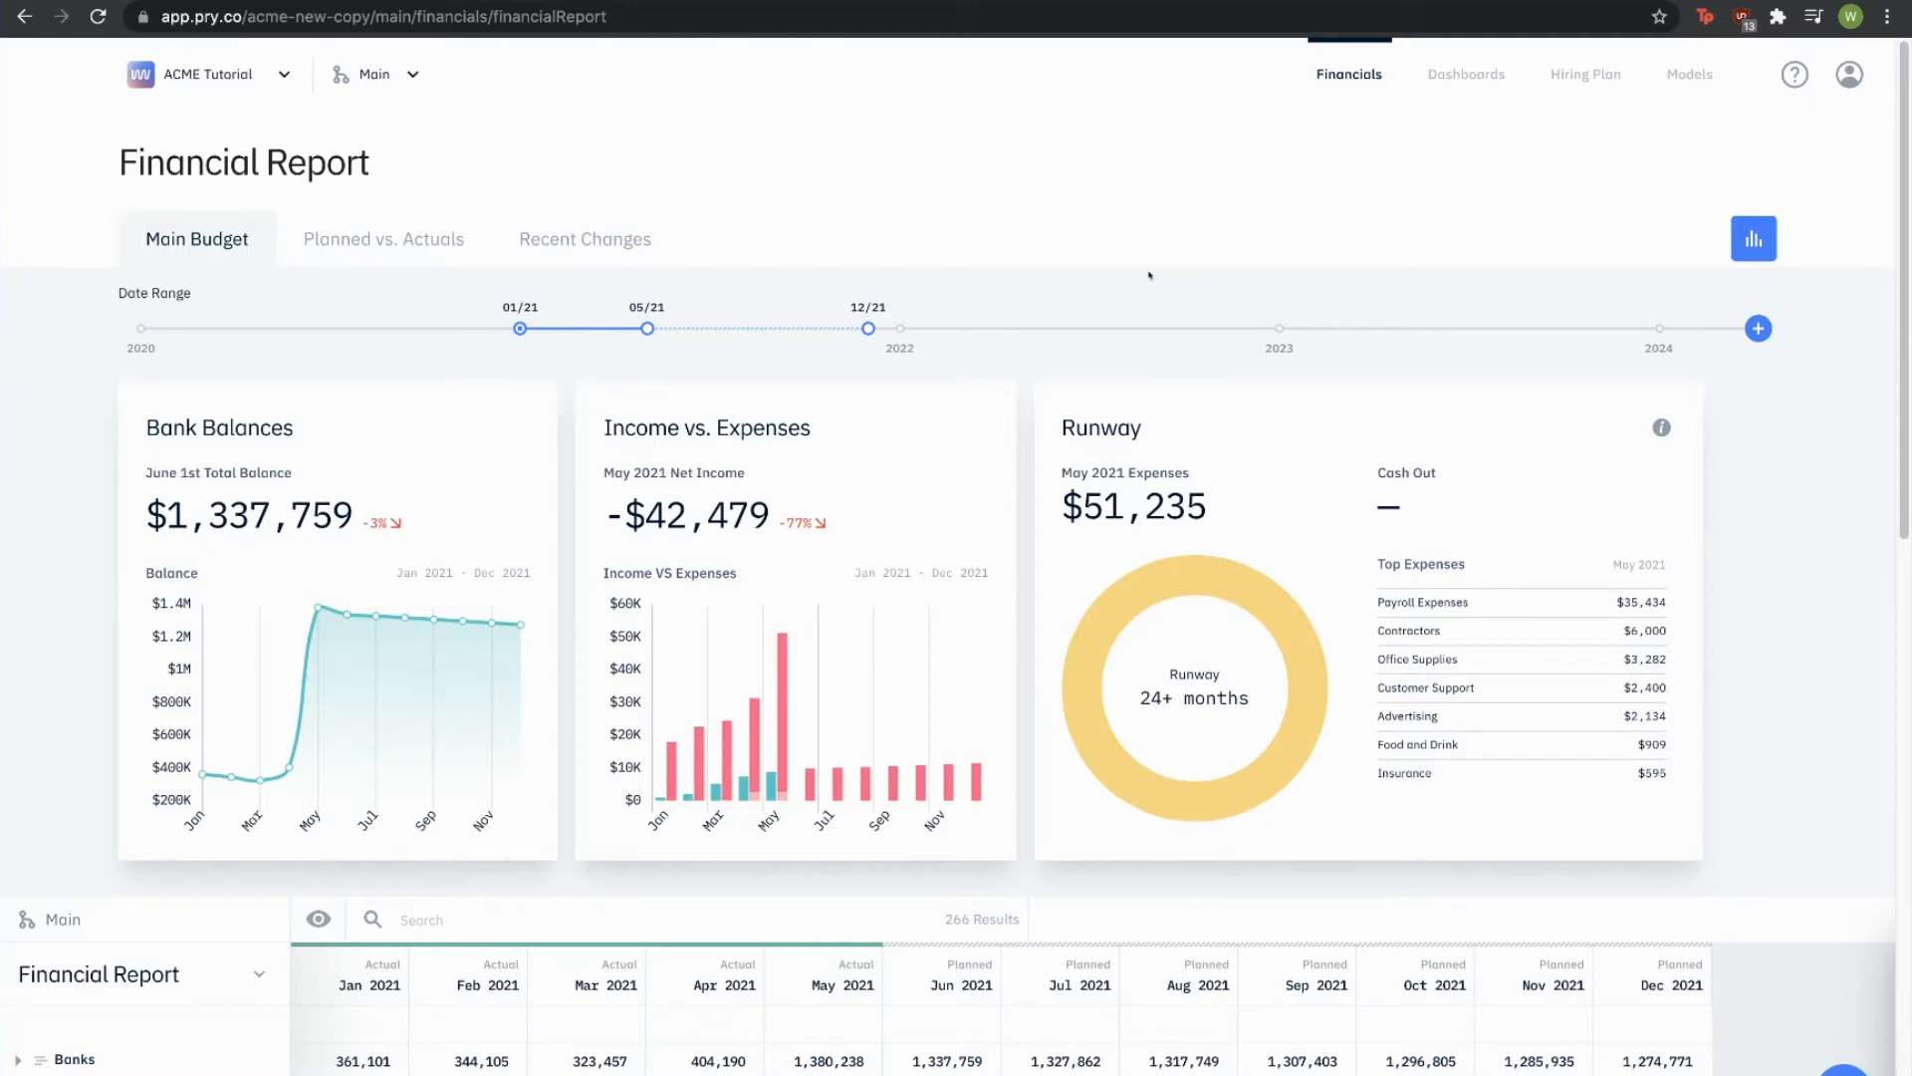
Step: Examine the Financial Report table, opening the June 2021 budget details for Payroll Expenses and Income
scroll(1140, 280, "down", 3)
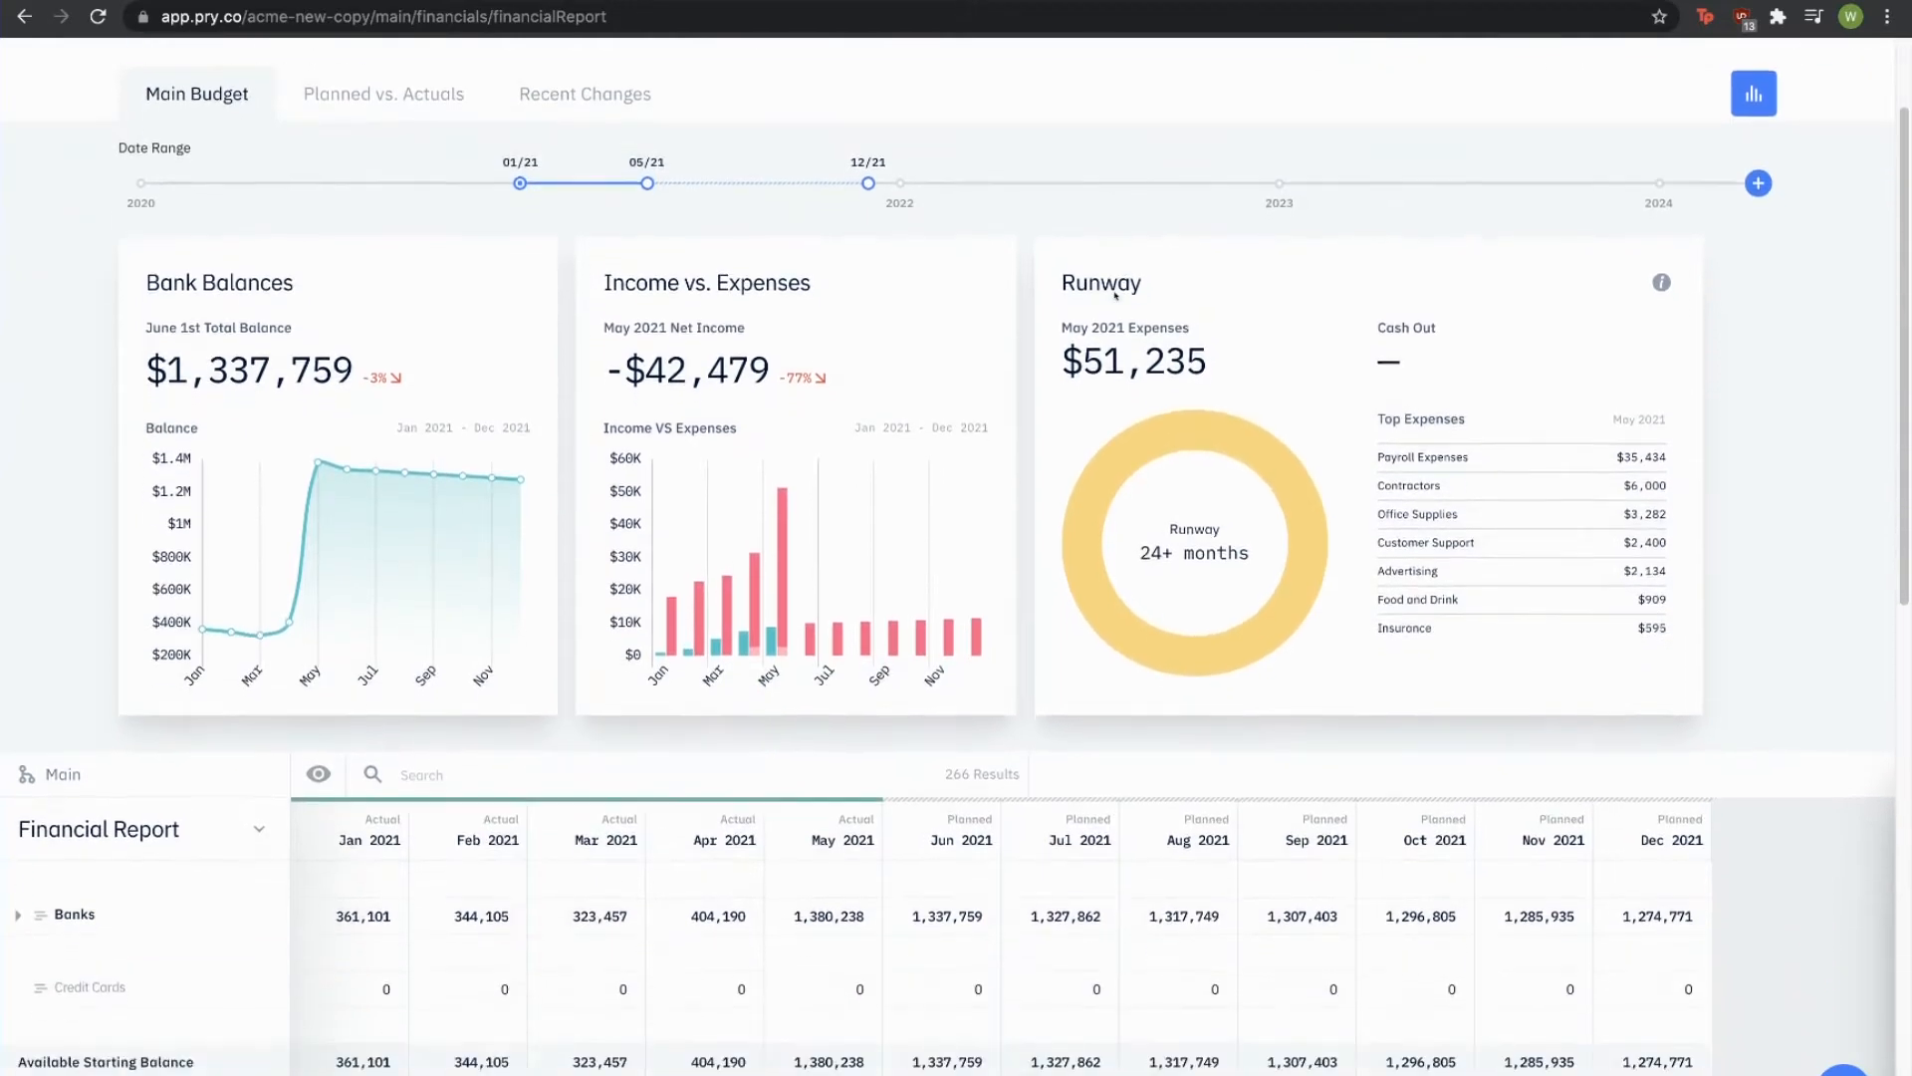
scroll(1115, 295, "down", 6)
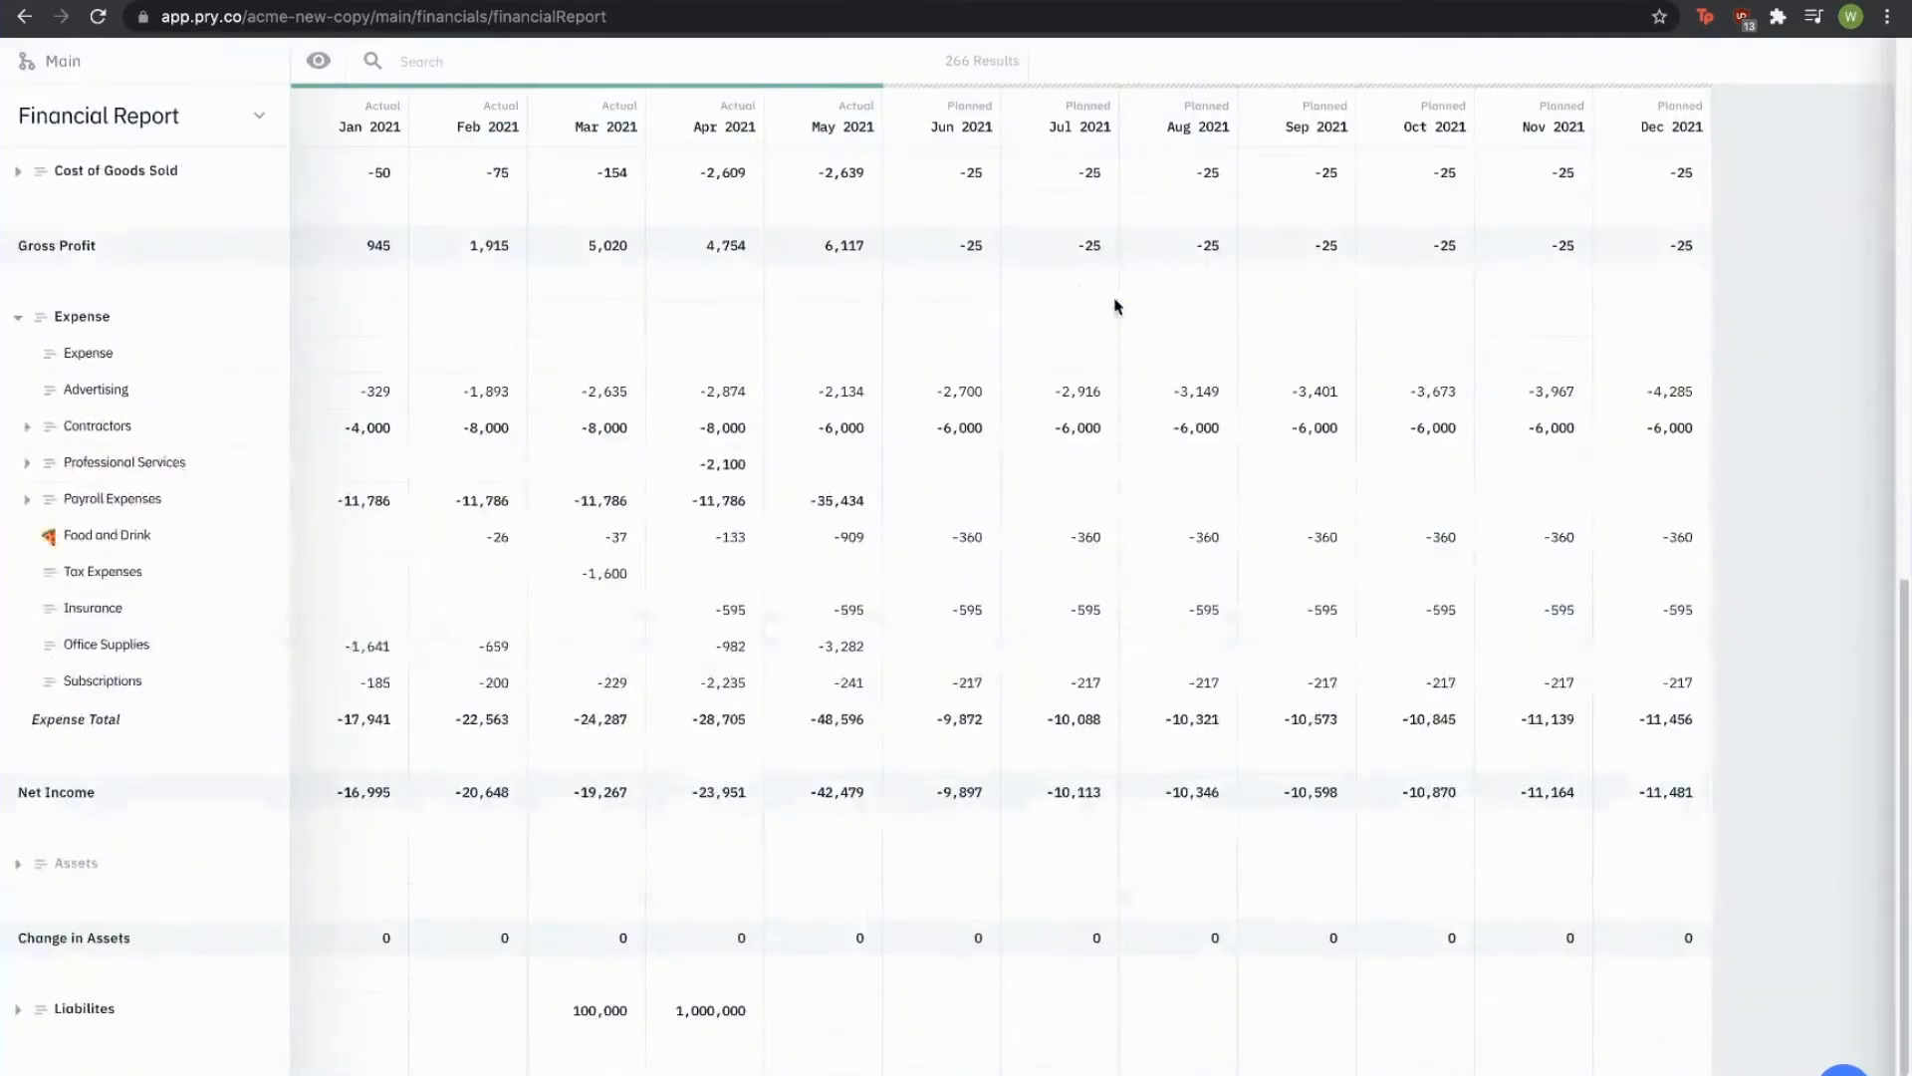
left_click(953, 509)
scroll(966, 289, "up", 3)
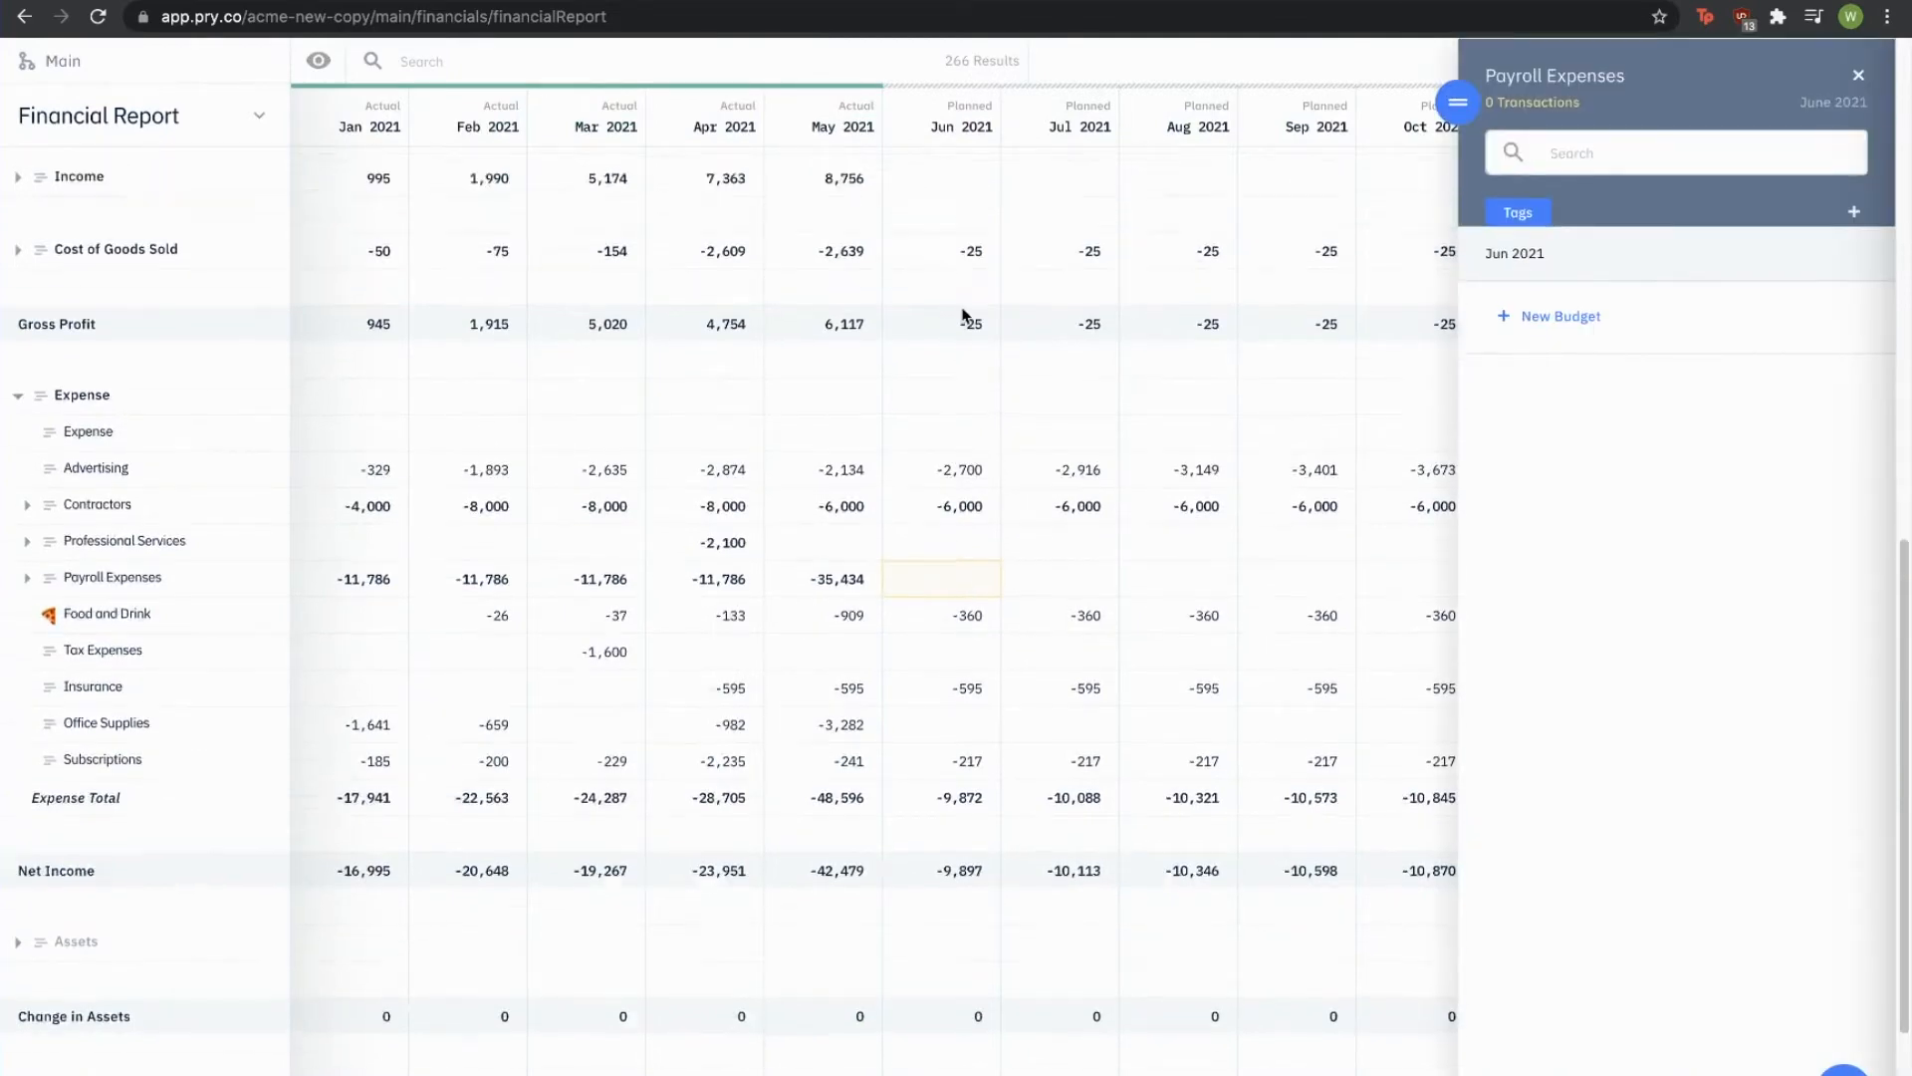
left_click(947, 315)
scroll(1216, 355, "up", 10)
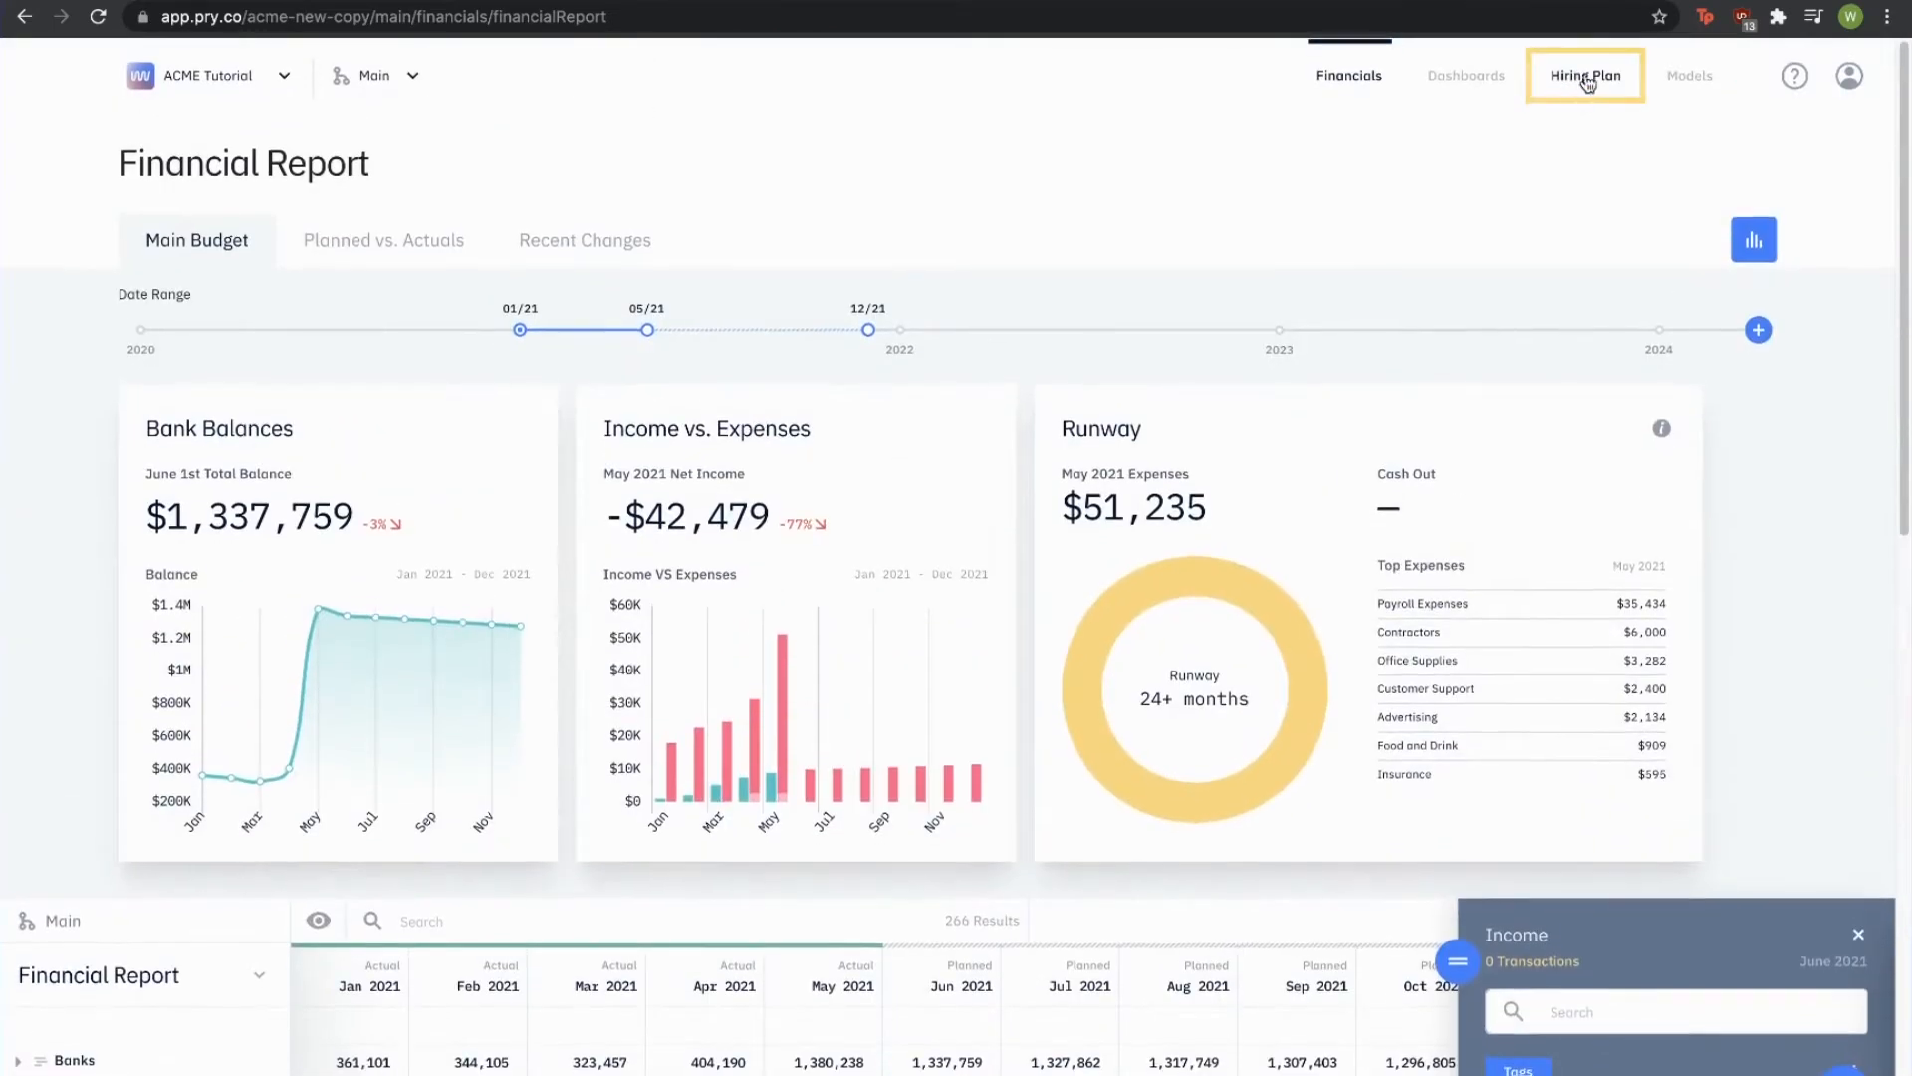
Step: Open the Hiring Plan and decline the payroll import
left_click(1586, 75)
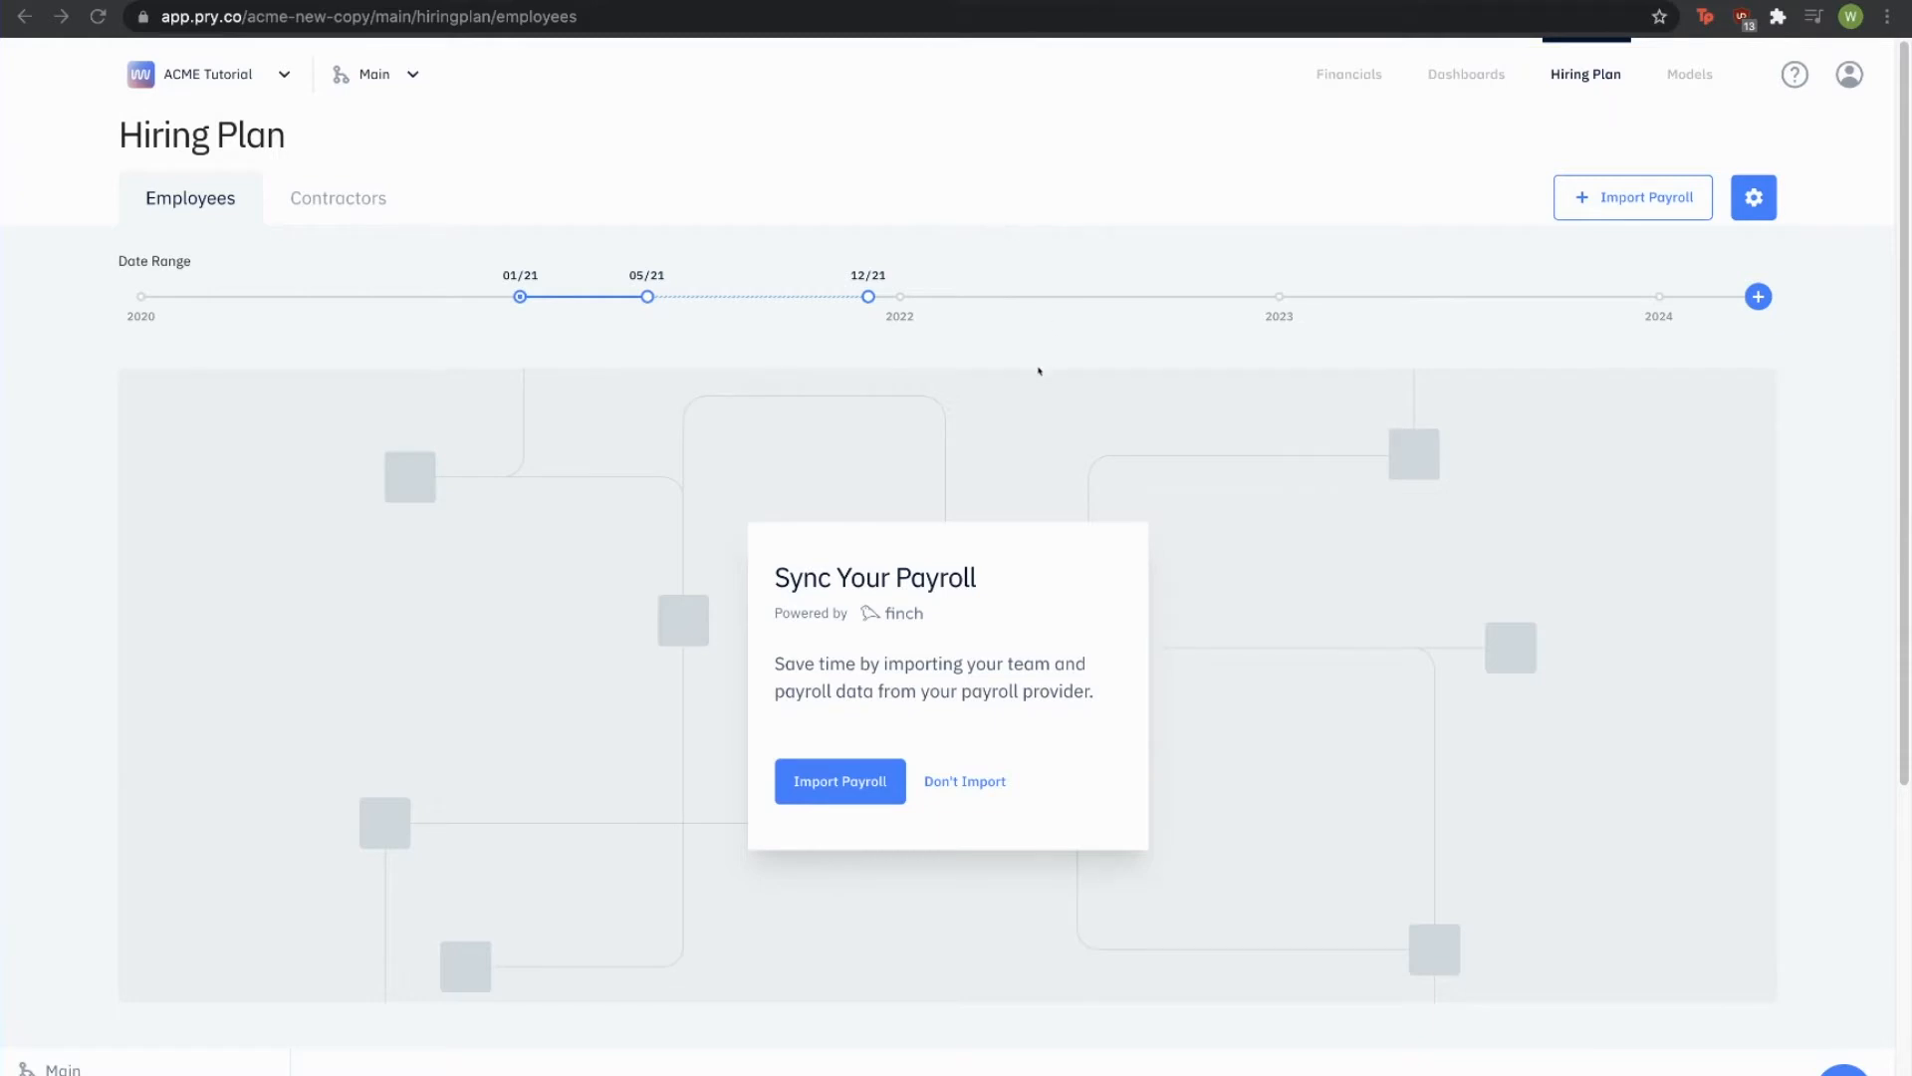
scroll(1040, 371, "down", 2)
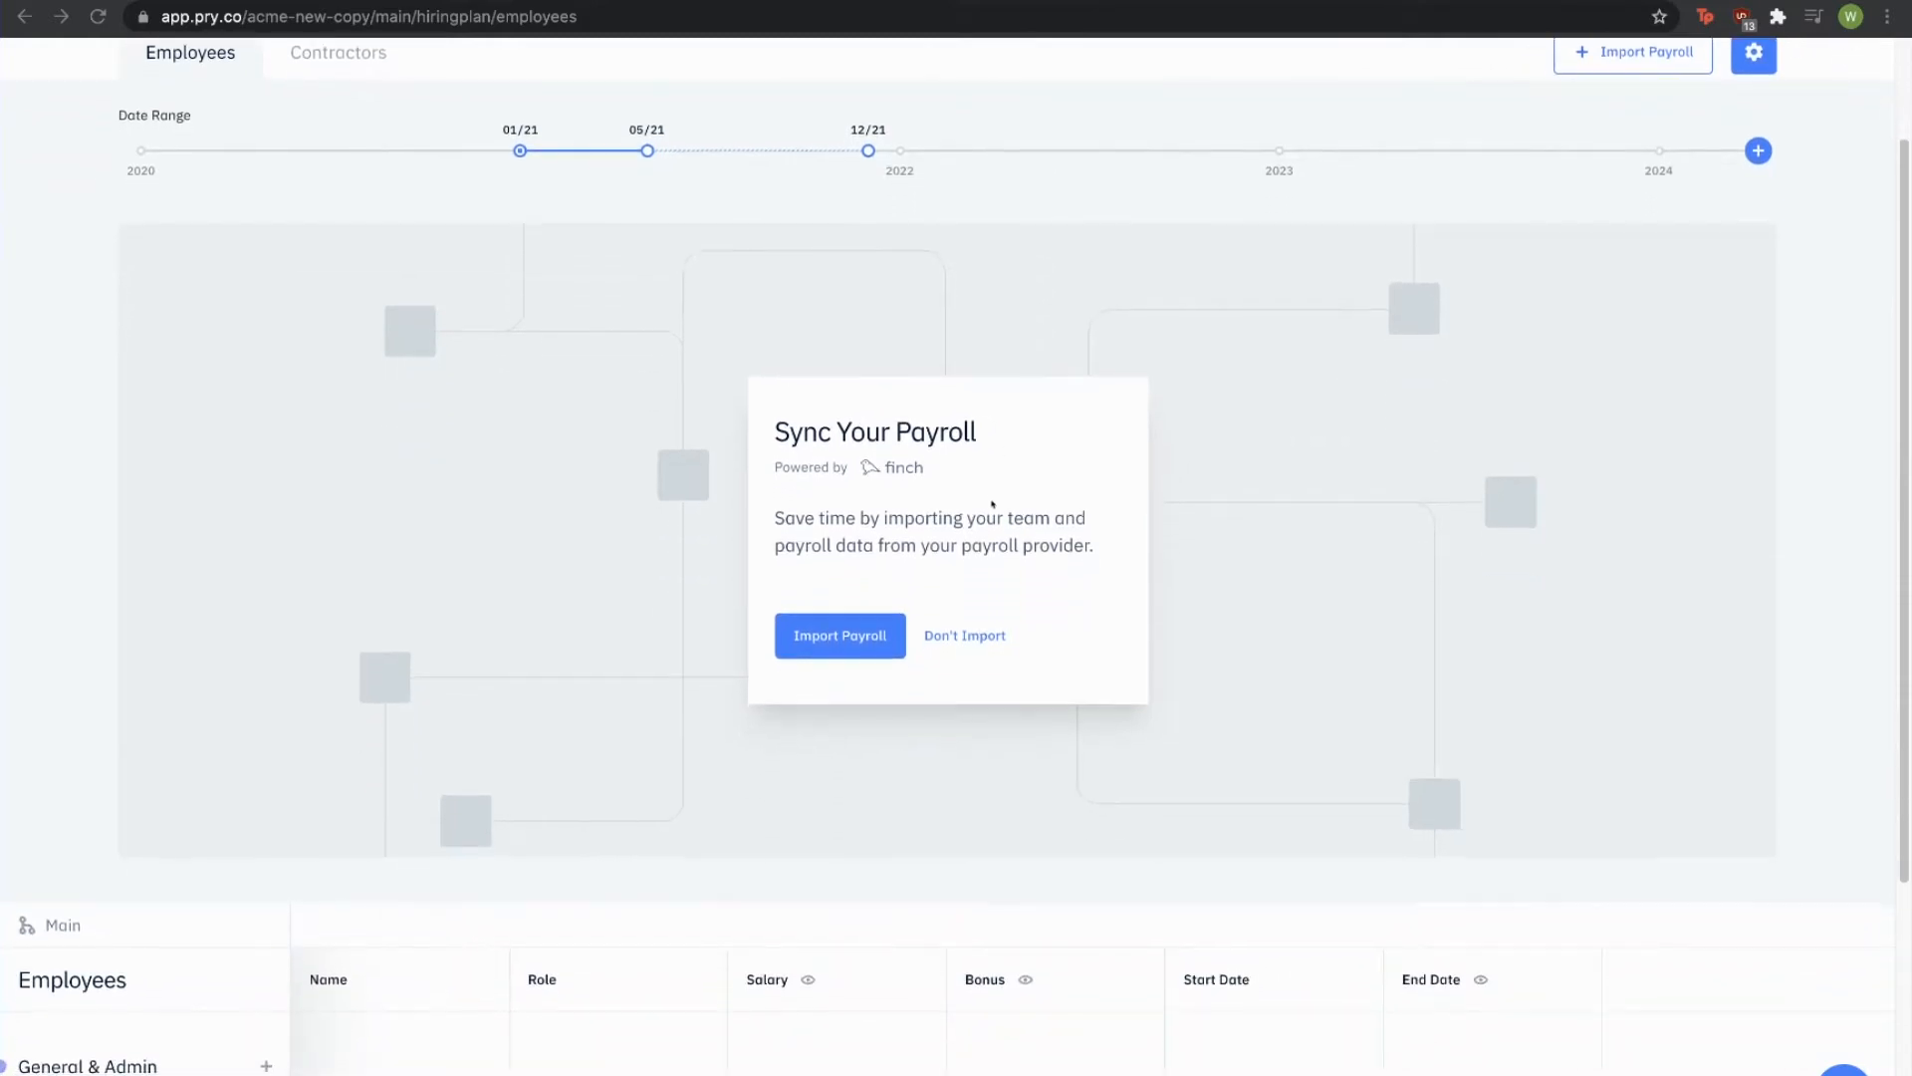
left_click(964, 637)
Step: Add a General & Admin hire with the employee's full name, role CEO, salary $80,000 and start date May 2021
scroll(428, 672, "down", 4)
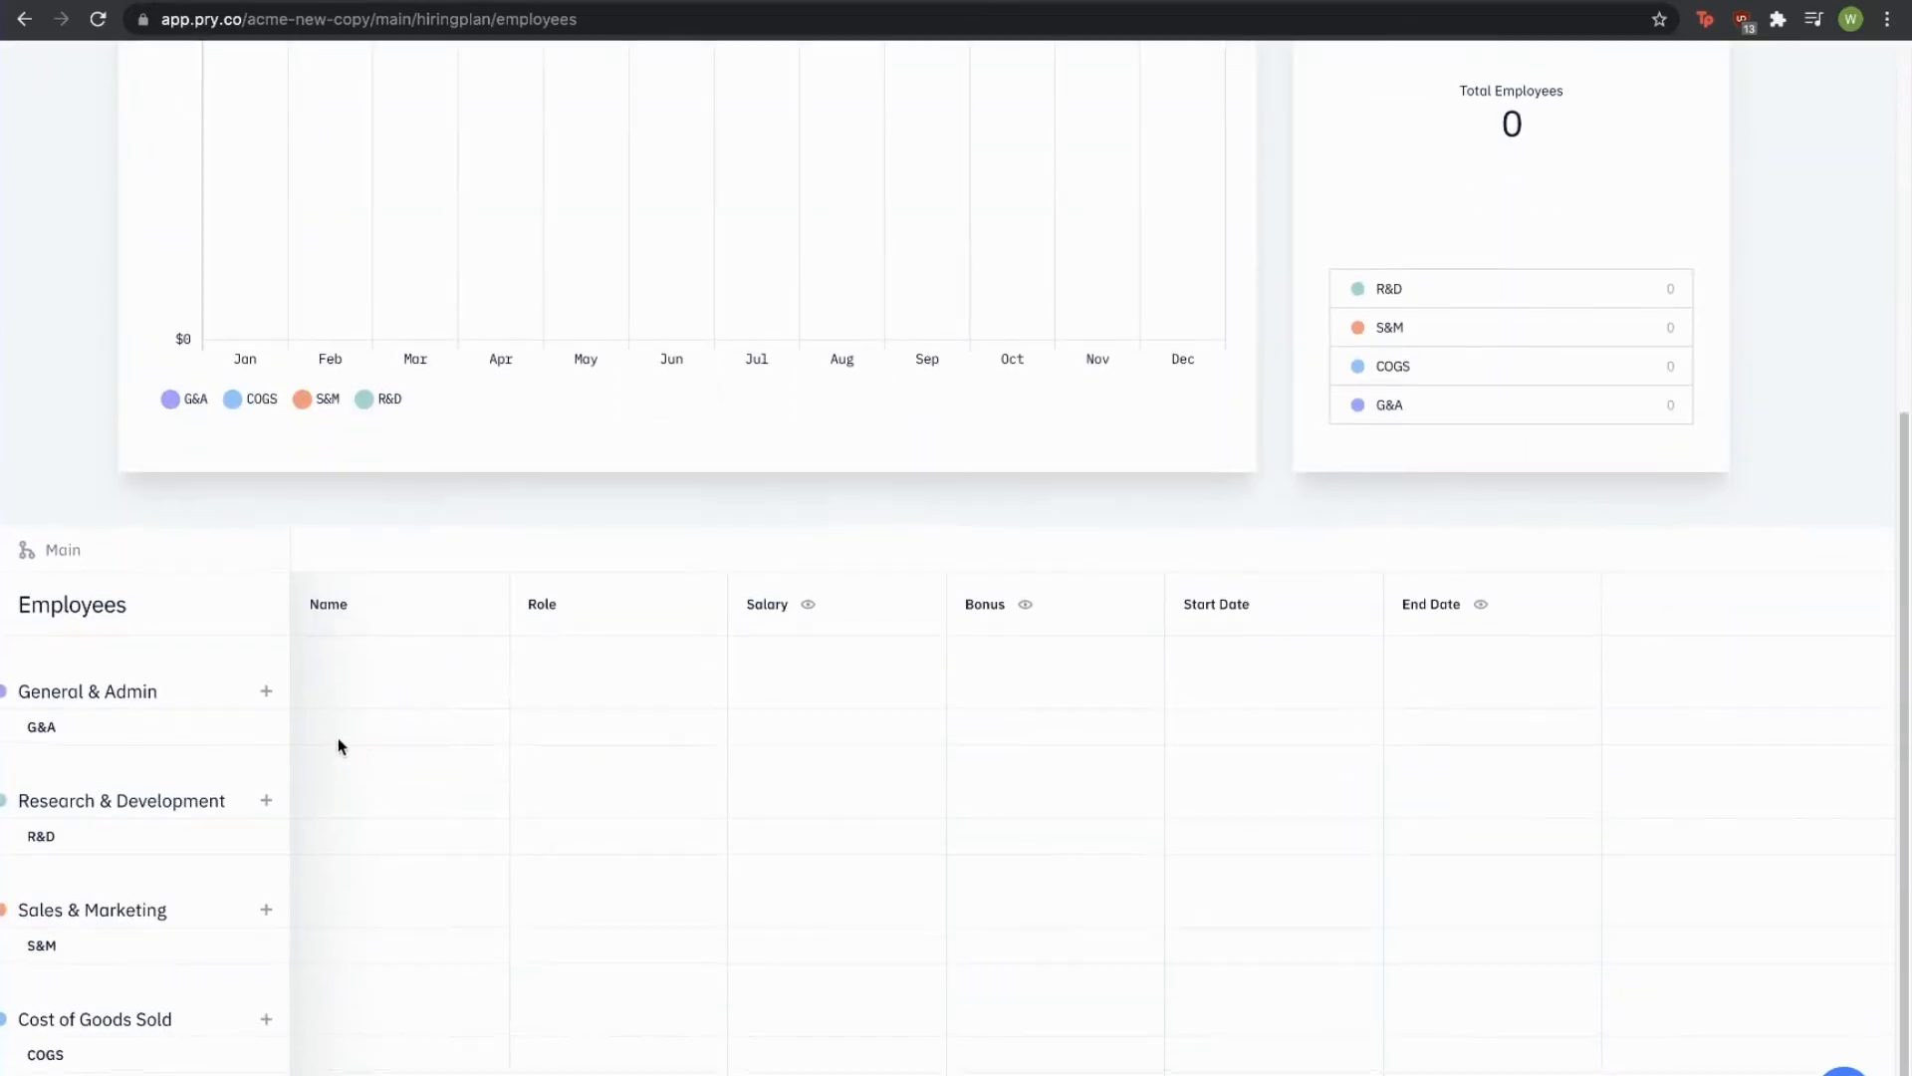
left_click(265, 689)
left_click(418, 726)
type("Richard Hendricks")
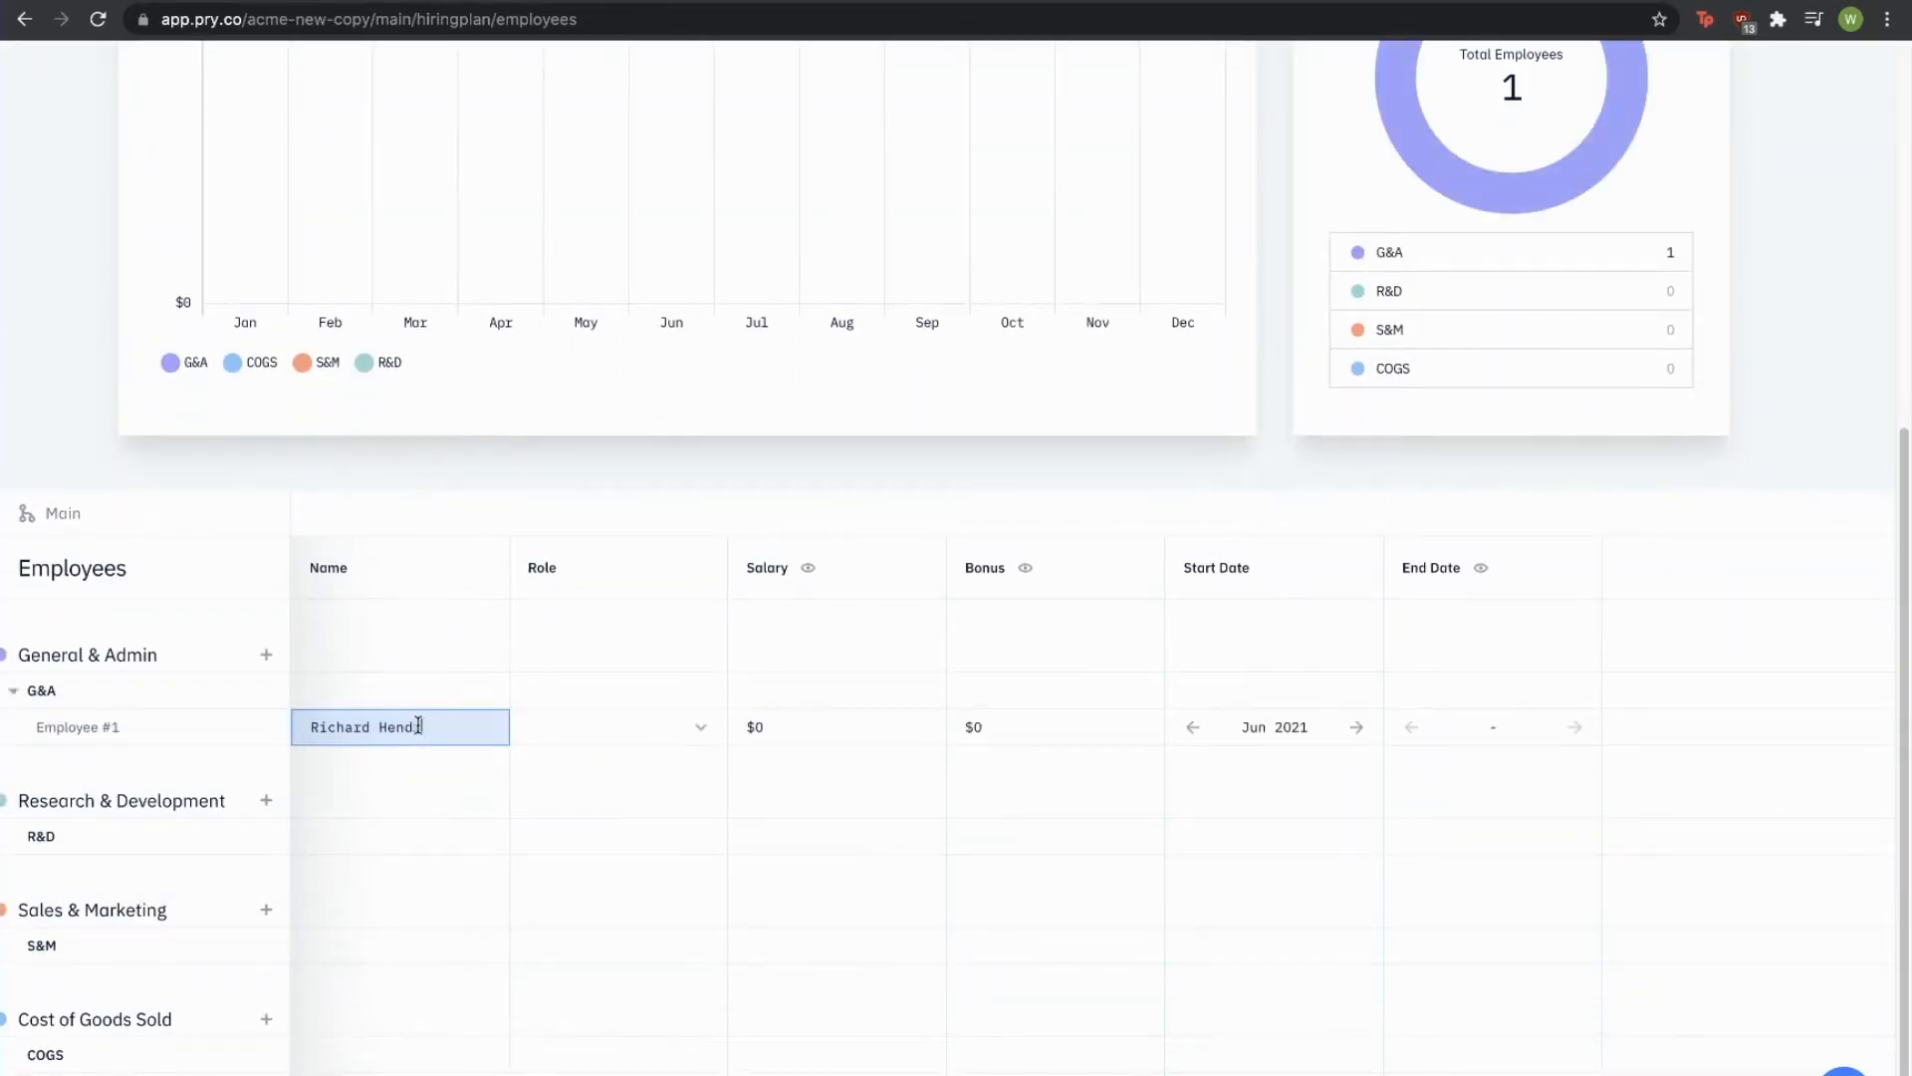
left_click(624, 735)
type("Ceo")
key("Return")
left_click(802, 727)
type("80000")
left_click(1273, 728)
left_click(1195, 850)
Step: Add a Research & Development hire with the employee's name, role CTO, salary $100,000 and start date May 2021
left_click(264, 837)
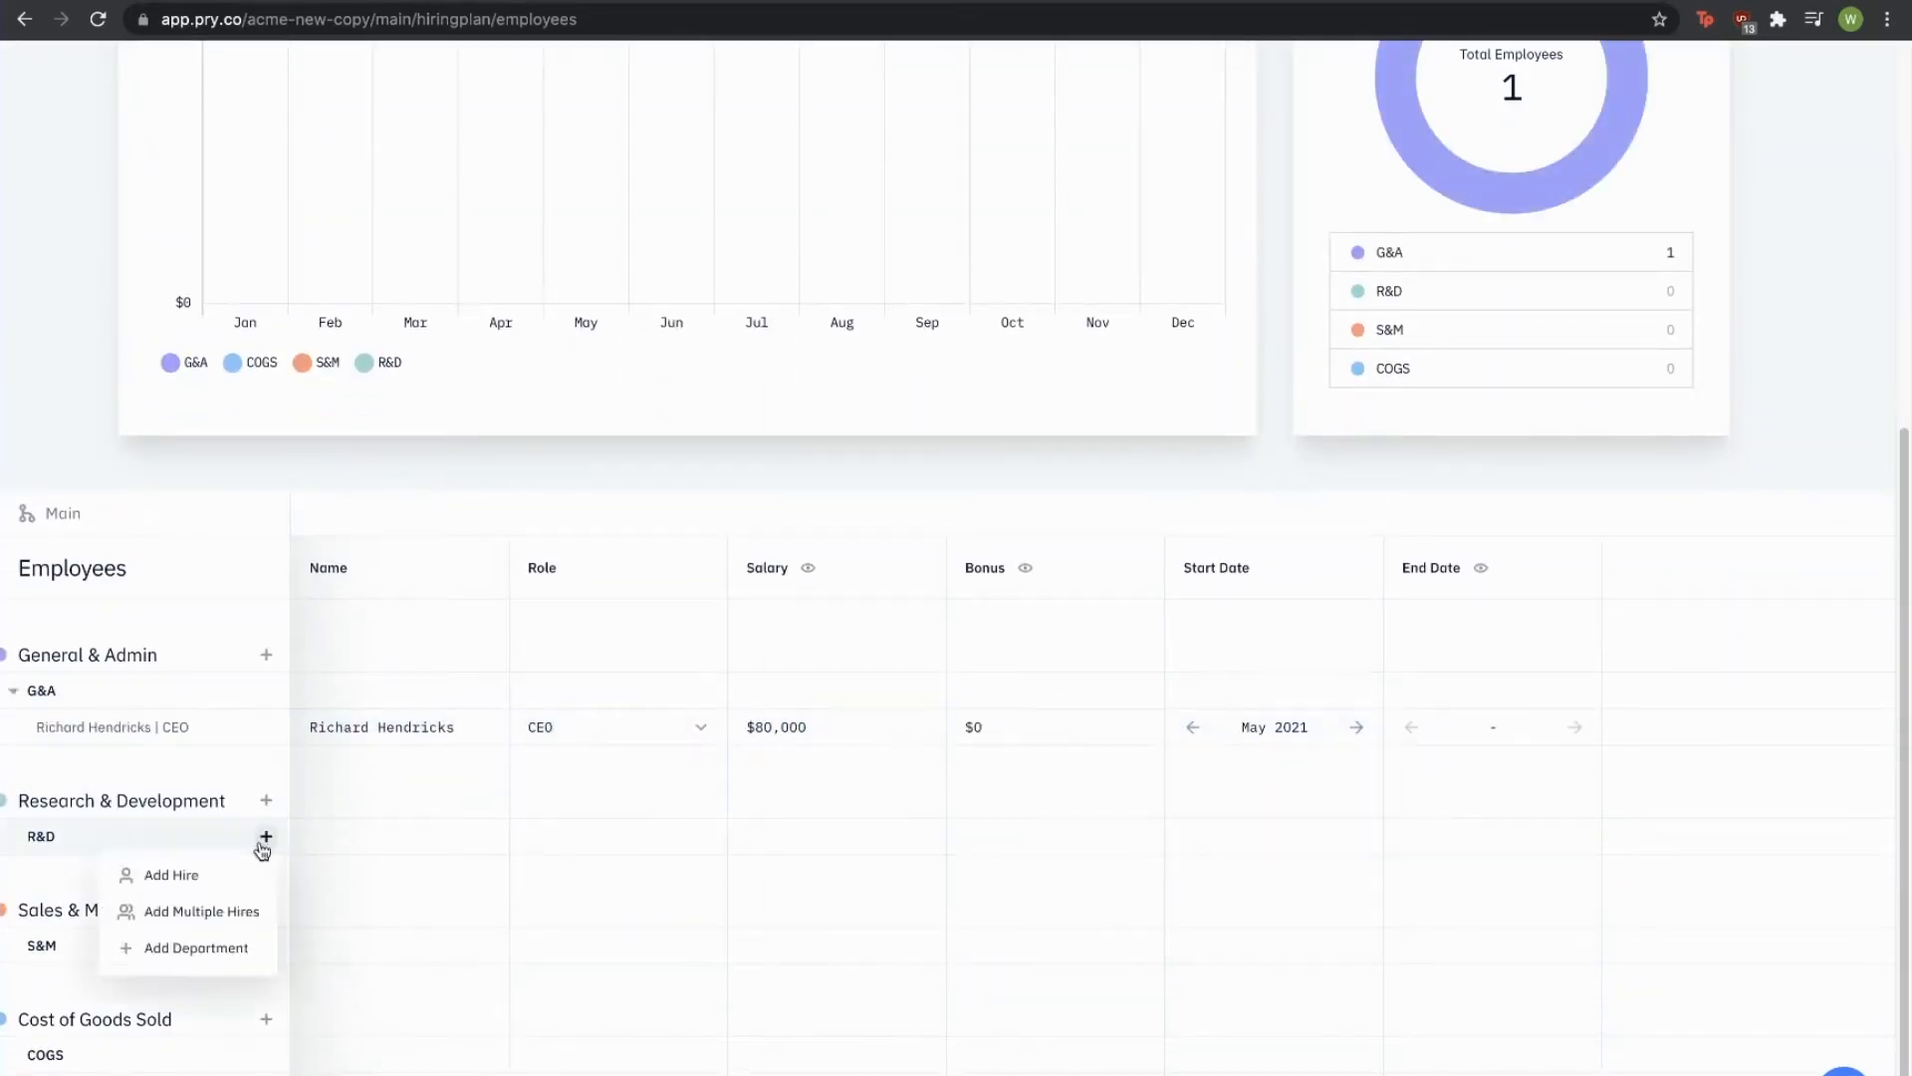
left_click(172, 875)
left_click(448, 836)
type("Gilfoyle")
left_click(627, 837)
type("CTO")
left_click(854, 837)
type("100000")
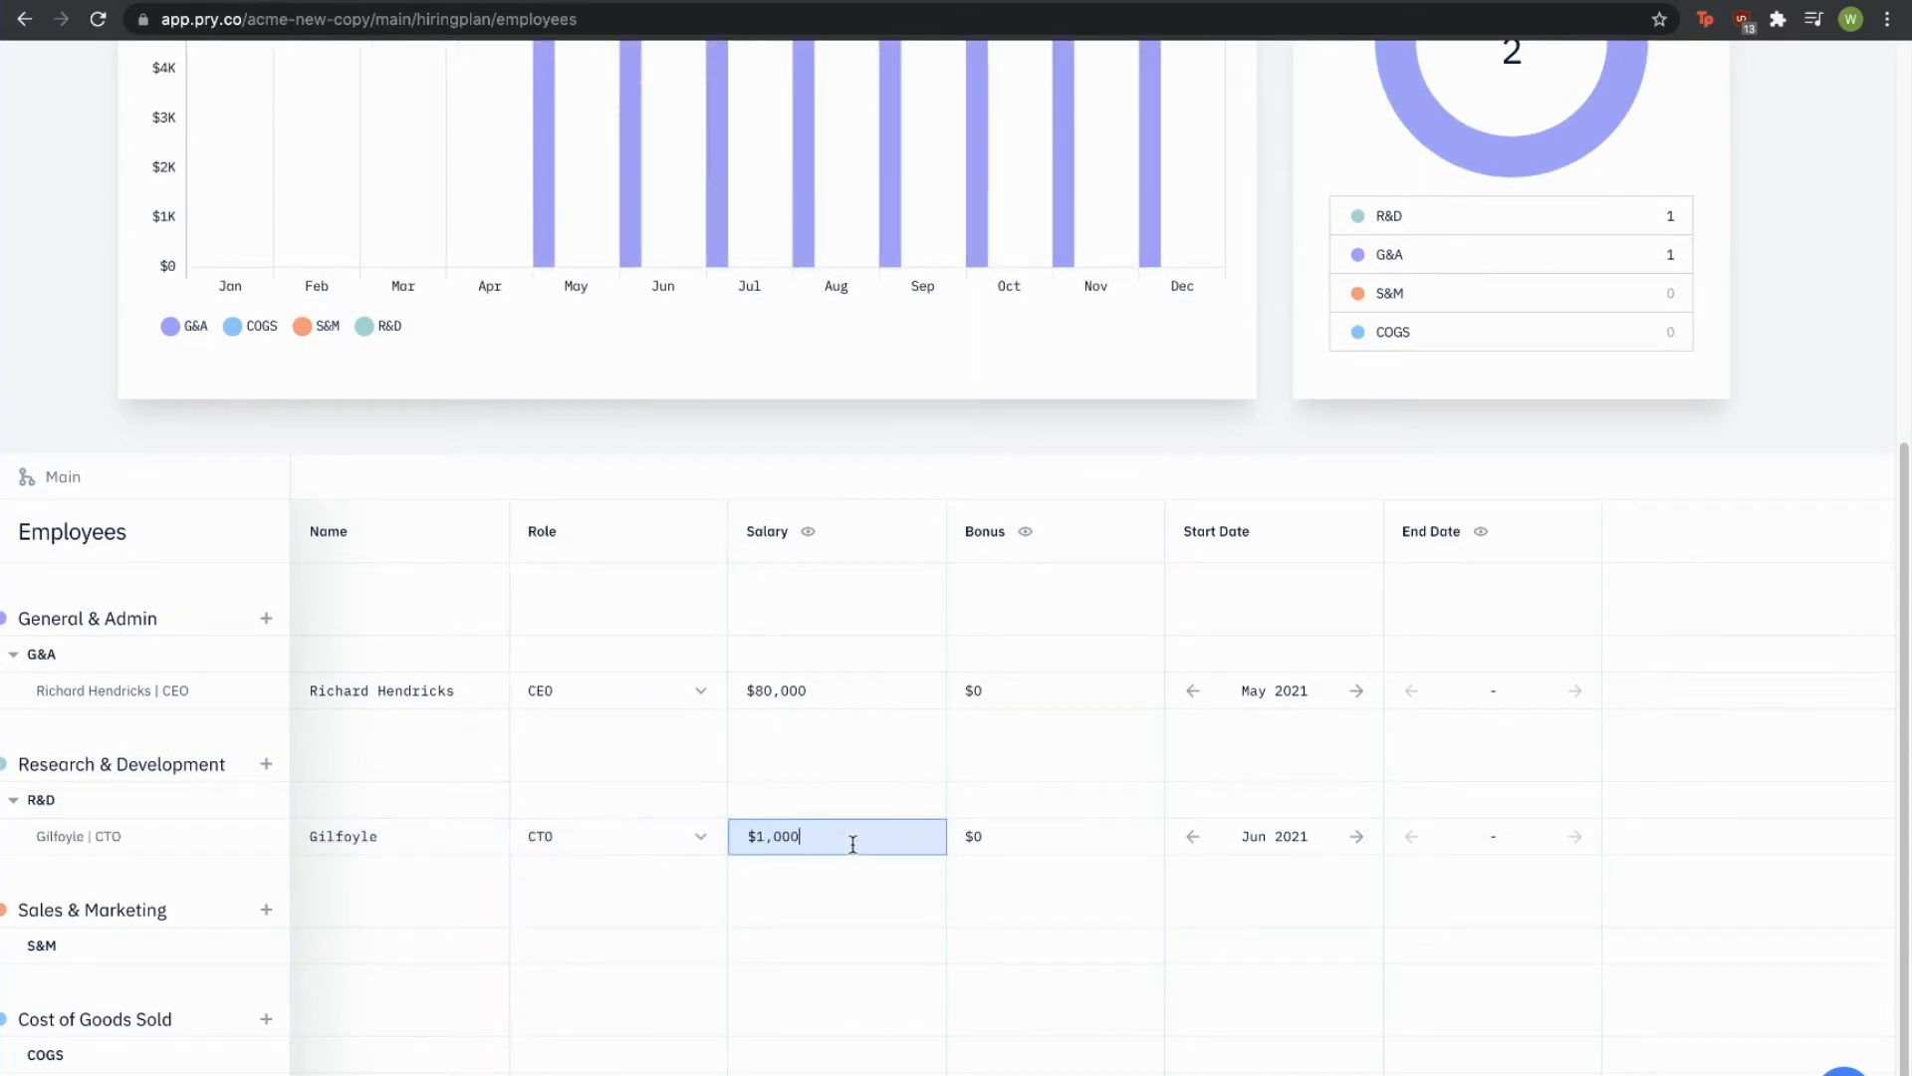
left_click(1275, 835)
left_click(1192, 961)
Step: Add a second Research & Development hire with the employee's full name, role Software Engineer, salary $100,000 and start date May 2021
left_click(265, 801)
left_click(418, 836)
type("Dinesh Chugtai")
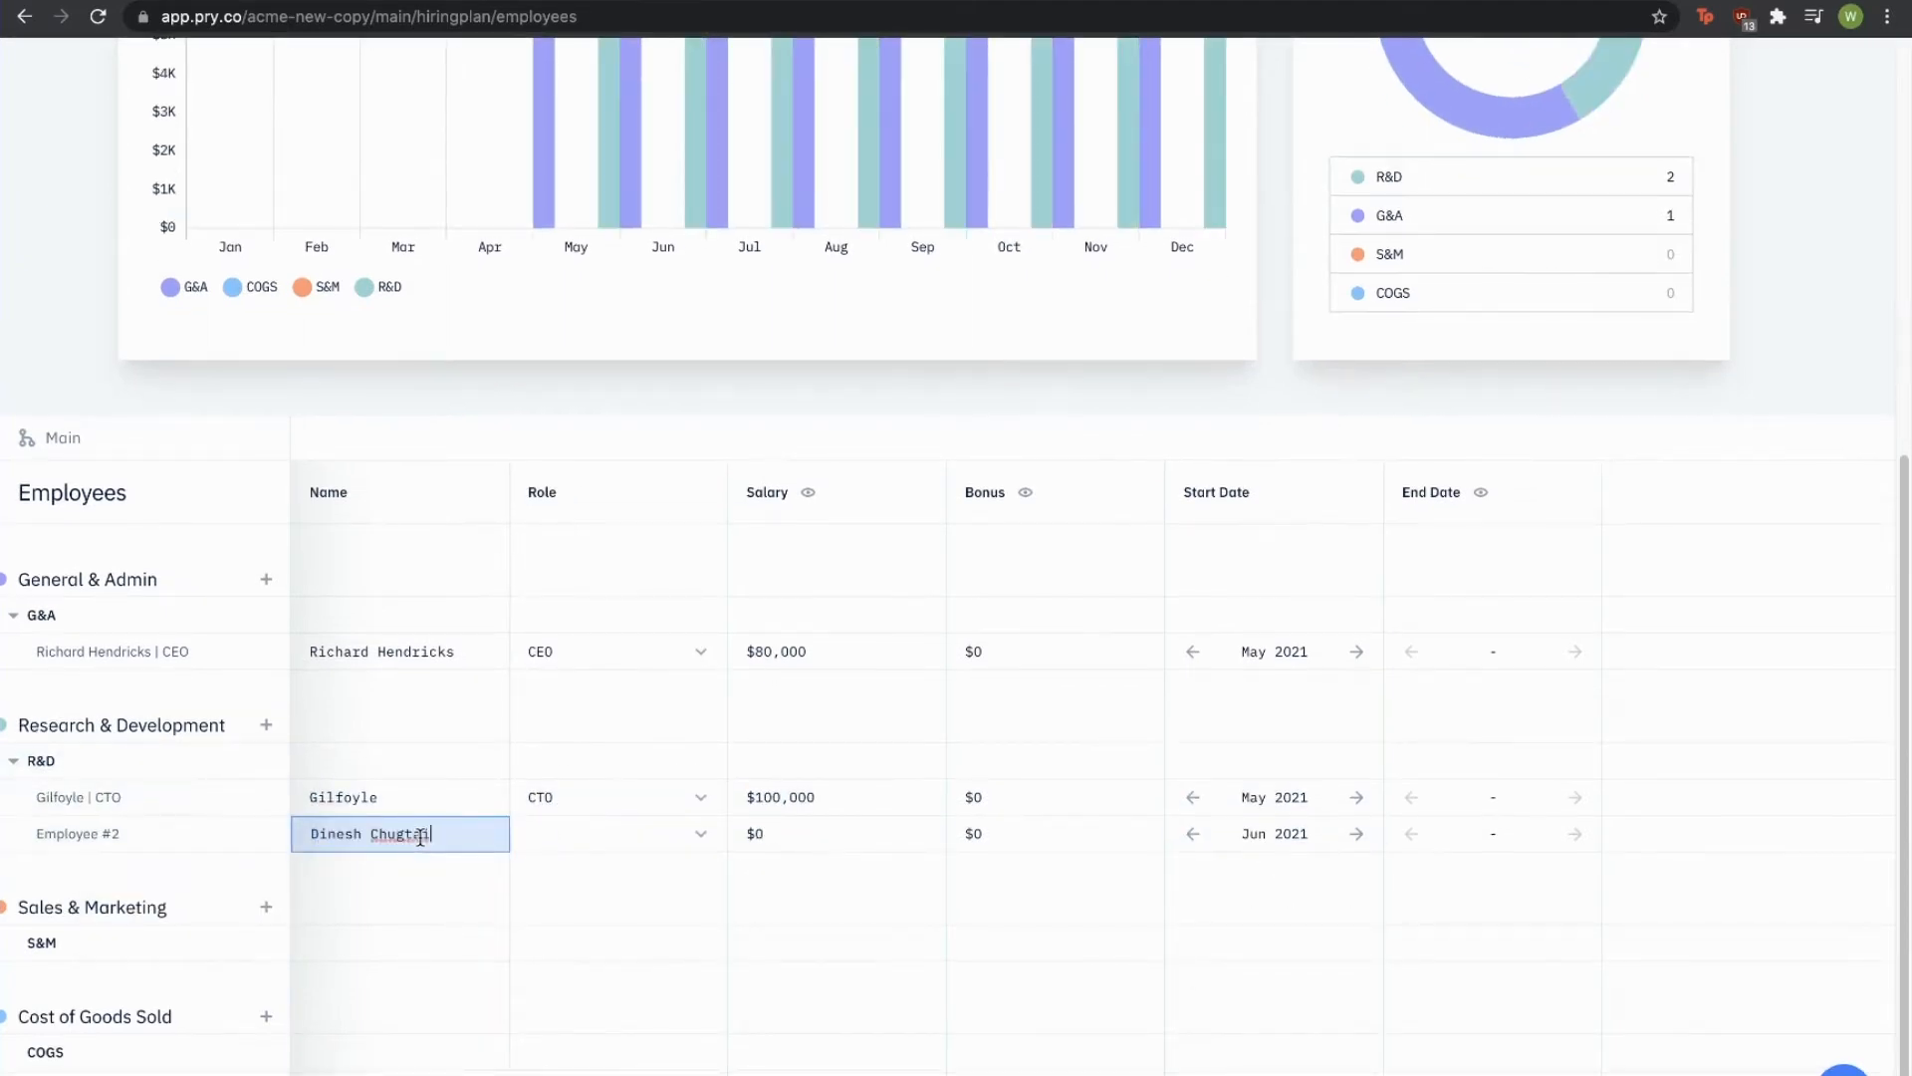
left_click(623, 834)
type("Software Engineer")
key("Return")
left_click(786, 834)
type("100000")
left_click(1274, 833)
left_click(1192, 957)
Step: Add a Sales & Marketing hire with the employee's full name, role Marketing Specialist, salary $90,000 and start date May 2021
left_click(266, 906)
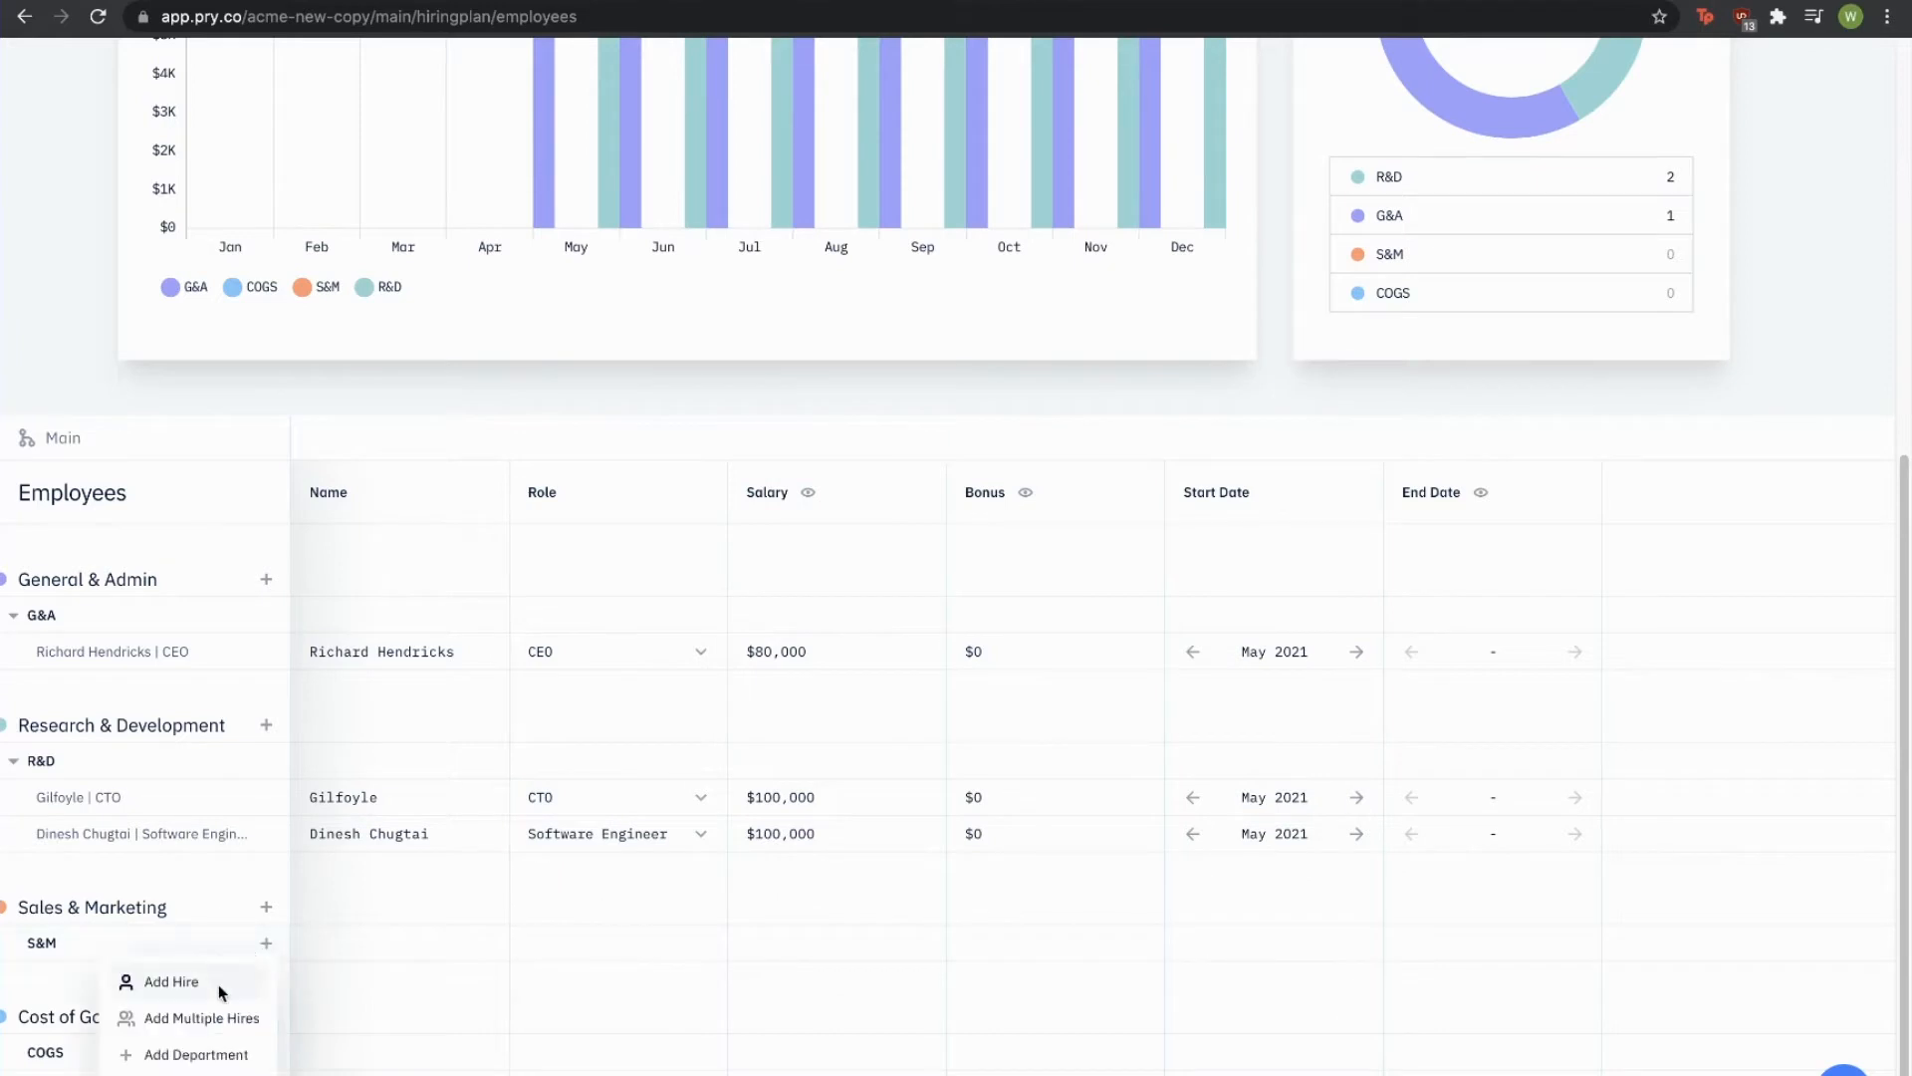
left_click(162, 984)
left_click(468, 944)
type("Jian Yang")
left_click(618, 943)
type("Marketing Specialist")
left_click(760, 943)
type("90000")
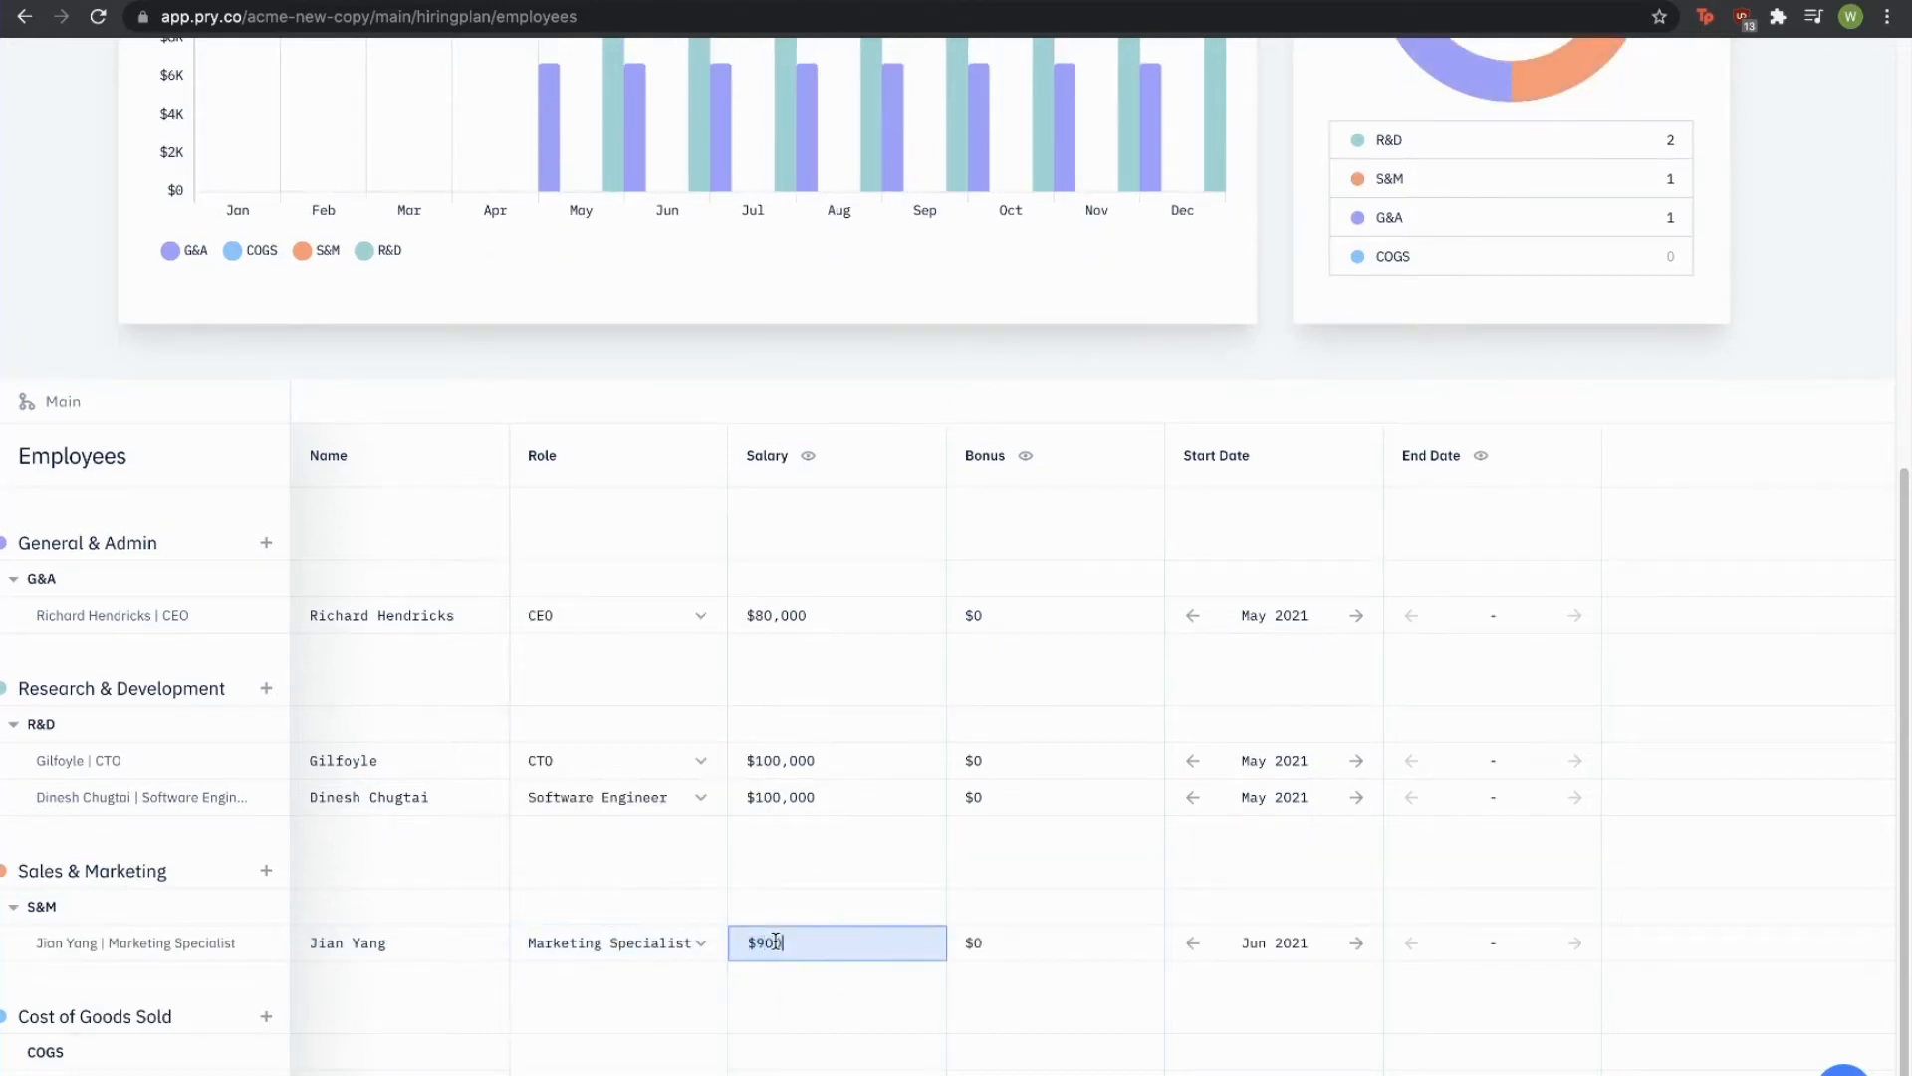
left_click(1275, 943)
left_click(1193, 856)
Step: Add a Cost of Goods Sold hire with the employee's full name, role Customer Support, salary $65,000 and start date May 2021
left_click(265, 1052)
left_click(230, 942)
left_click(398, 1052)
type("Jared Dunn")
left_click(573, 1053)
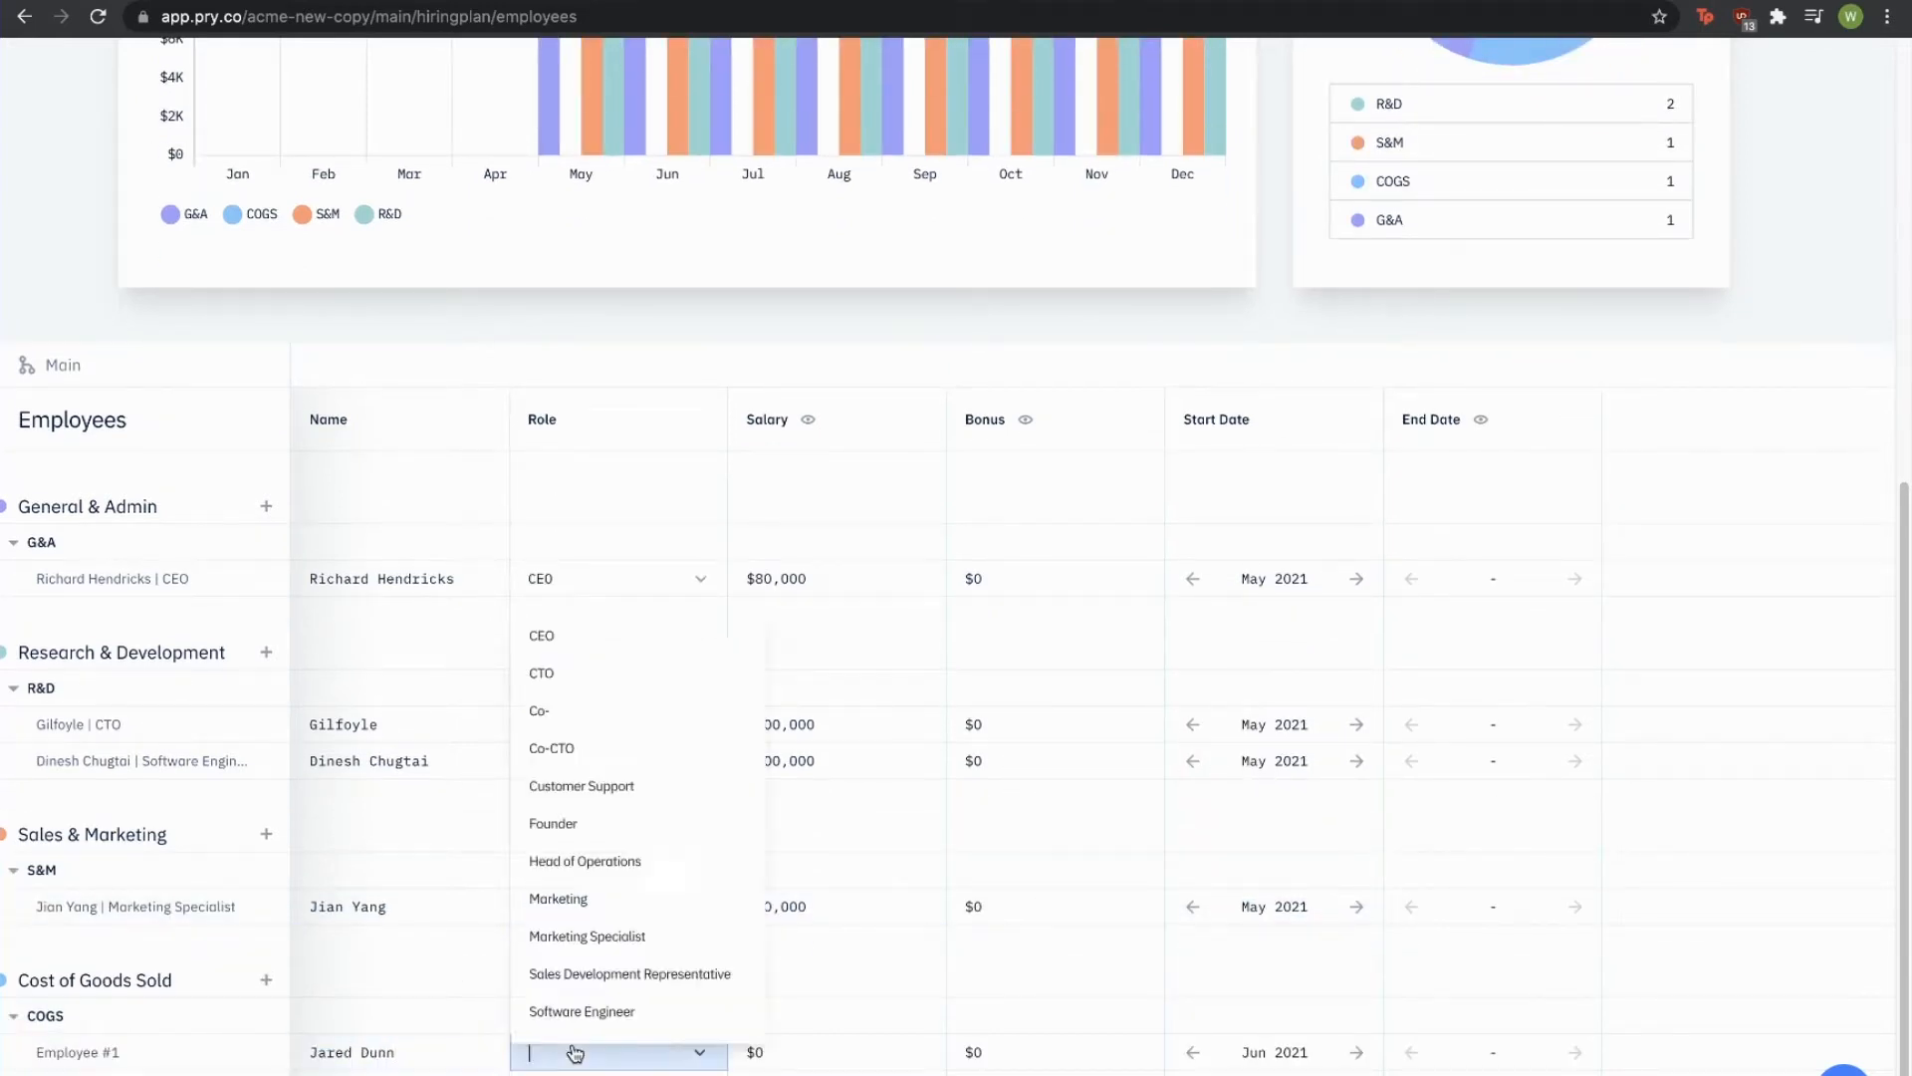
type("Customer Support")
key("Return")
type("65000")
left_click(1275, 1052)
left_click(1192, 966)
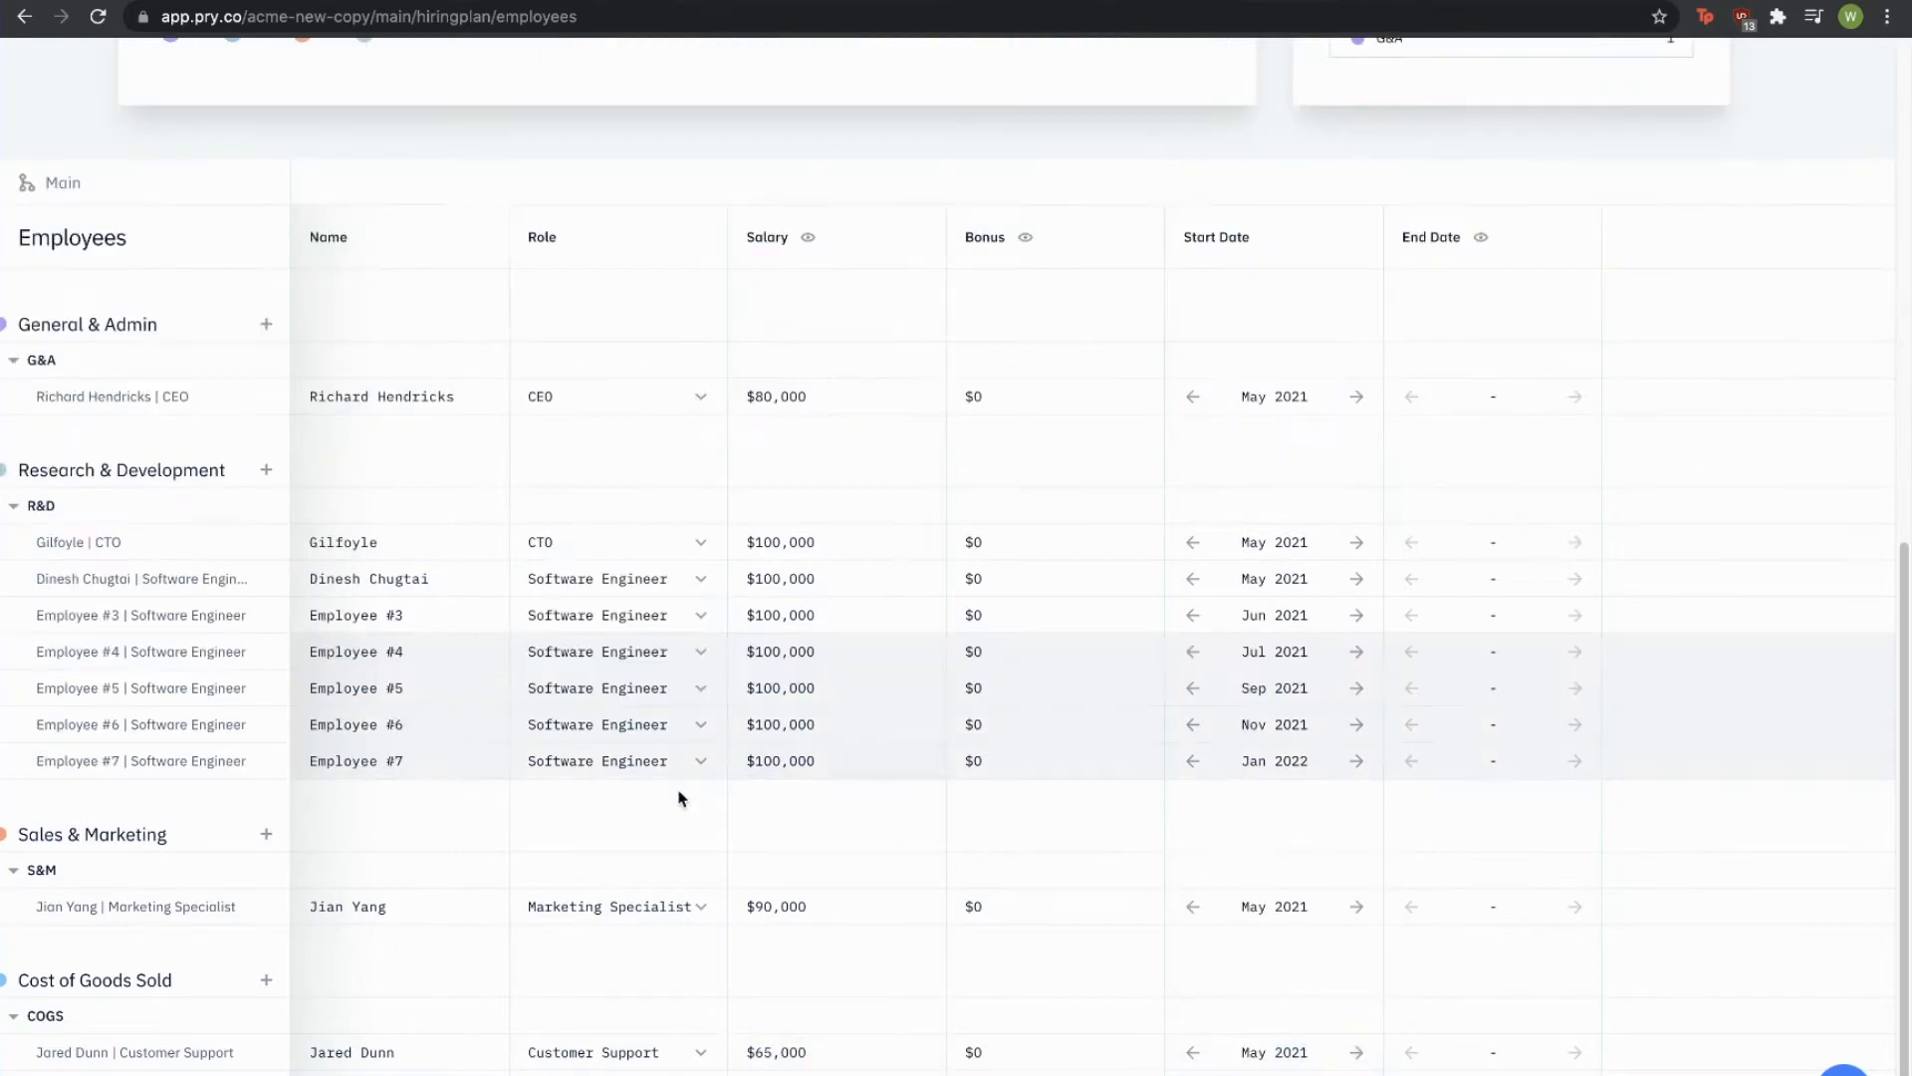
Step: Add two more hires to Sales & Marketing, both with the role Content Marketing
left_click(239, 871)
left_click(266, 835)
left_click(631, 873)
type("Marketing")
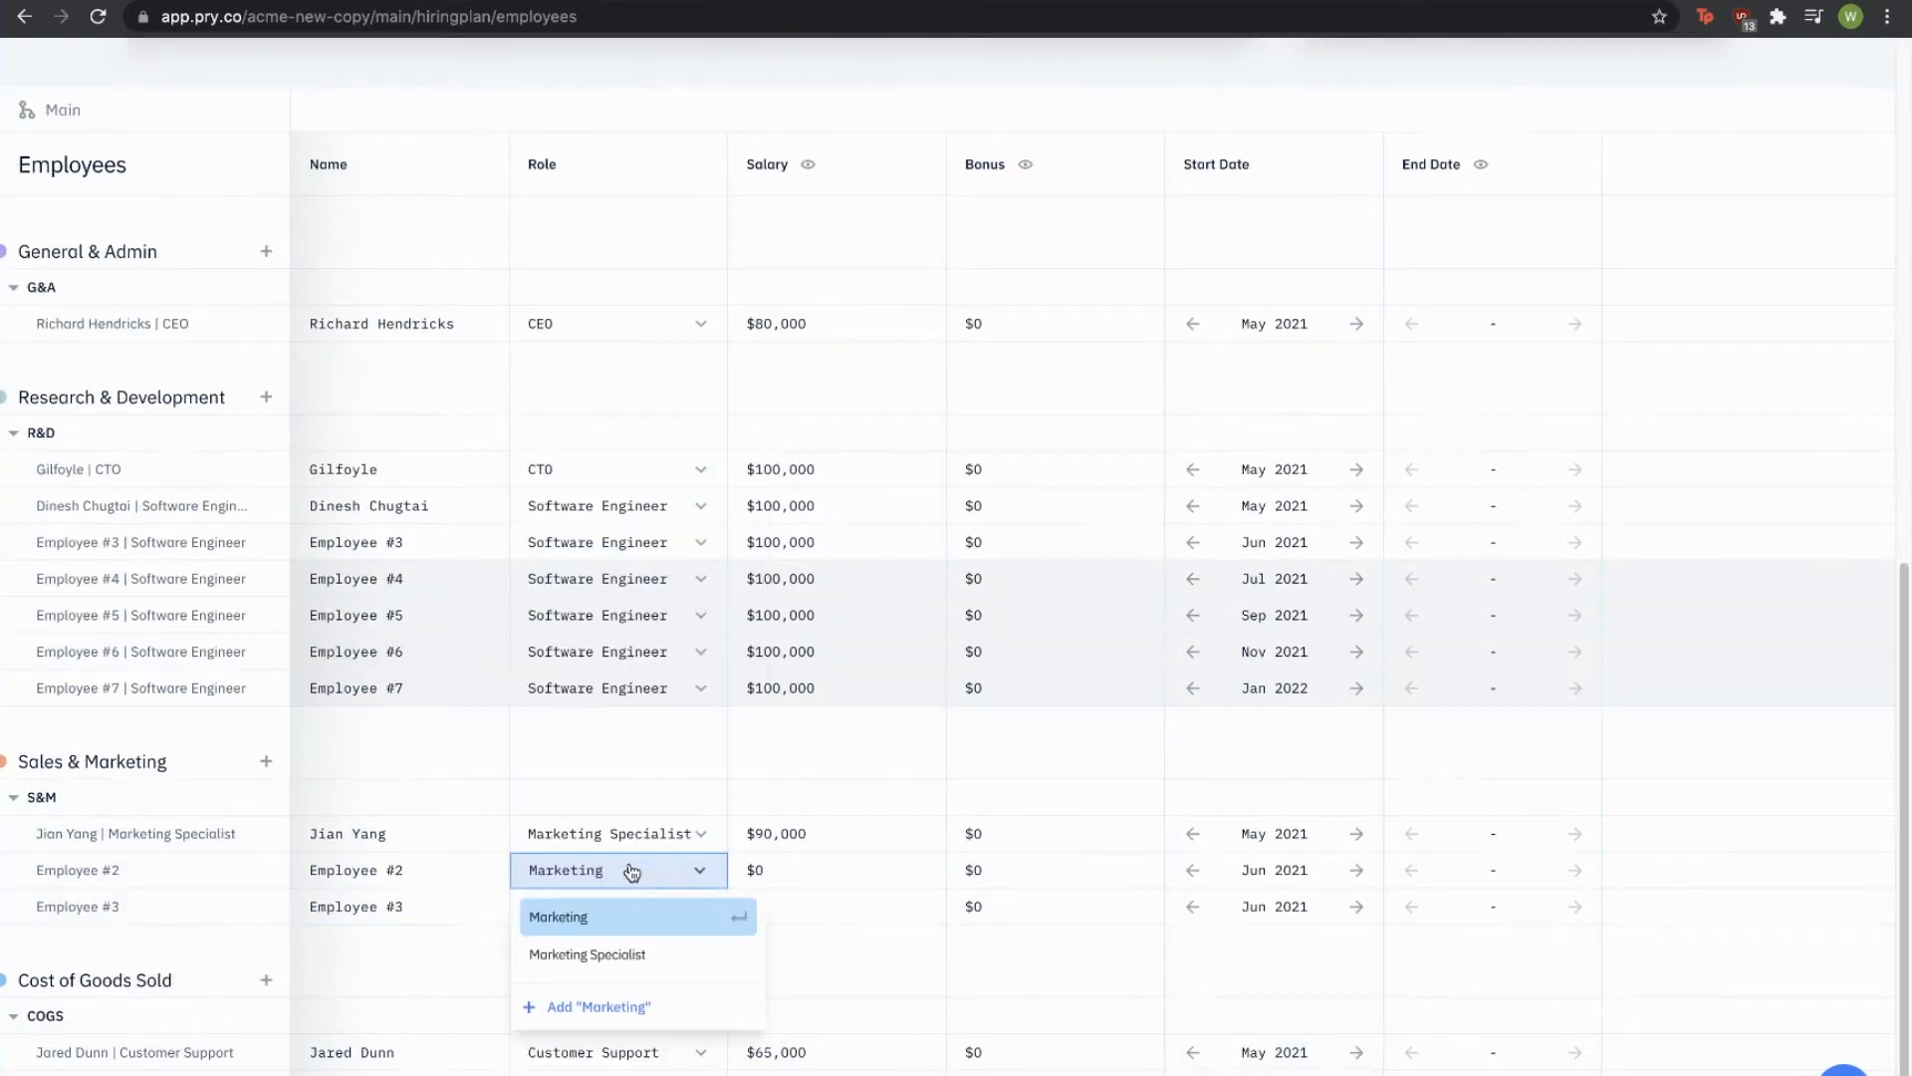
key("BackSpace")
key("BackSpace")
key("BackSpace")
key("BackSpace")
key("BackSpace")
key("BackSpace")
key("BackSpace")
key("BackSpace")
key("BackSpace")
type("Content Marketing")
key("Return")
left_click(607, 911)
type("Content Marketing")
key("Return")
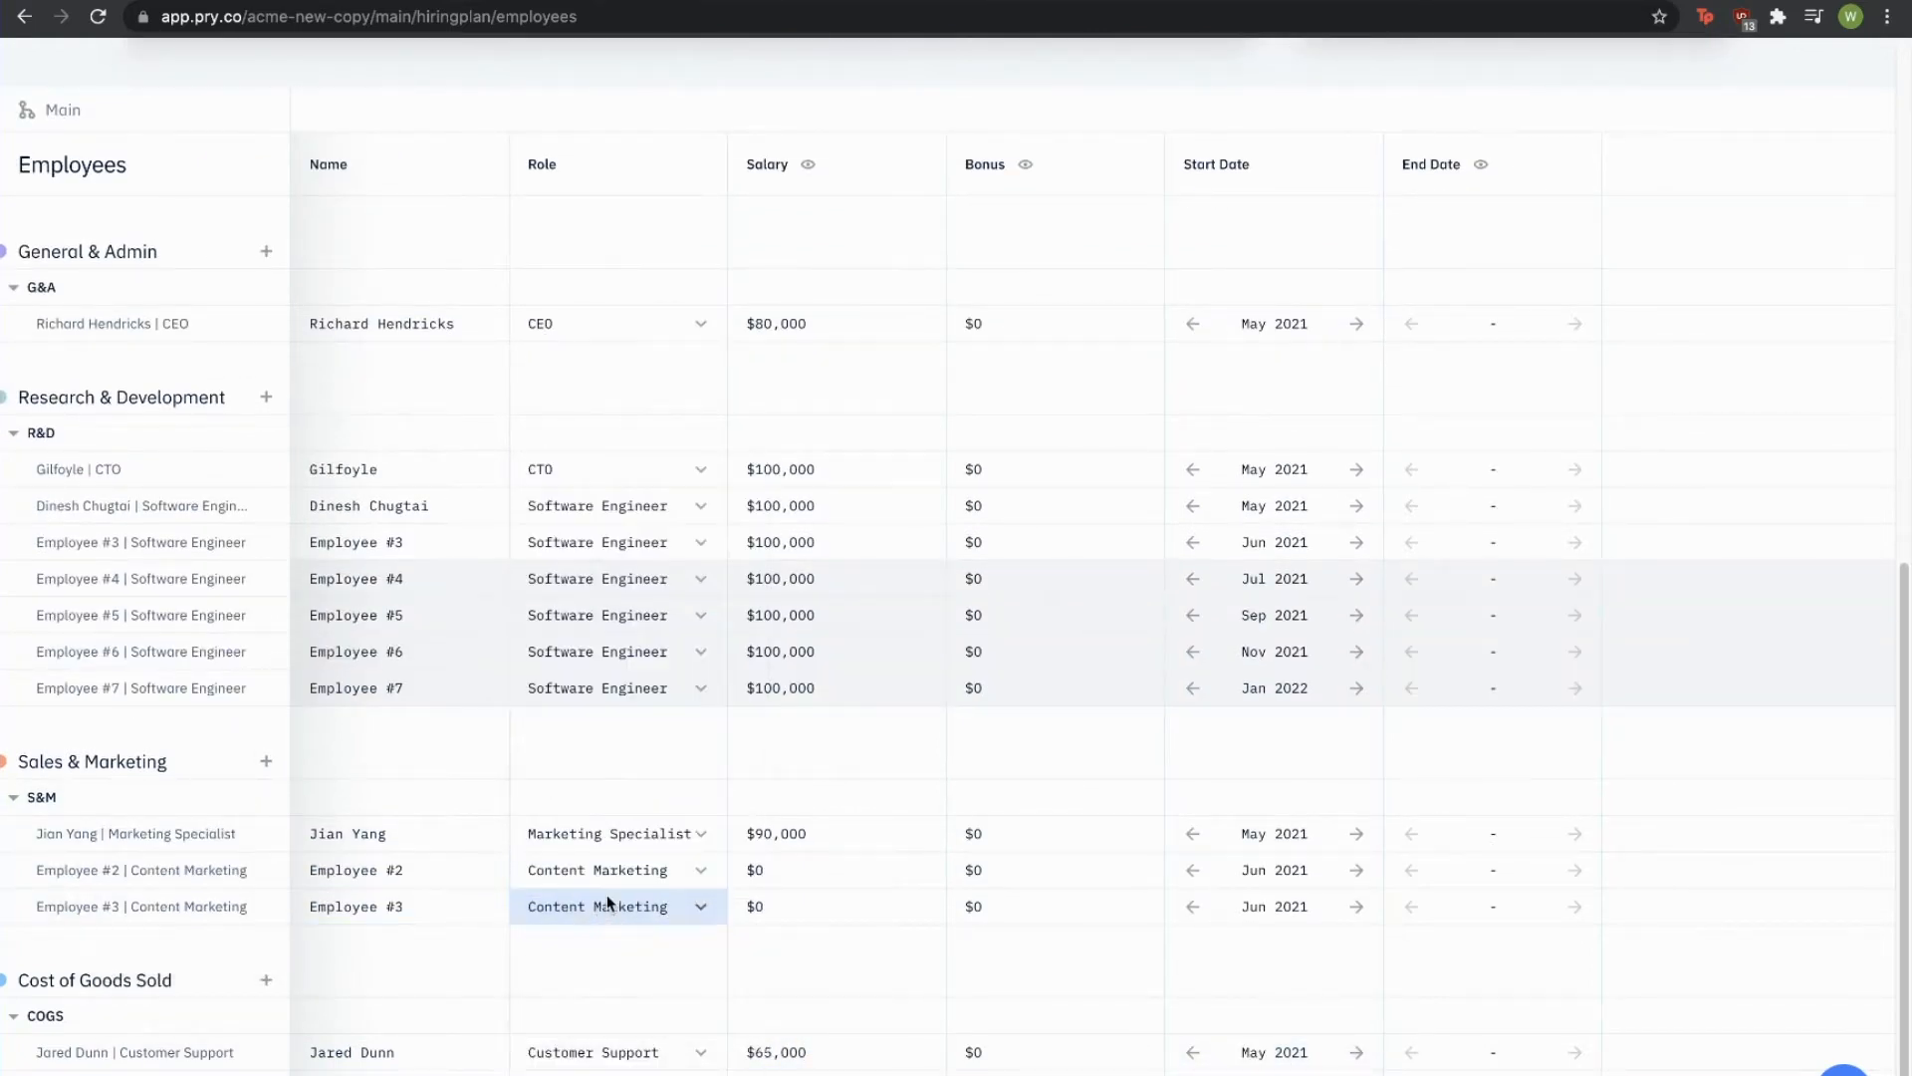
Step: Set the salary of both Content Marketing hires to $80,000
key("Tab")
type("80000")
key("Return")
type("80000")
key("Return")
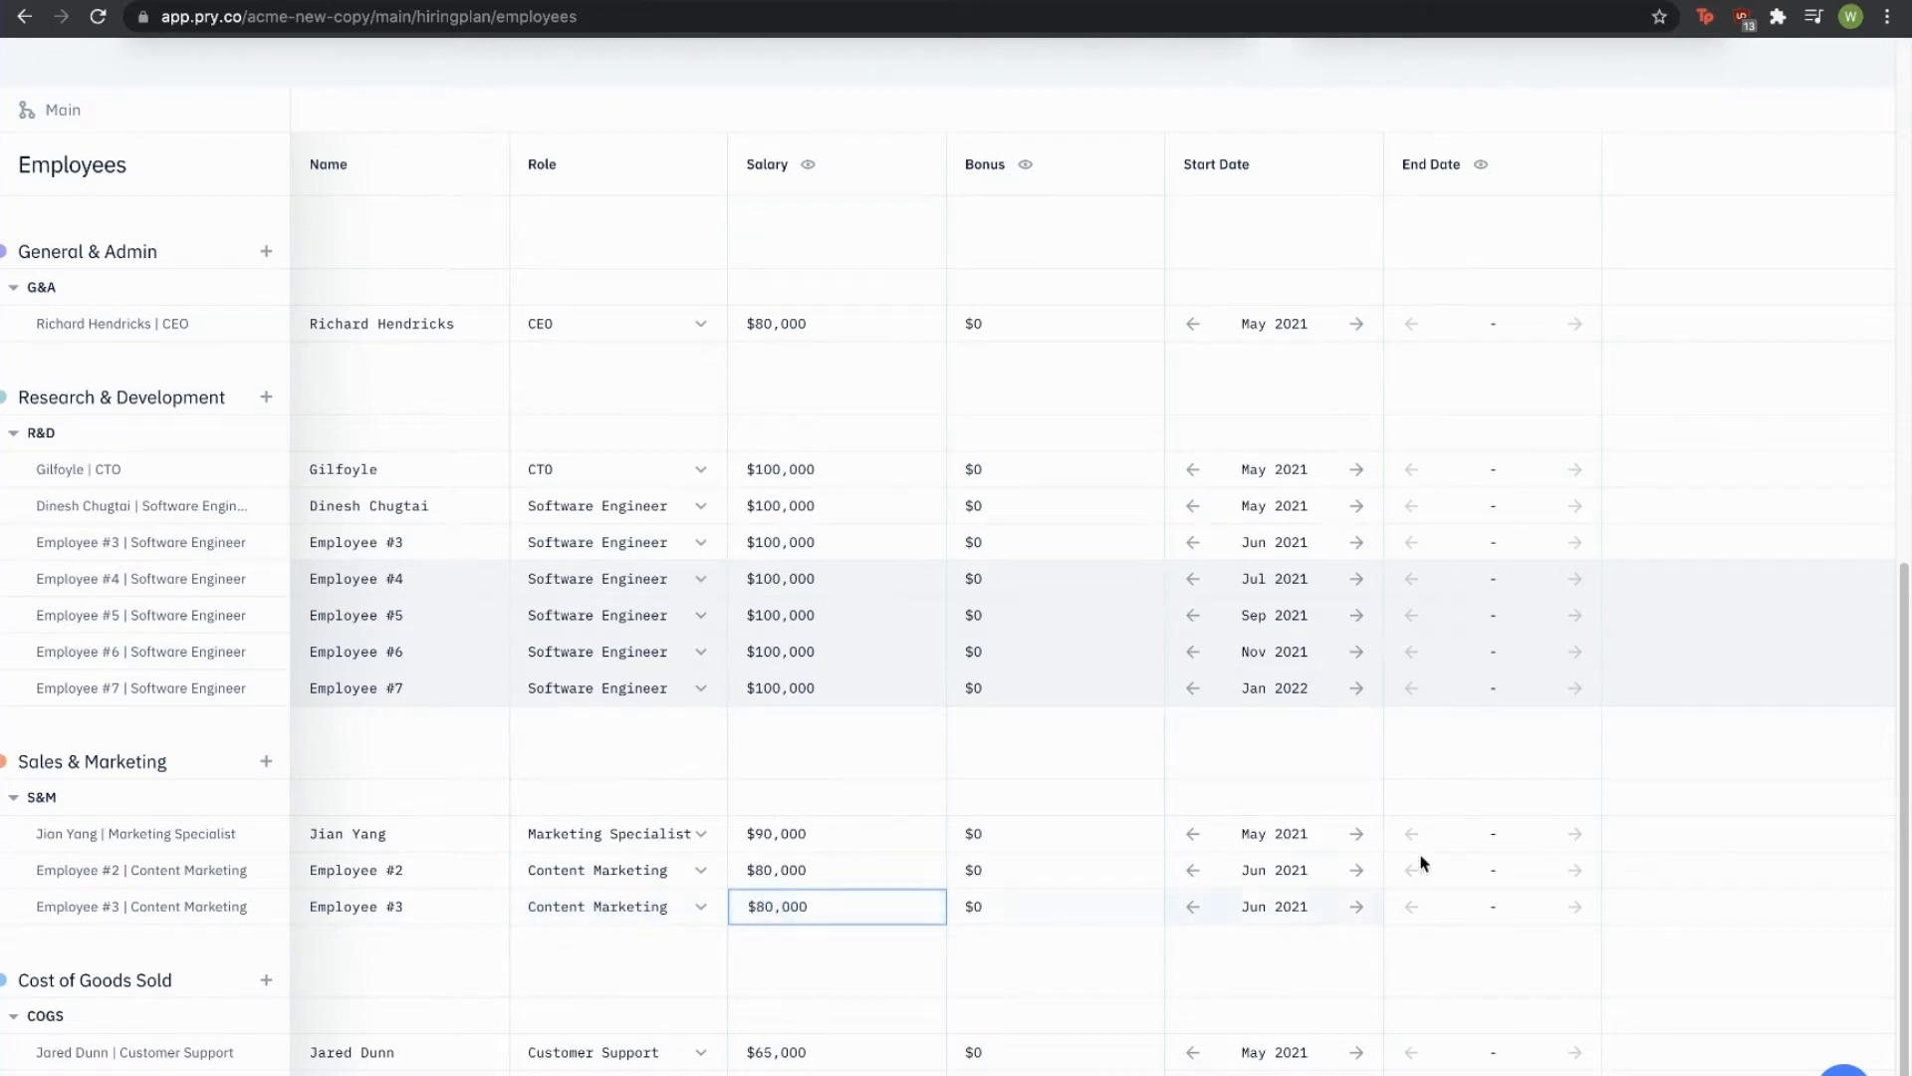
Step: Set the start dates of the two Content Marketing hires to Jul 2021 and Nov 2021
left_click(1357, 870)
left_click(1356, 906)
left_click(1356, 907)
left_click(1356, 906)
left_click(1357, 907)
left_click(1356, 906)
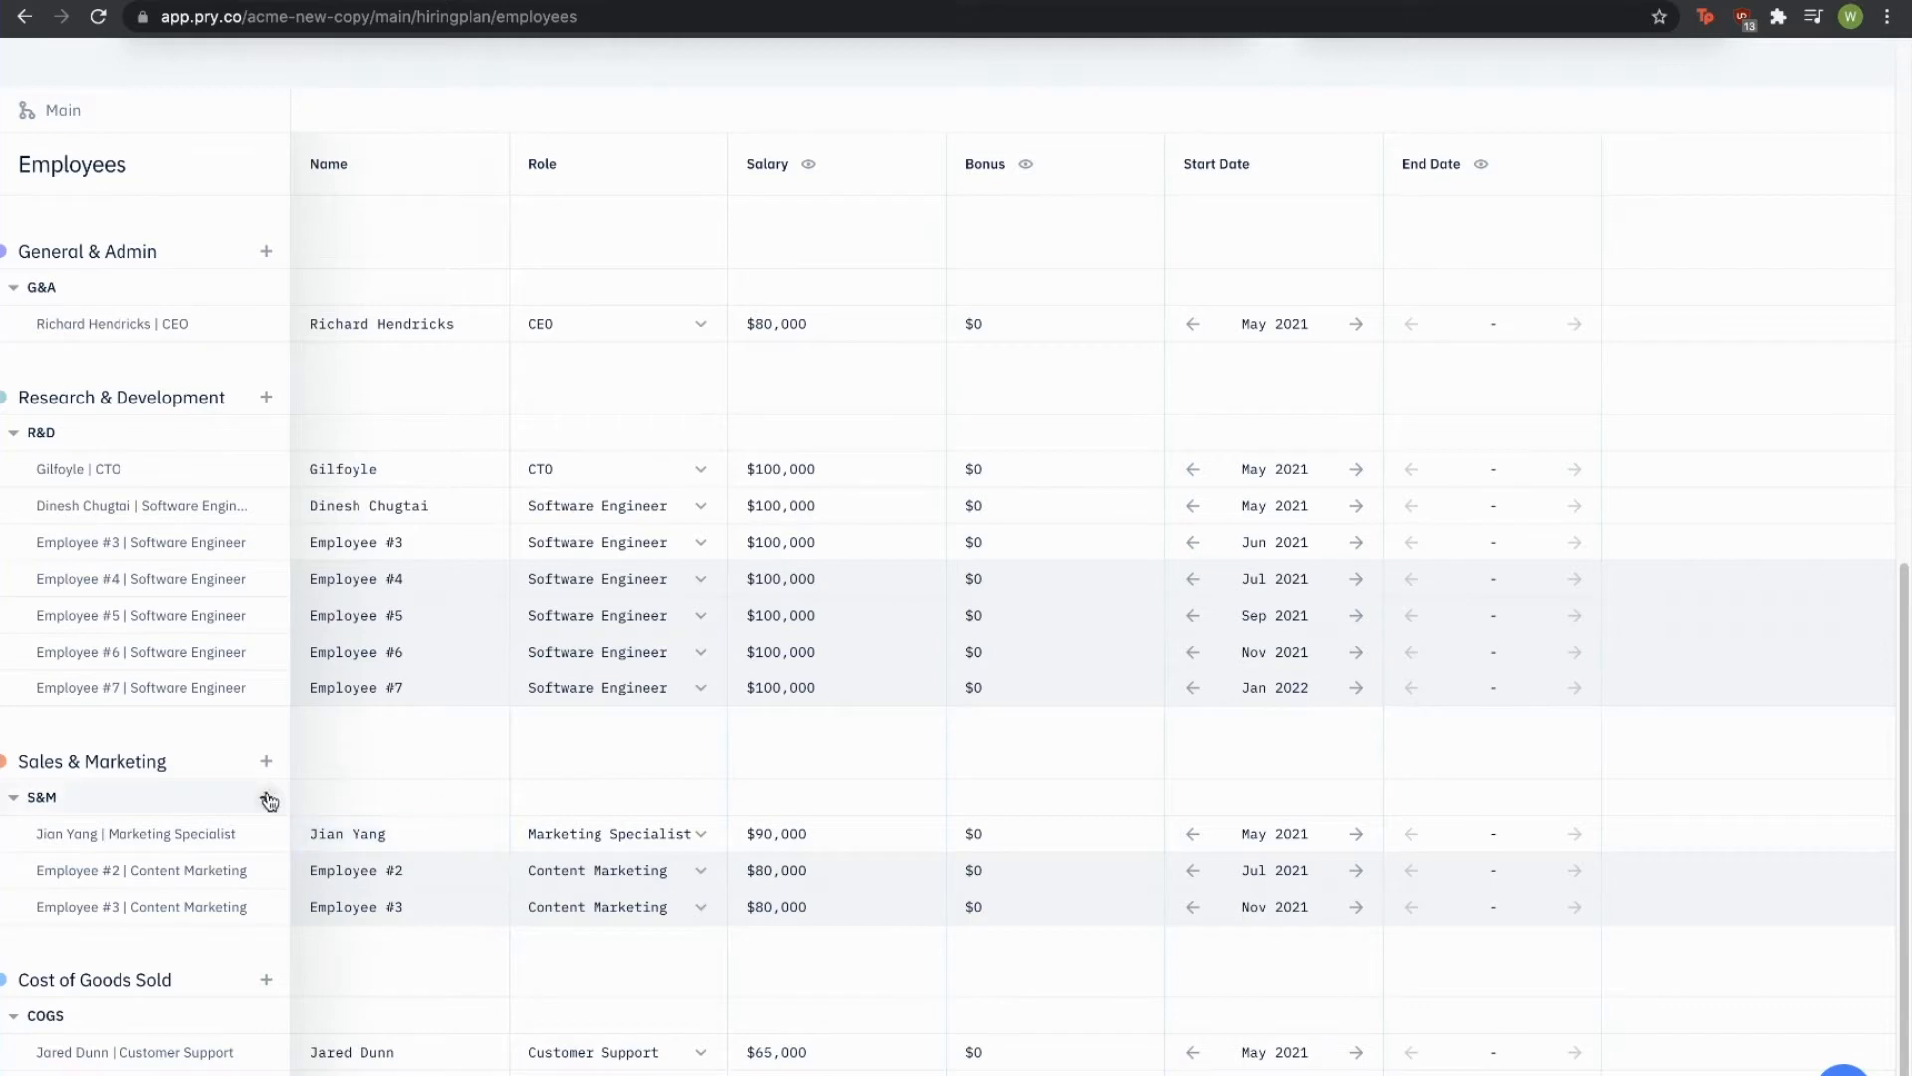
Step: Add two more Sales & Marketing hires, both with the role Sales Development Representative
left_click(266, 761)
left_click(266, 761)
left_click(629, 942)
type("SDR")
key("Return")
type("SDR")
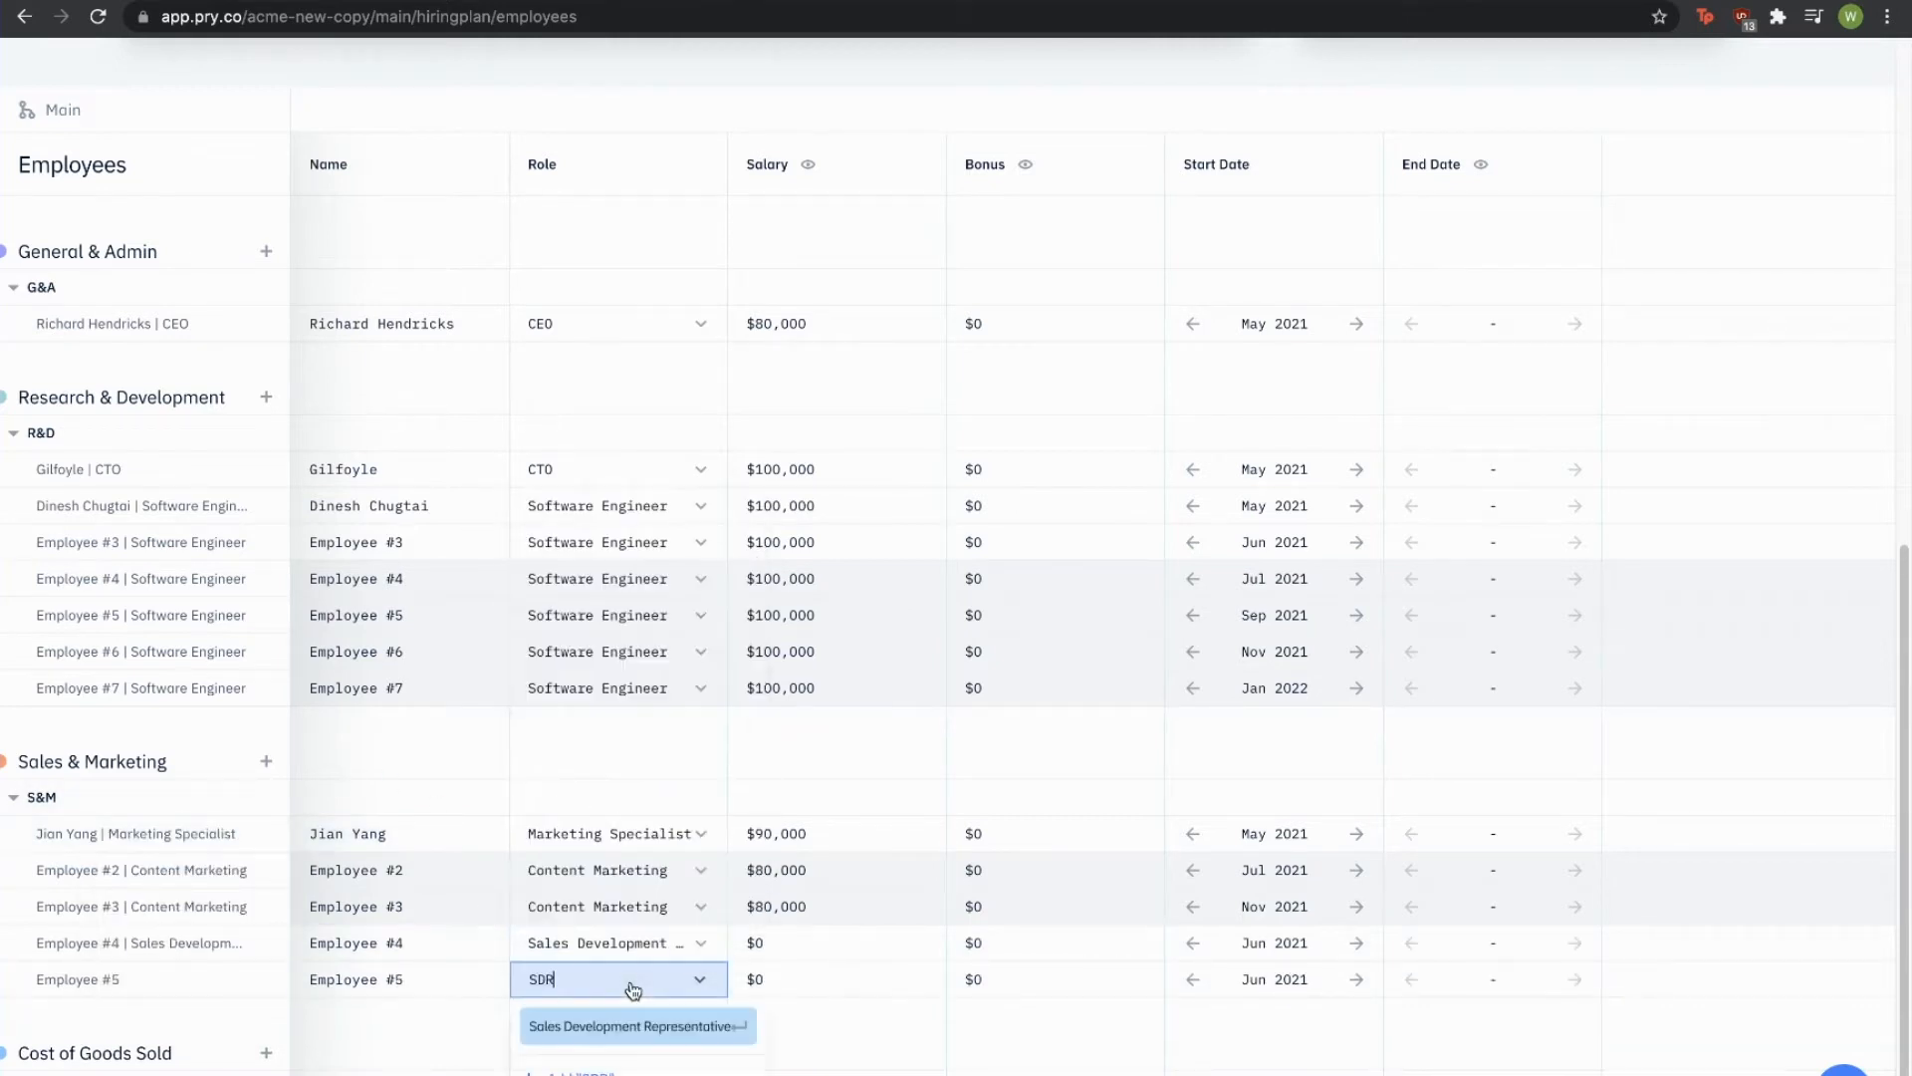
key("Return")
Step: Set the salary of both Sales Development Representative hires to $65,000
left_click(802, 942)
type("65000")
key("Return")
type("65000")
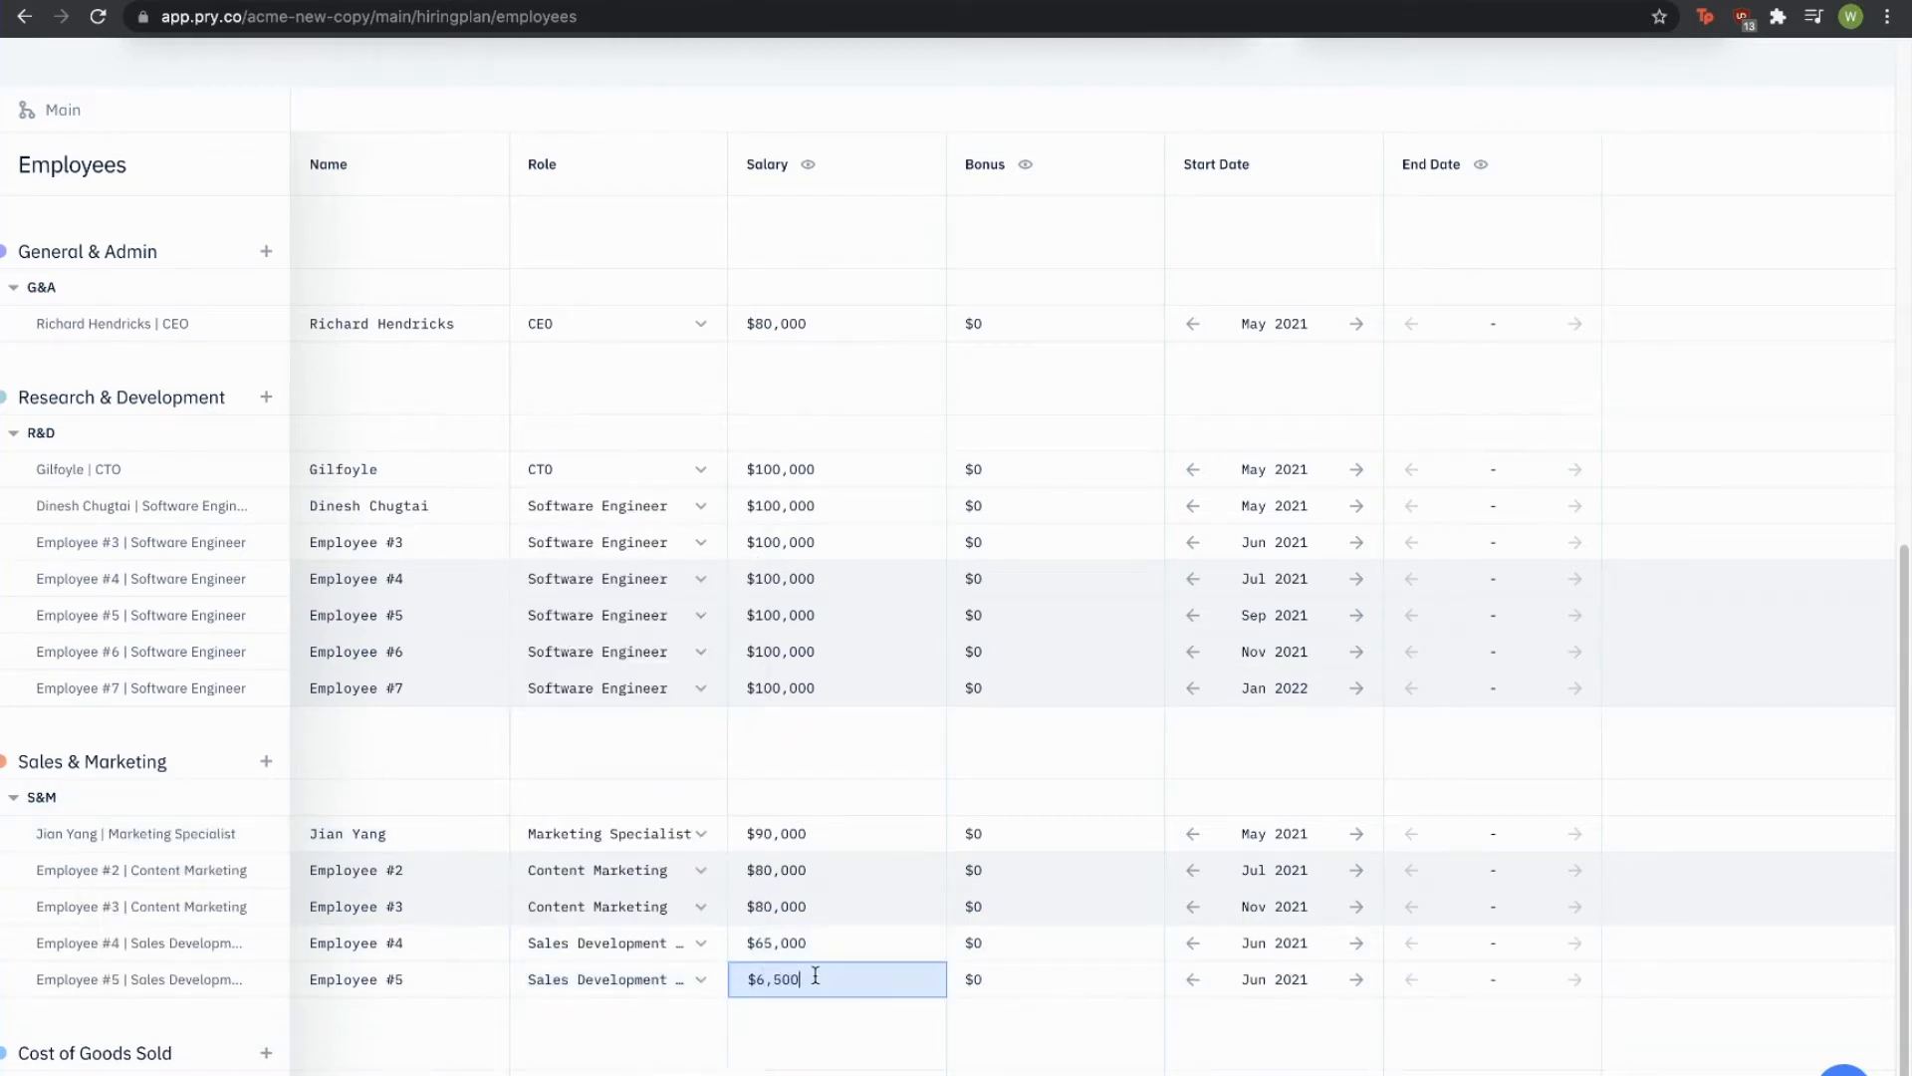
Step: Set the start dates of the two Sales Development Representative hires to Sep 2021 and Nov 2021
left_click(1265, 942)
left_click(1194, 904)
left_click(1265, 979)
left_click(1302, 938)
scroll(1235, 968, "down", 1)
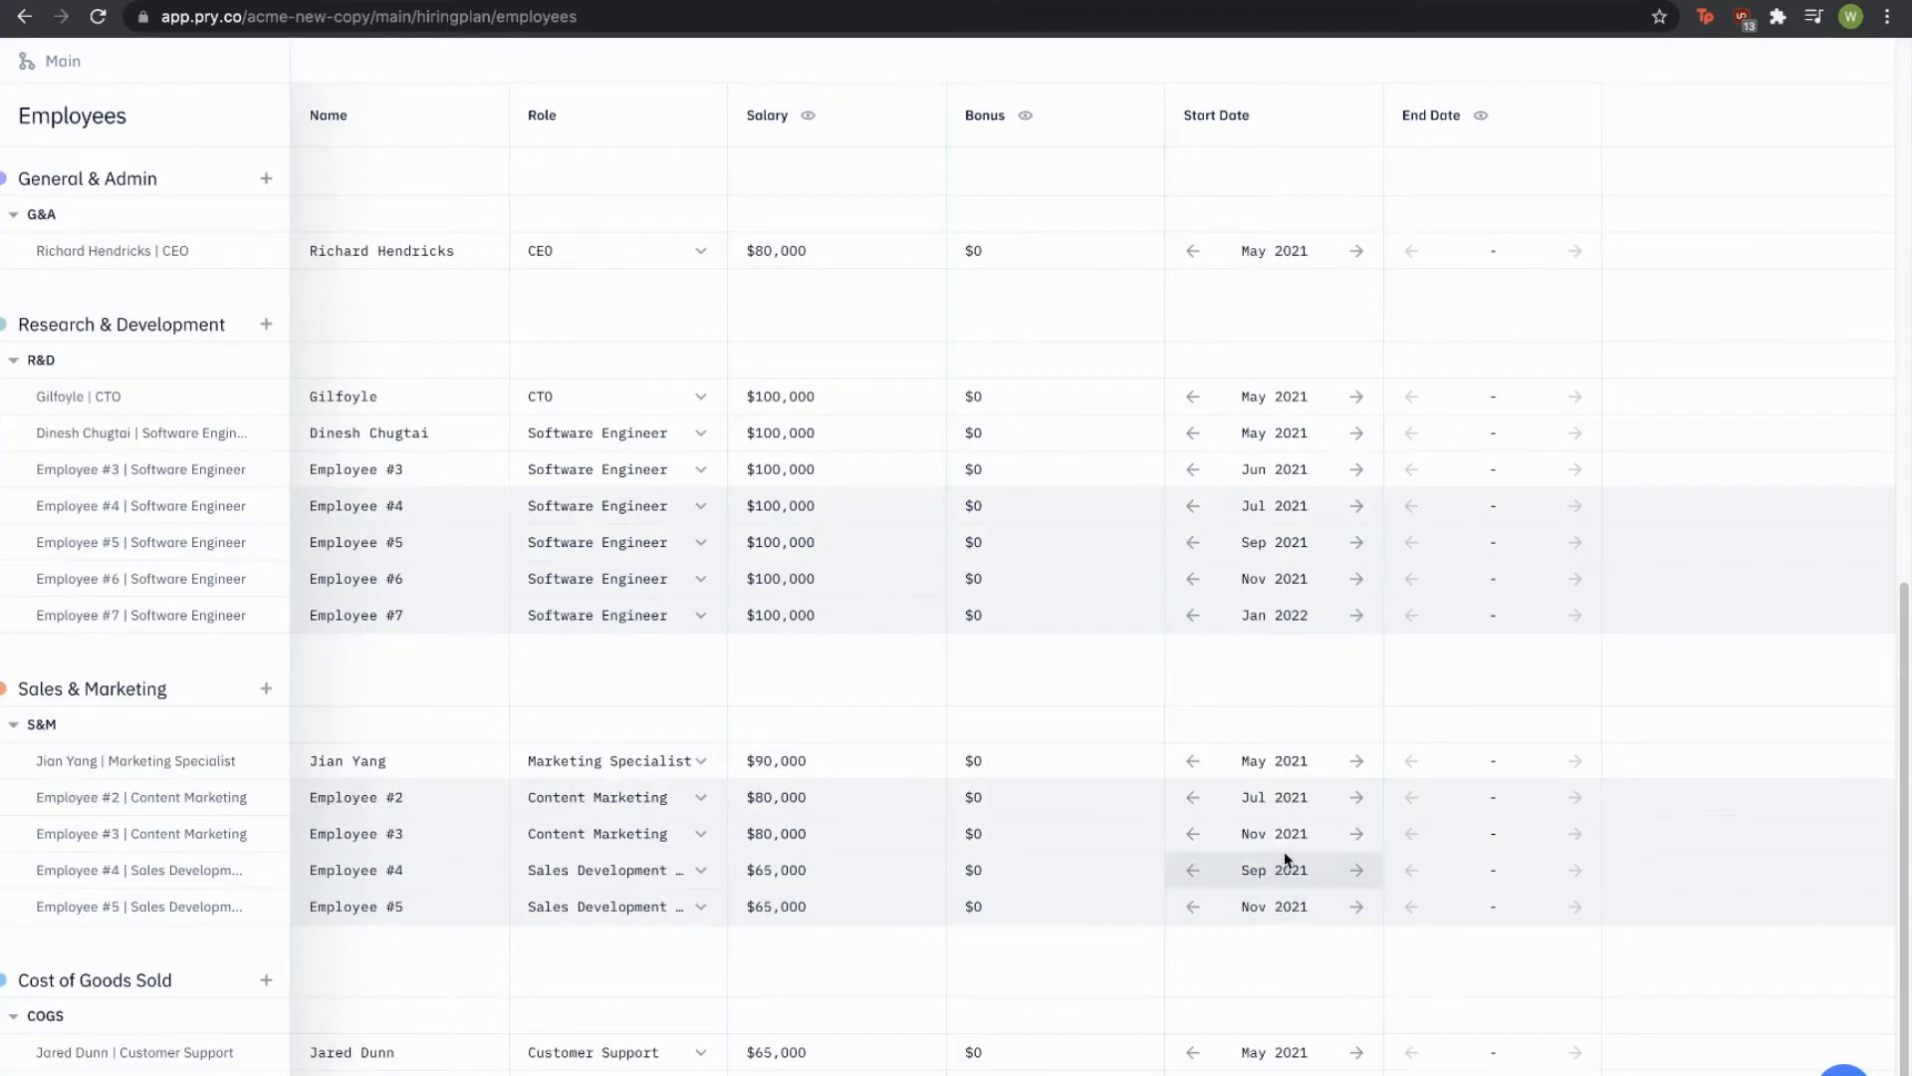
Step: Review the runway and the planned monthly expense totals through Dec 2021 in the Financial Report
scroll(1284, 859, "up", 10)
left_click(1375, 90)
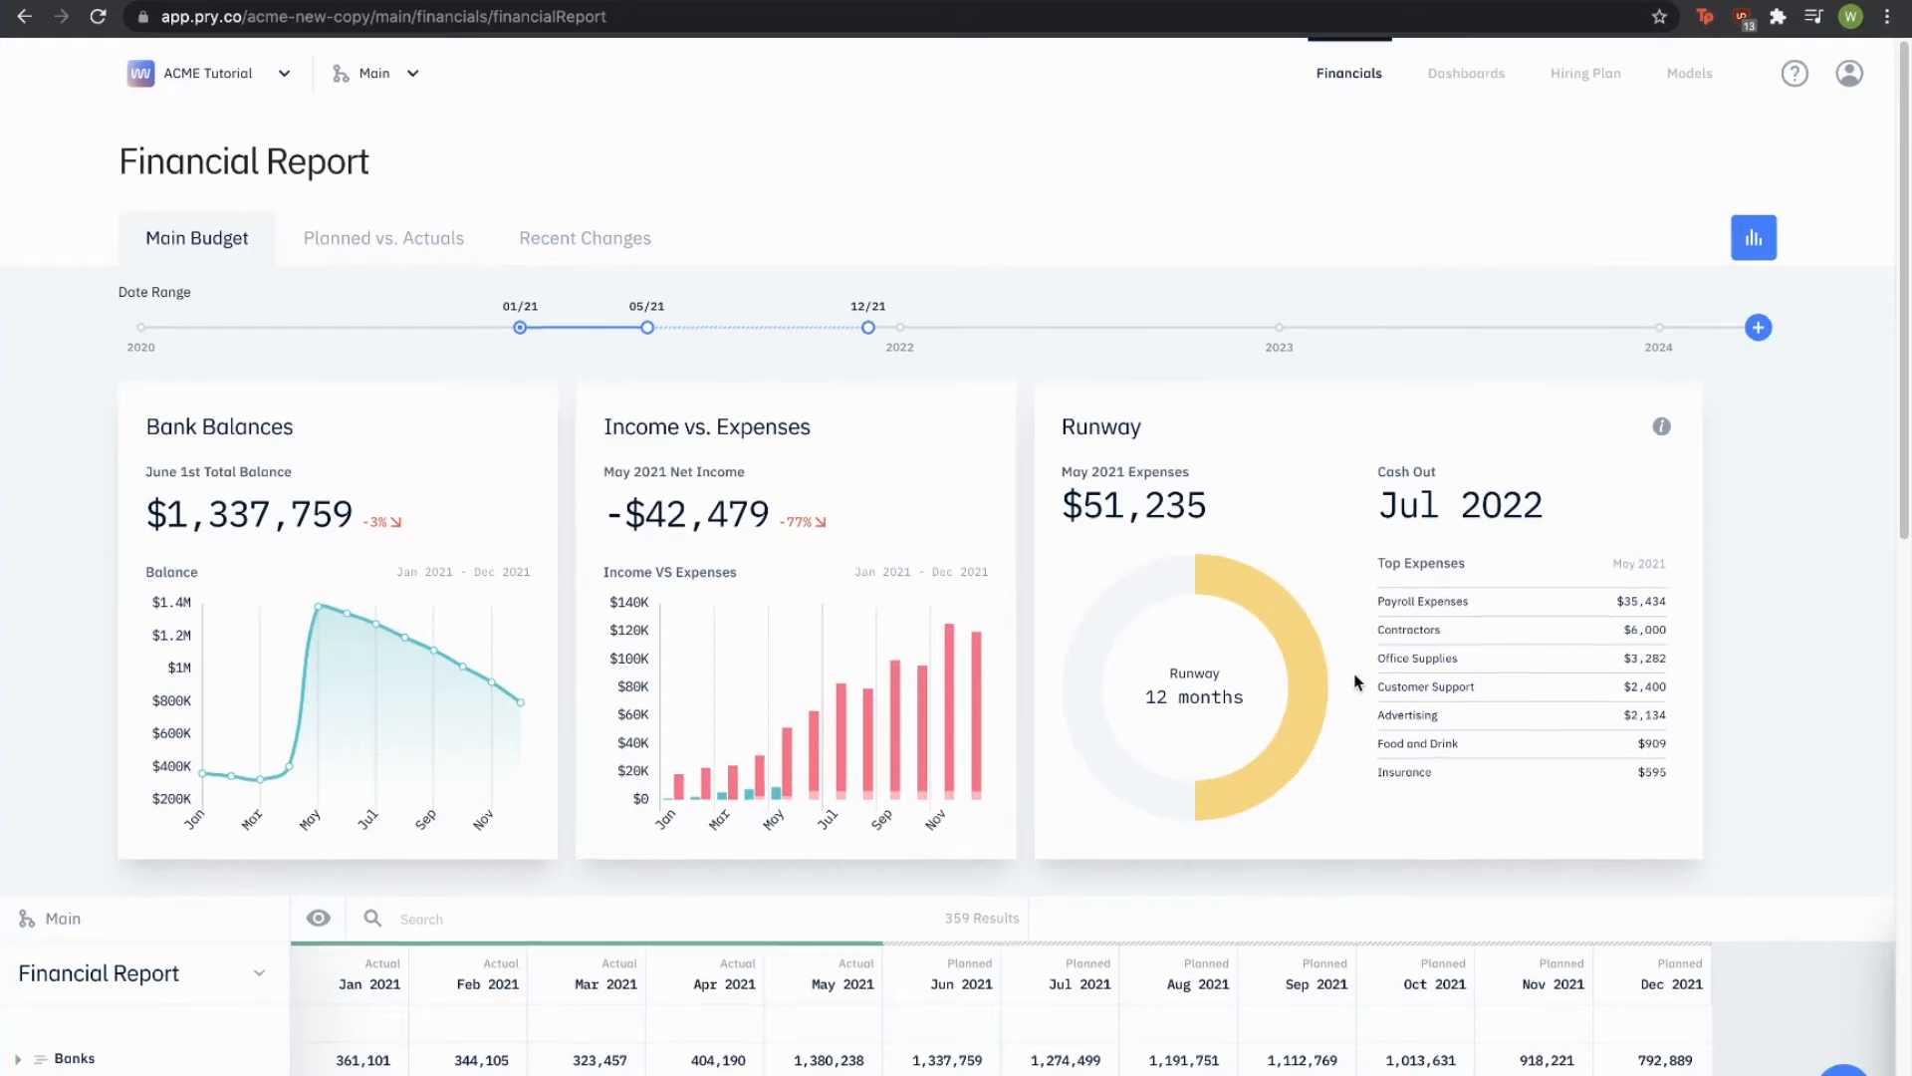
scroll(1388, 684, "down", 9)
scroll(1392, 691, "down", 1)
scroll(1690, 819, "up", 1)
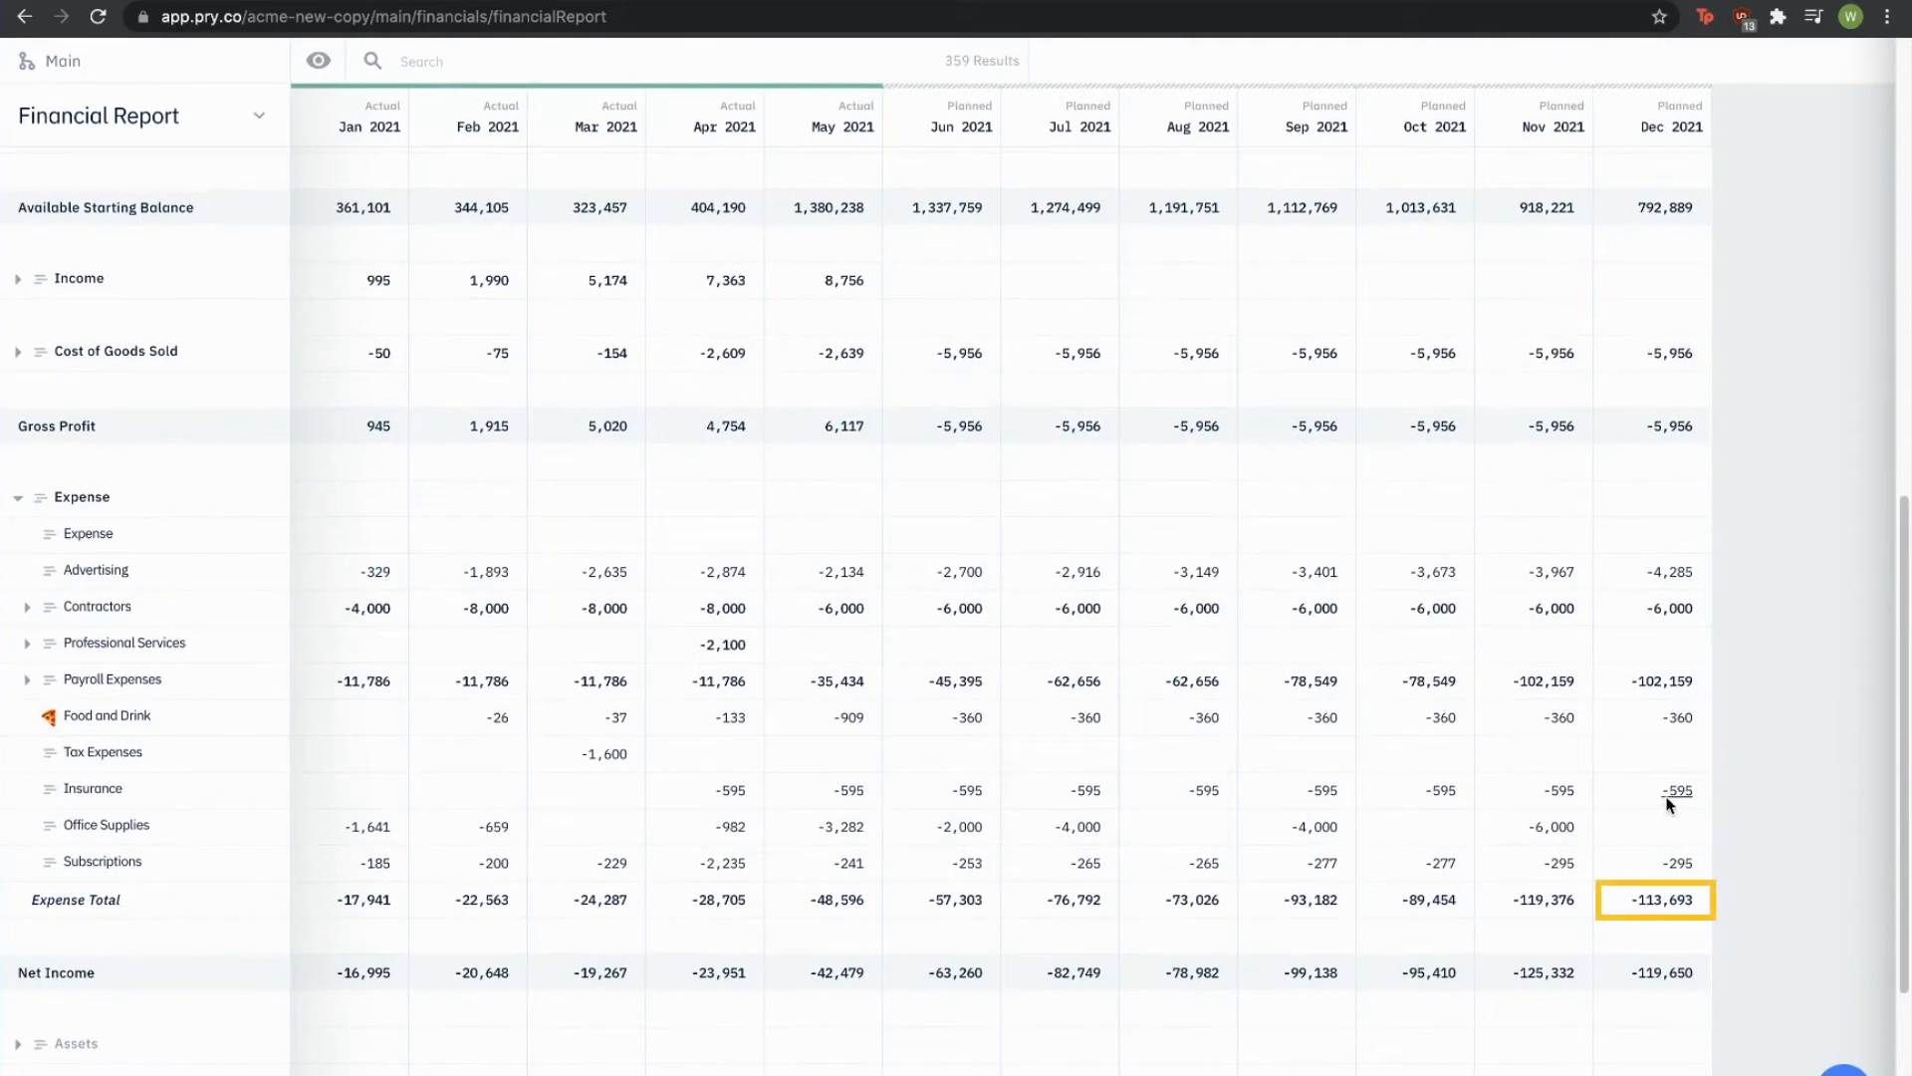
scroll(1670, 803, "down", 1)
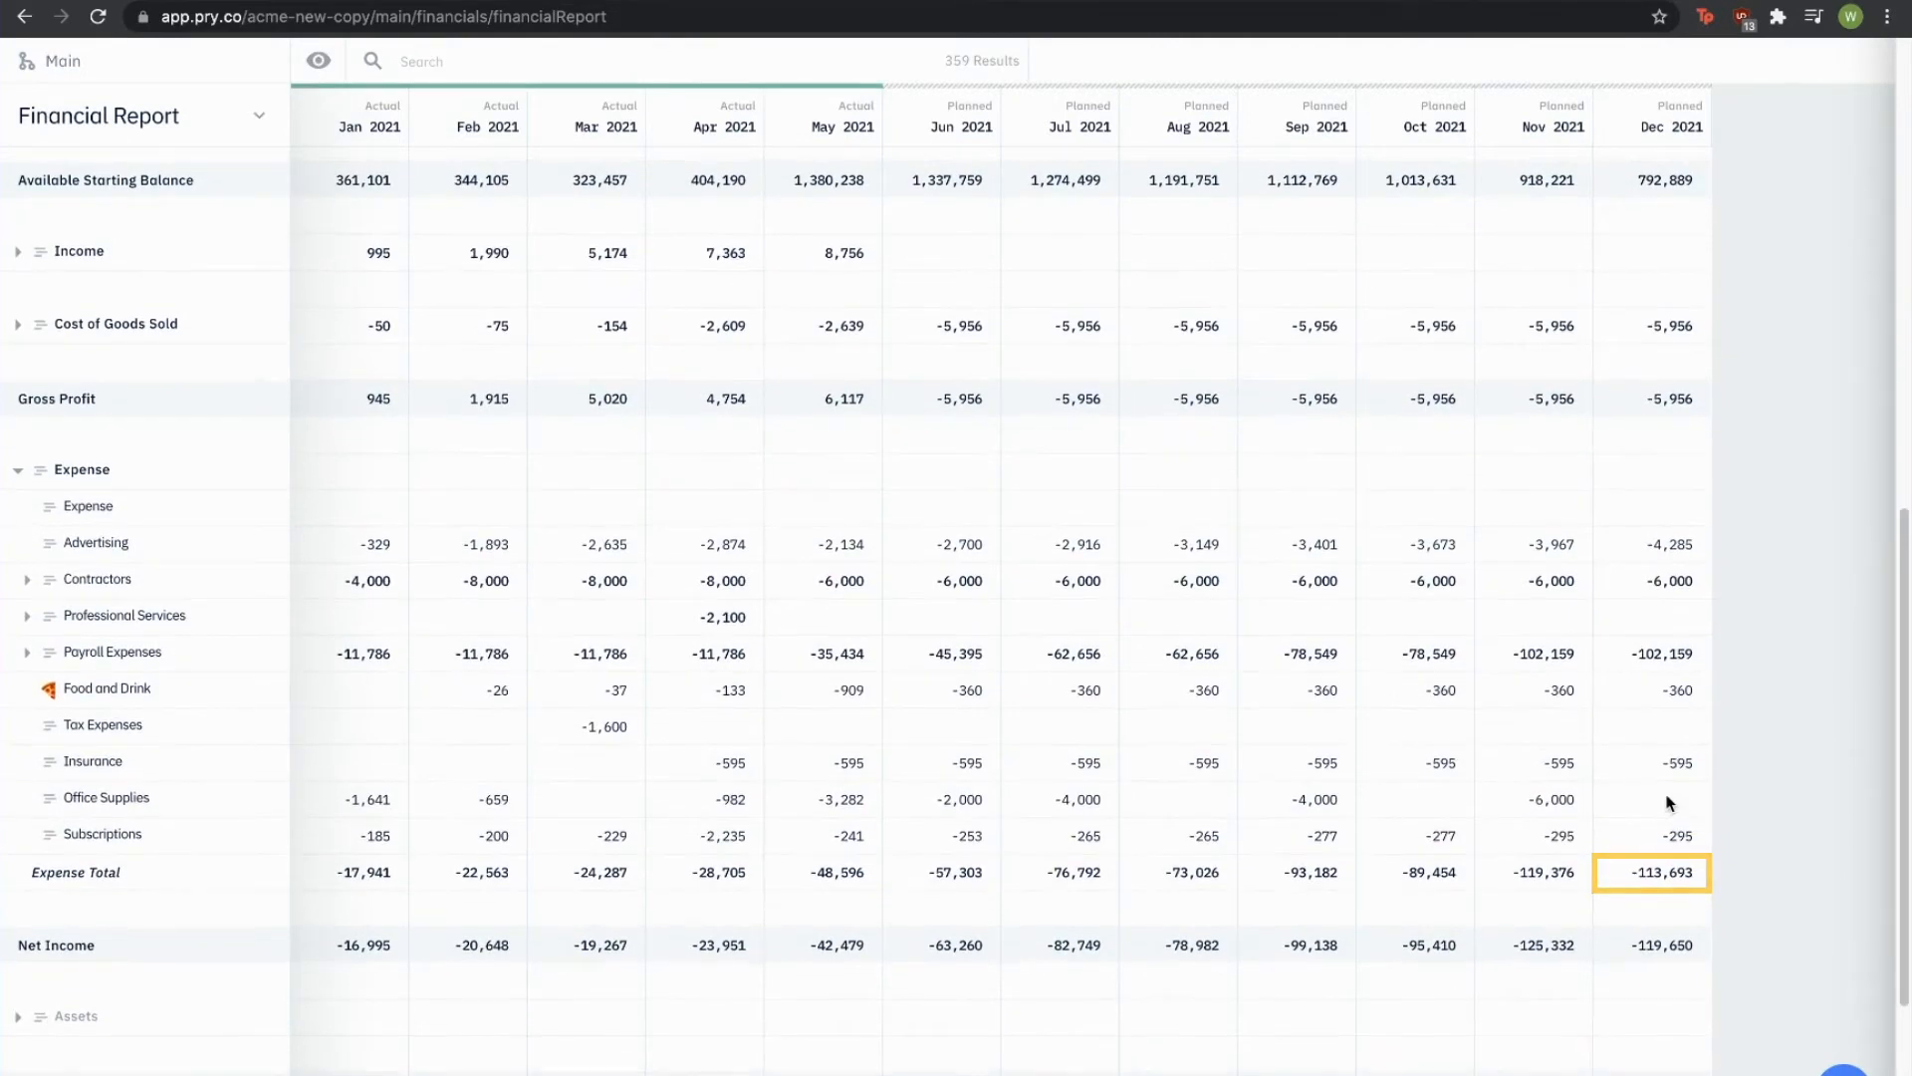
Step: In the Hiring Plan, delete Research & Development hires Employee #7 and #6 and set Employee #5's start date to Nov 2021
scroll(1670, 802, "up", 9)
left_click(1586, 74)
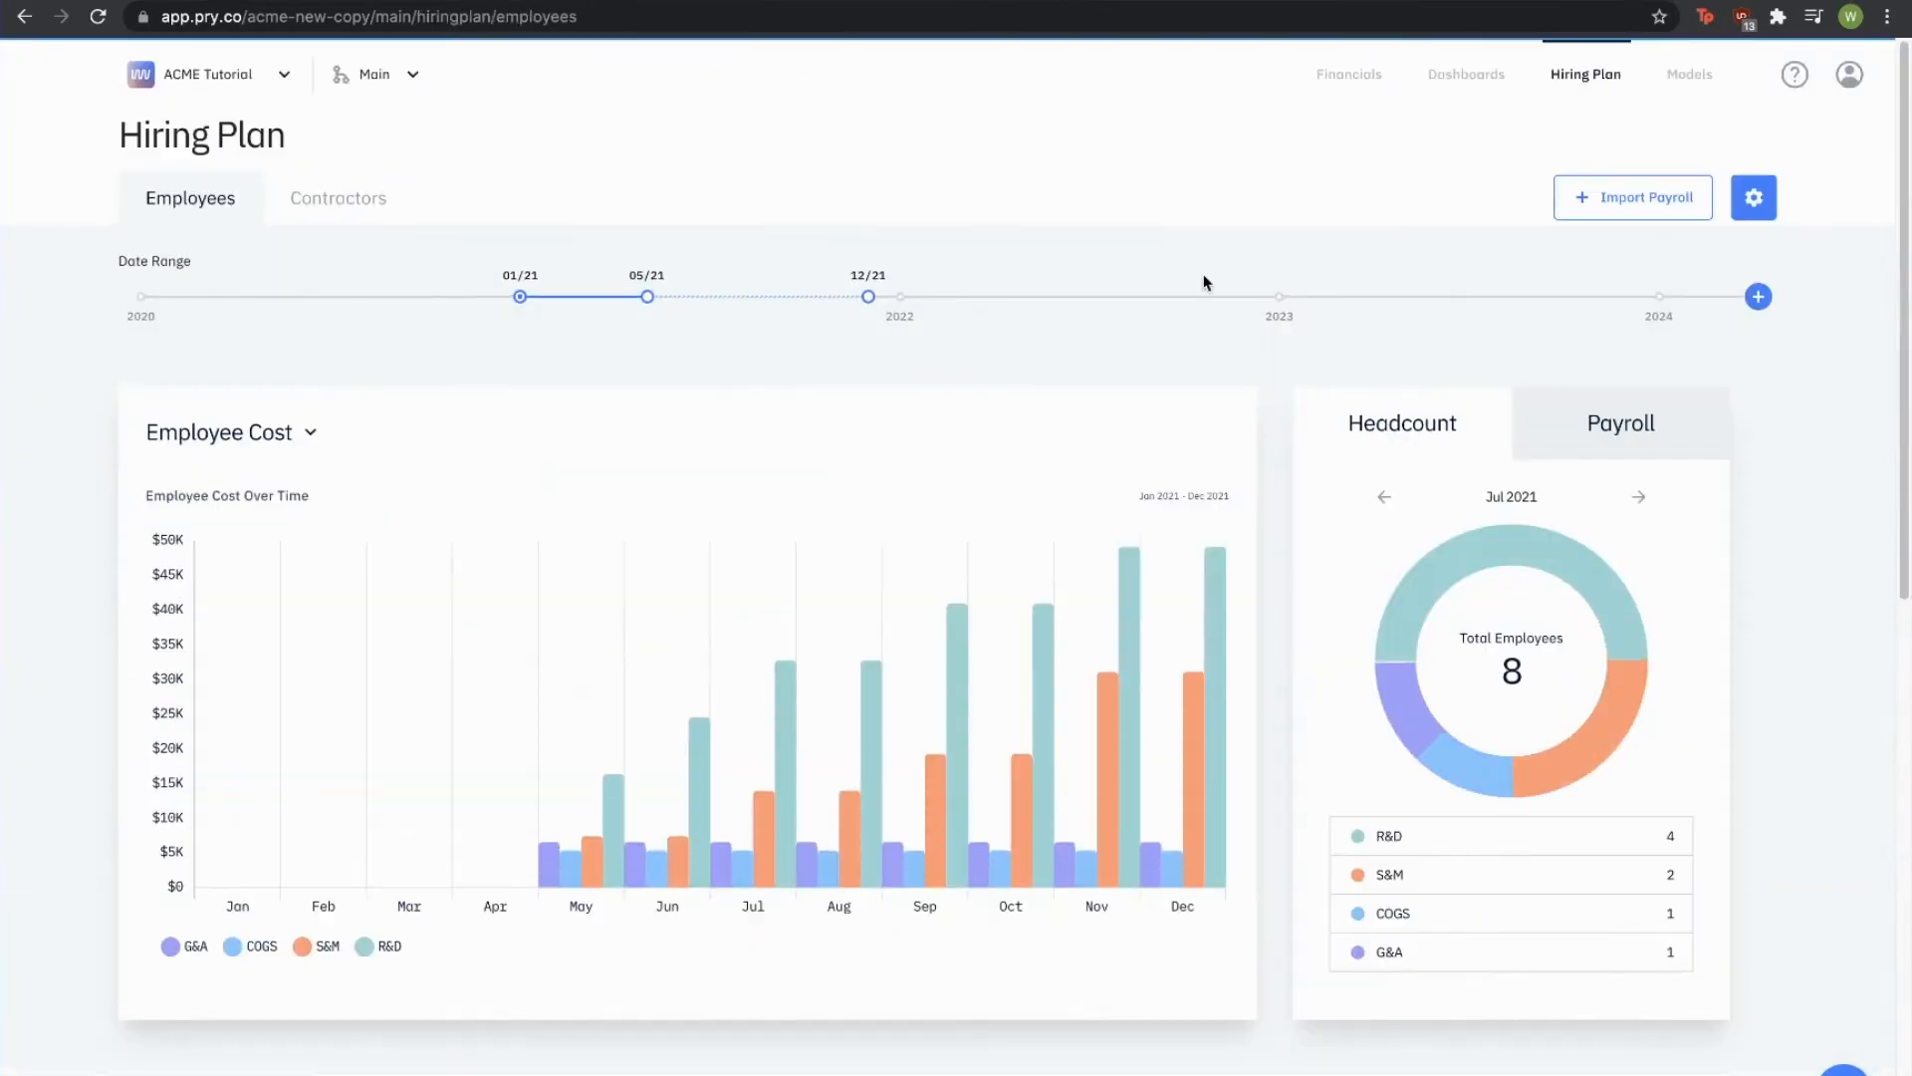
scroll(853, 461, "down", 8)
scroll(853, 462, "down", 2)
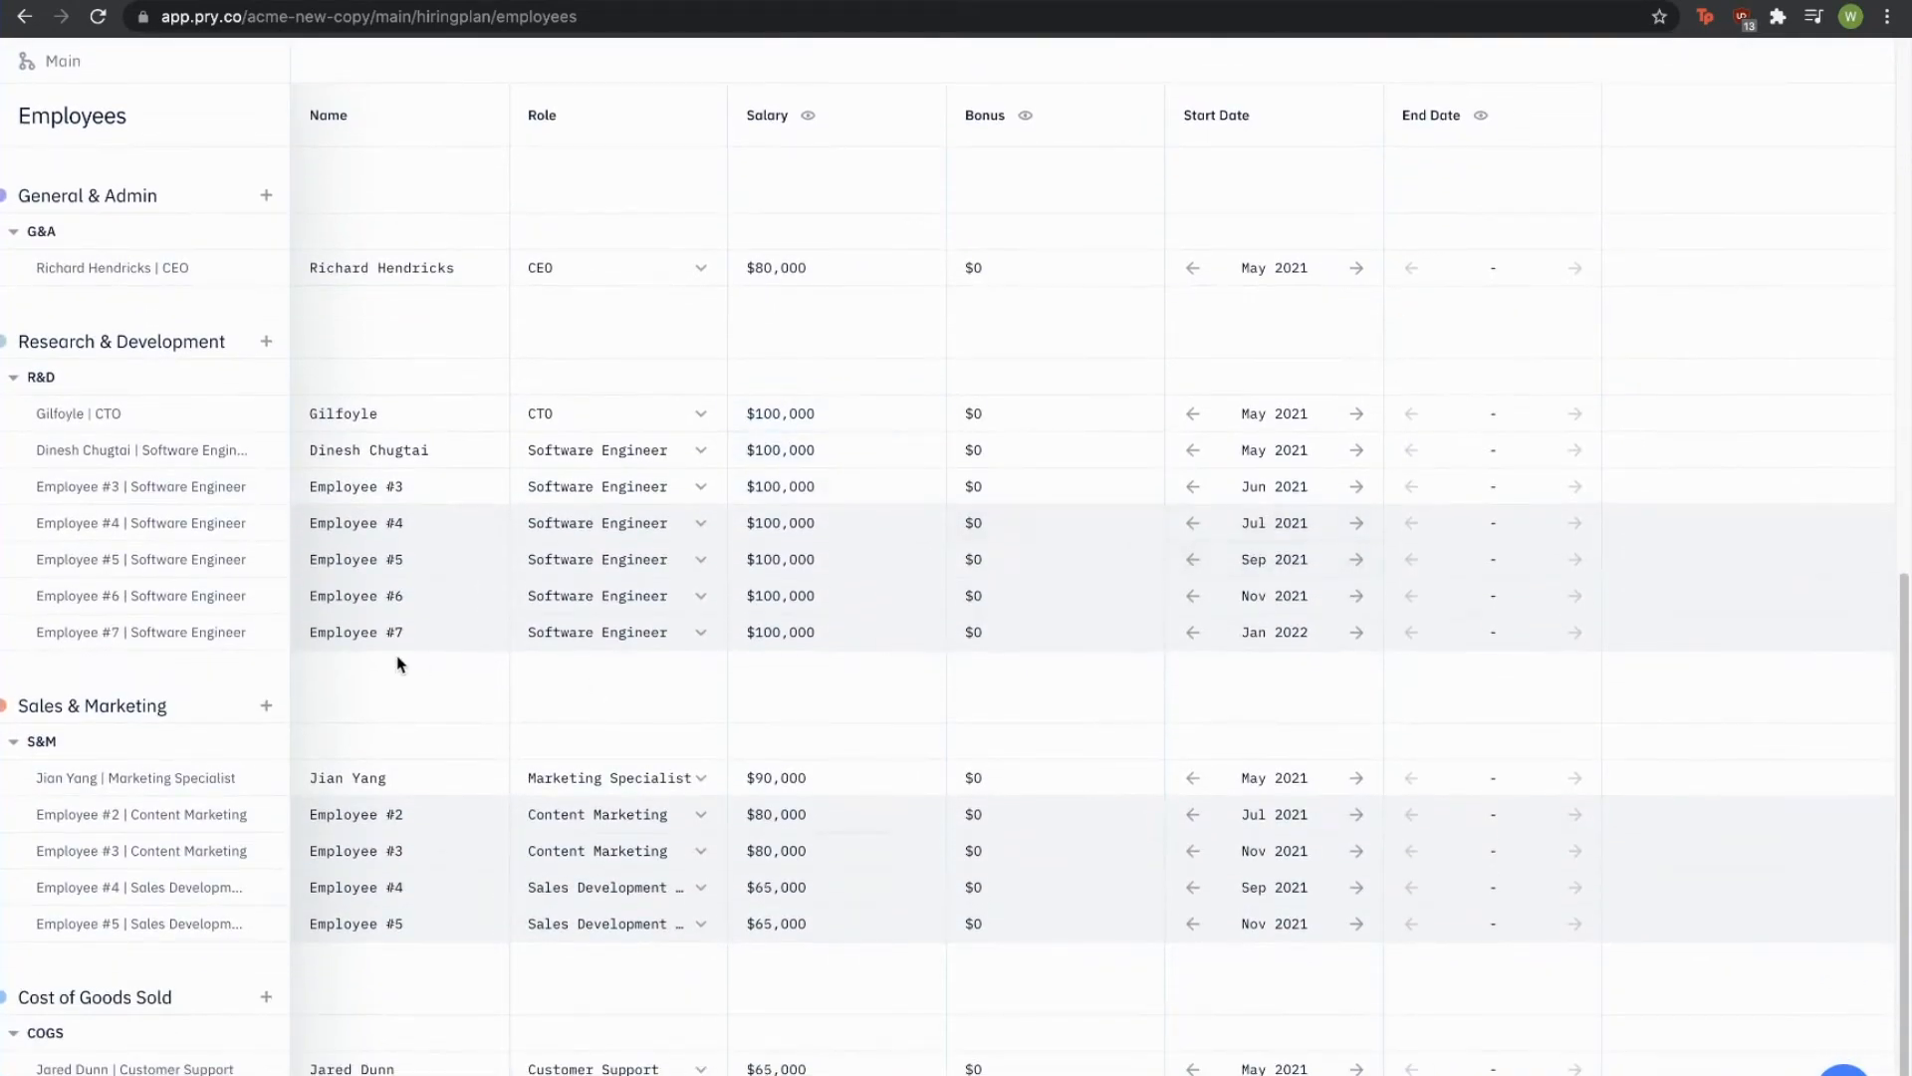
left_click(266, 633)
left_click(267, 596)
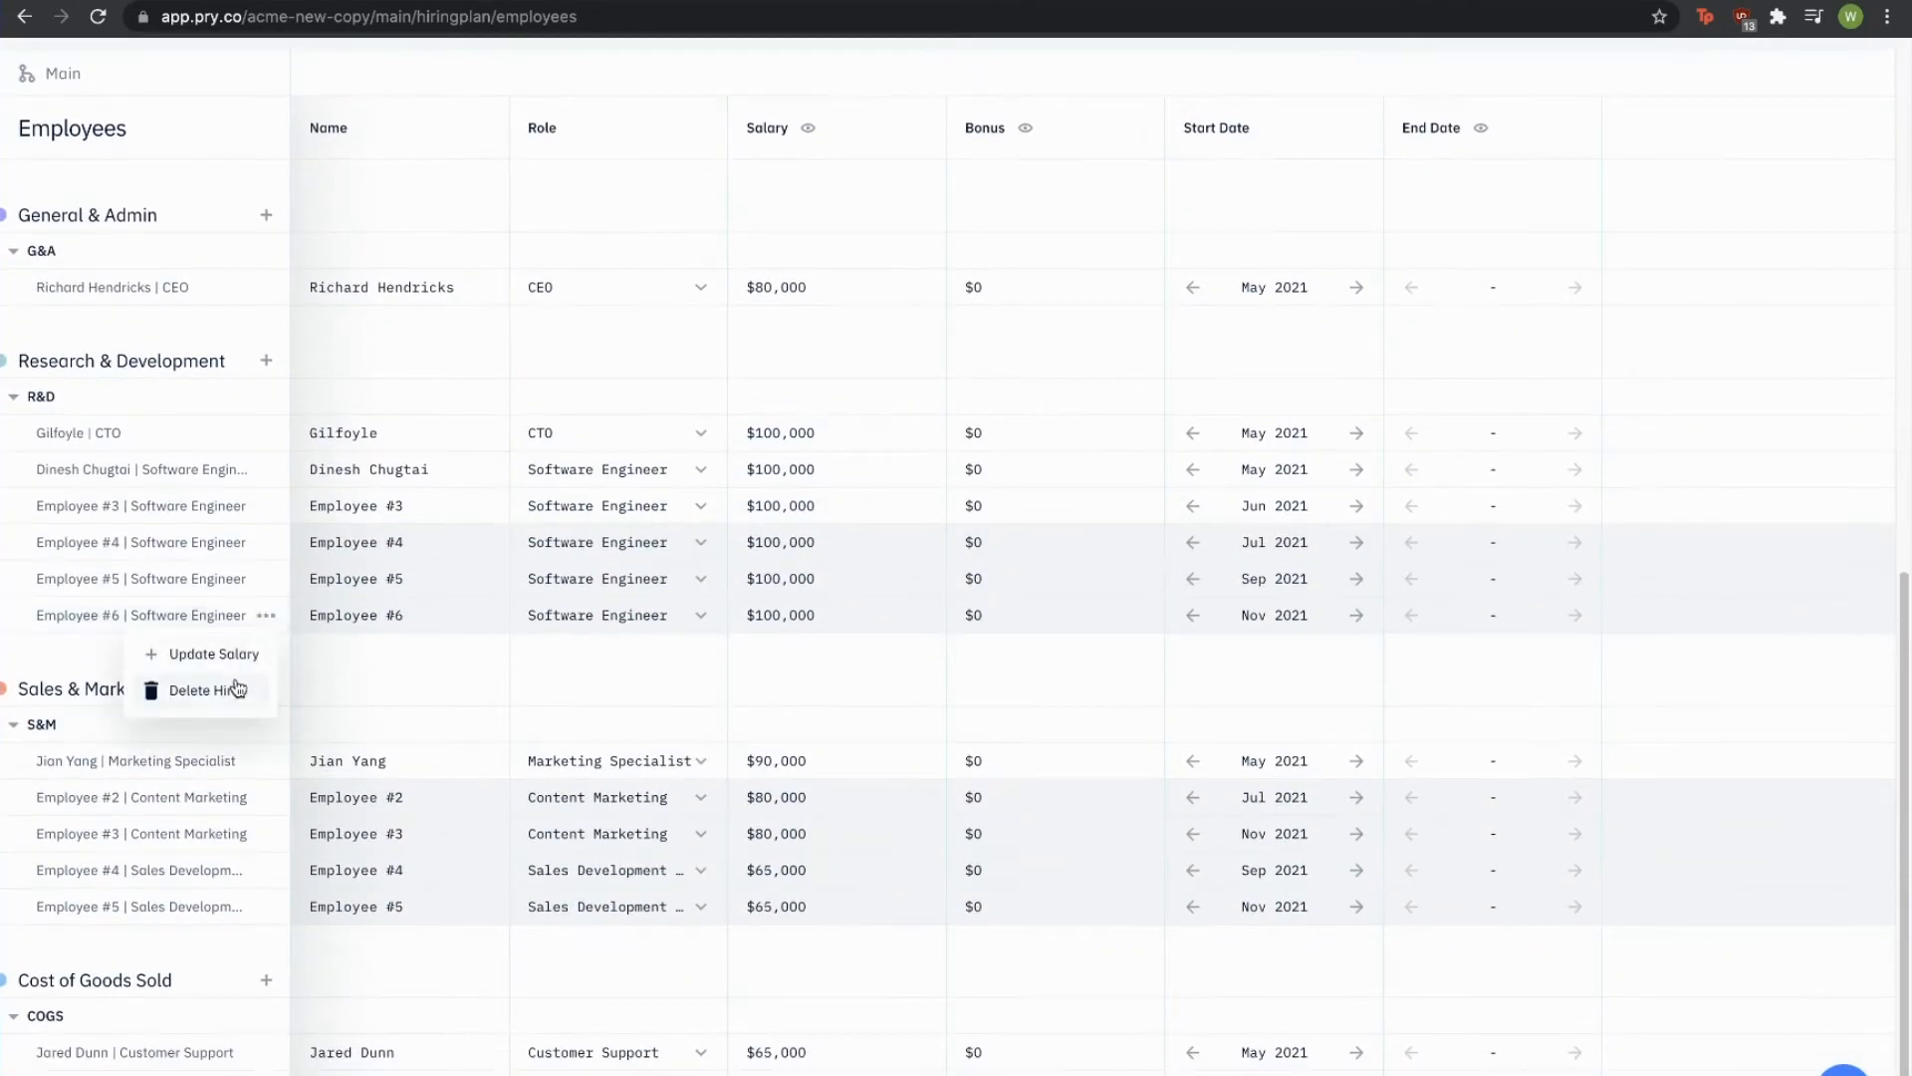
left_click(235, 686)
left_click(1295, 617)
left_click(1301, 780)
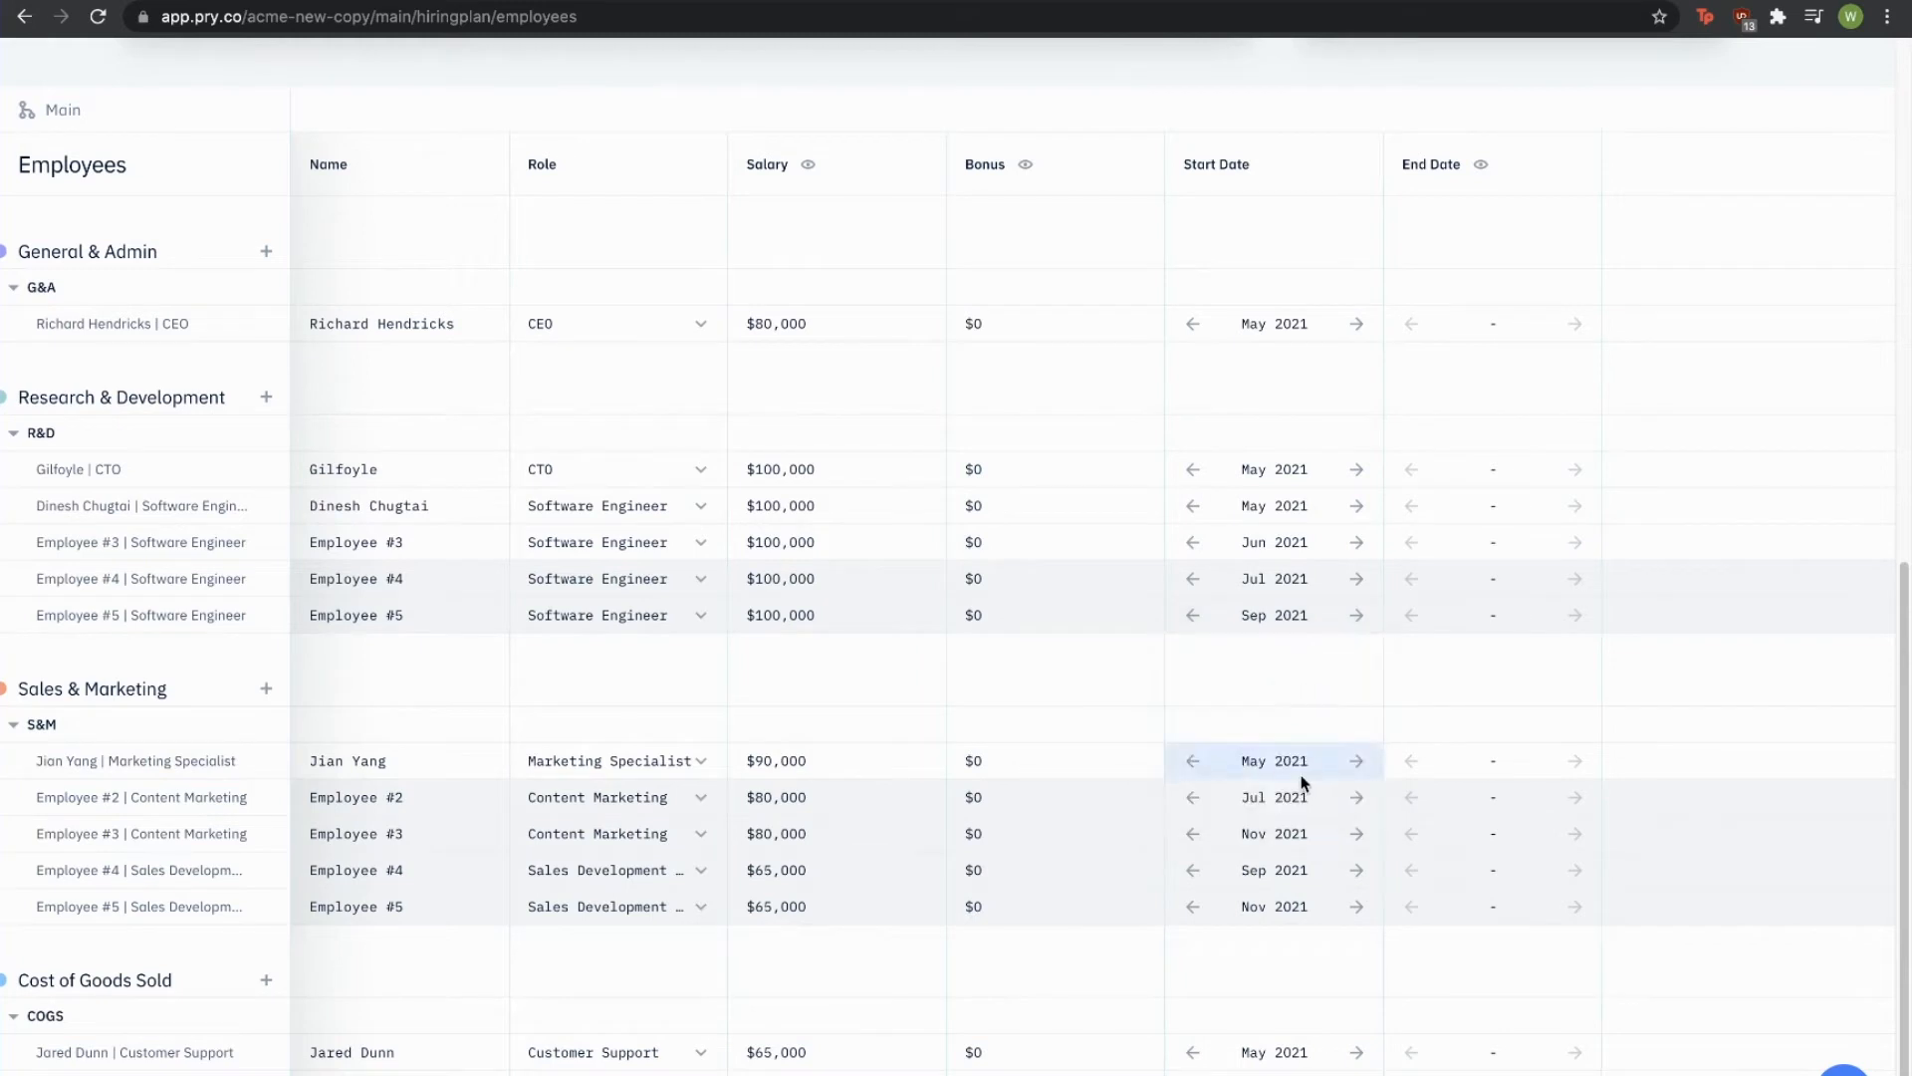
Step: Delete both Sales Development Representative hires and the Content Marketing hire Employee #3 from Sales & Marketing
left_click(266, 908)
left_click(243, 981)
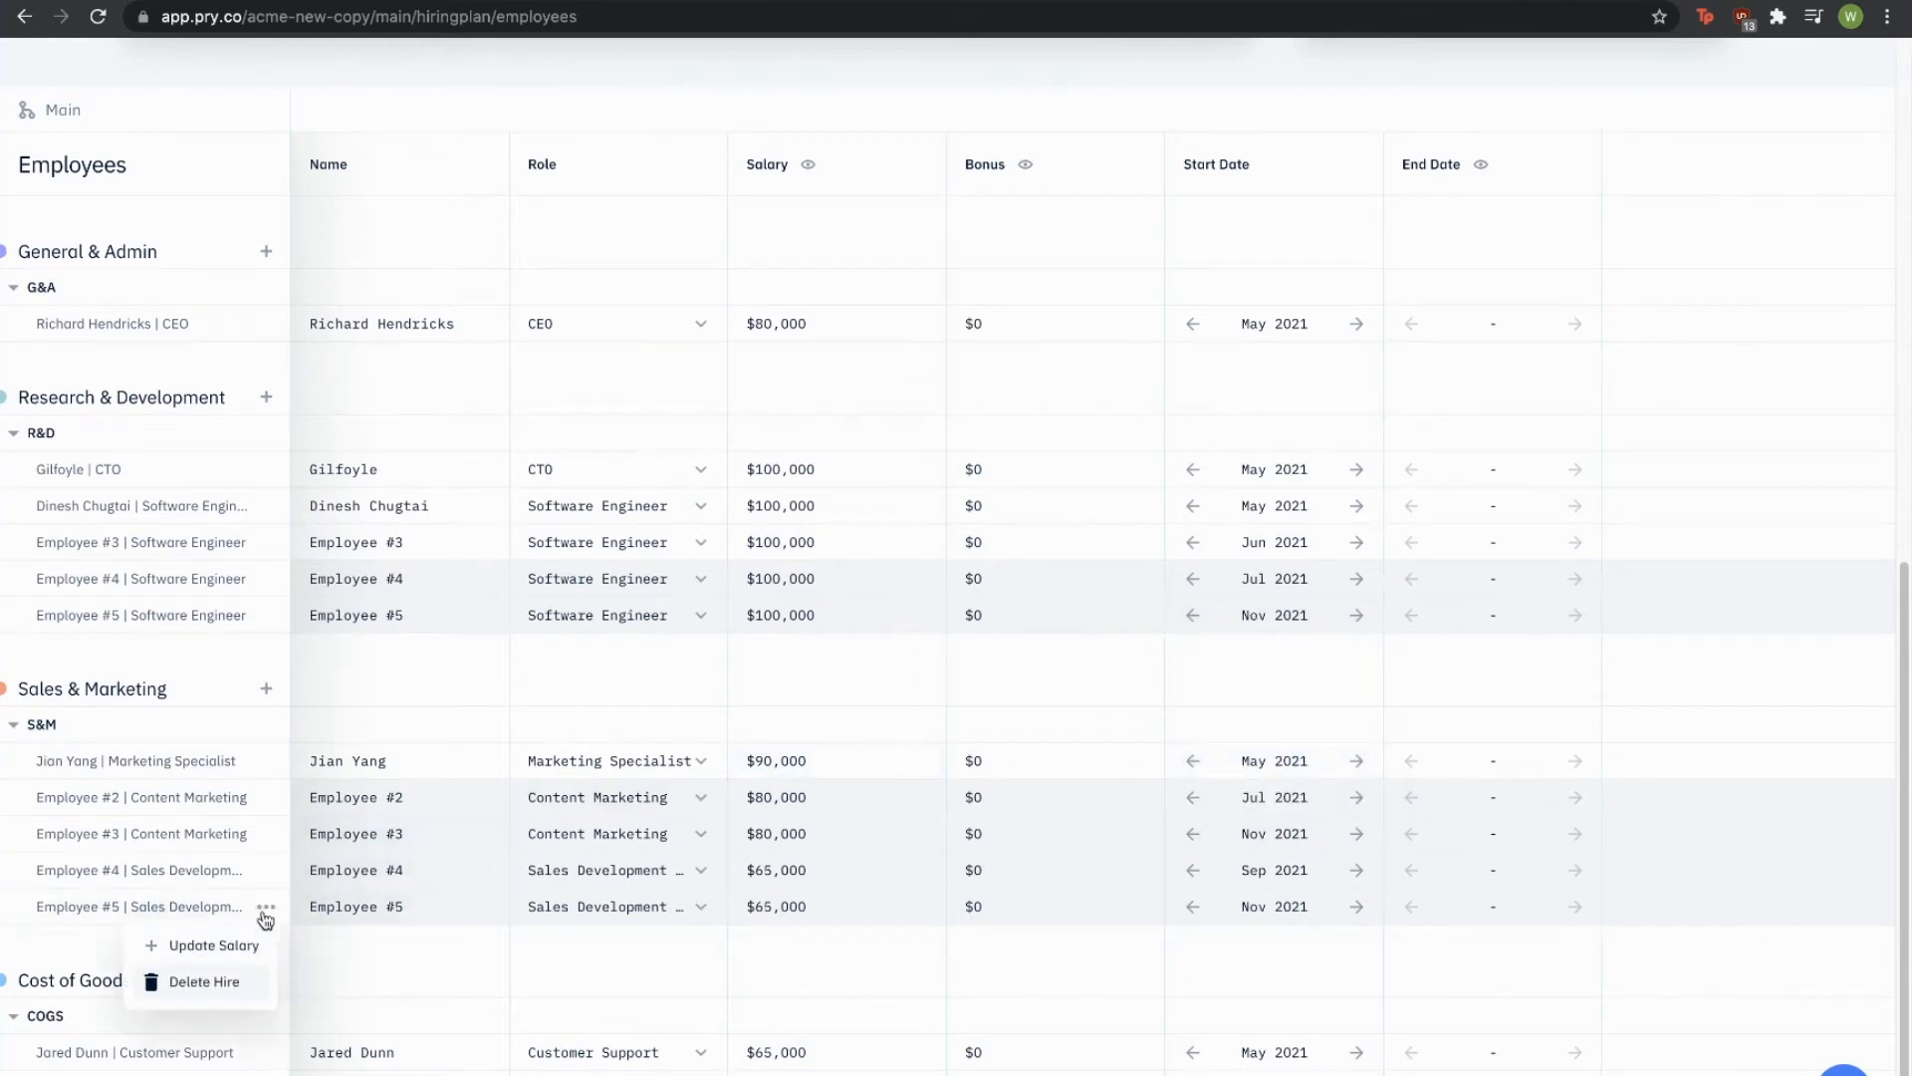
left_click(266, 908)
left_click(225, 983)
left_click(266, 908)
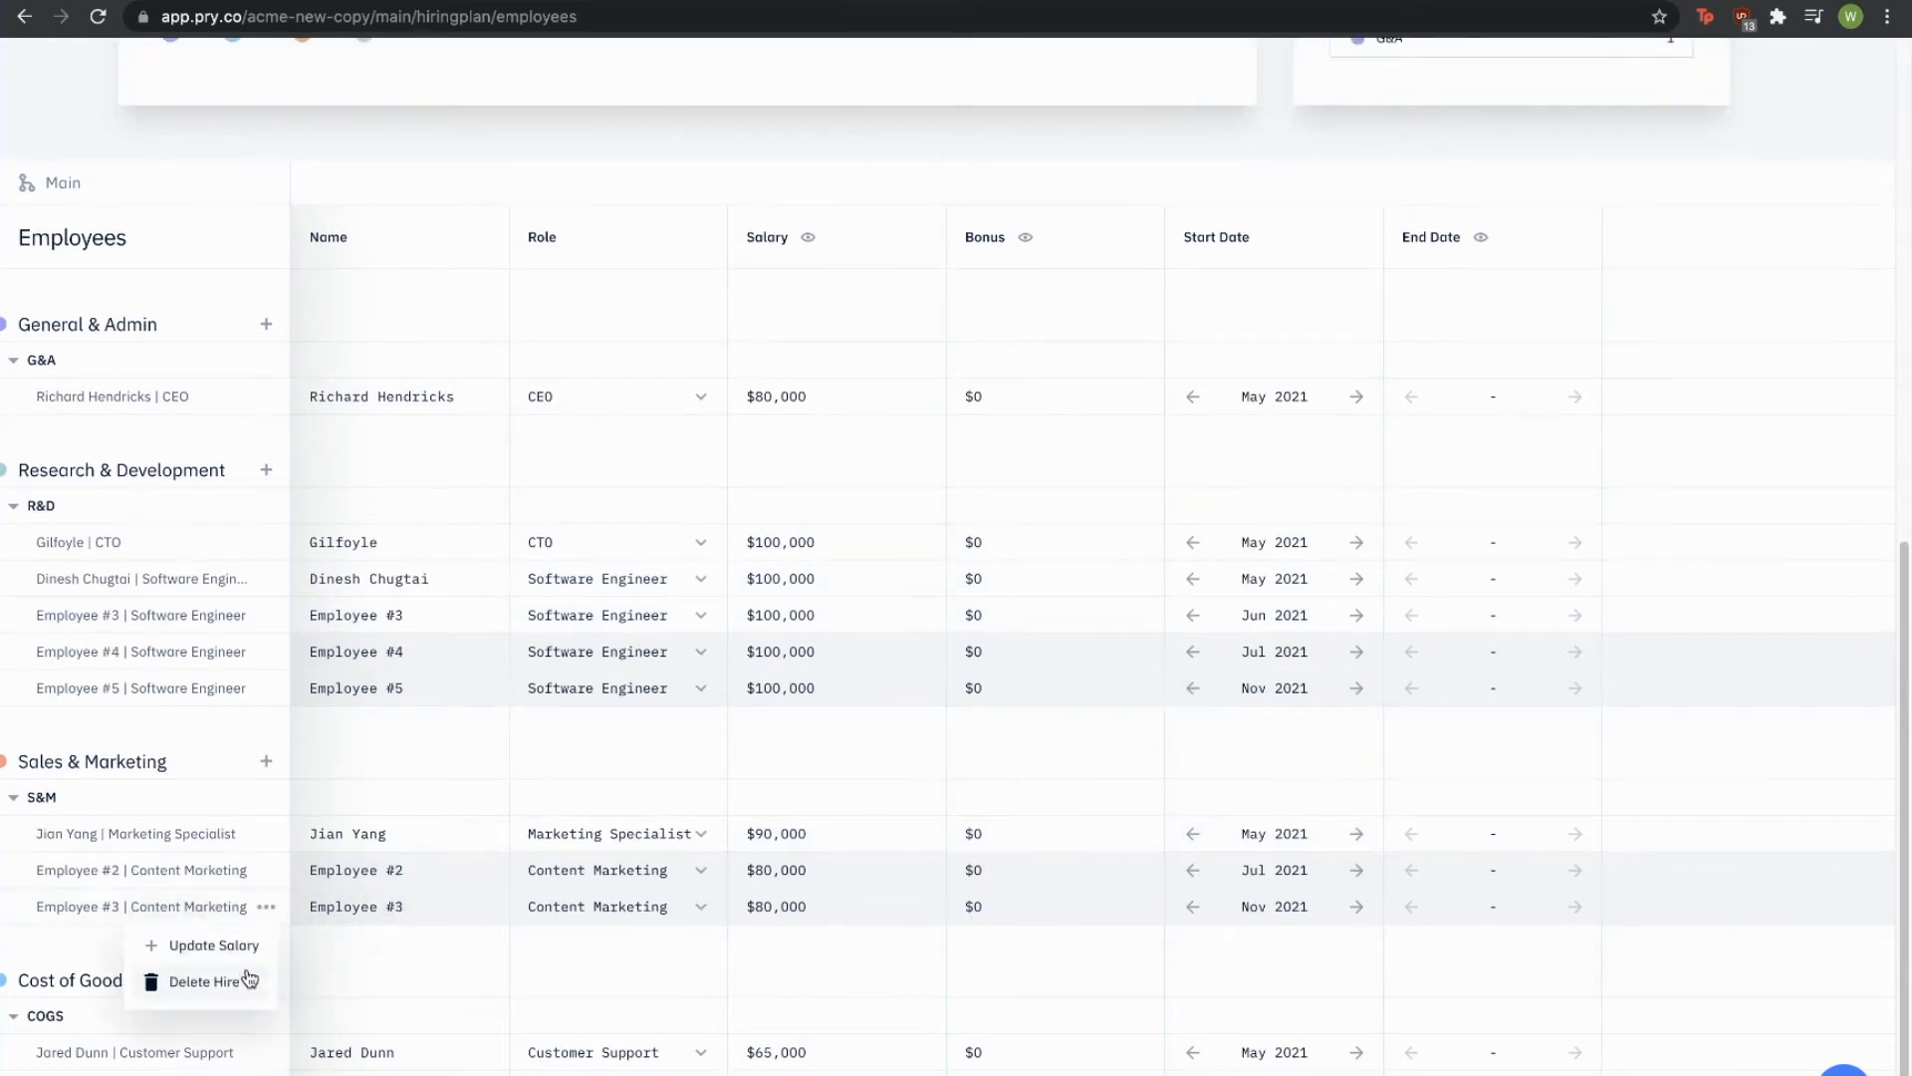
left_click(243, 981)
Step: Set the salary of the remaining Content Marketing hire to $65,000
left_click(842, 896)
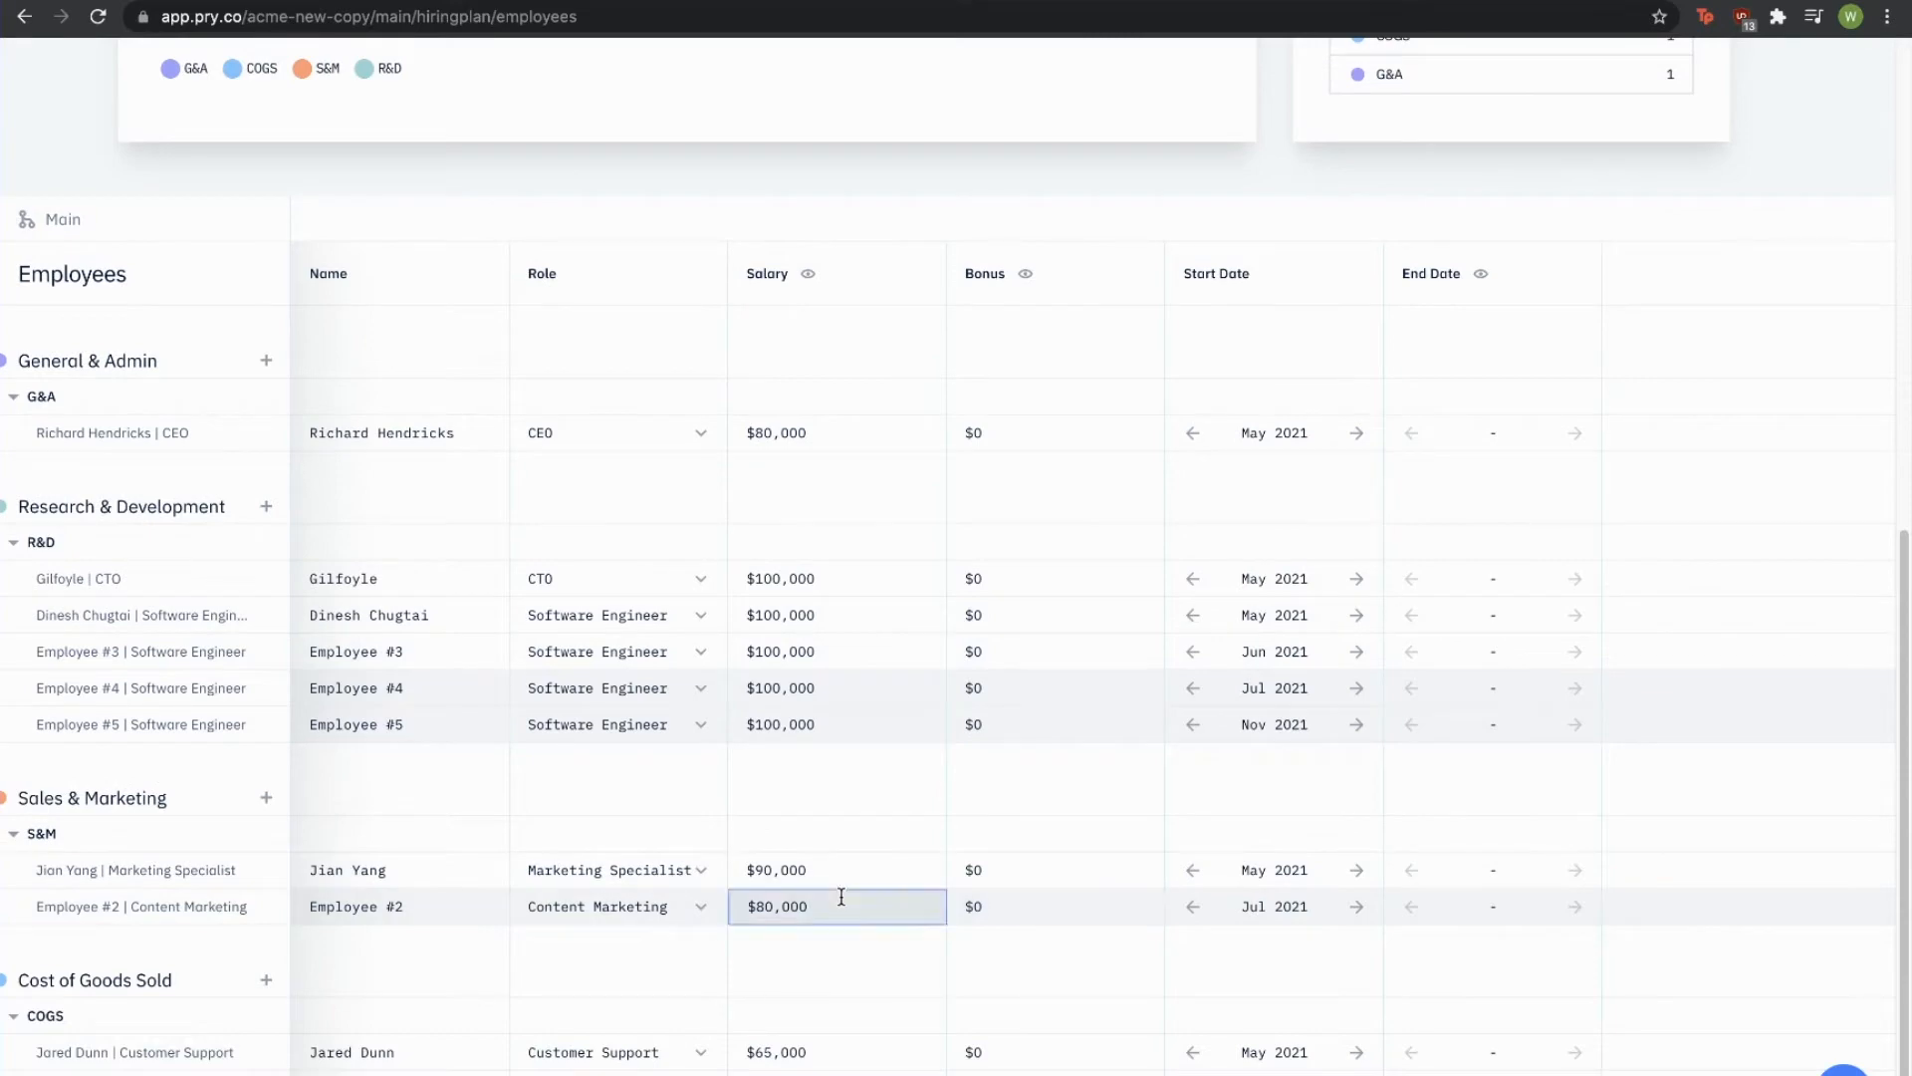
key("BackSpace")
key("BackSpace")
type("60")
left_click(838, 979)
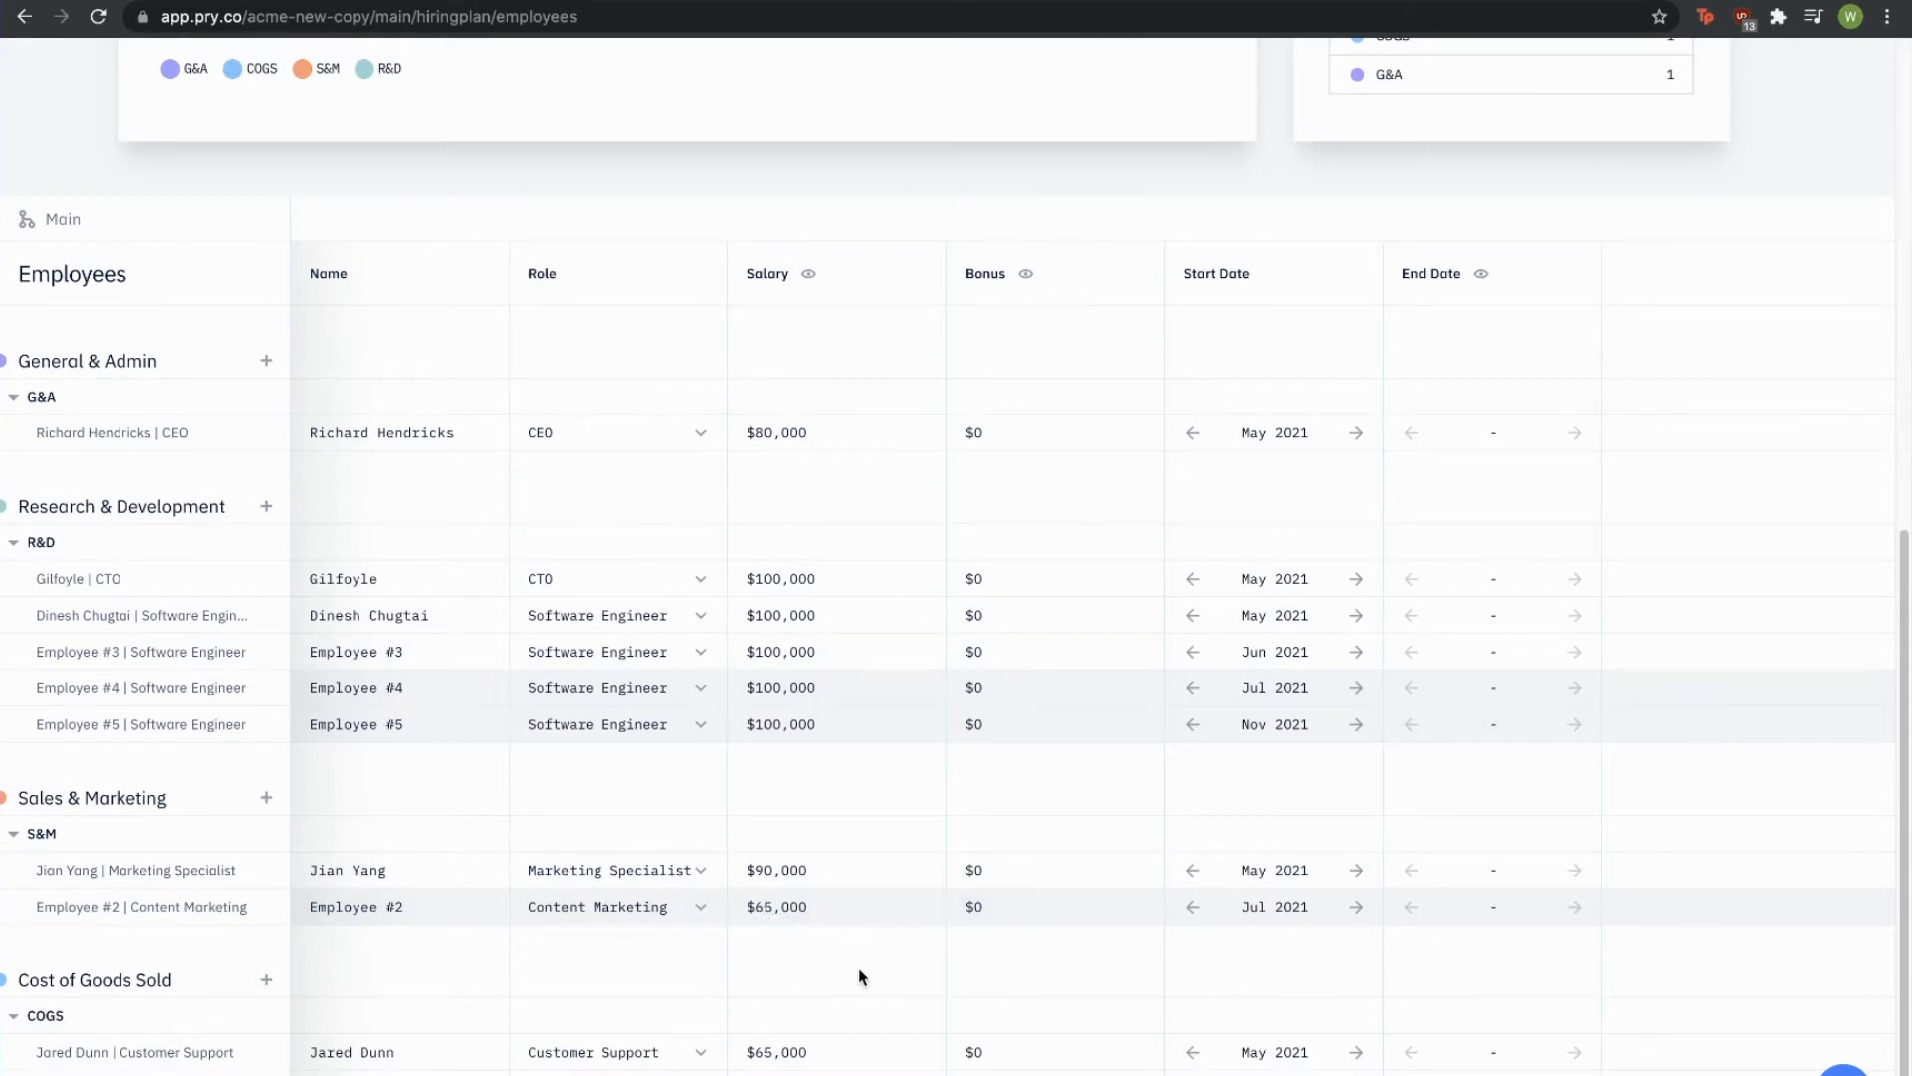
Step: Return to the Financial Report and examine how the trimmed hiring plan affects the runway and Expense Total row
scroll(858, 970, "up", 9)
left_click(1360, 78)
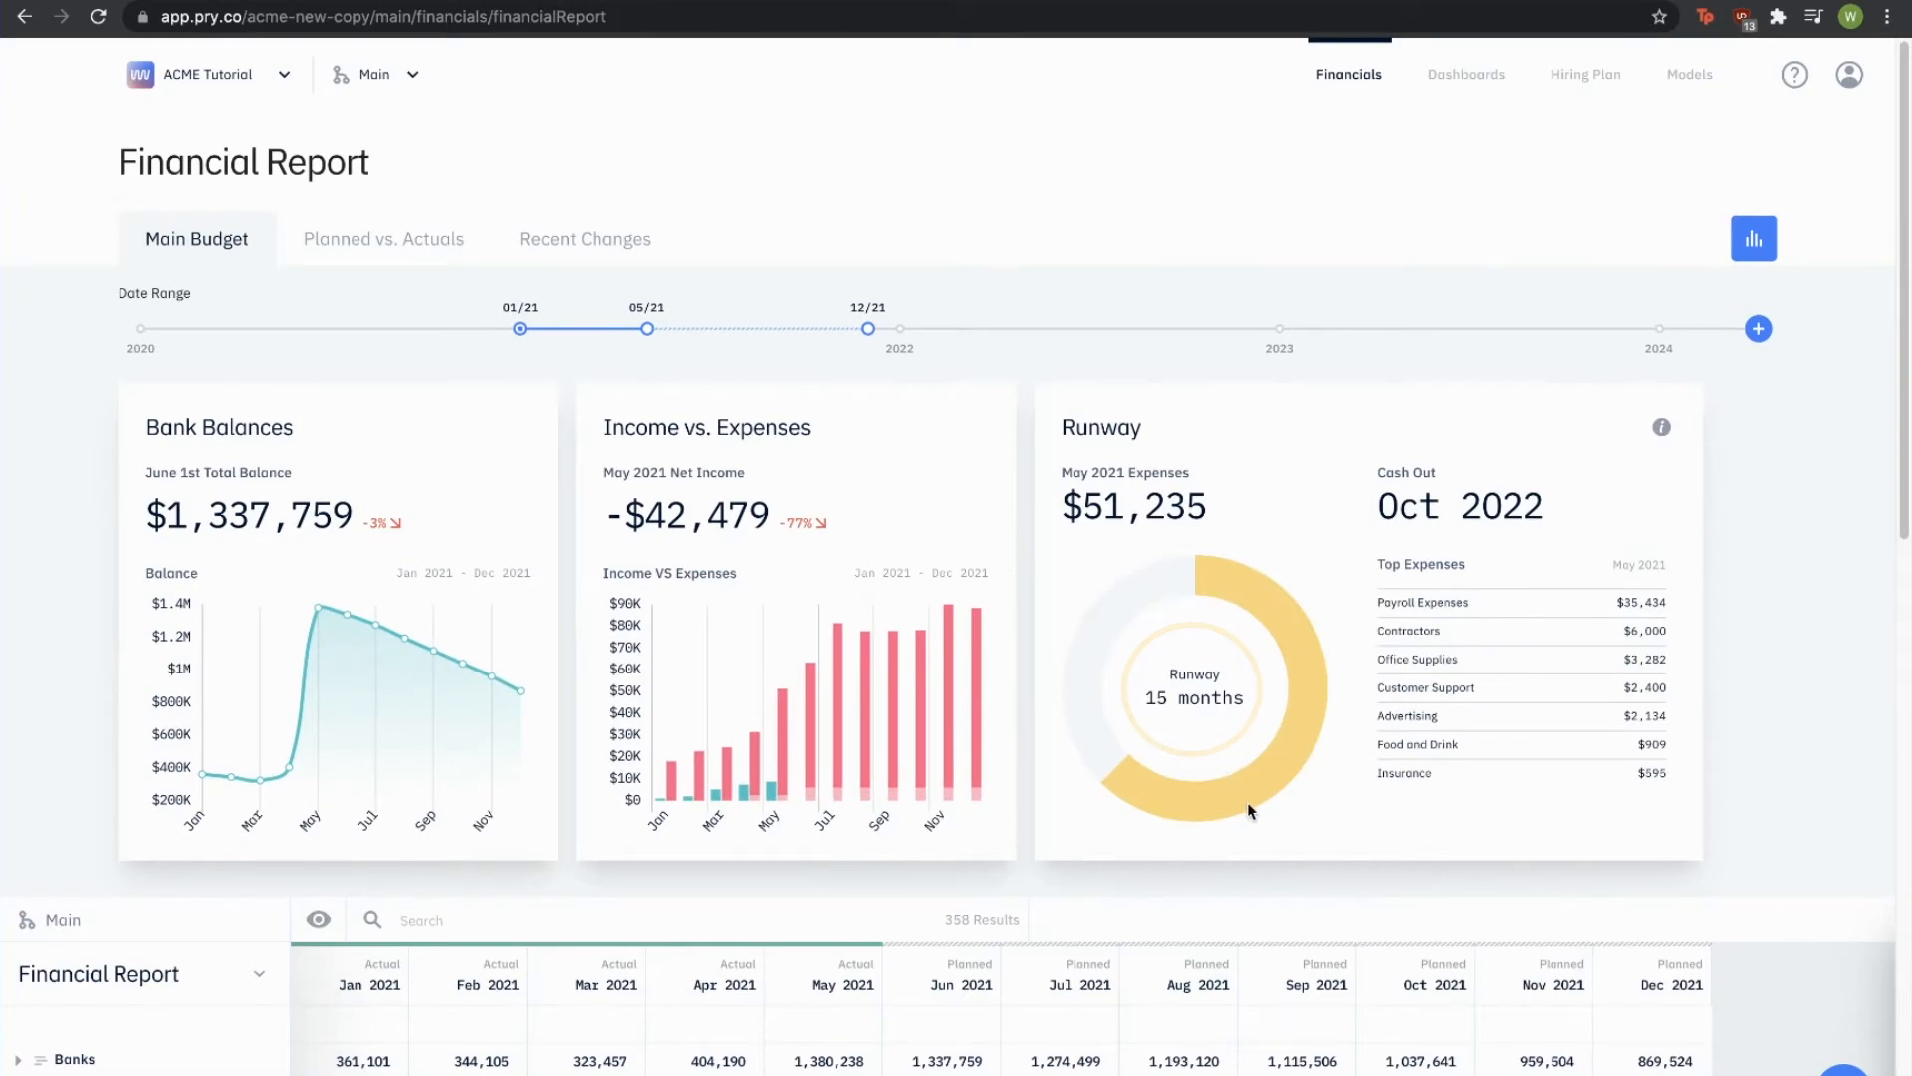
scroll(1247, 803, "down", 4)
scroll(1253, 803, "down", 10)
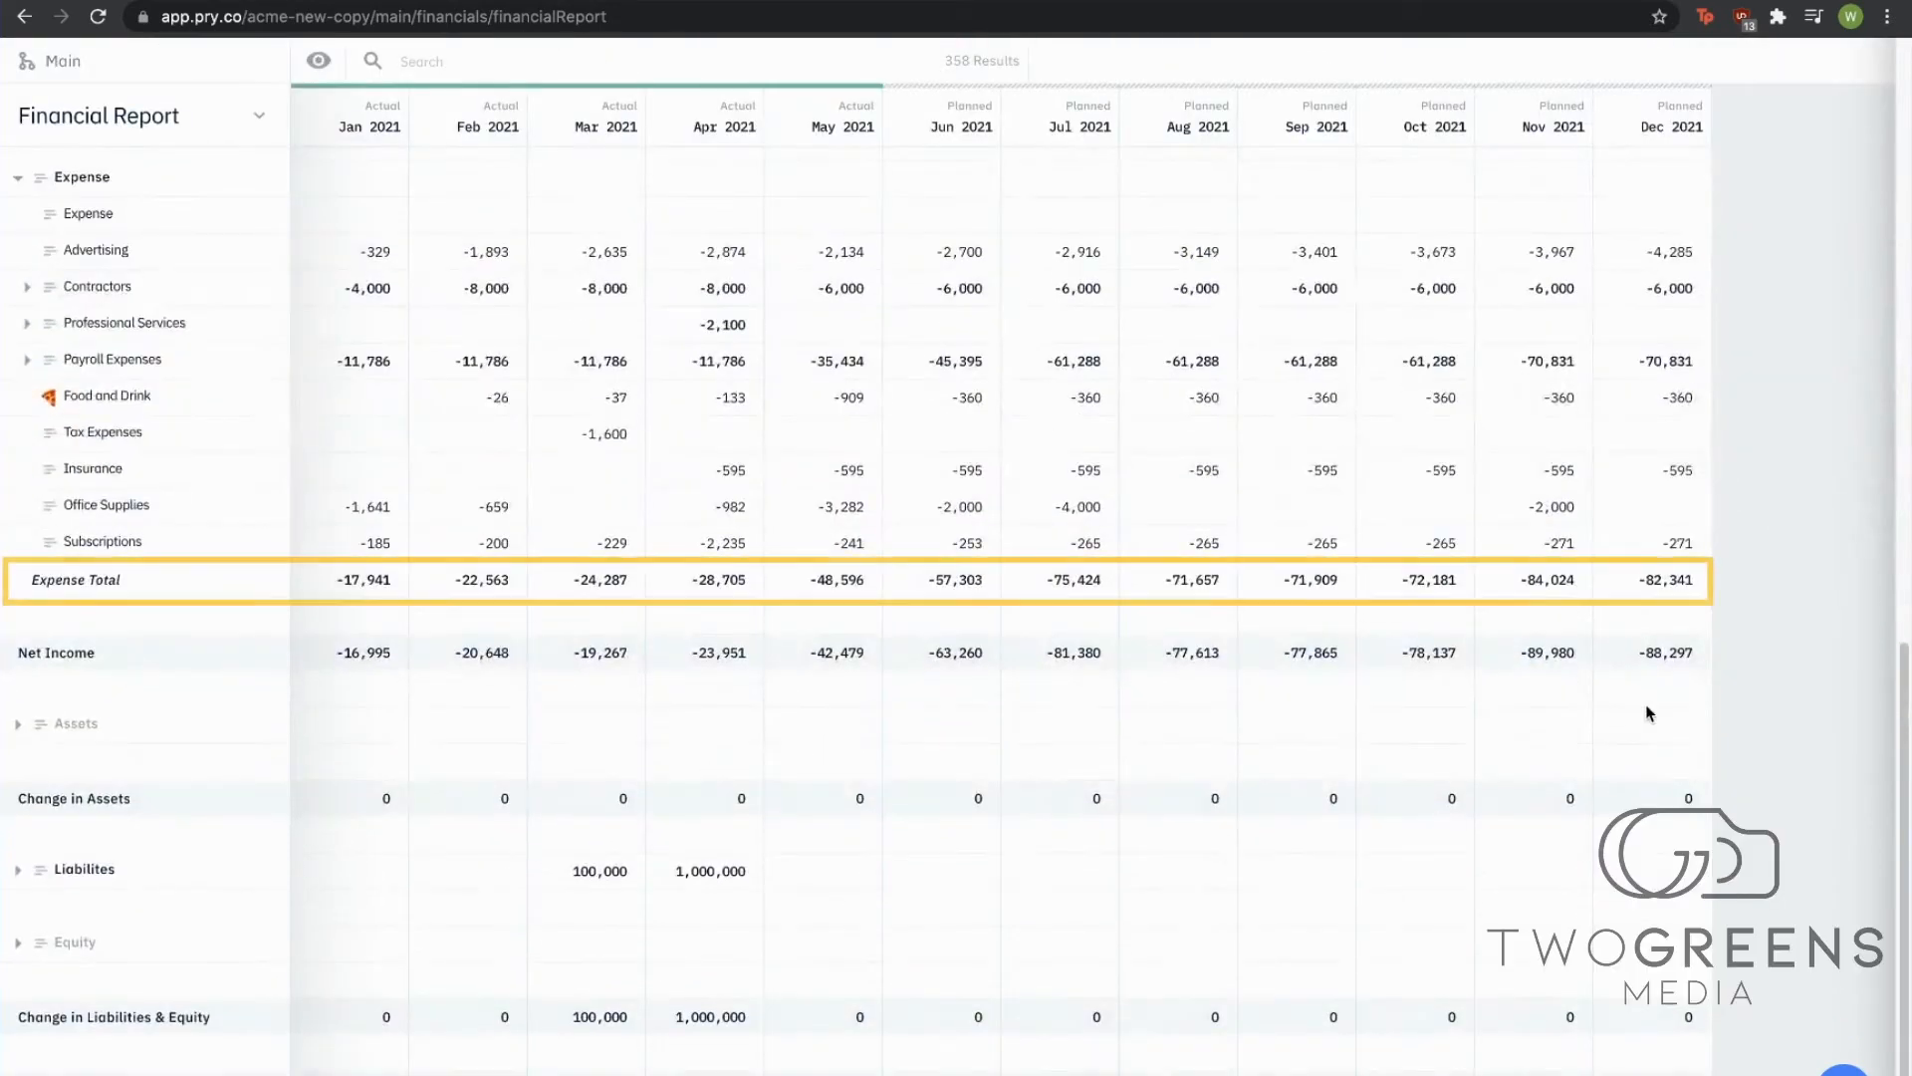
Step: In Models, create a new model named Variable Expenses
scroll(1614, 715, "up", 3)
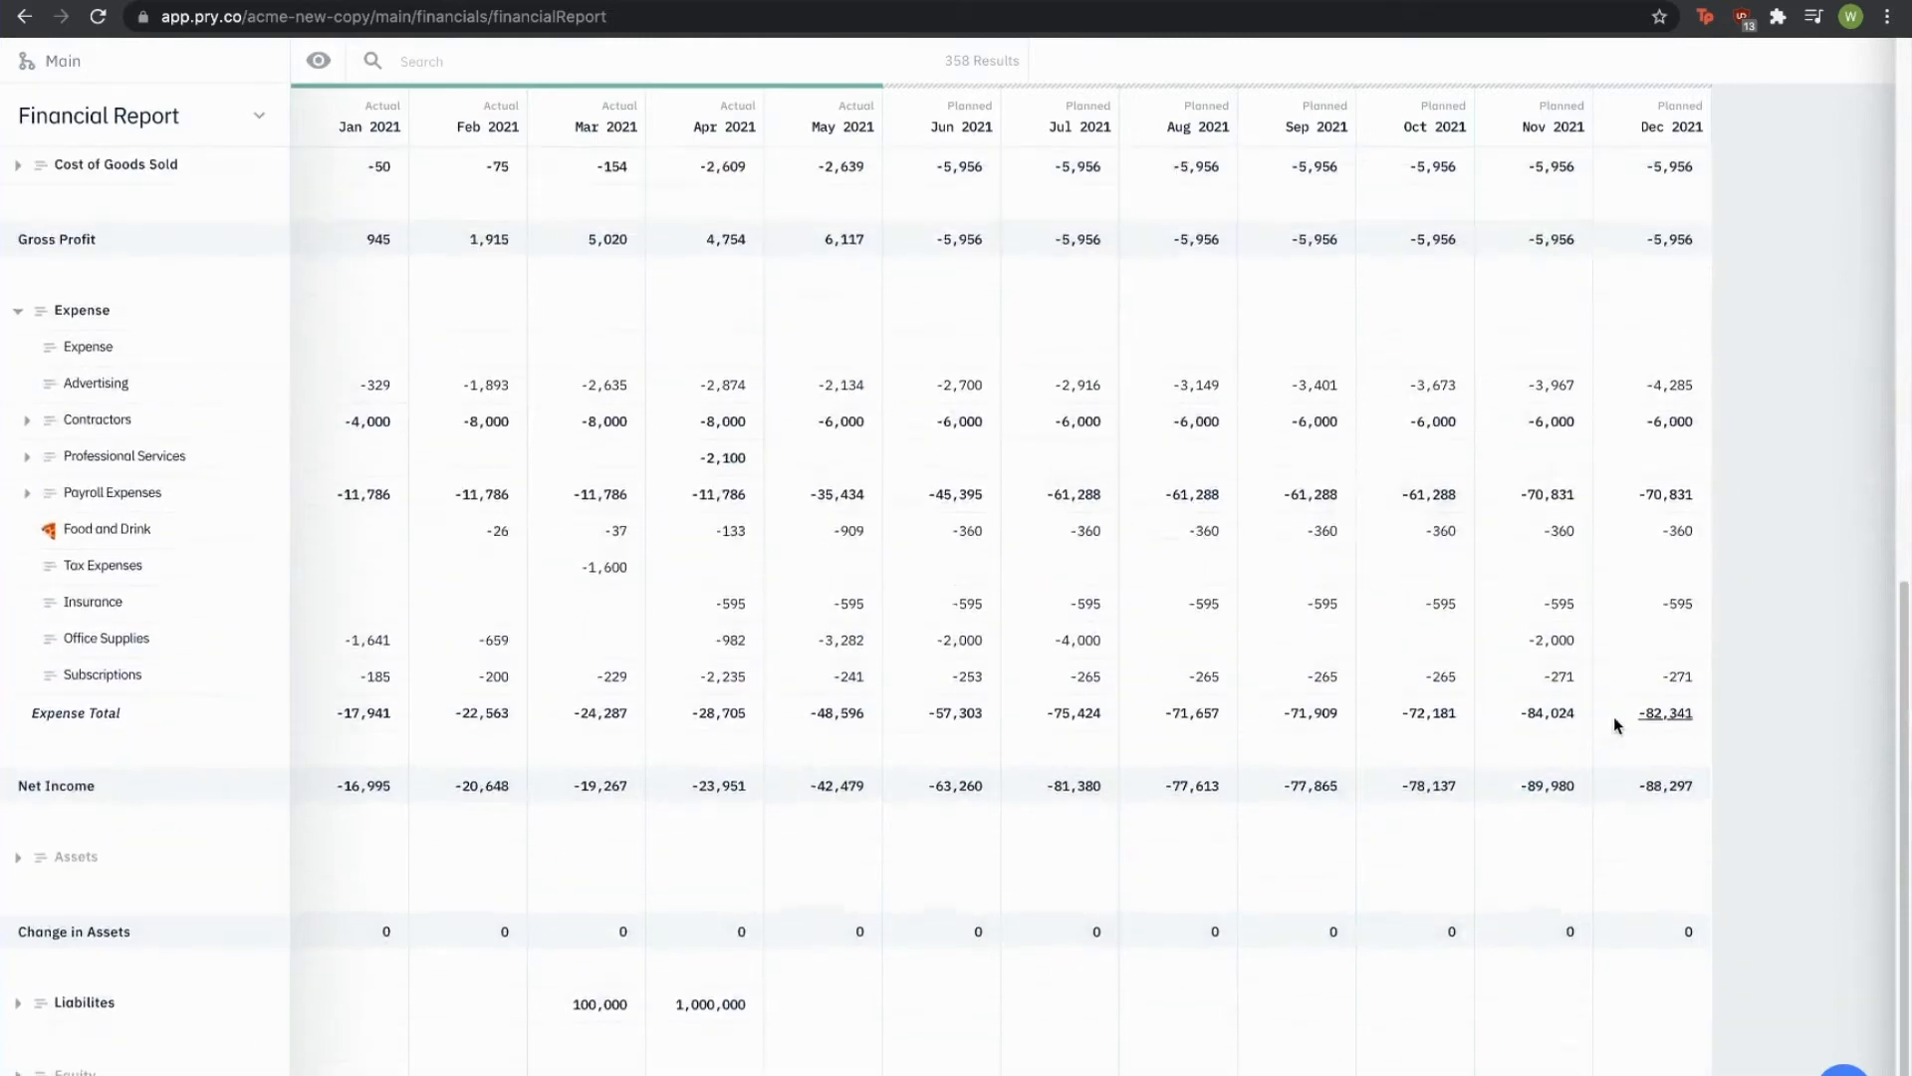
scroll(1609, 724, "up", 10)
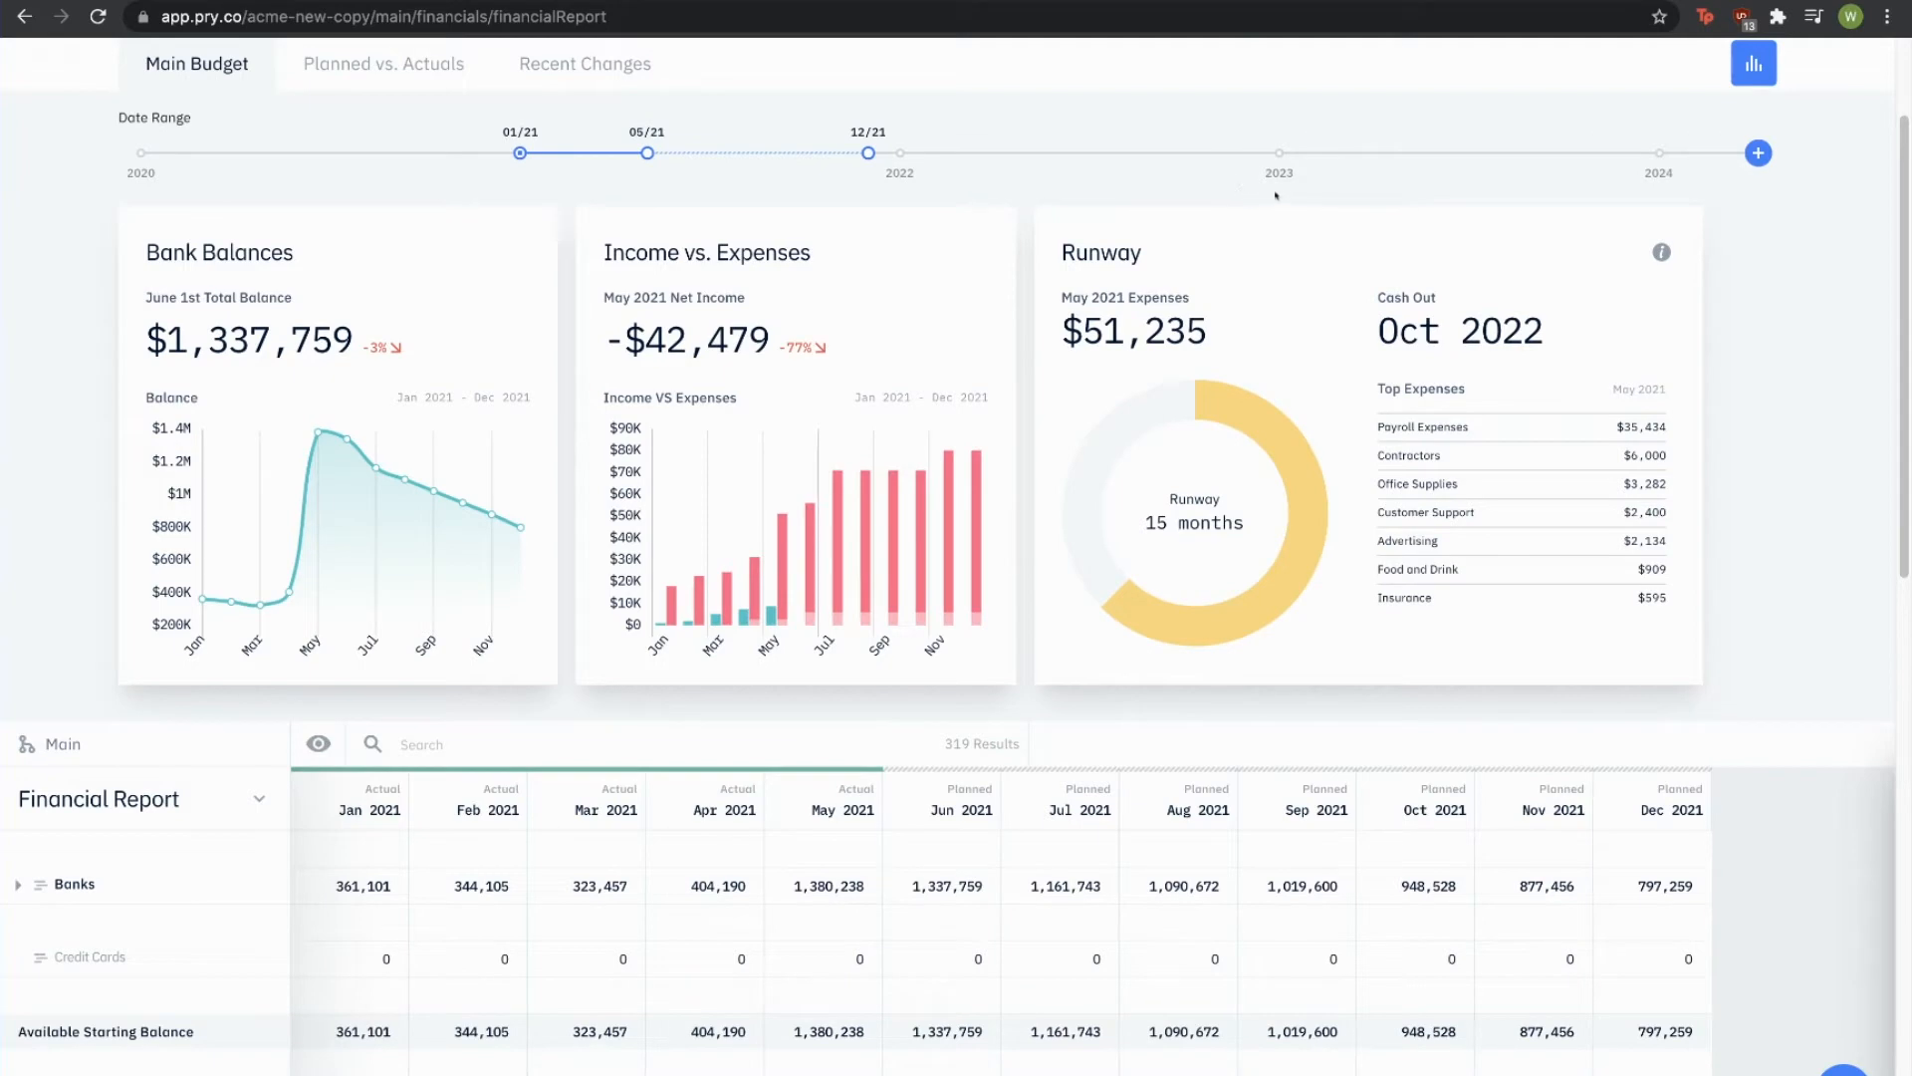
scroll(1276, 196, "up", 2)
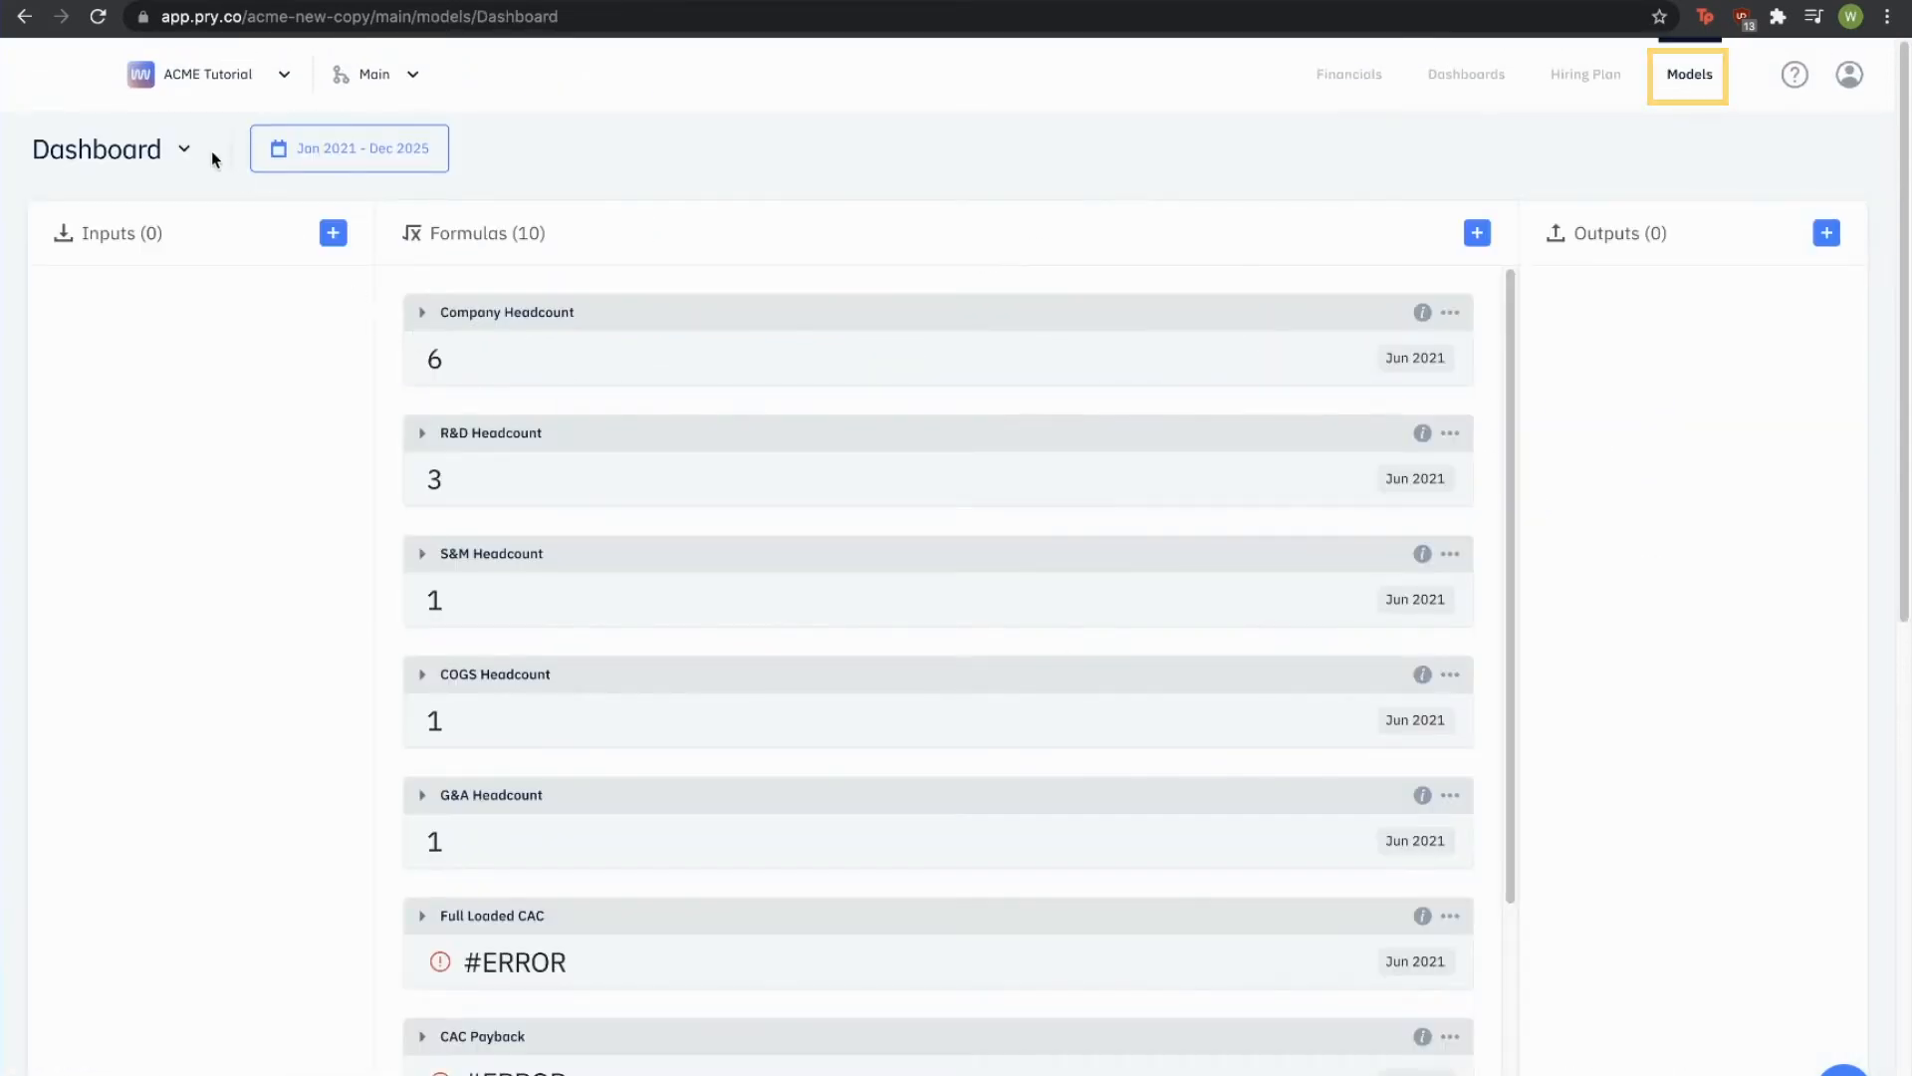
left_click(204, 155)
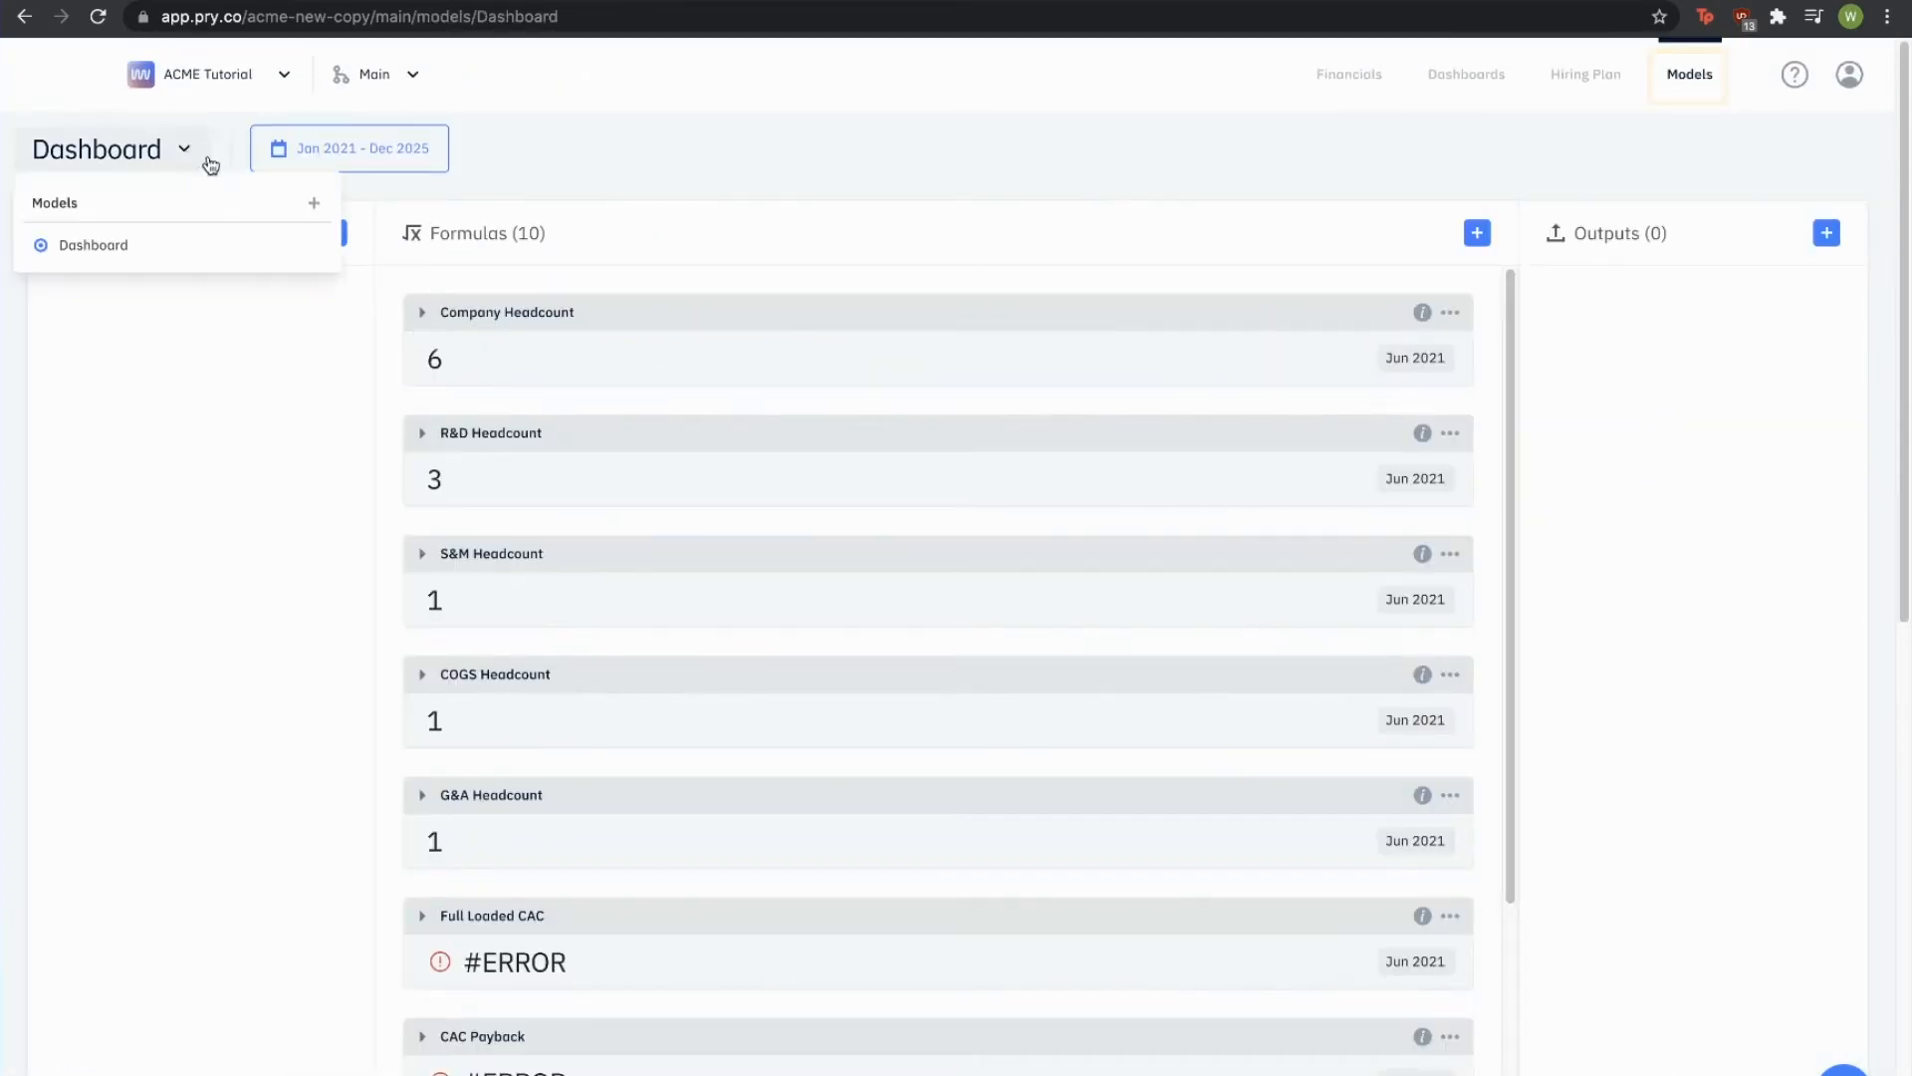
left_click(316, 206)
left_click(308, 282)
left_click(368, 297)
type("V")
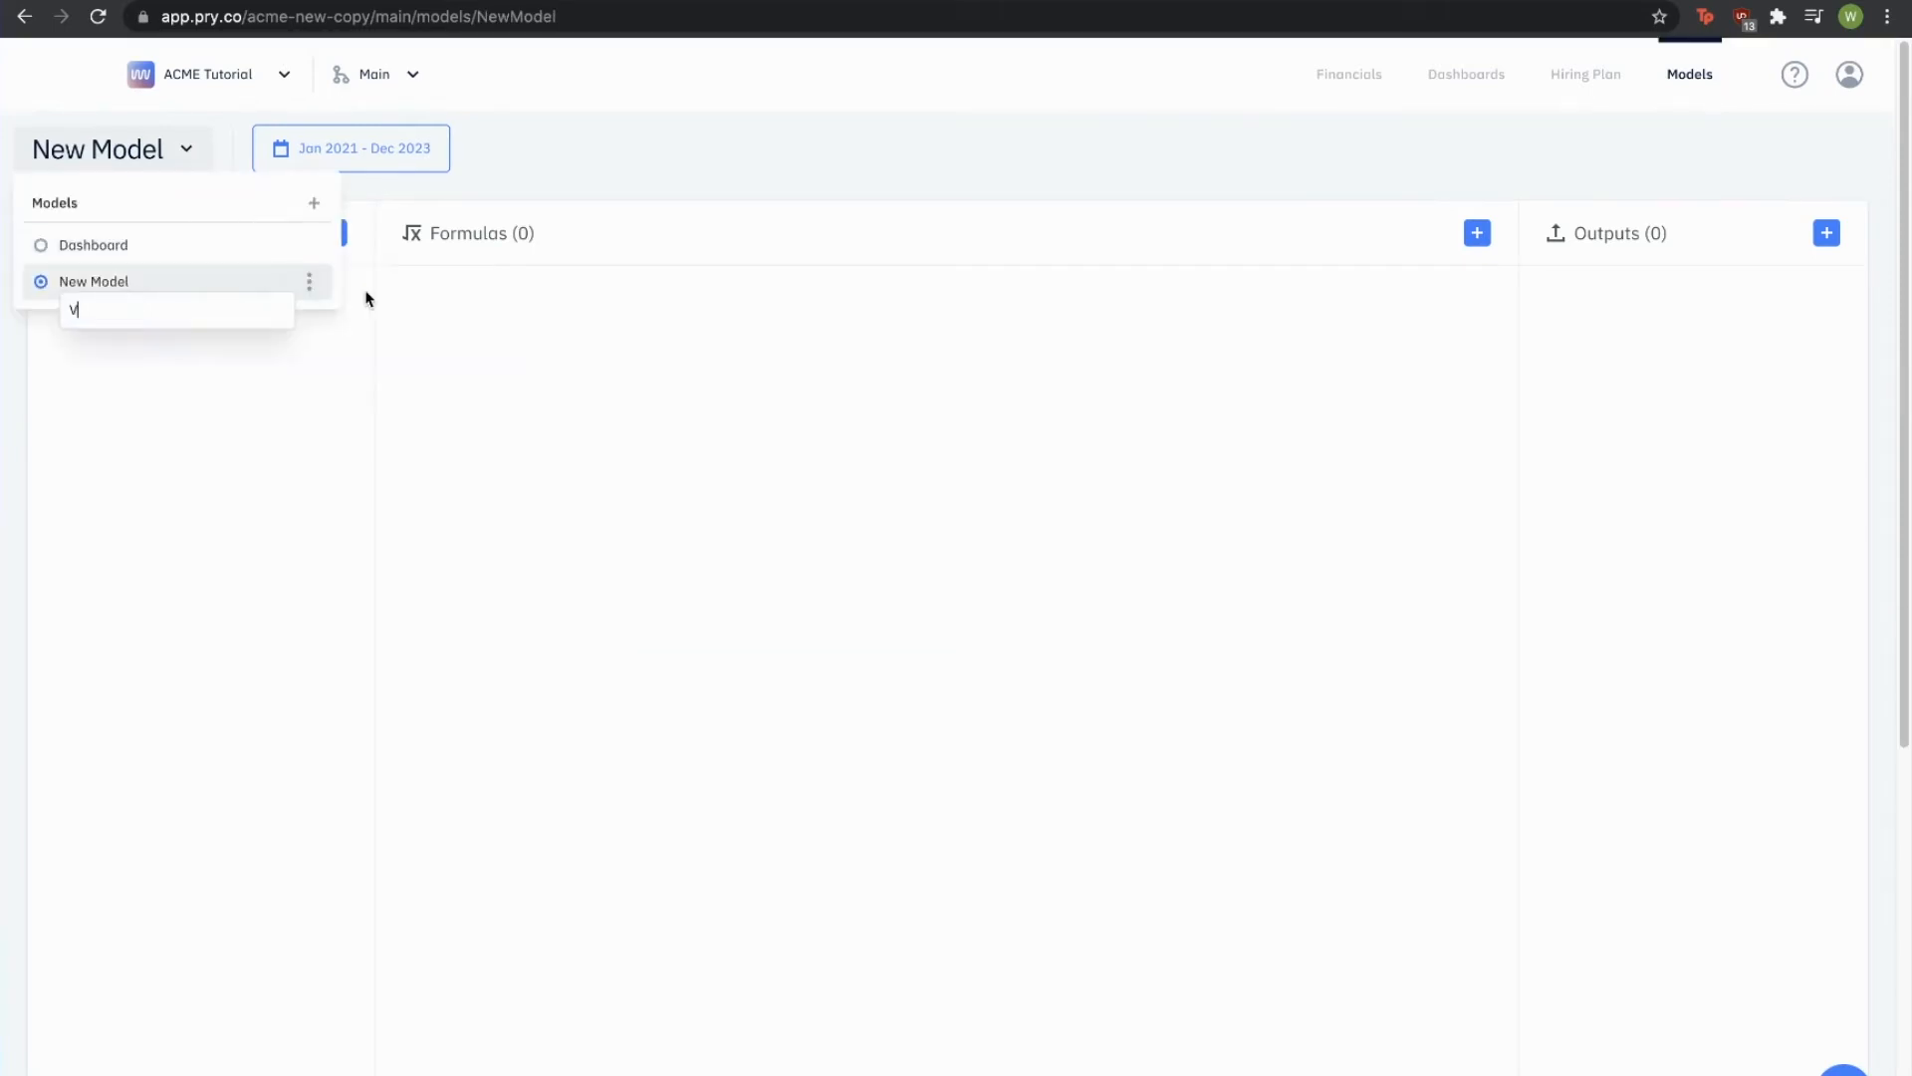
type("ariable Expenses")
key("Return")
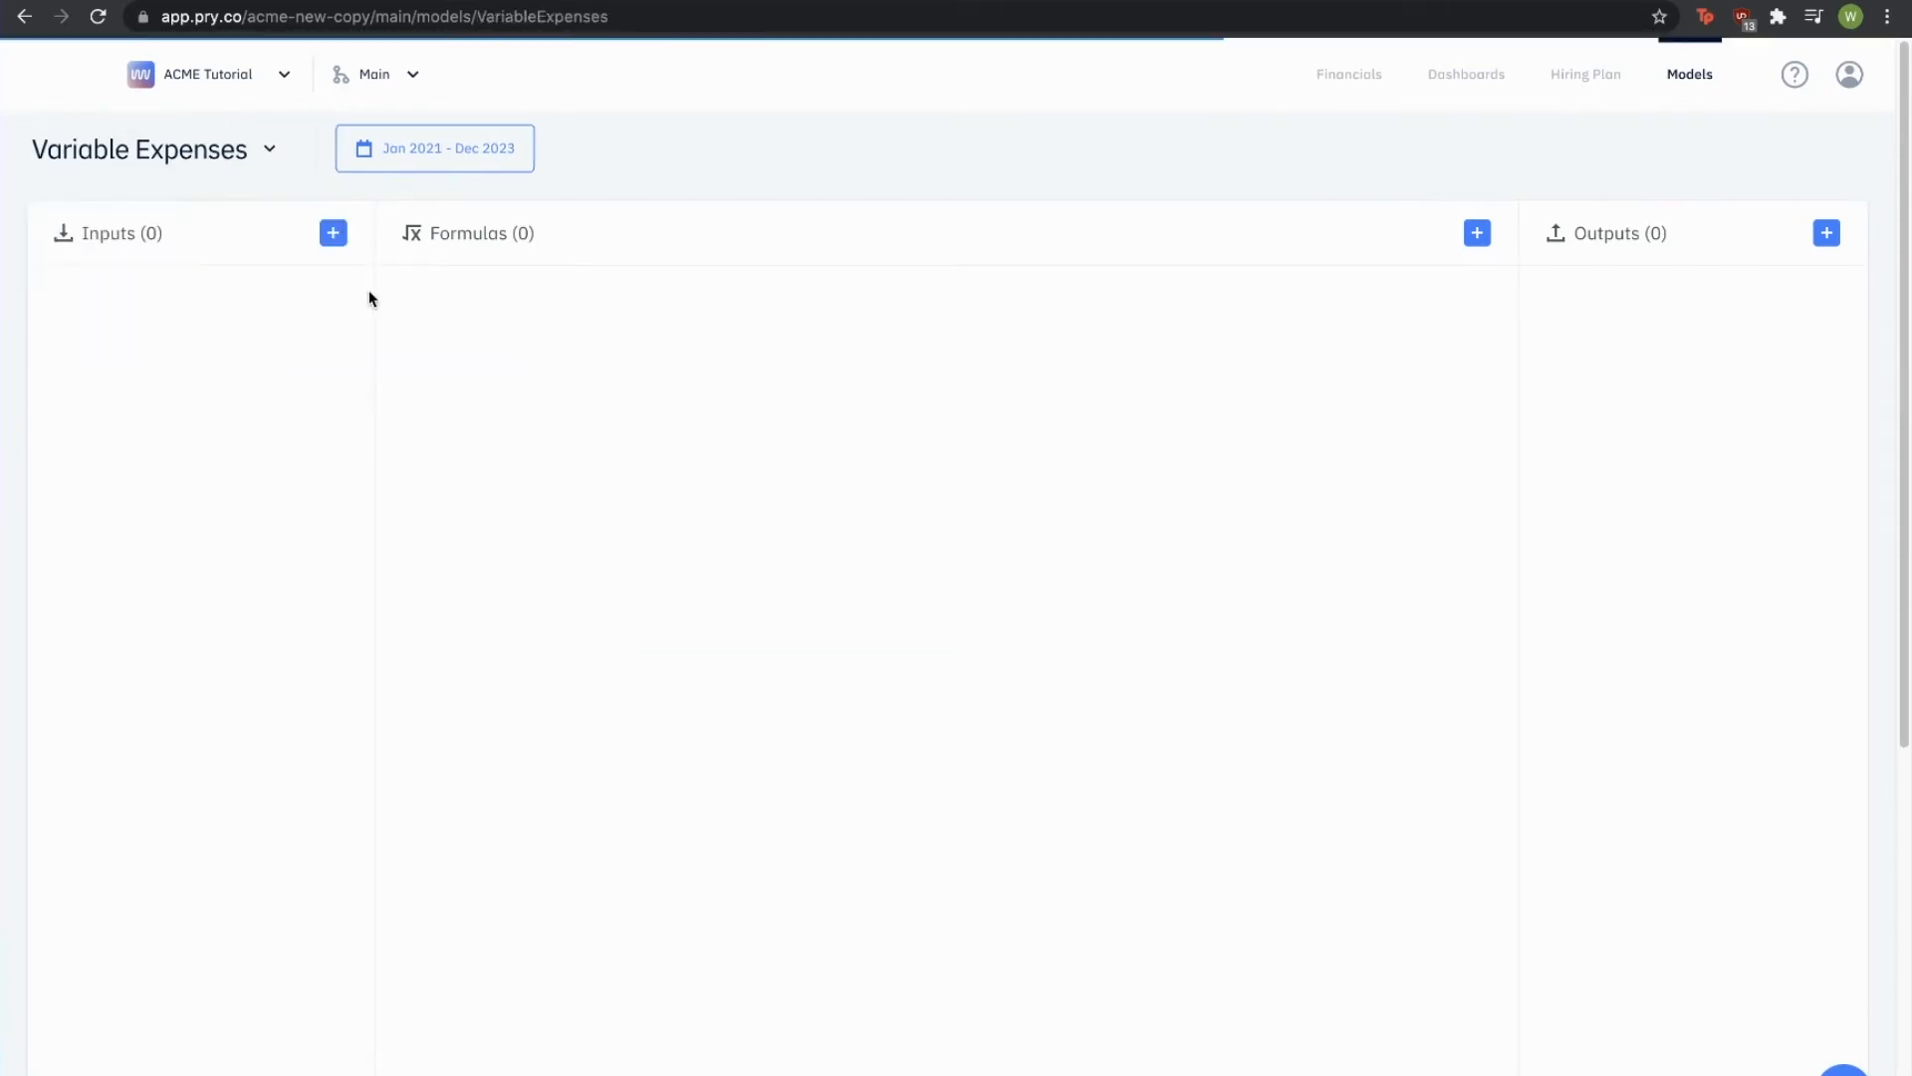
Step: Add two currency inputs to the Variable Expenses model and name the first one Equipment for new hire
left_click(332, 233)
left_click(321, 418)
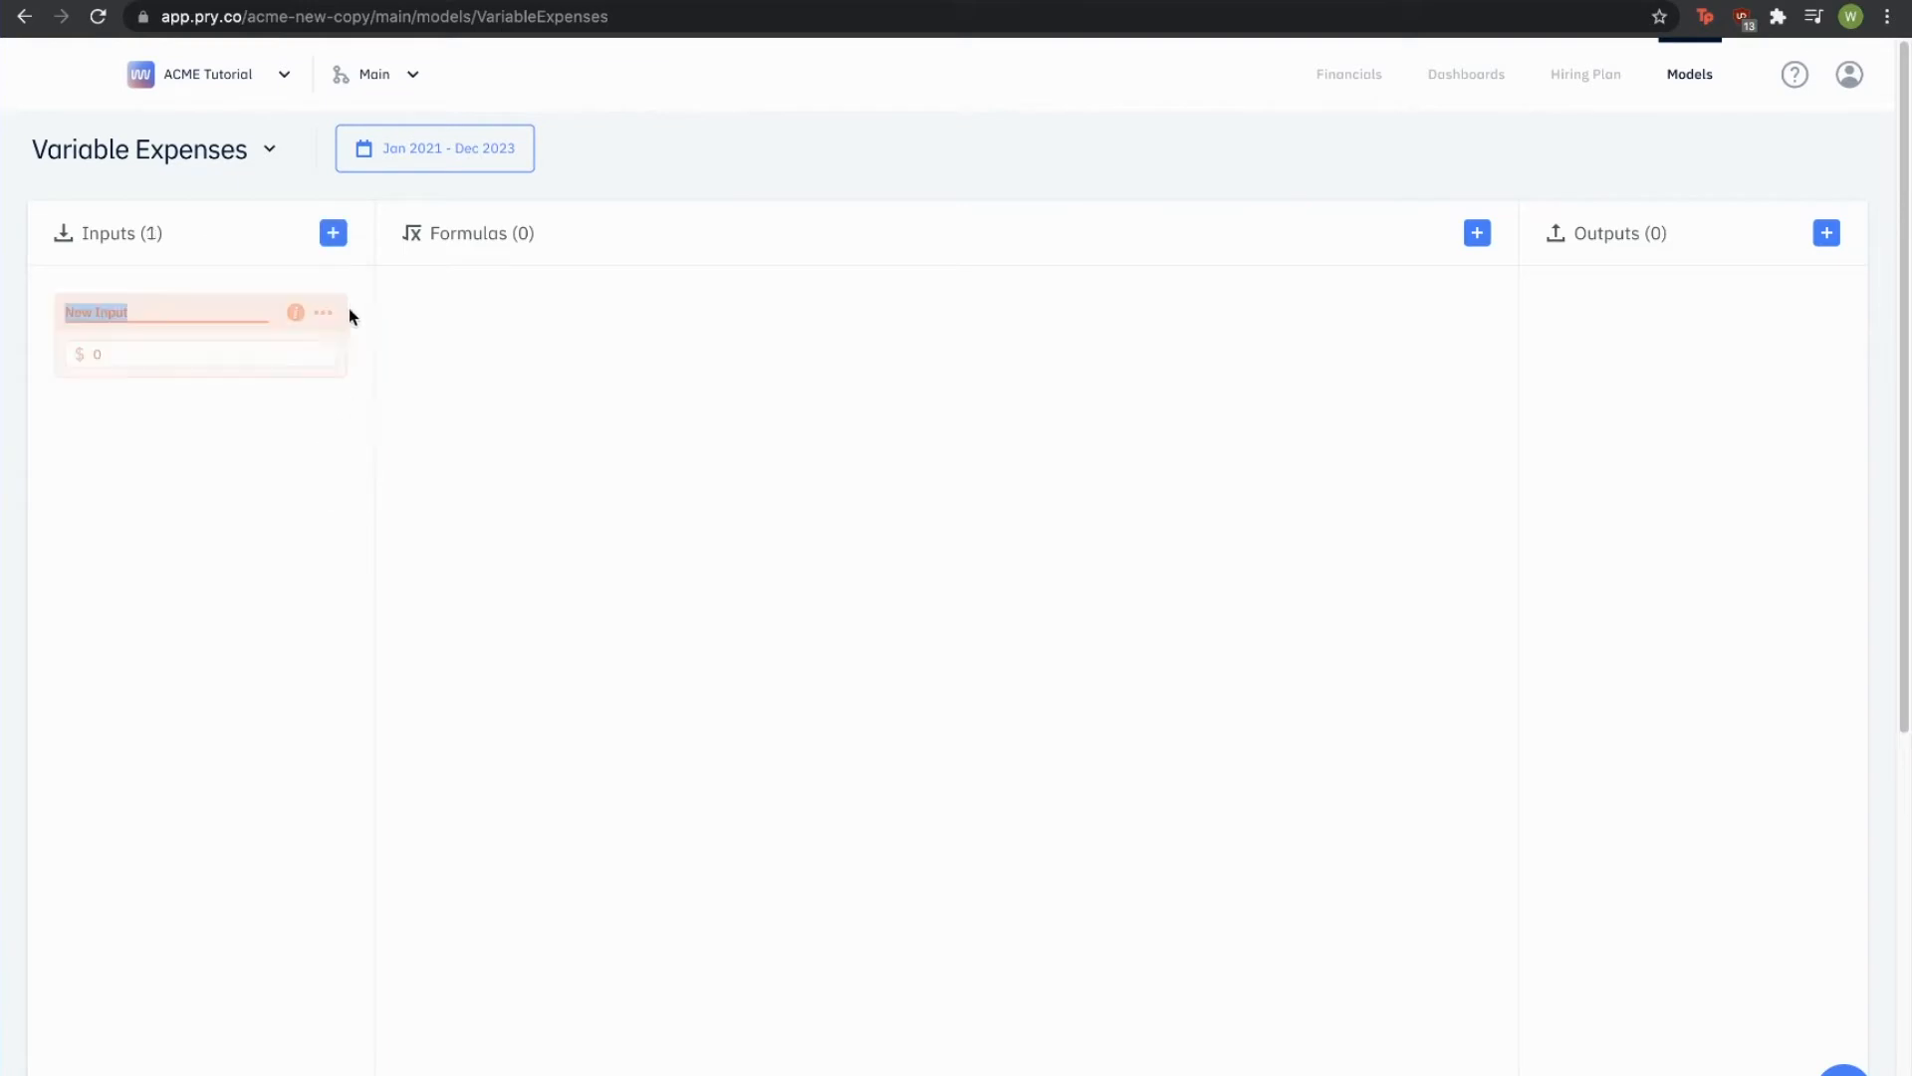
left_click(333, 233)
left_click(318, 420)
left_click(118, 312)
type("Equipment for new hire")
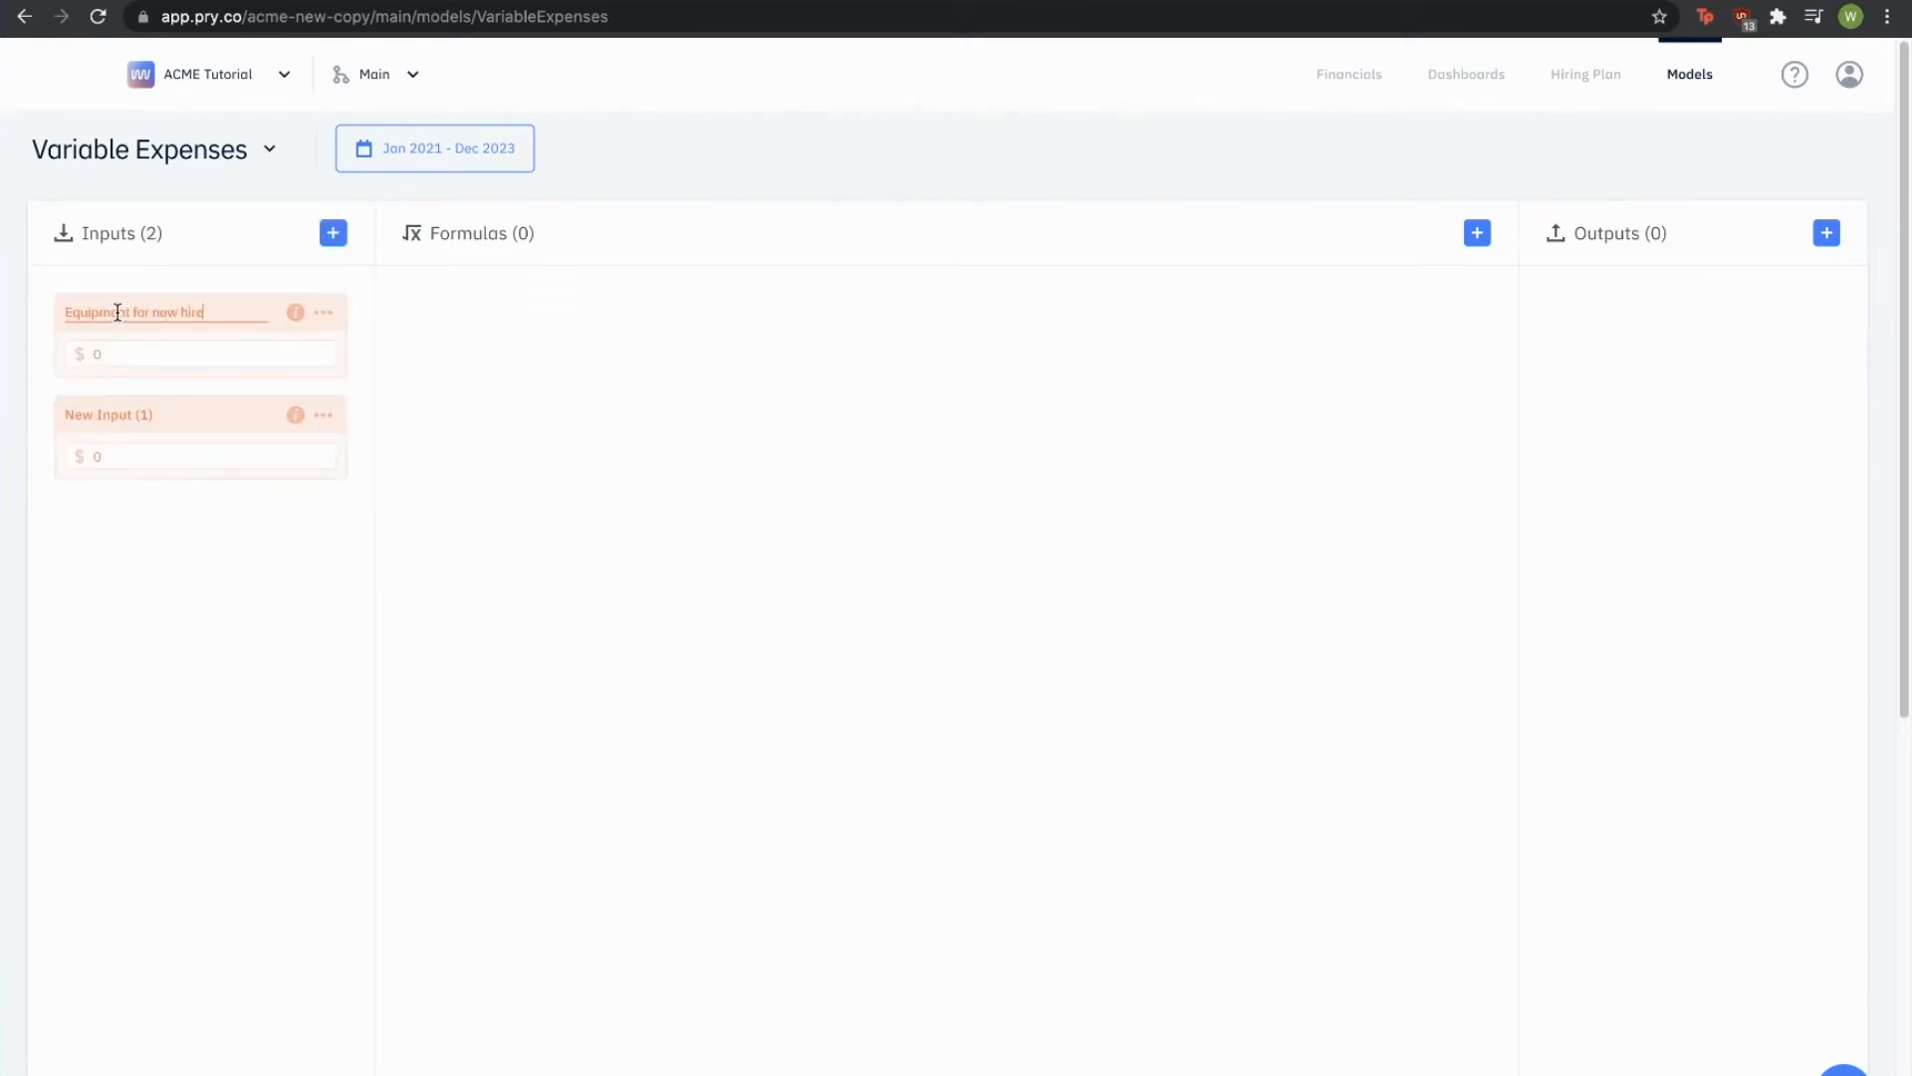
key("Return")
Step: Name the second input health insurance per employee, and set the equipment input to $2,000 and the insurance input to $350
left_click(109, 407)
type("health insurance per emplo")
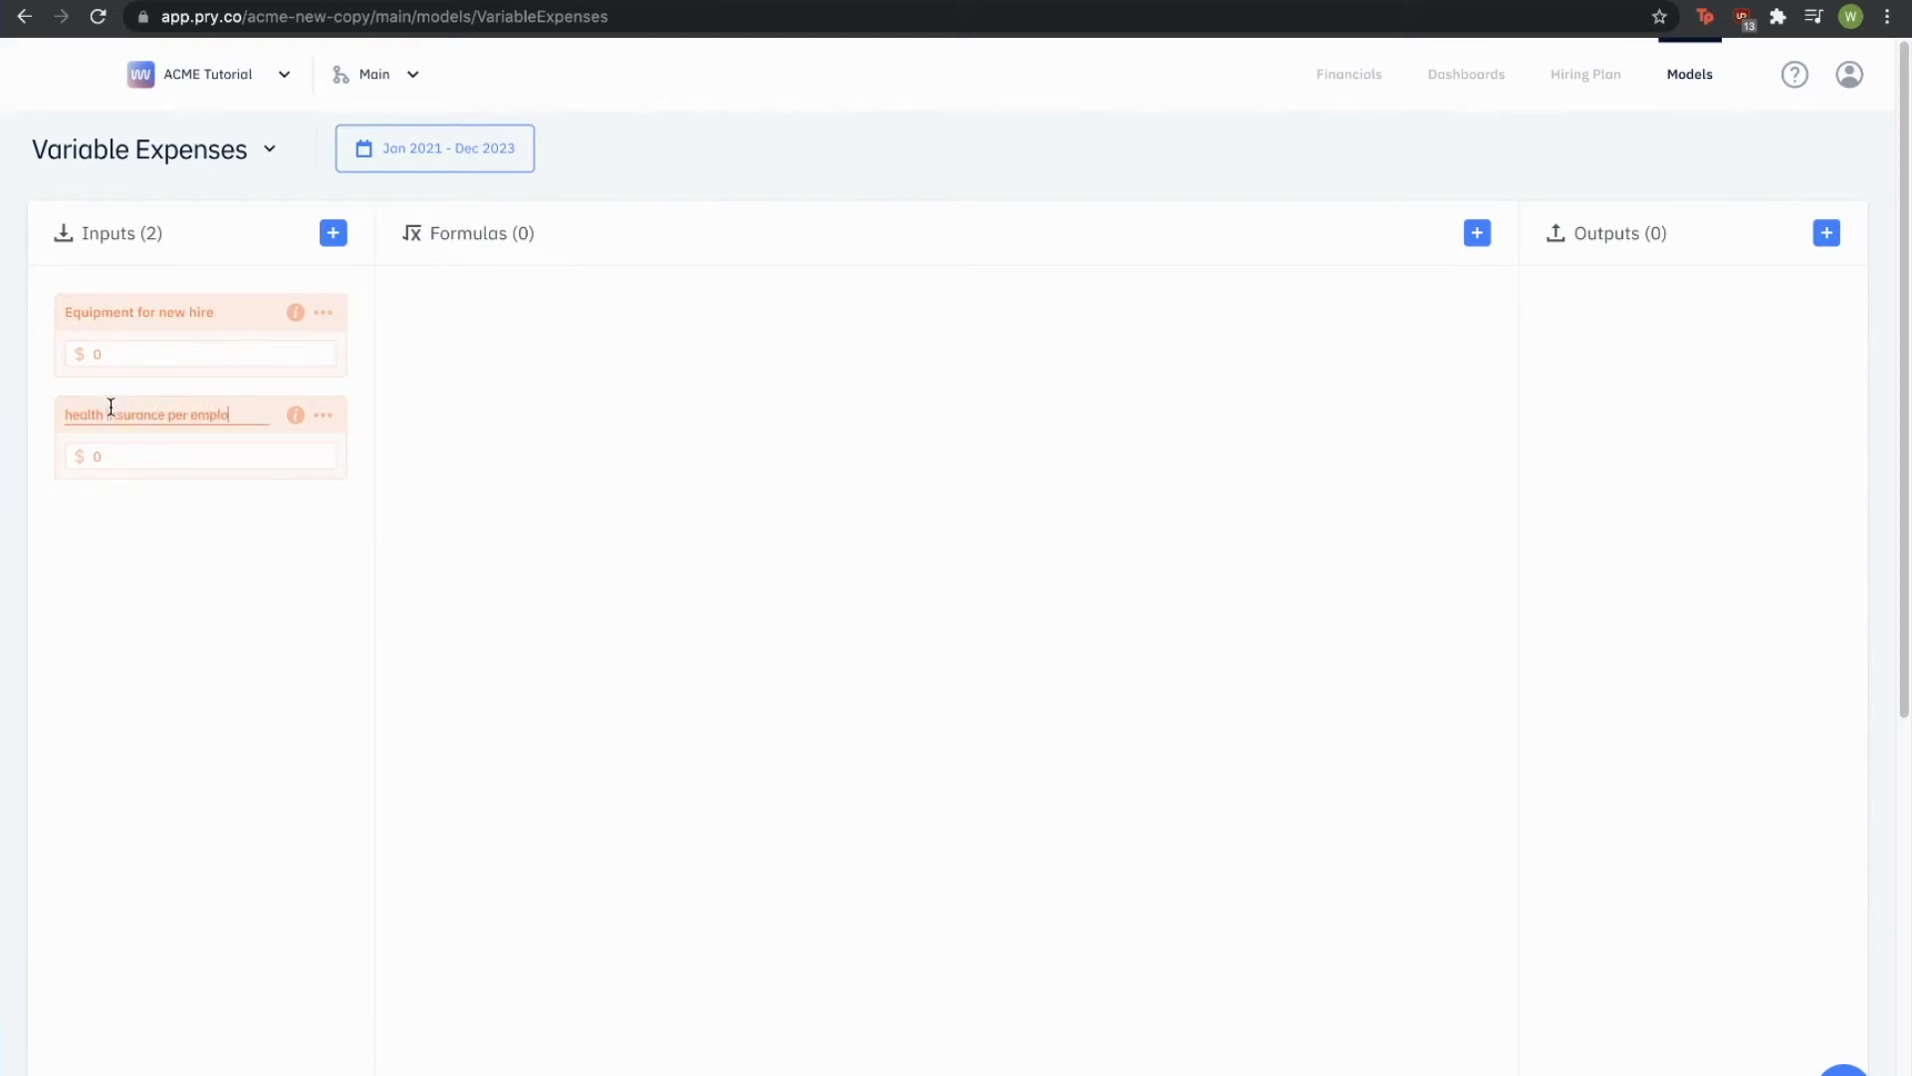
type("yee")
key("Return")
Step: Add two formulas to the model and name the first one Equipment Expense
left_click(1477, 233)
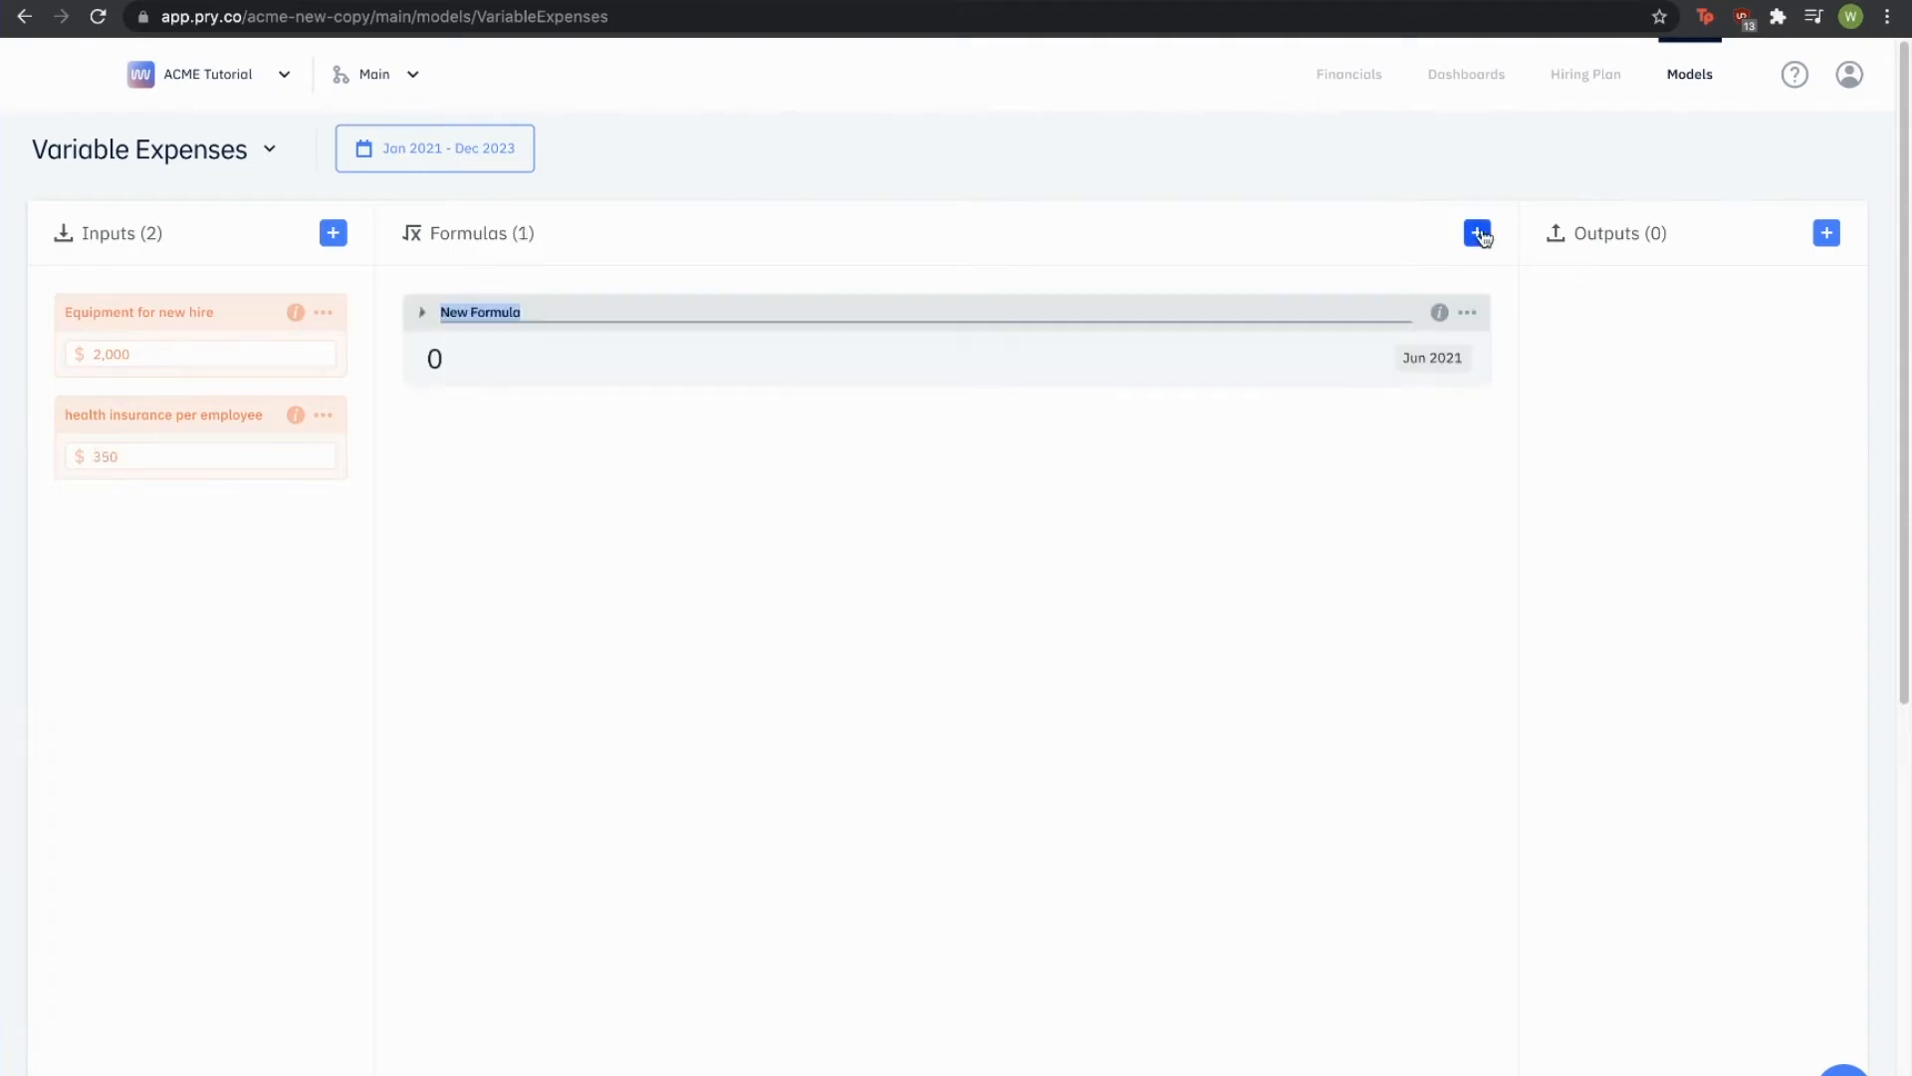
left_click(1477, 233)
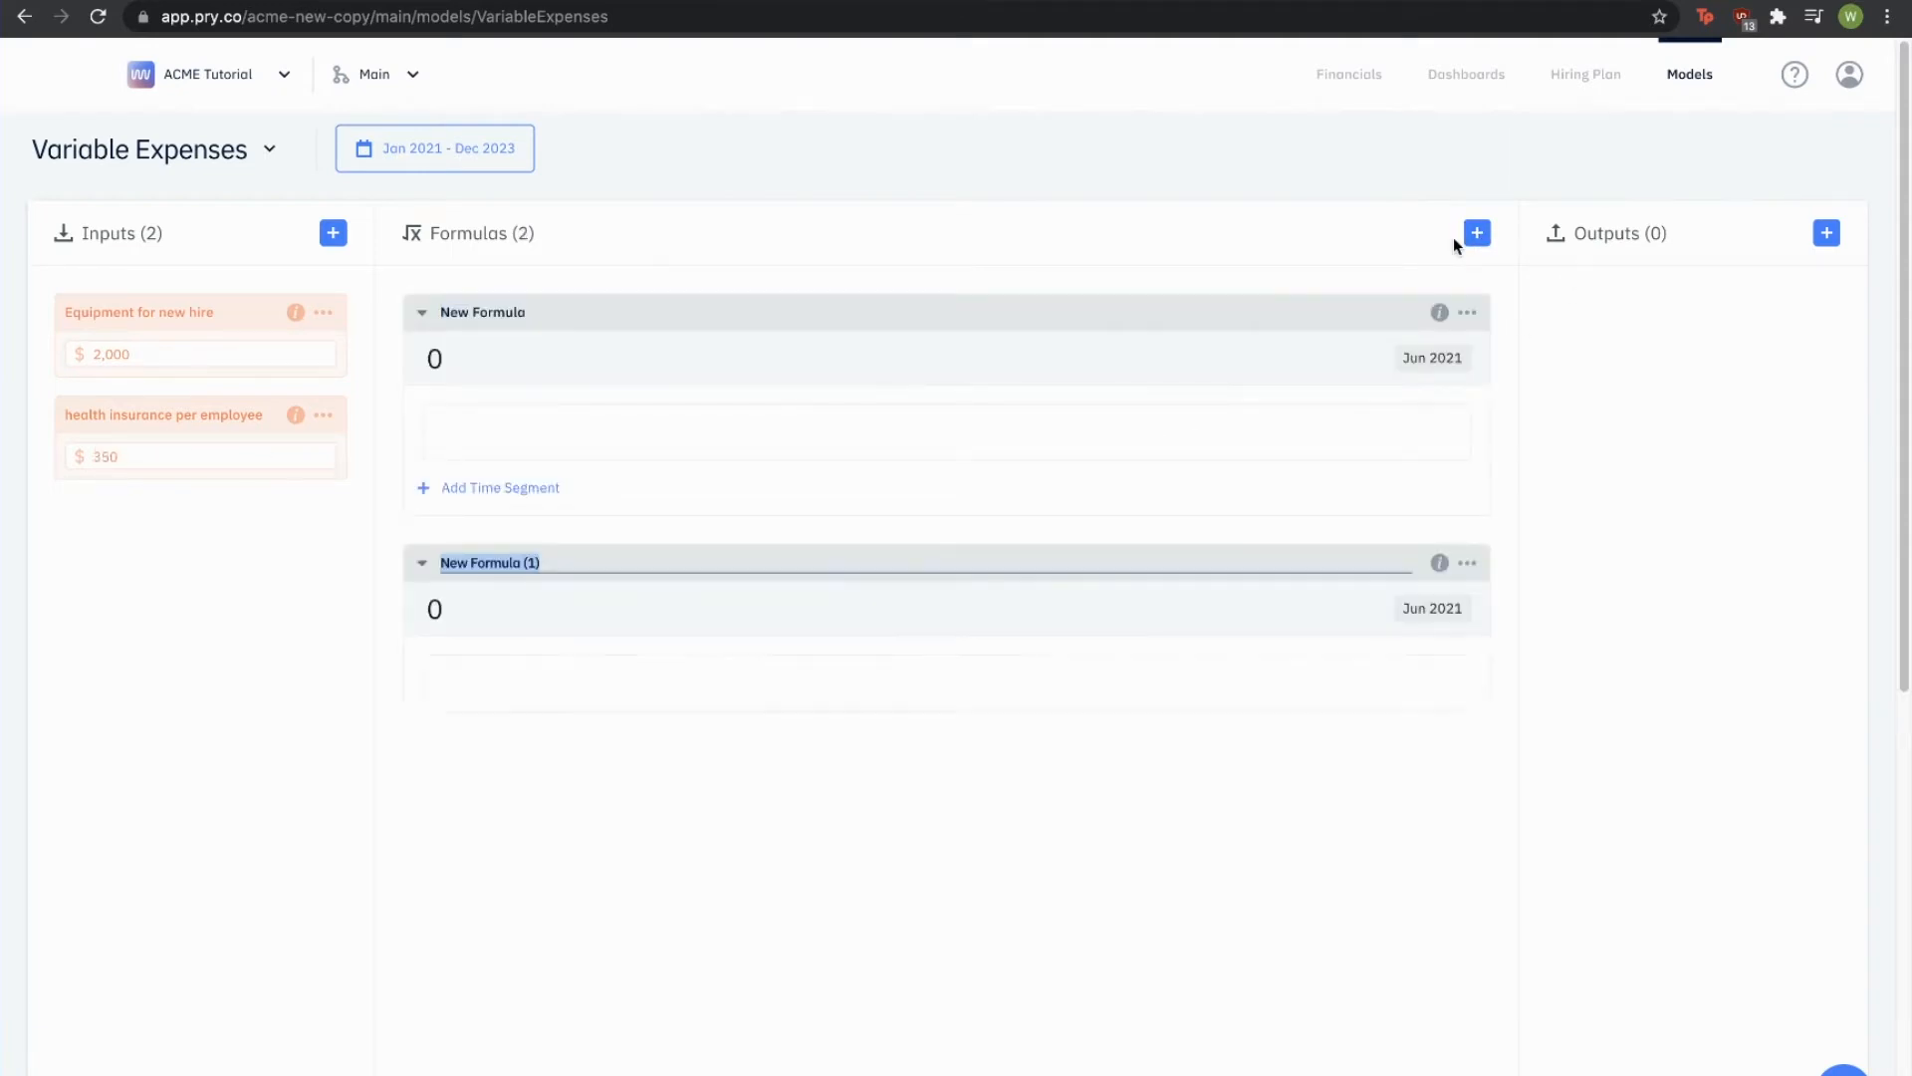
left_click(493, 313)
type("Equipment E")
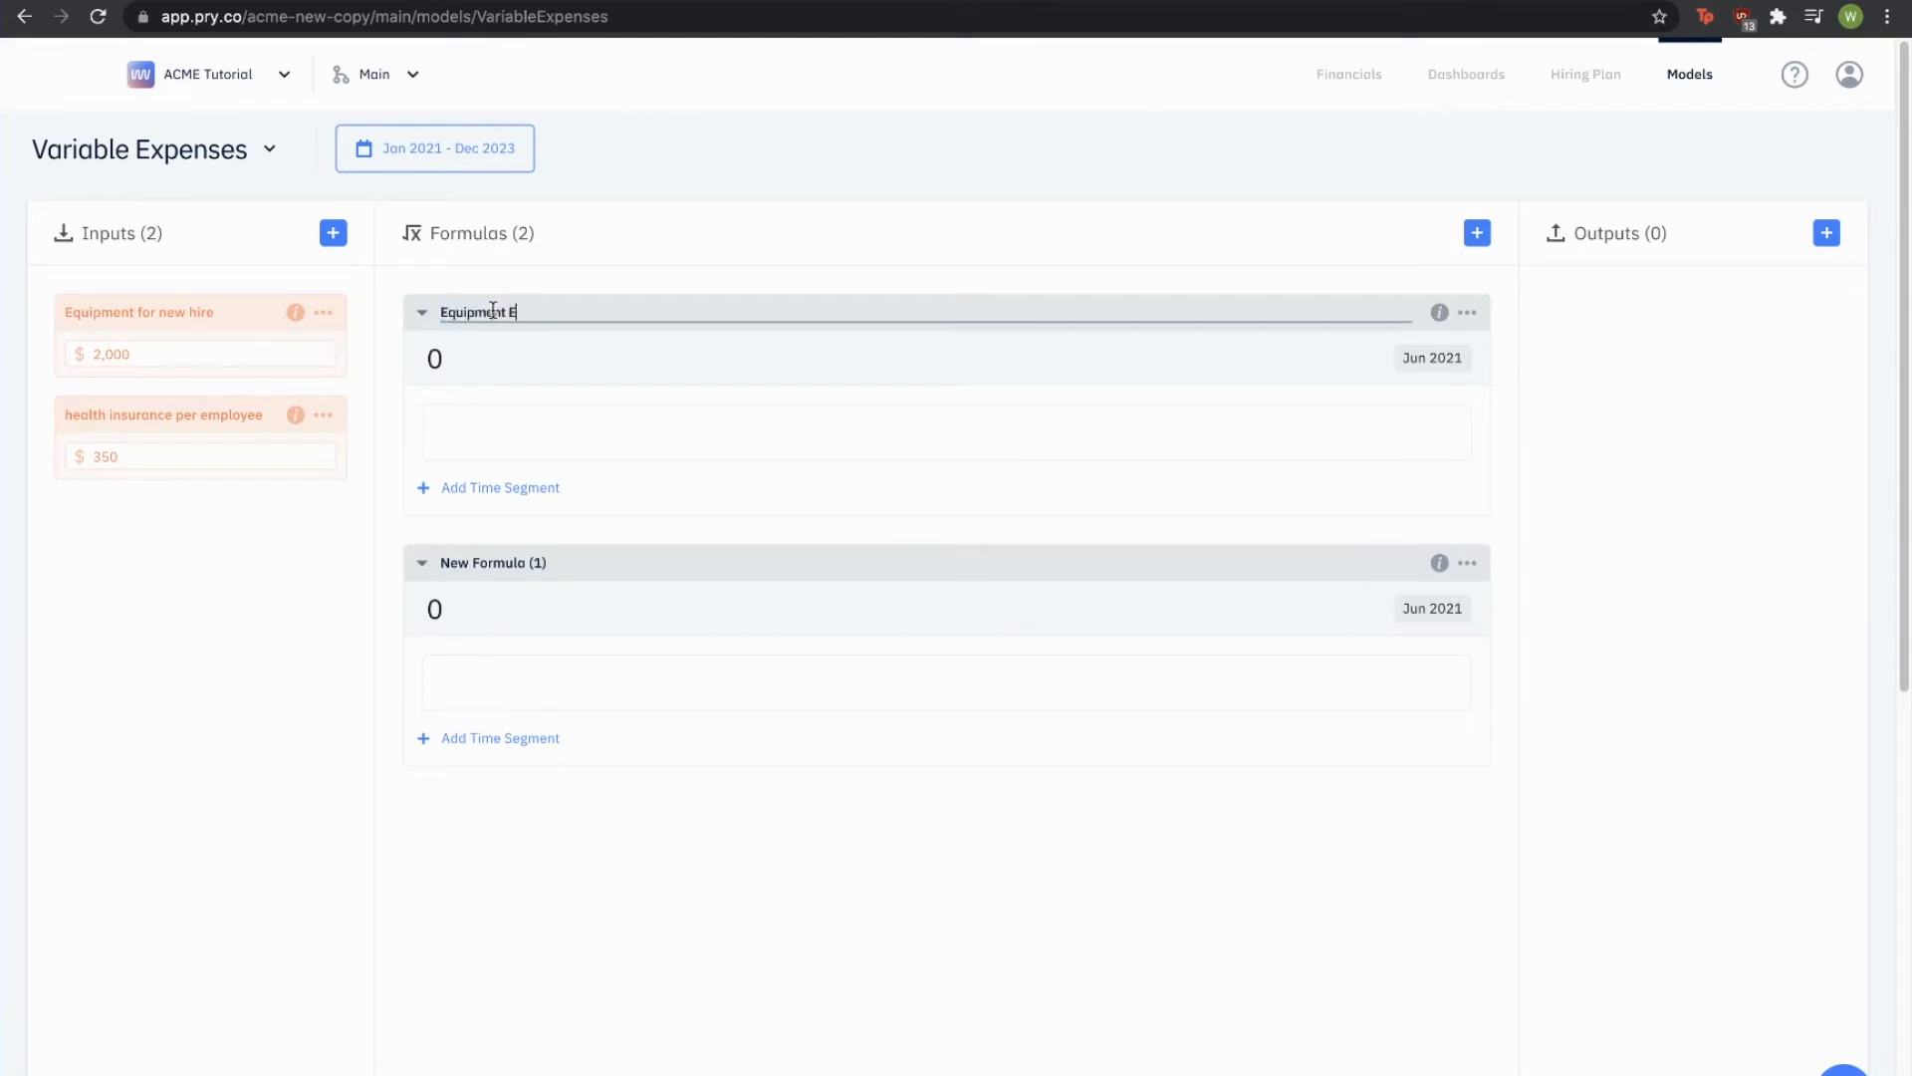
type("xpense")
key("Return")
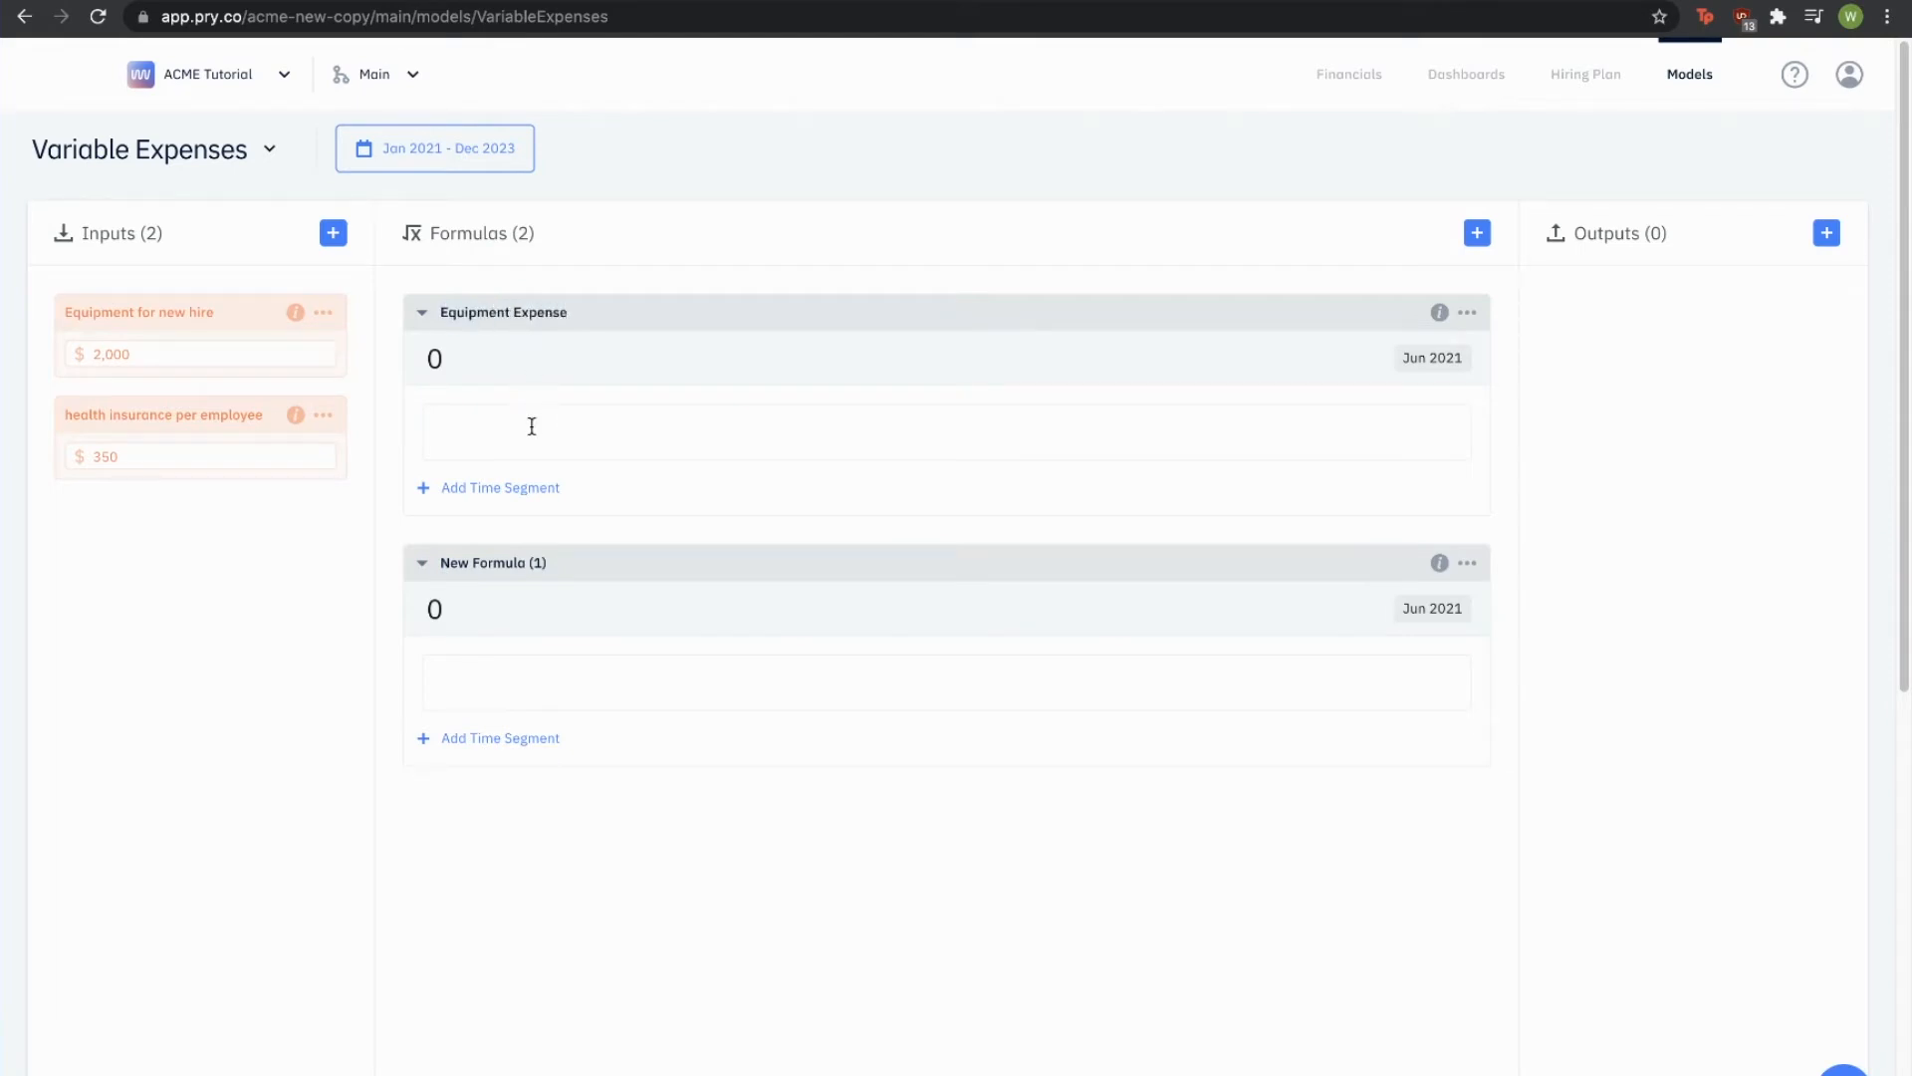
Step: Define the Equipment Expense formula as Equipment for new hire multiplied by New Hires
type("equipment")
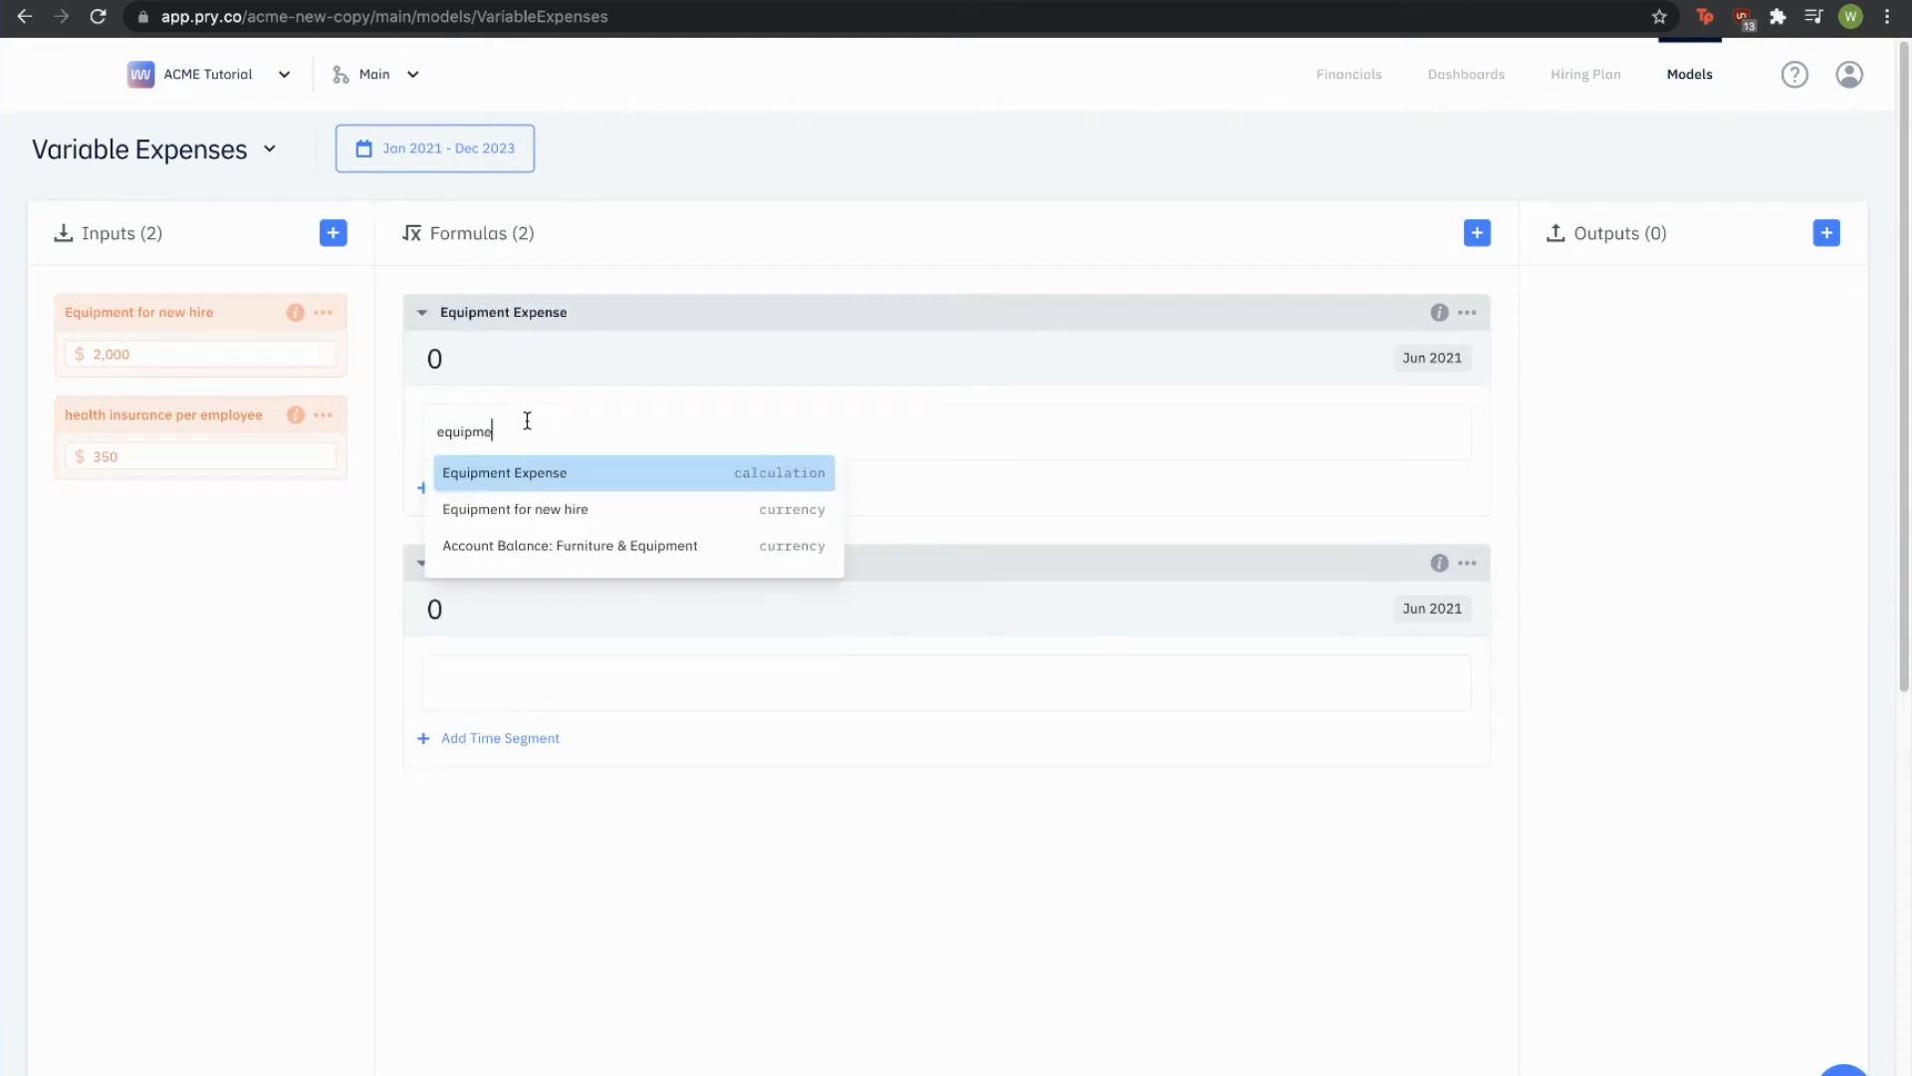
key("Down")
key("Return")
type("*newhi")
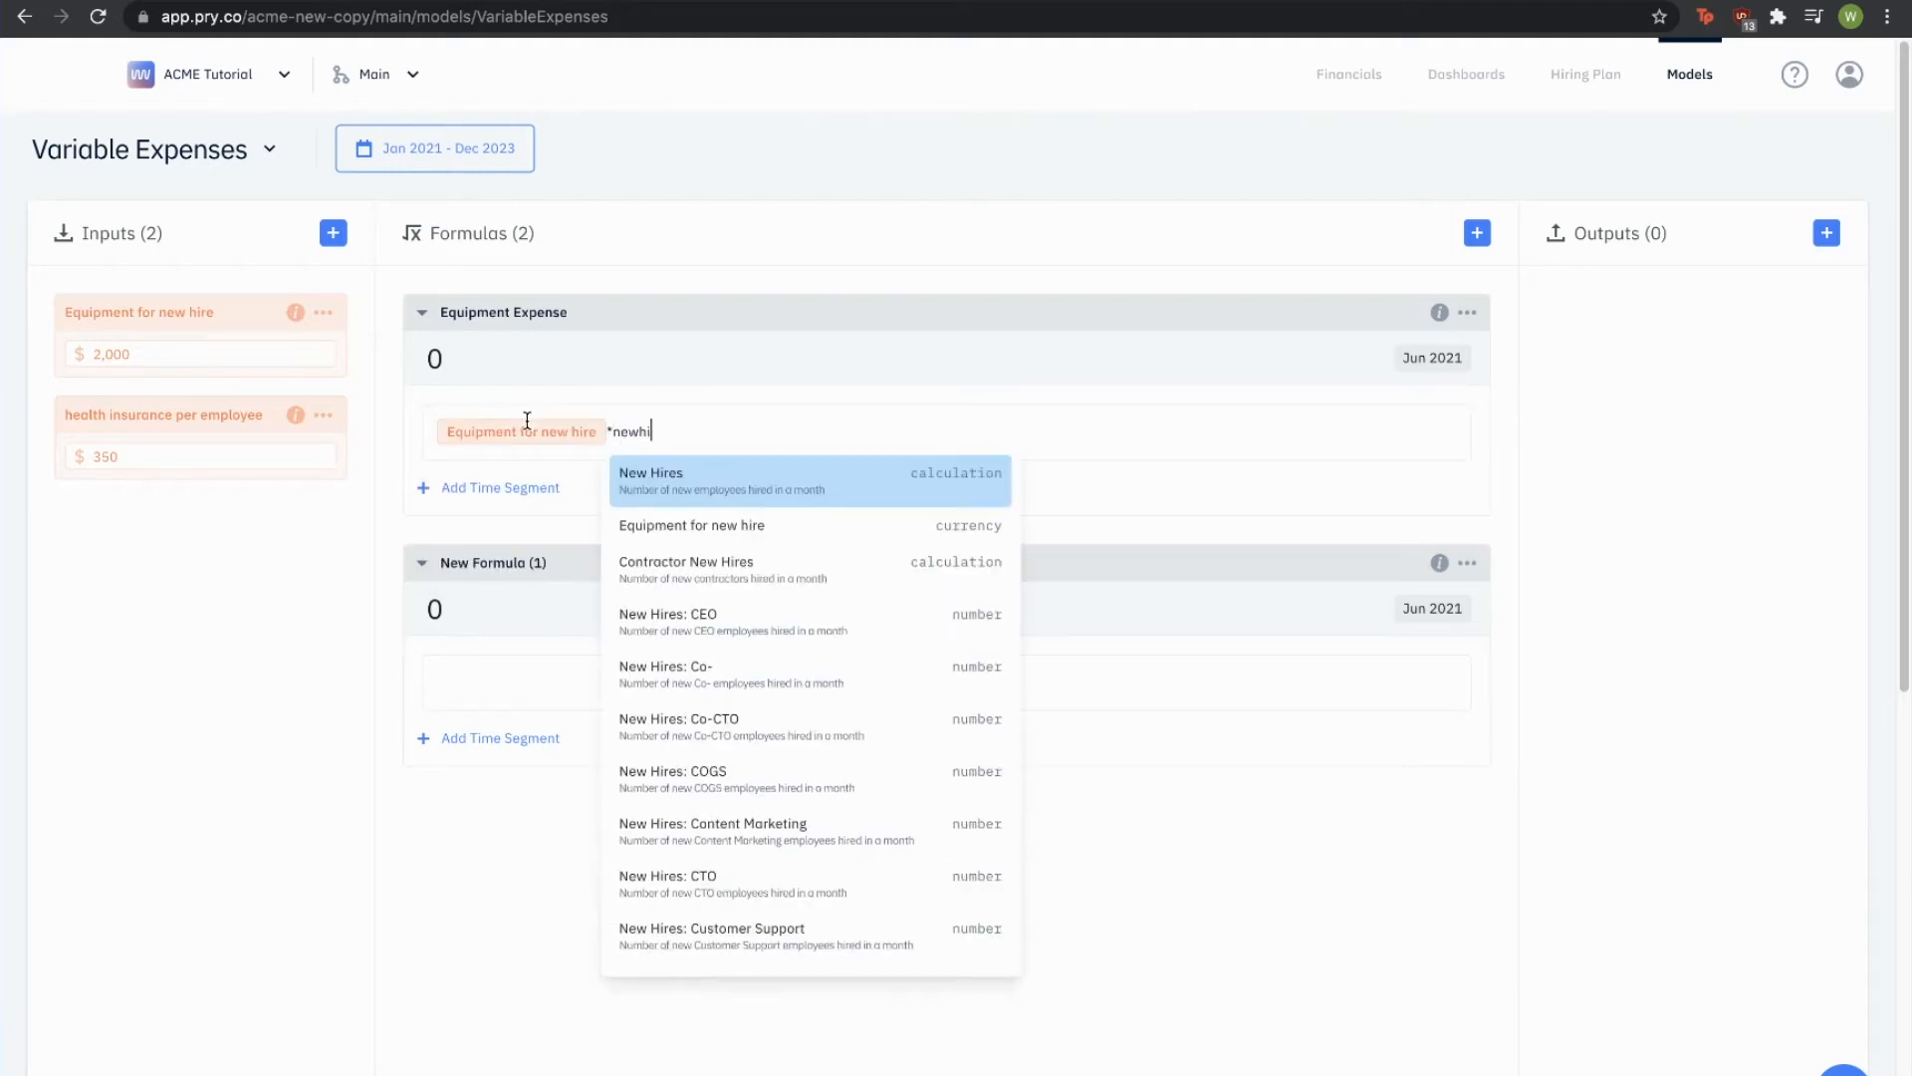
type("re")
key("Return")
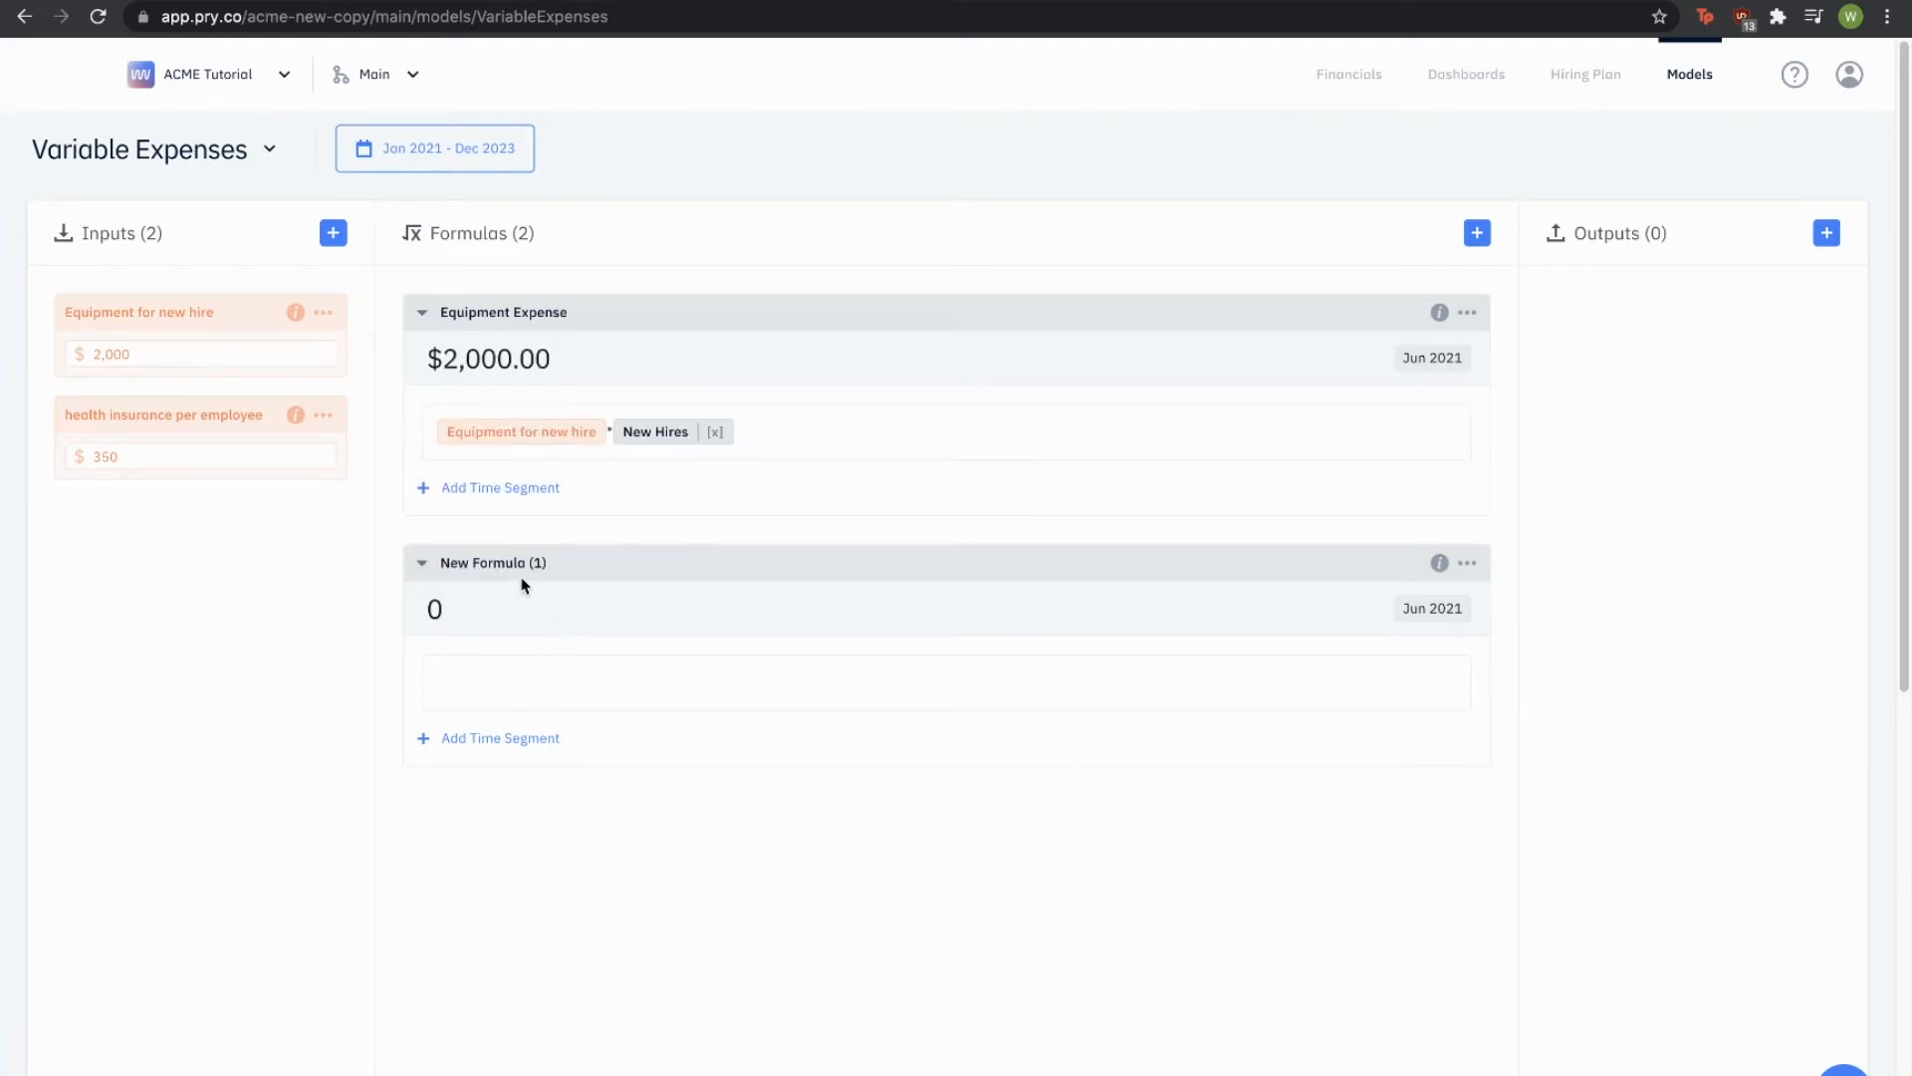
Step: Name the second formula Health Insurance Expense and define it as health insurance per employee multiplied by Employee Count
left_click(518, 563)
type("Health Insurance")
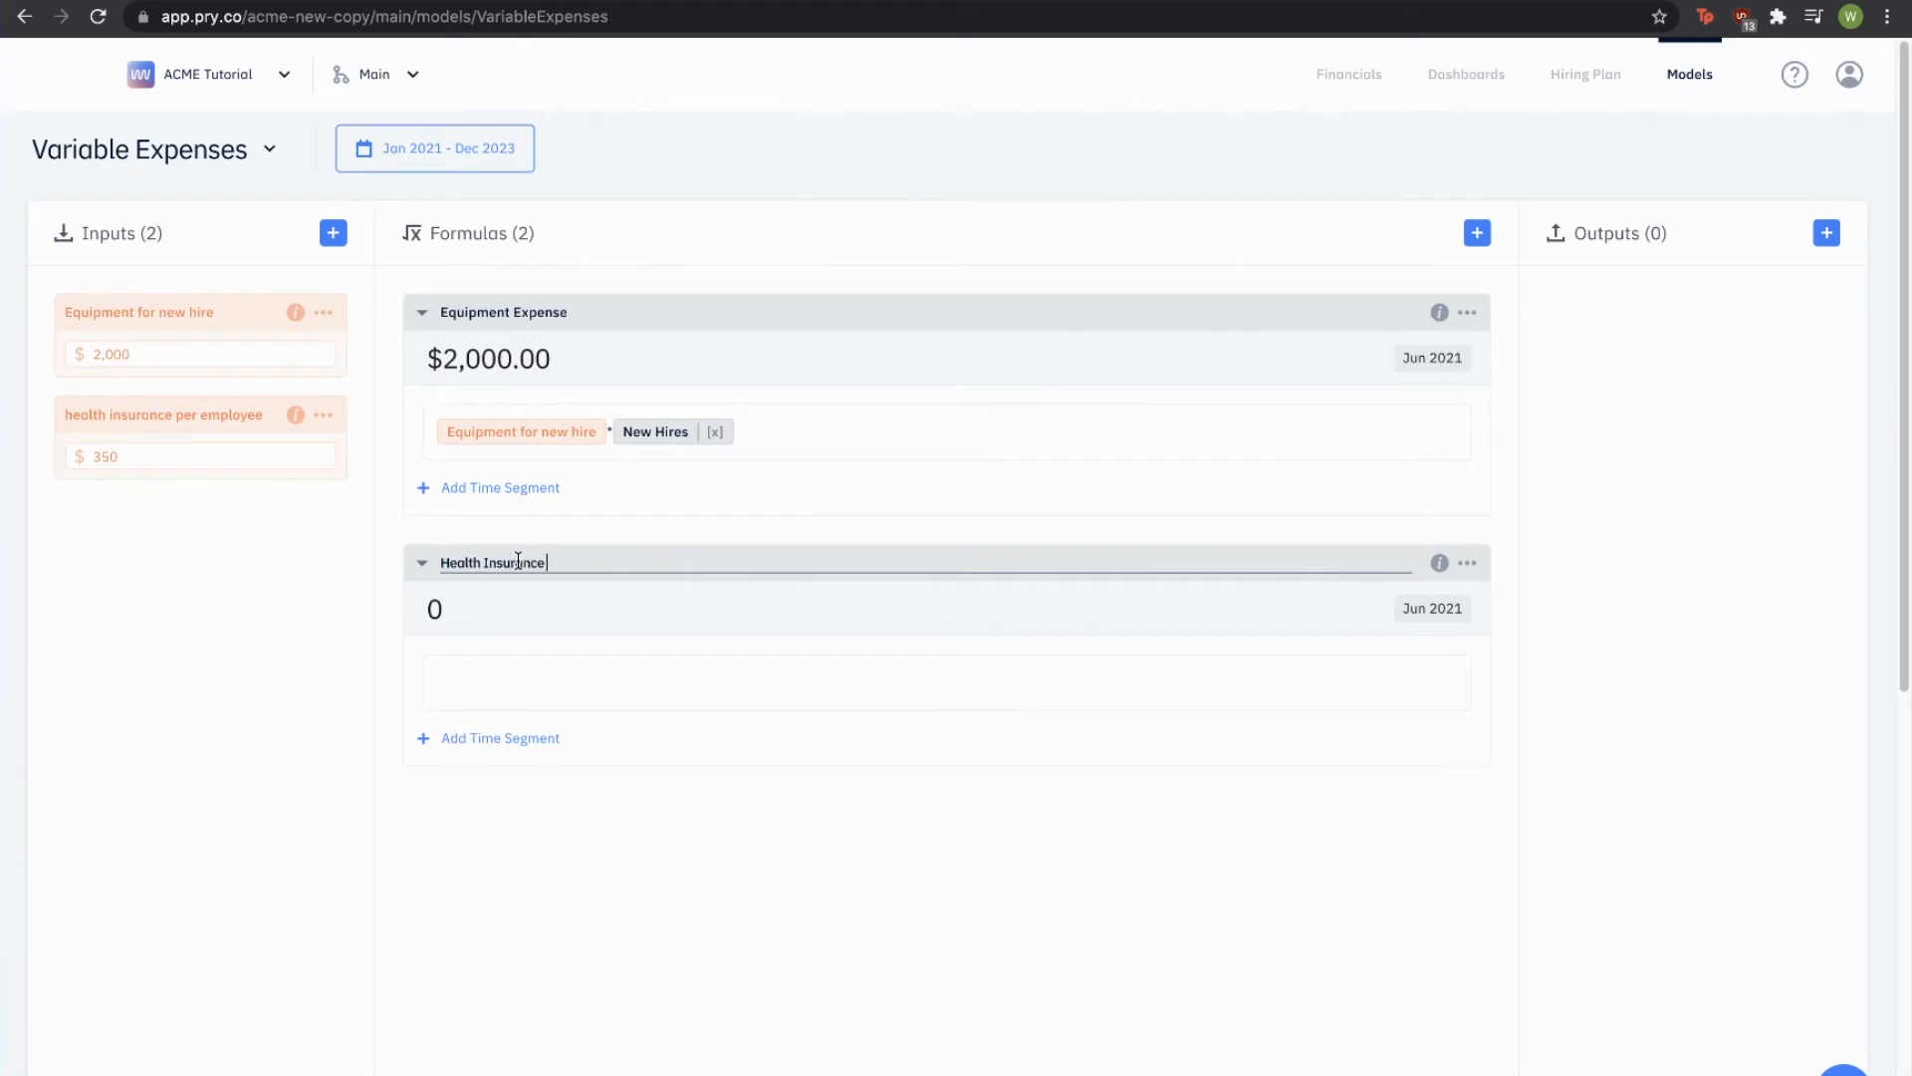
type(" Expense")
key("Return")
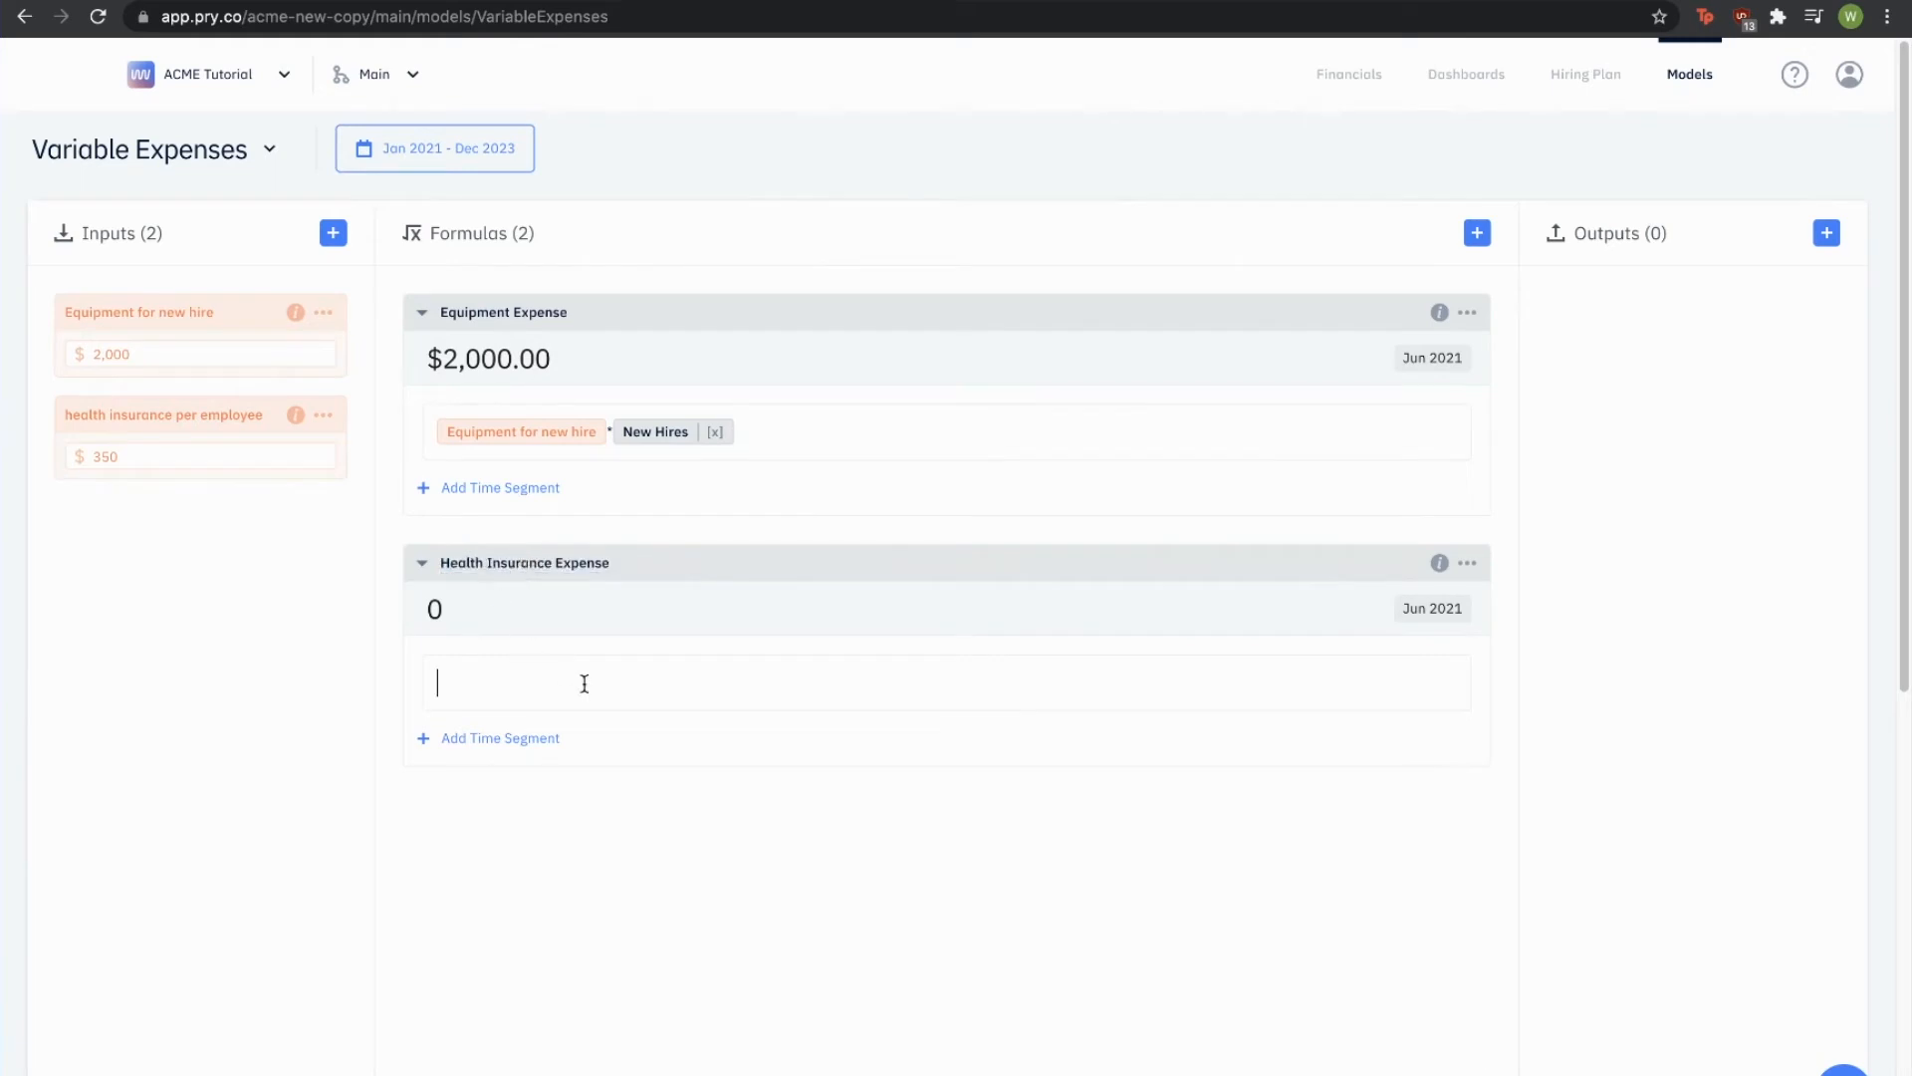
type("healthi")
key("Down")
key("Return")
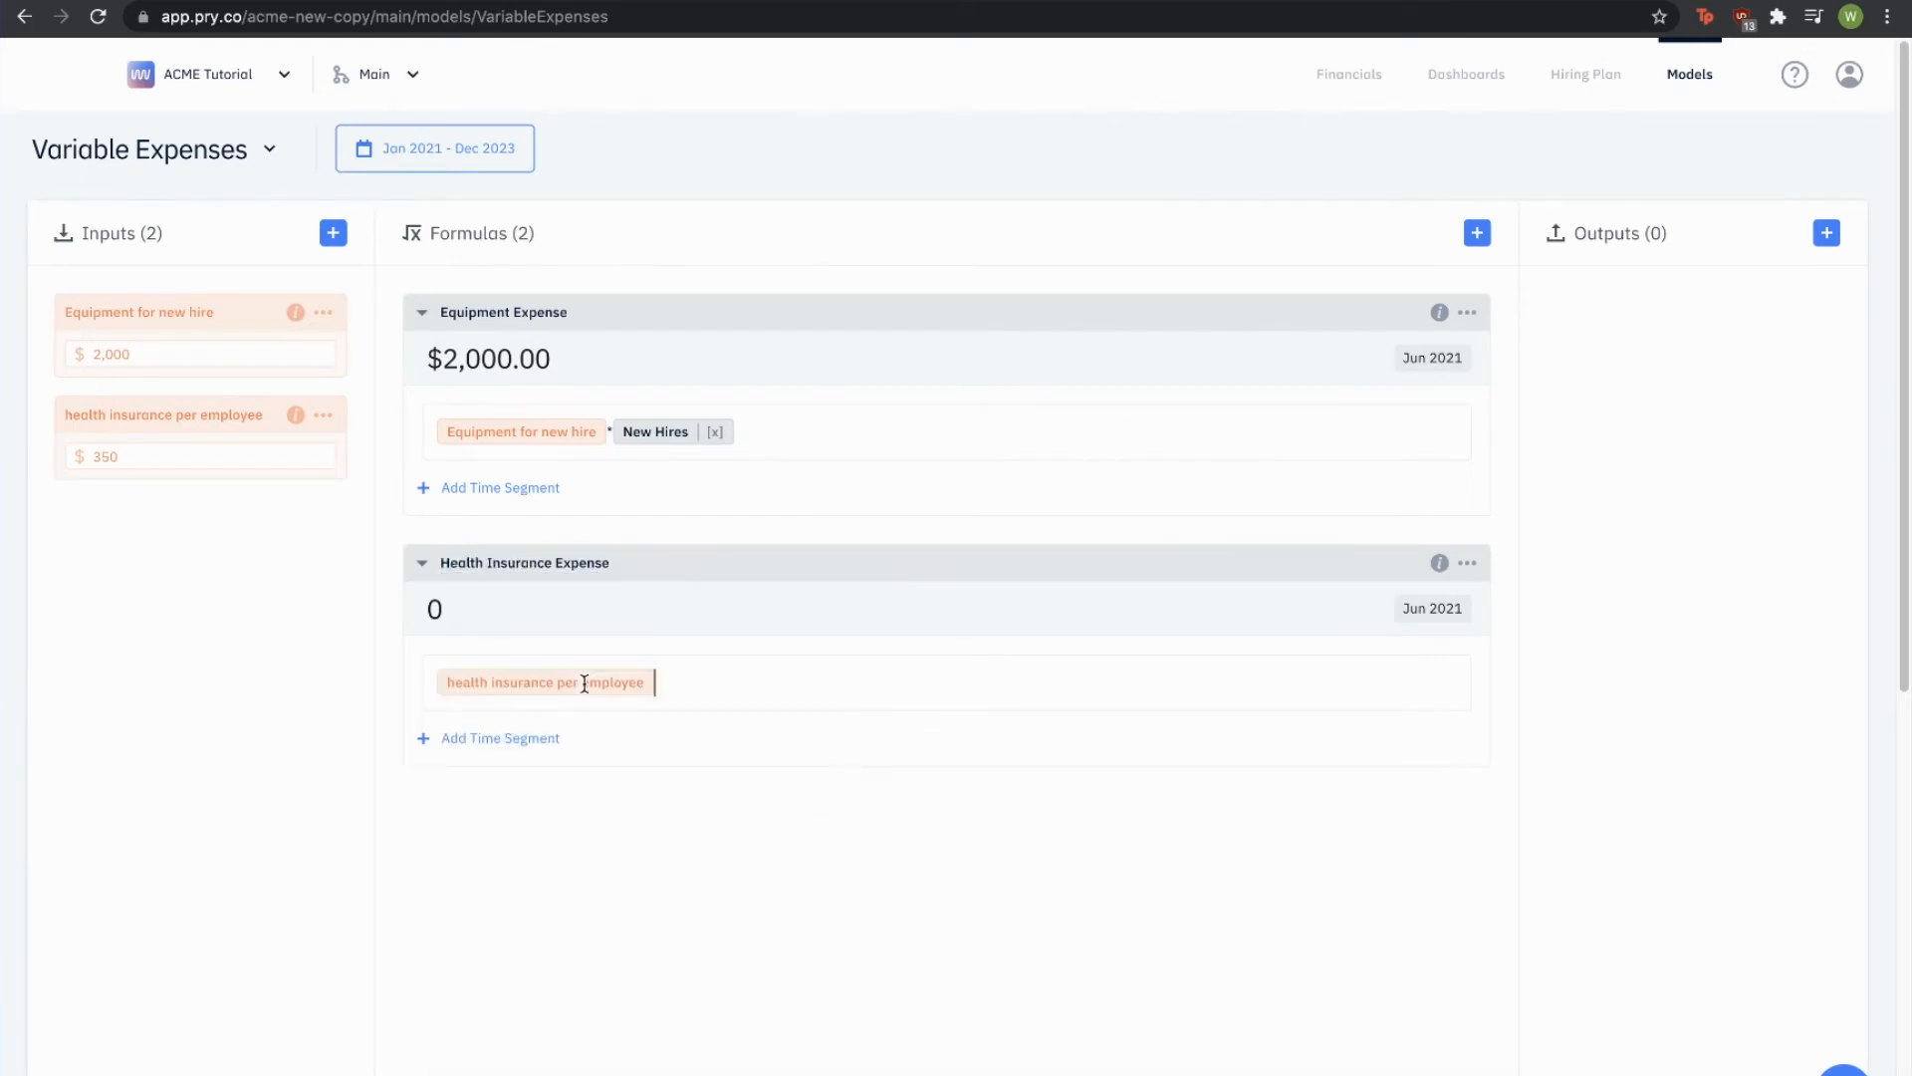
type("*employee")
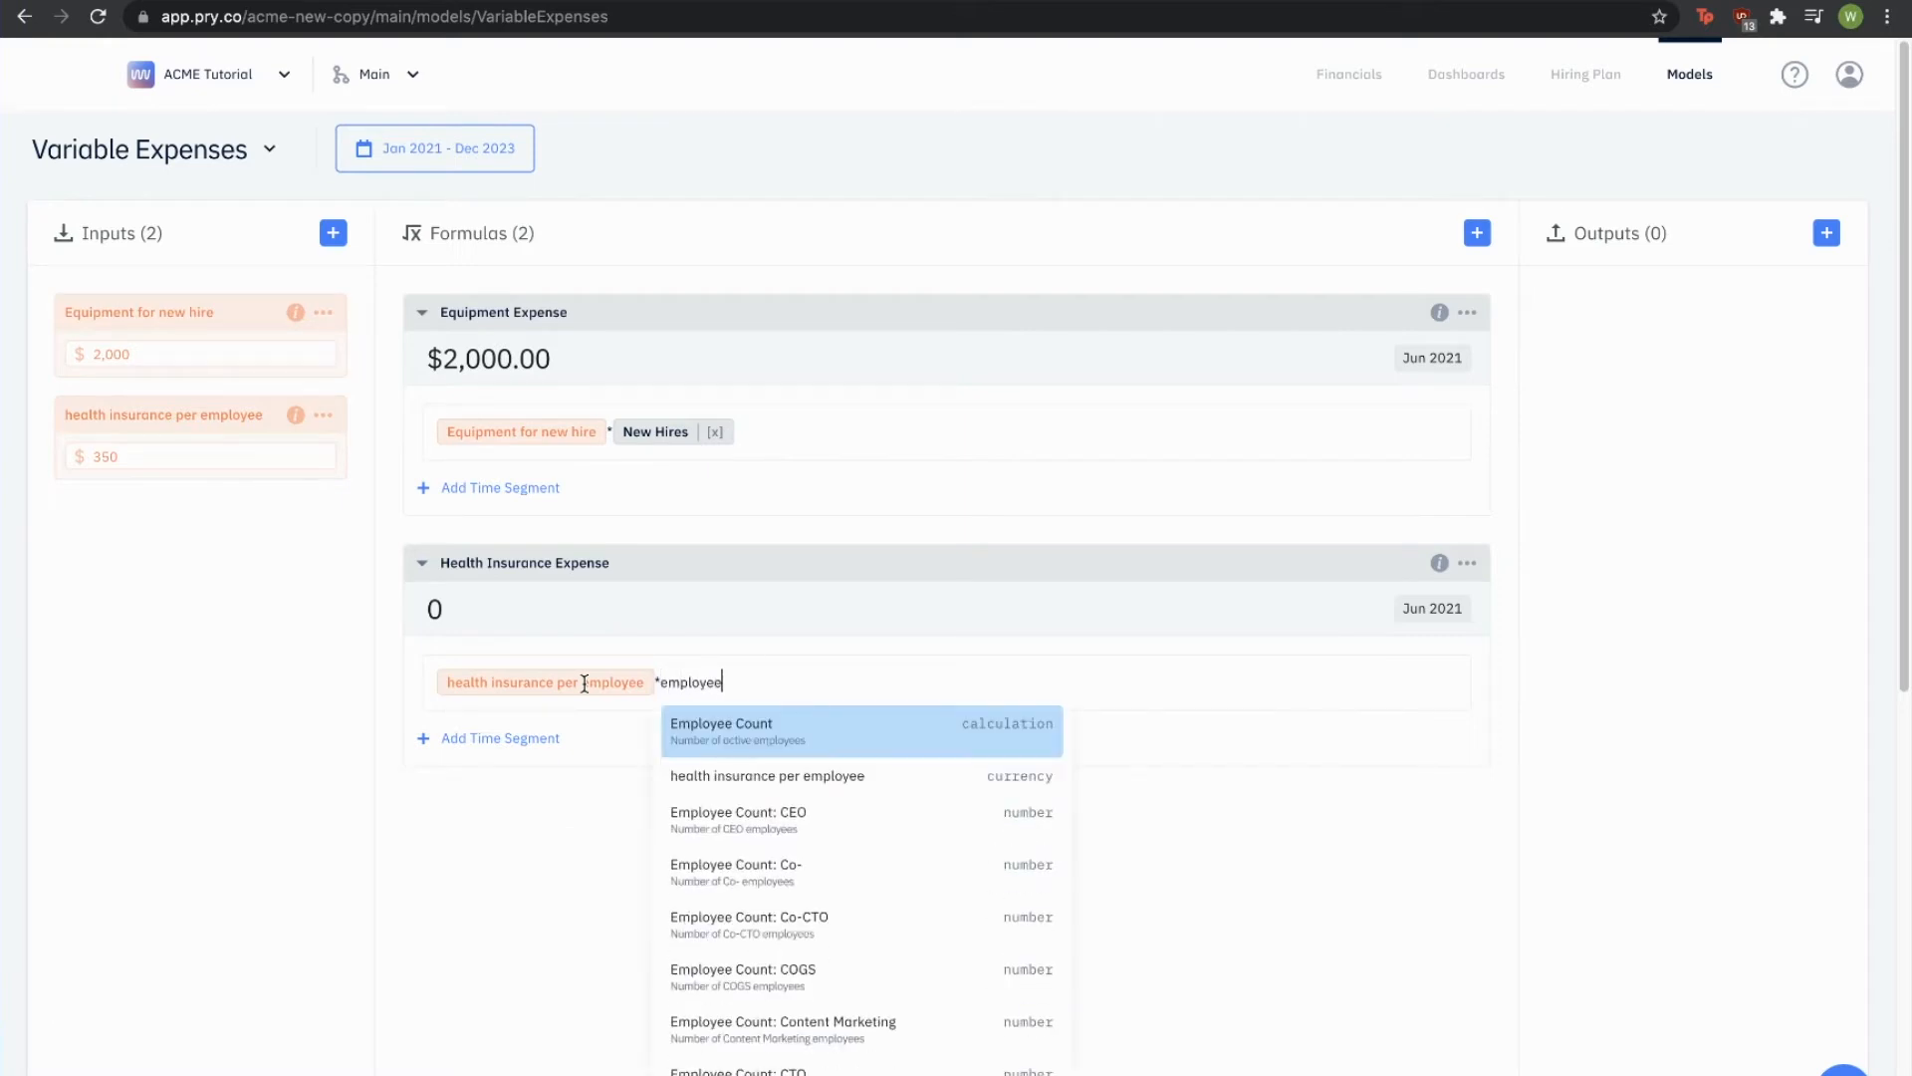
key("Return")
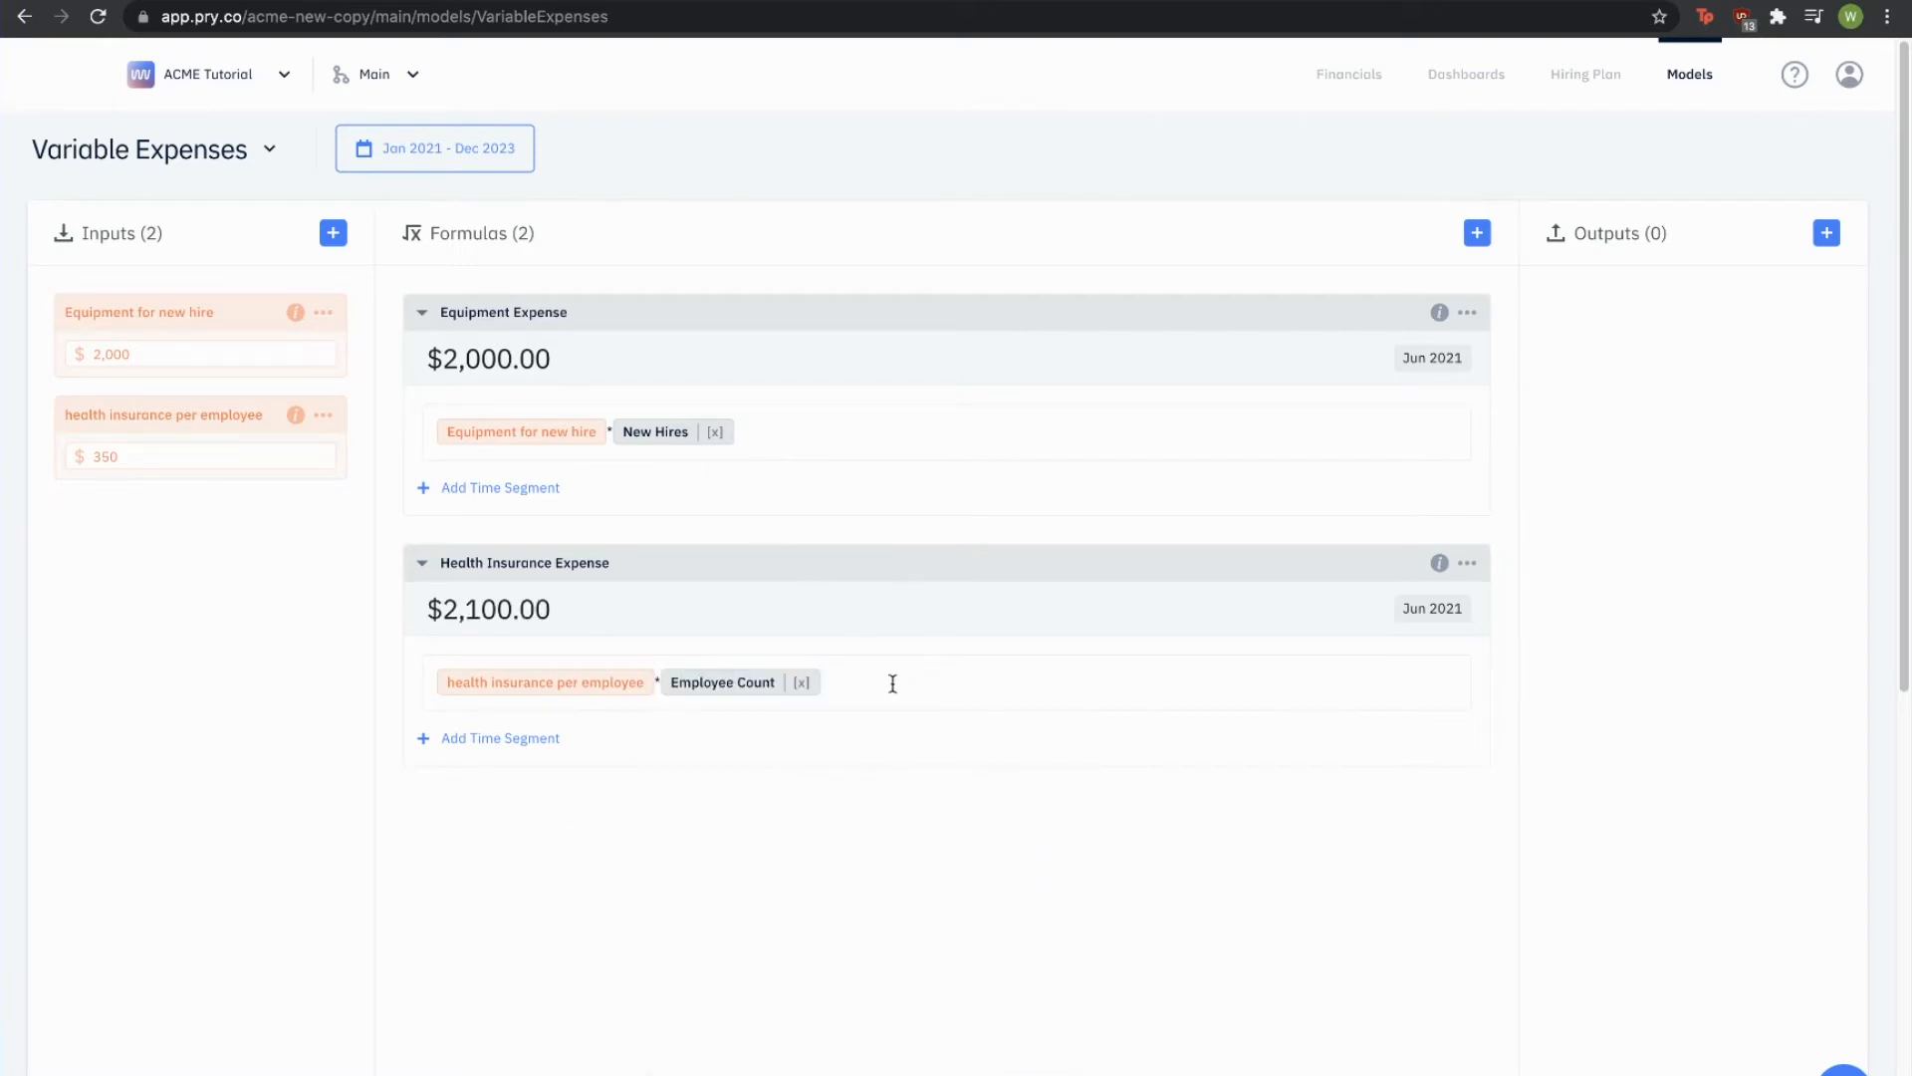
Step: Check the formulas' monthly values, and add a Health Insurance Expense output that feeds the Employee Benefits category
scroll(946, 741, "down", 8)
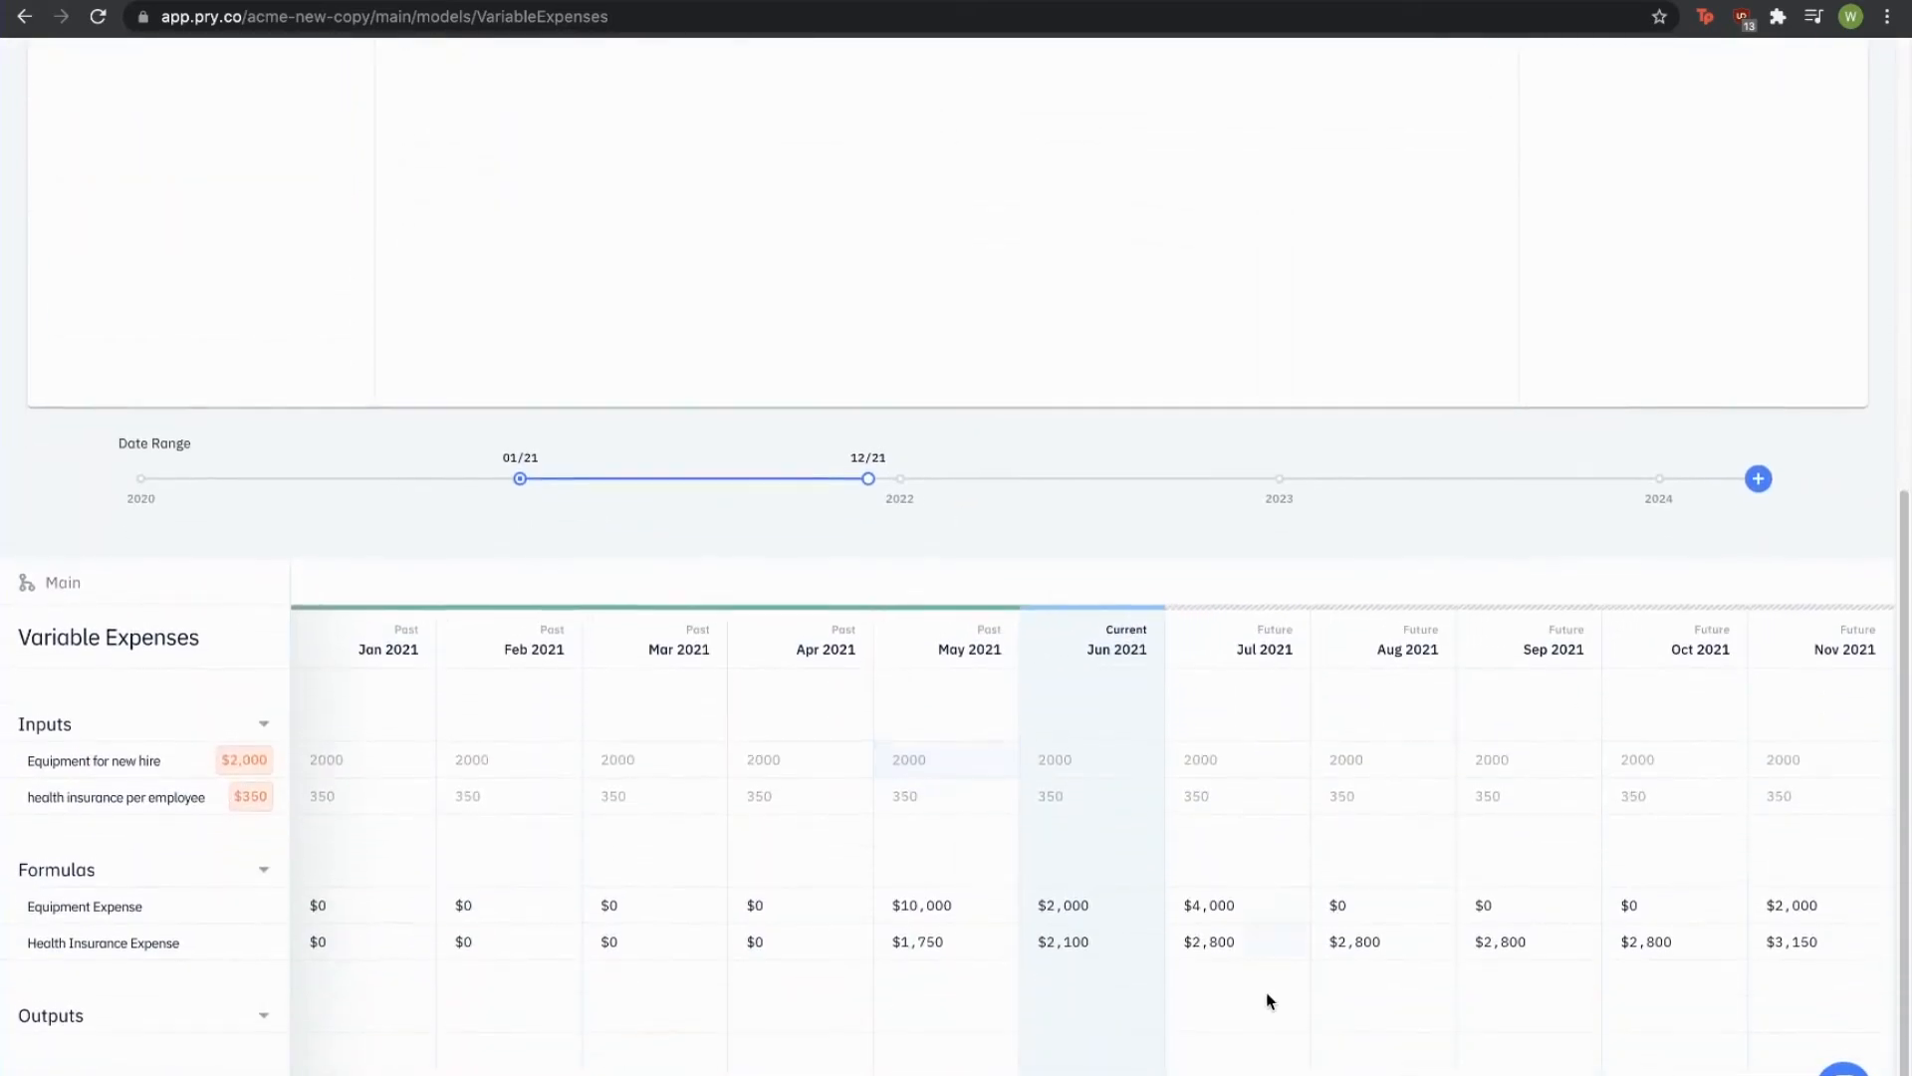
scroll(1252, 976, "right", 2)
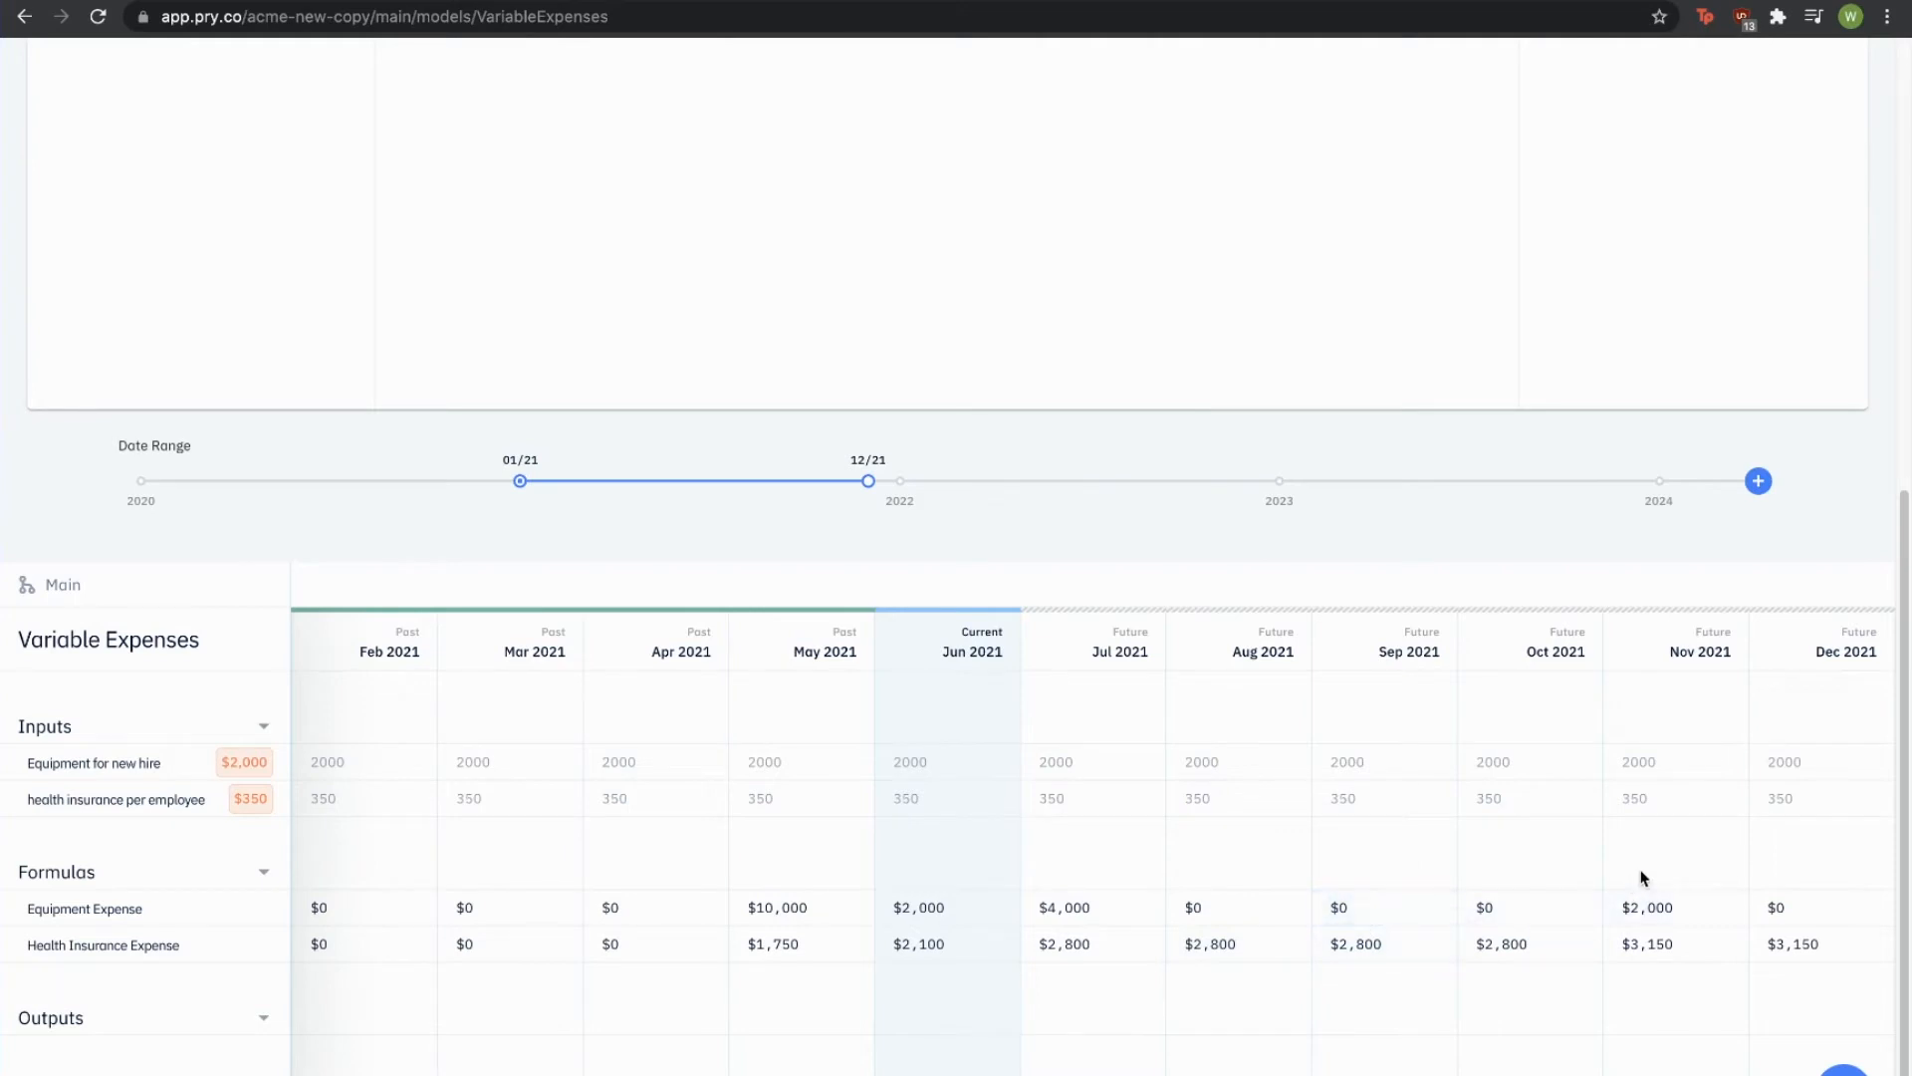
scroll(1593, 886, "up", 10)
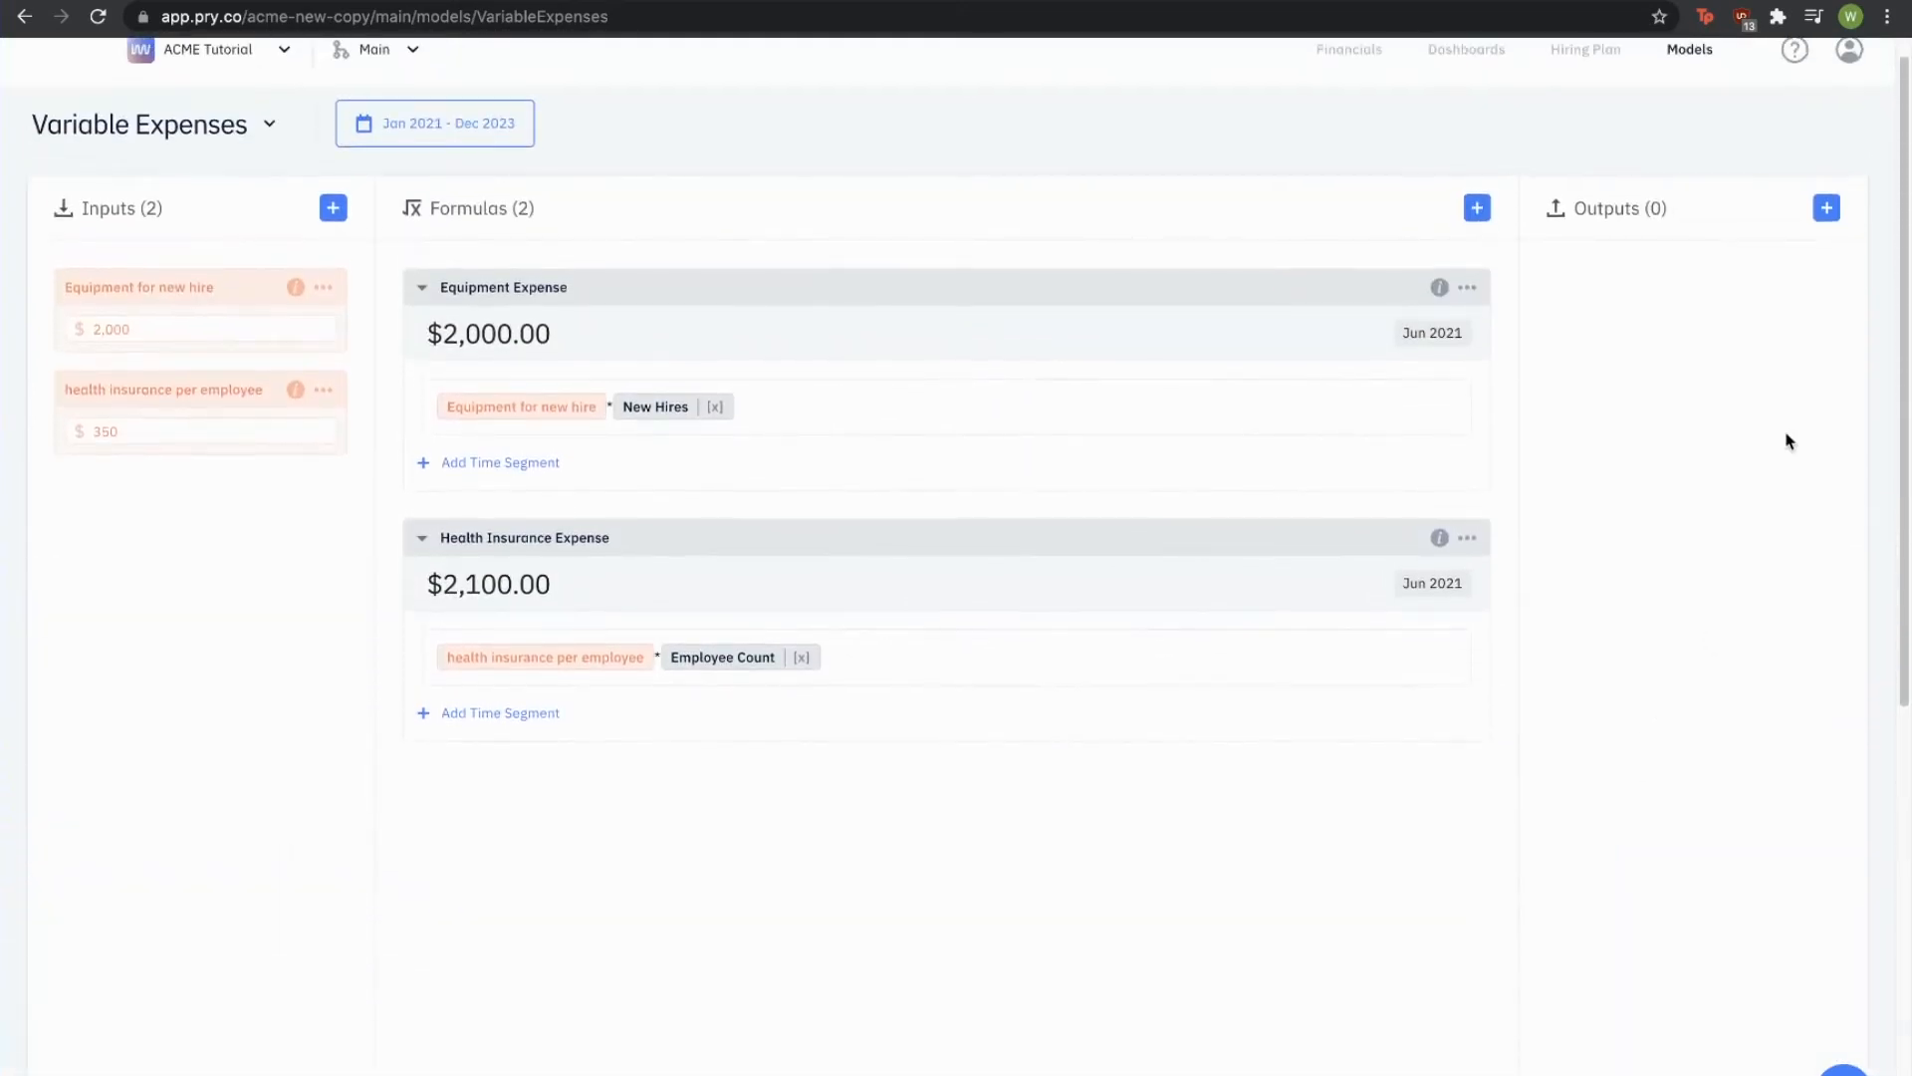
scroll(1753, 269, "up", 1)
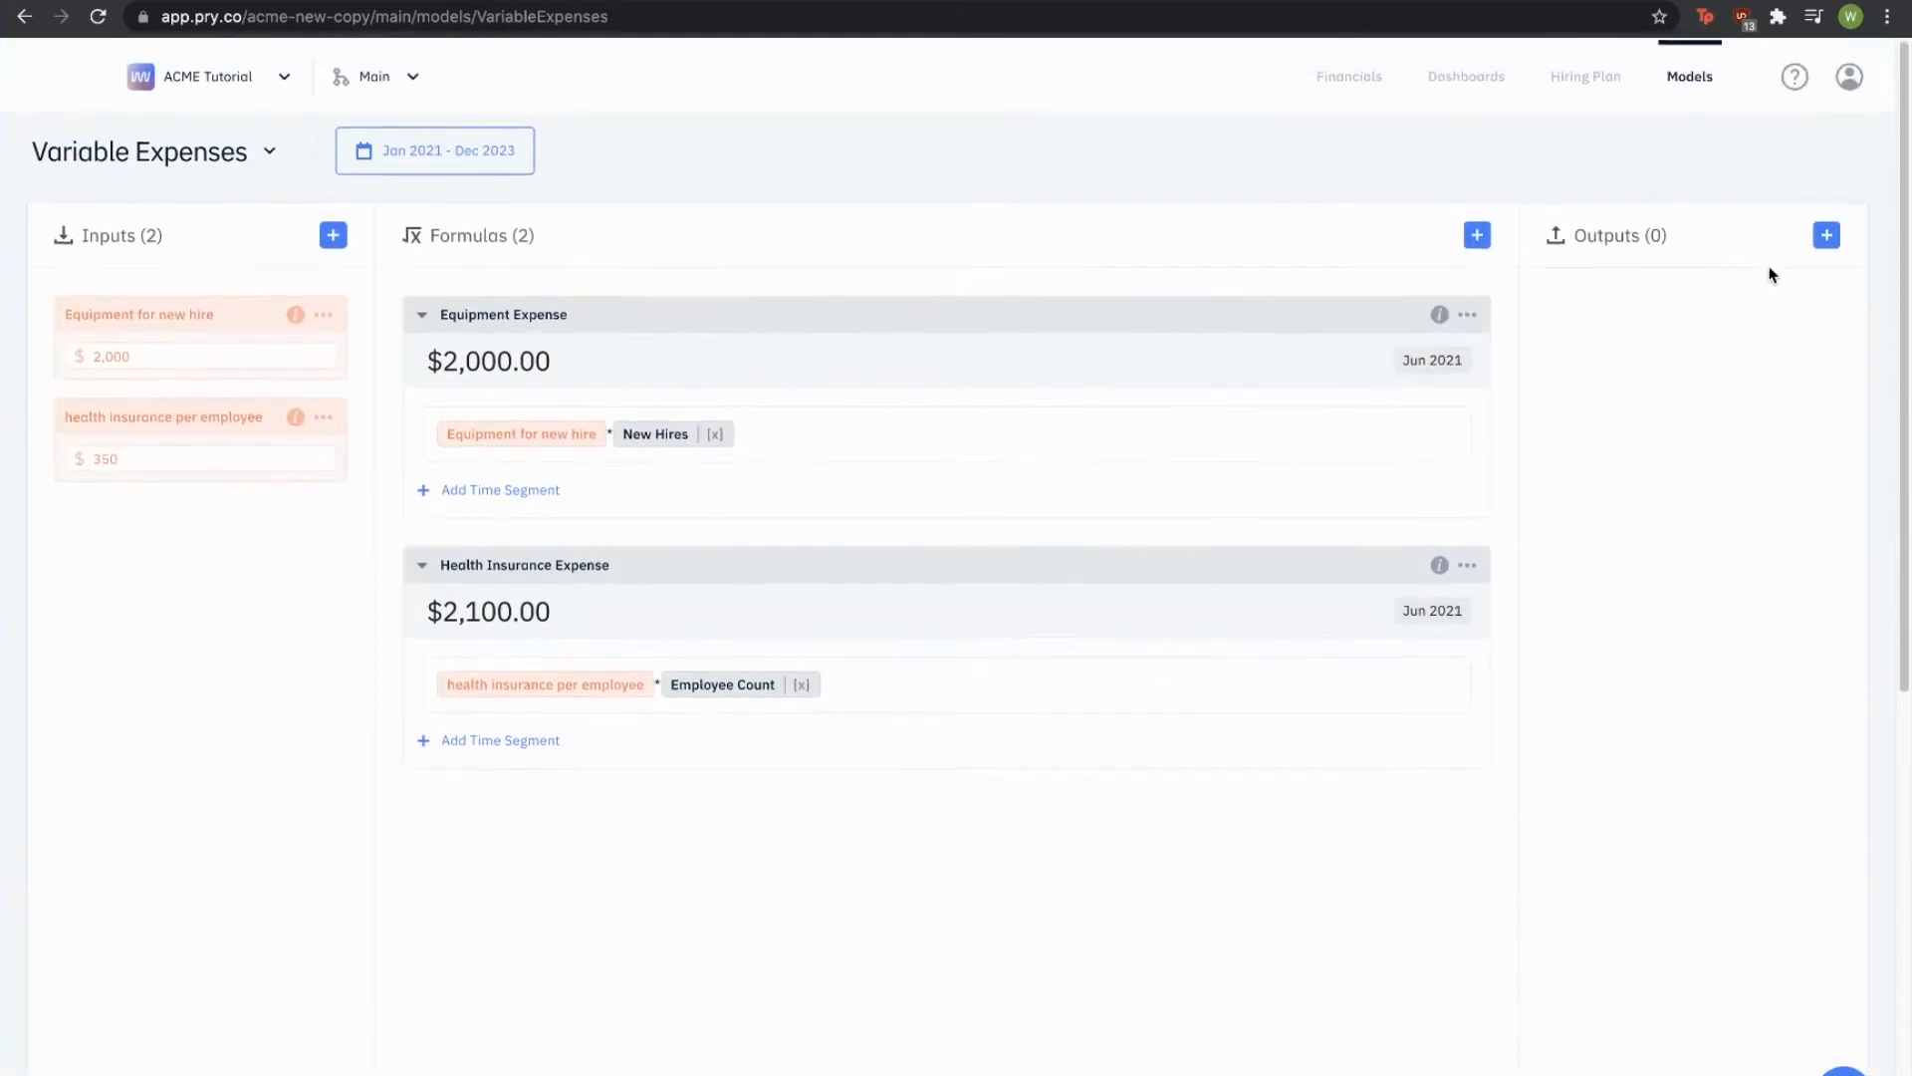
left_click(1829, 235)
left_click(1674, 398)
type("employe")
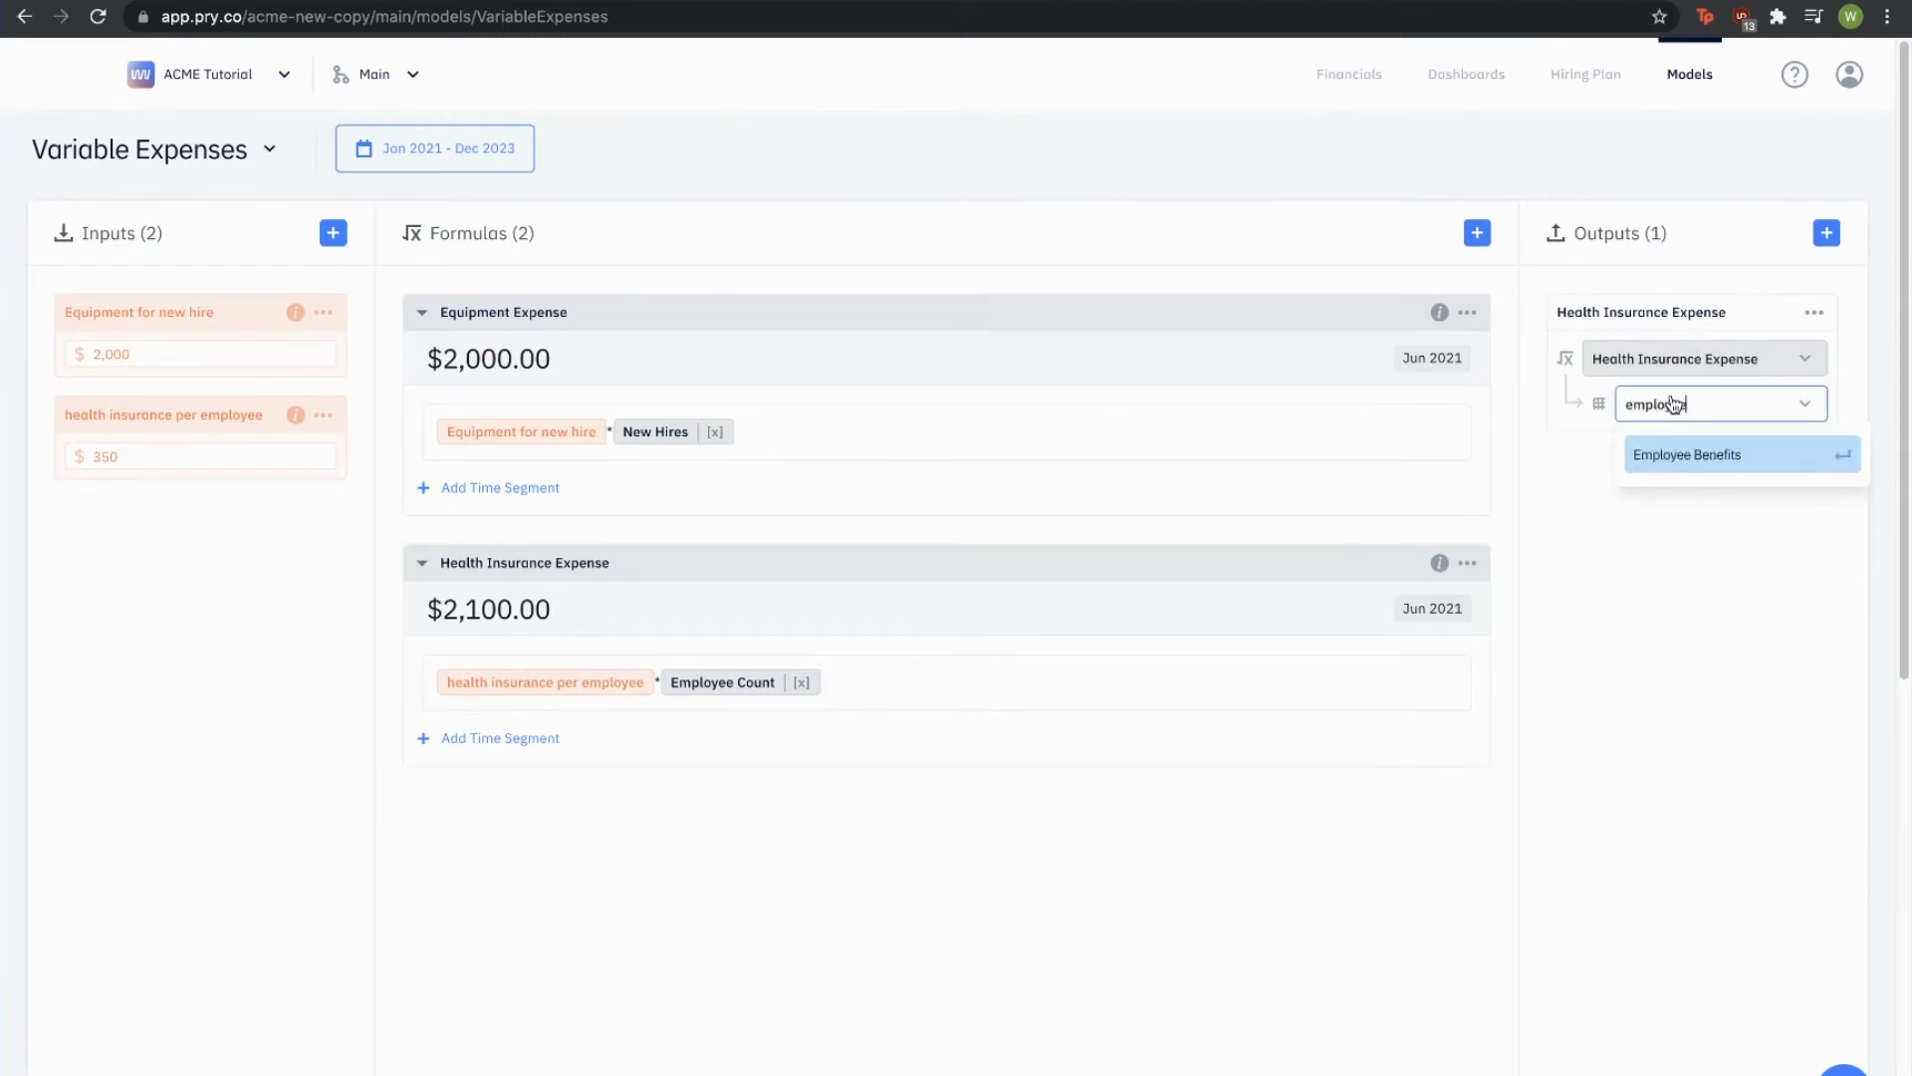
key("Return")
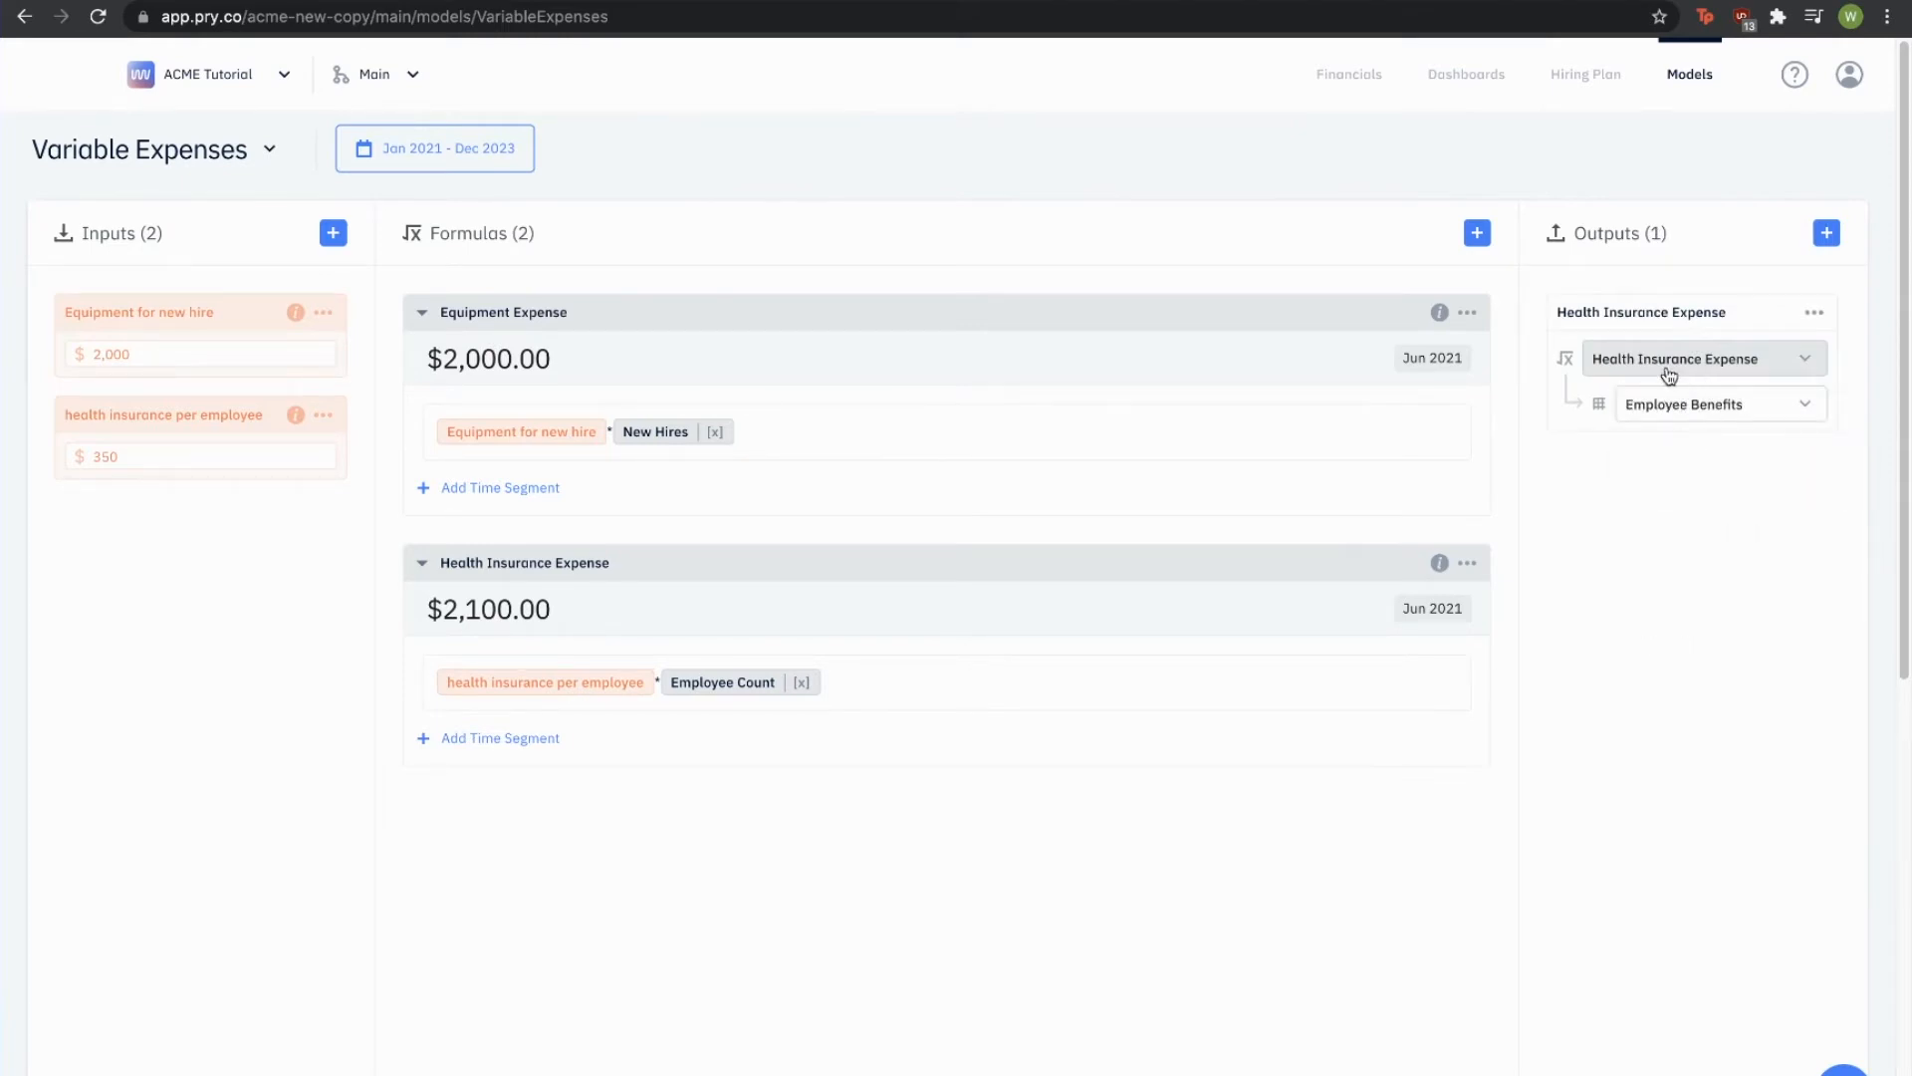
Step: Add an Equipment Expense output that feeds the Office Supplies category
left_click(1826, 233)
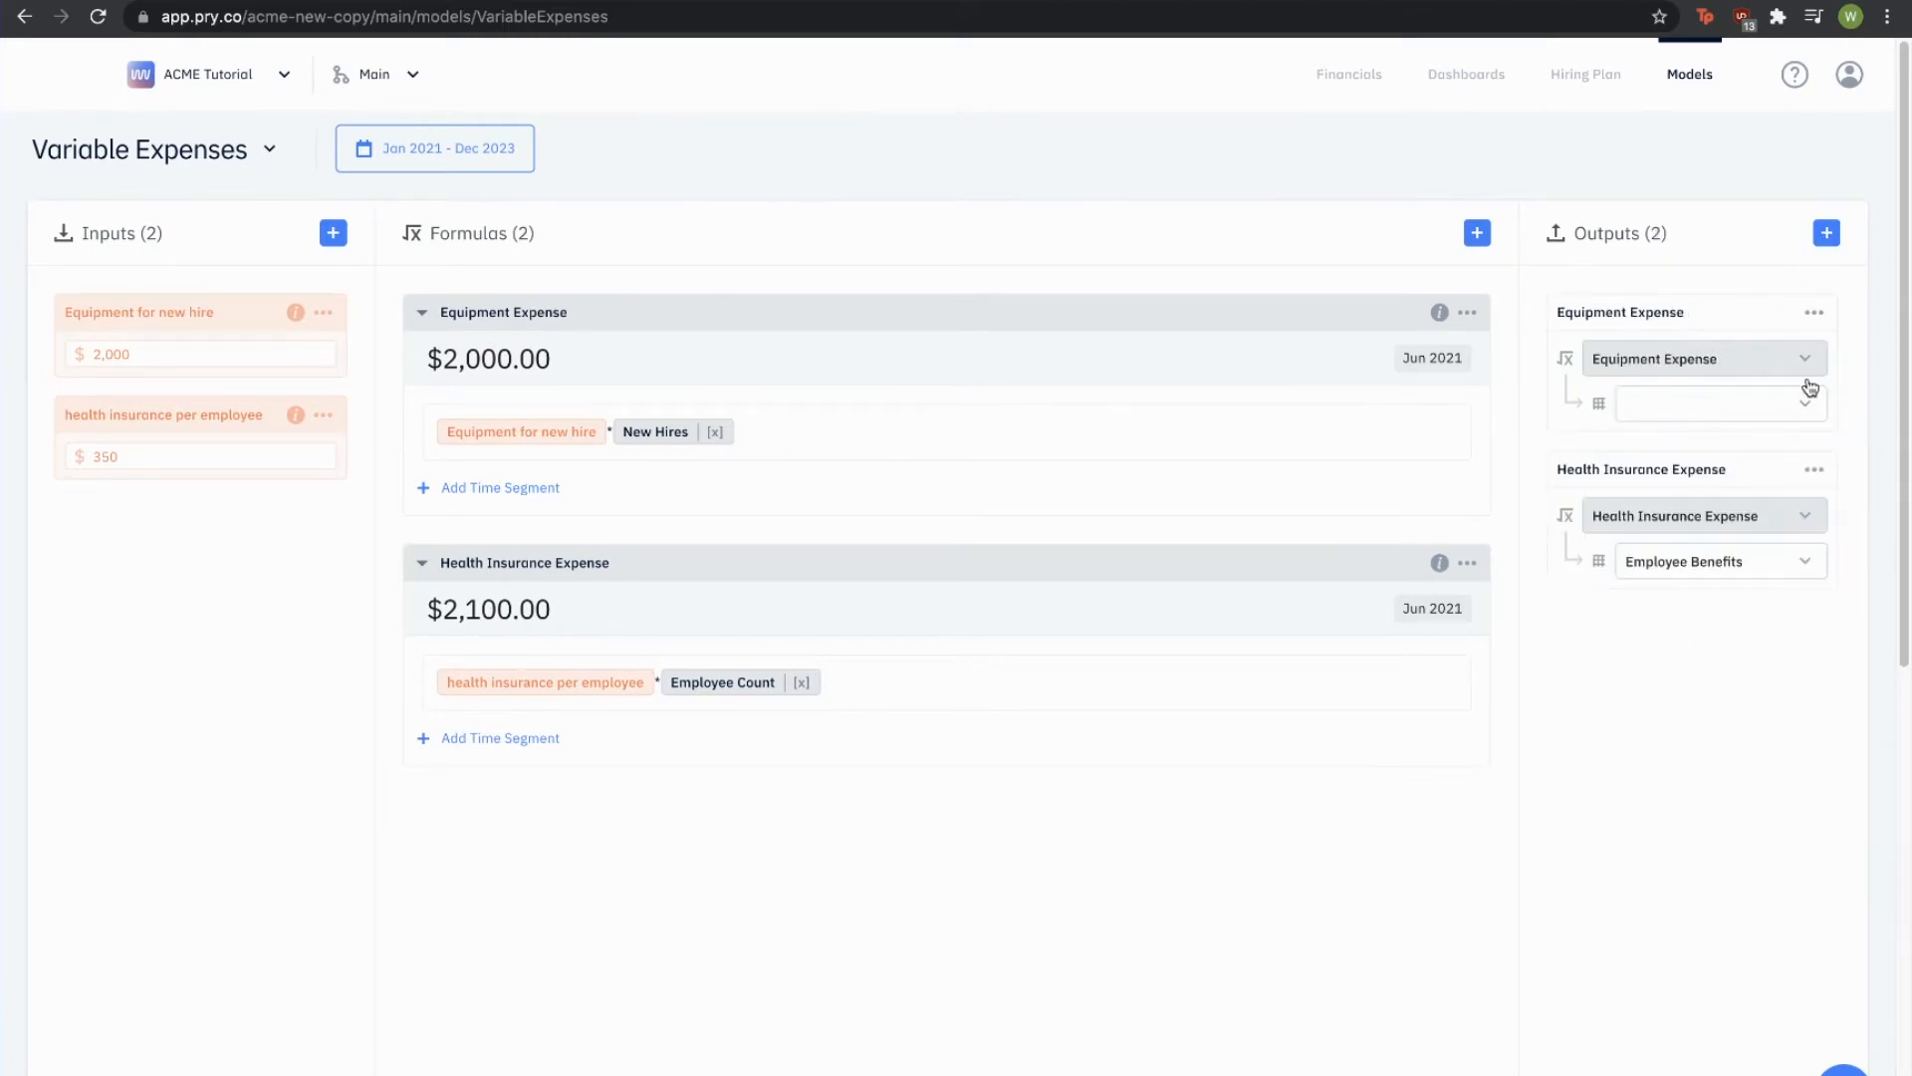
left_click(1677, 408)
type("office")
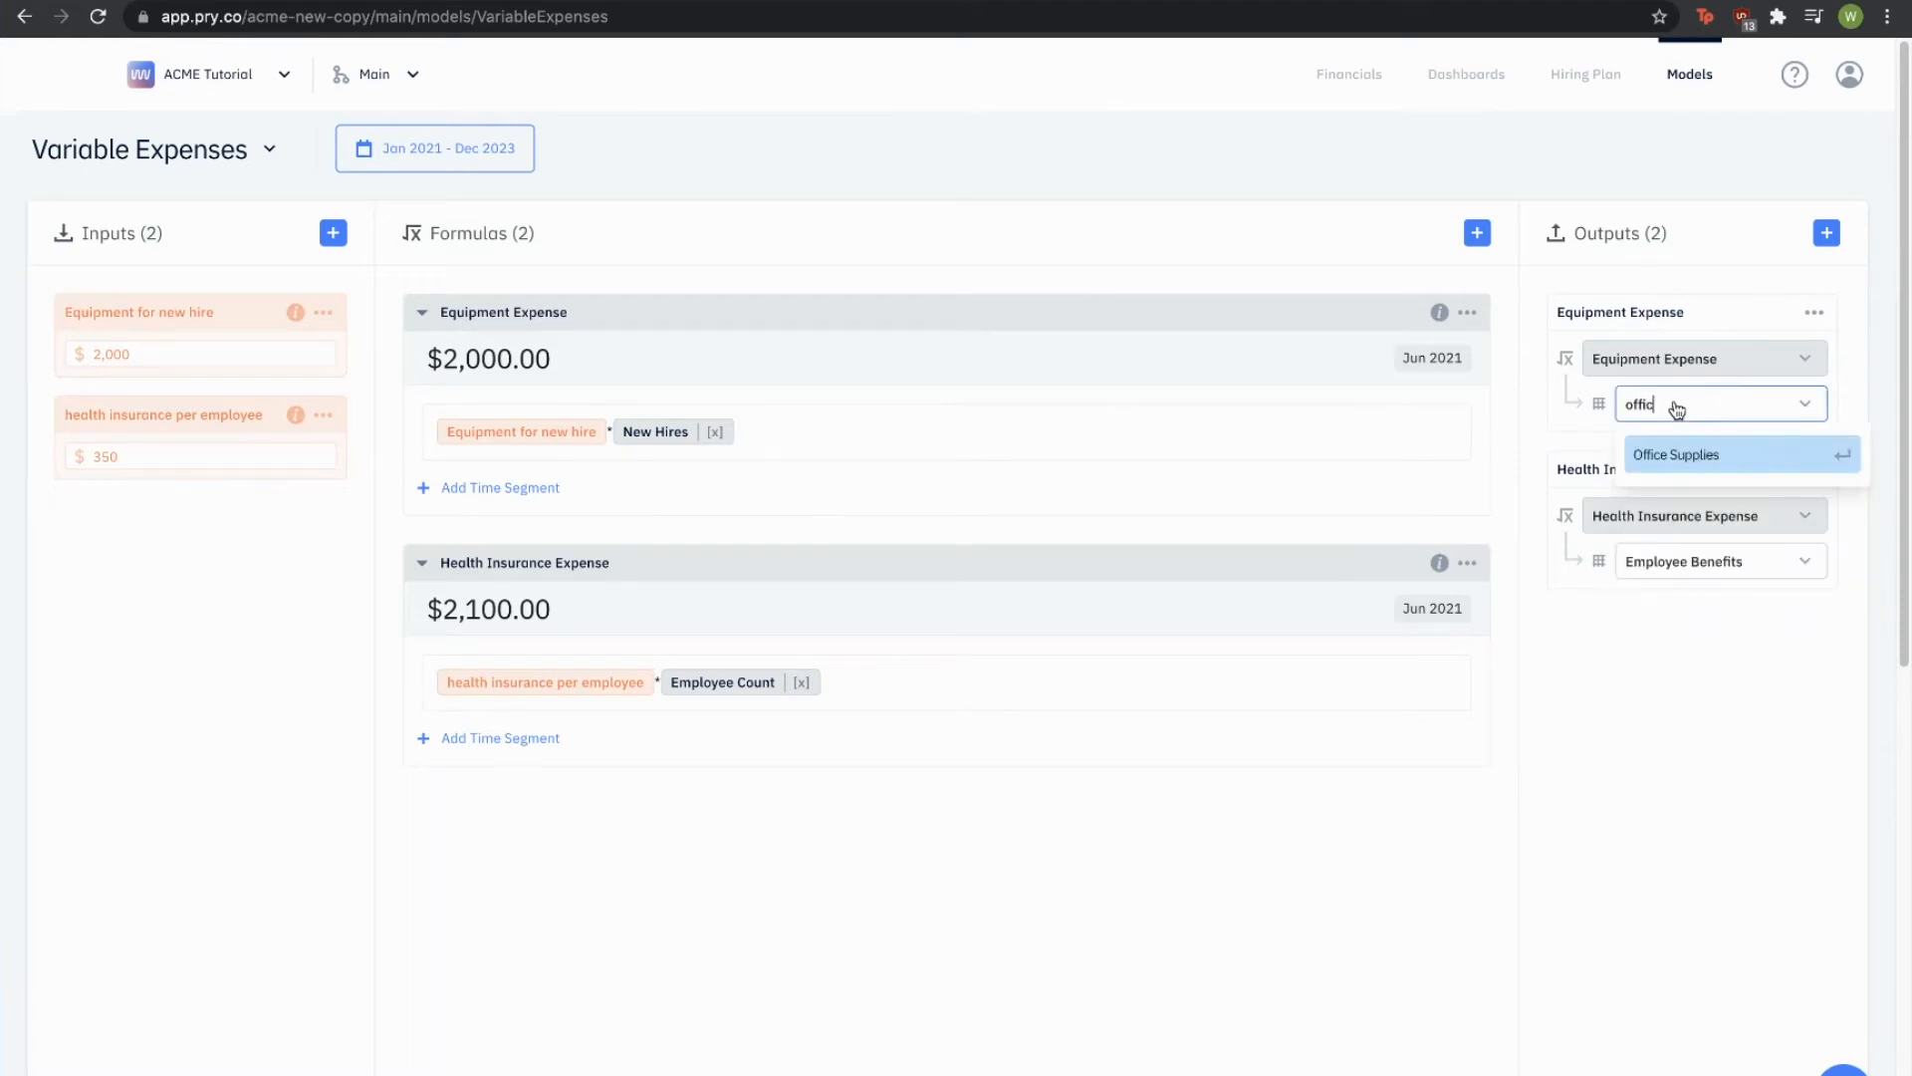
key("Return")
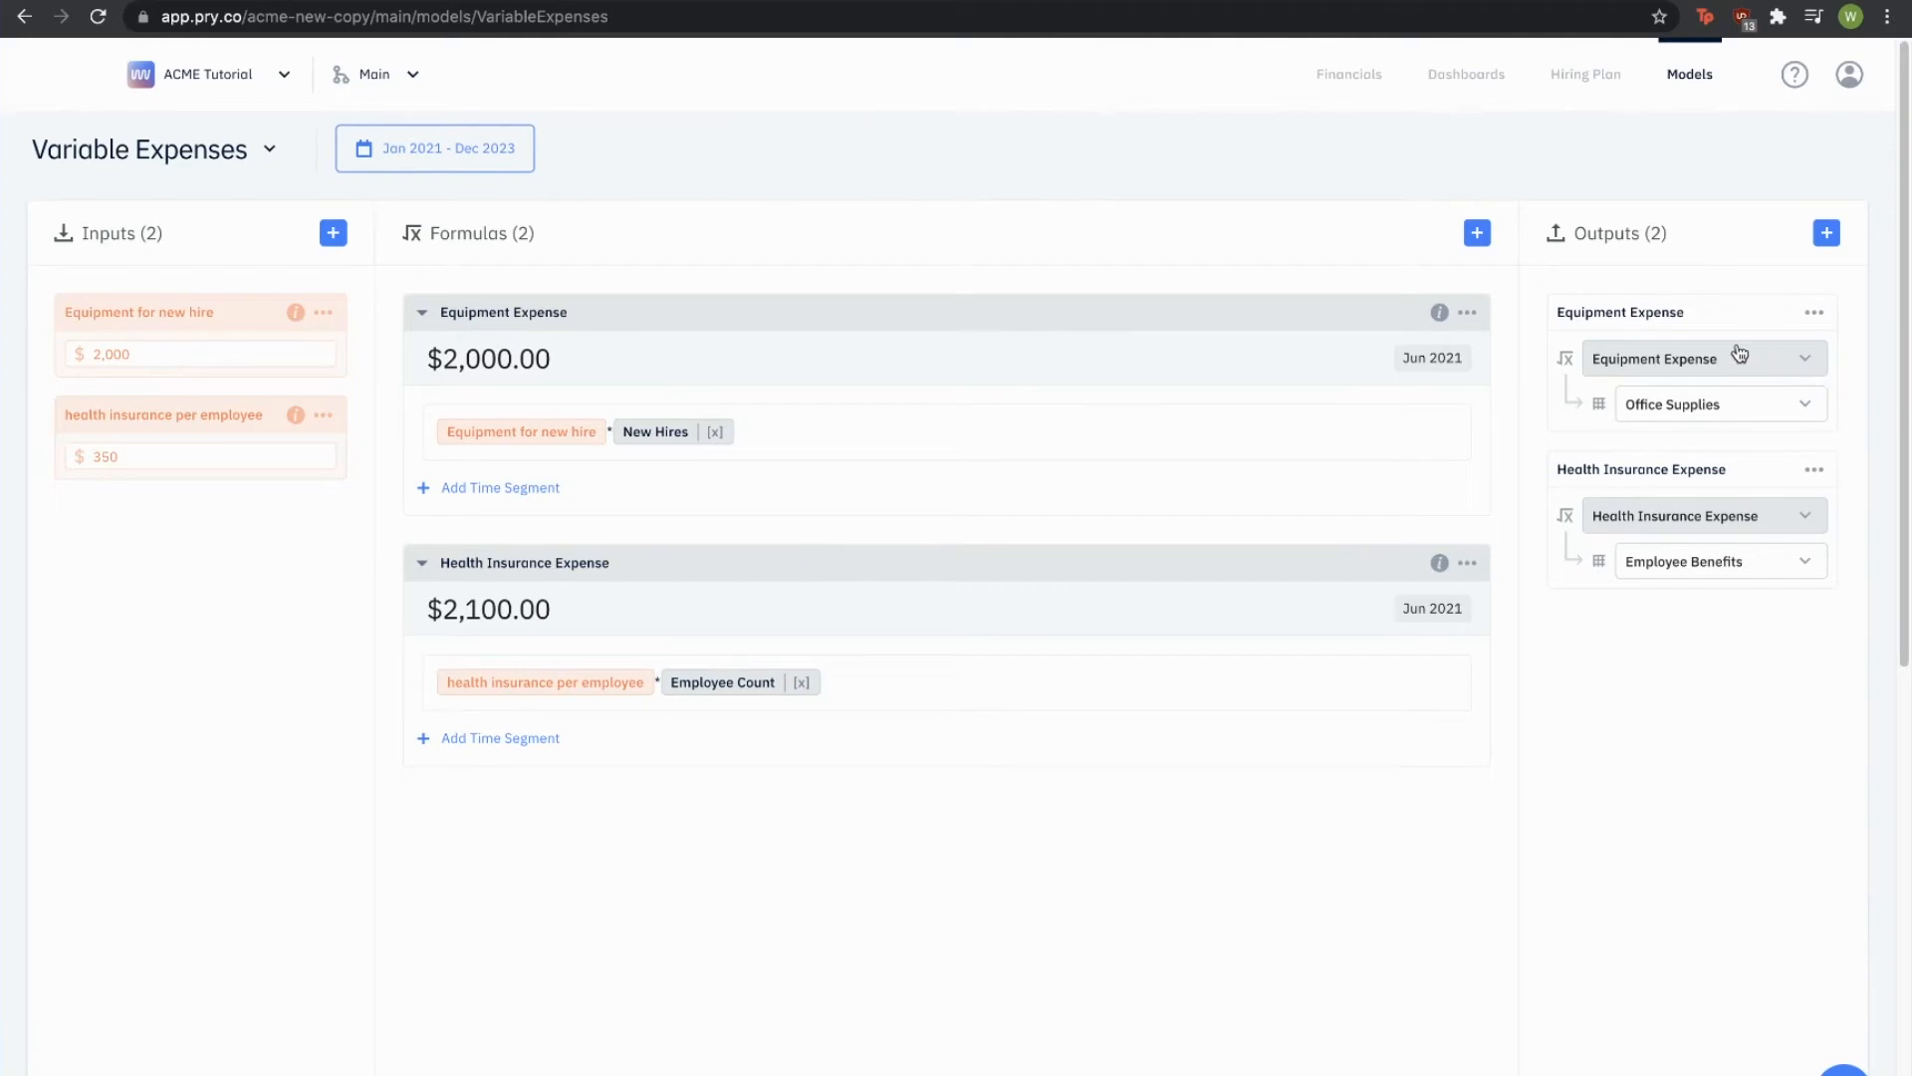
Step: Return to the Financial Report and examine the modelled expense rows, including the transaction behind the October 2021 Employee Benefits amount
left_click(1349, 74)
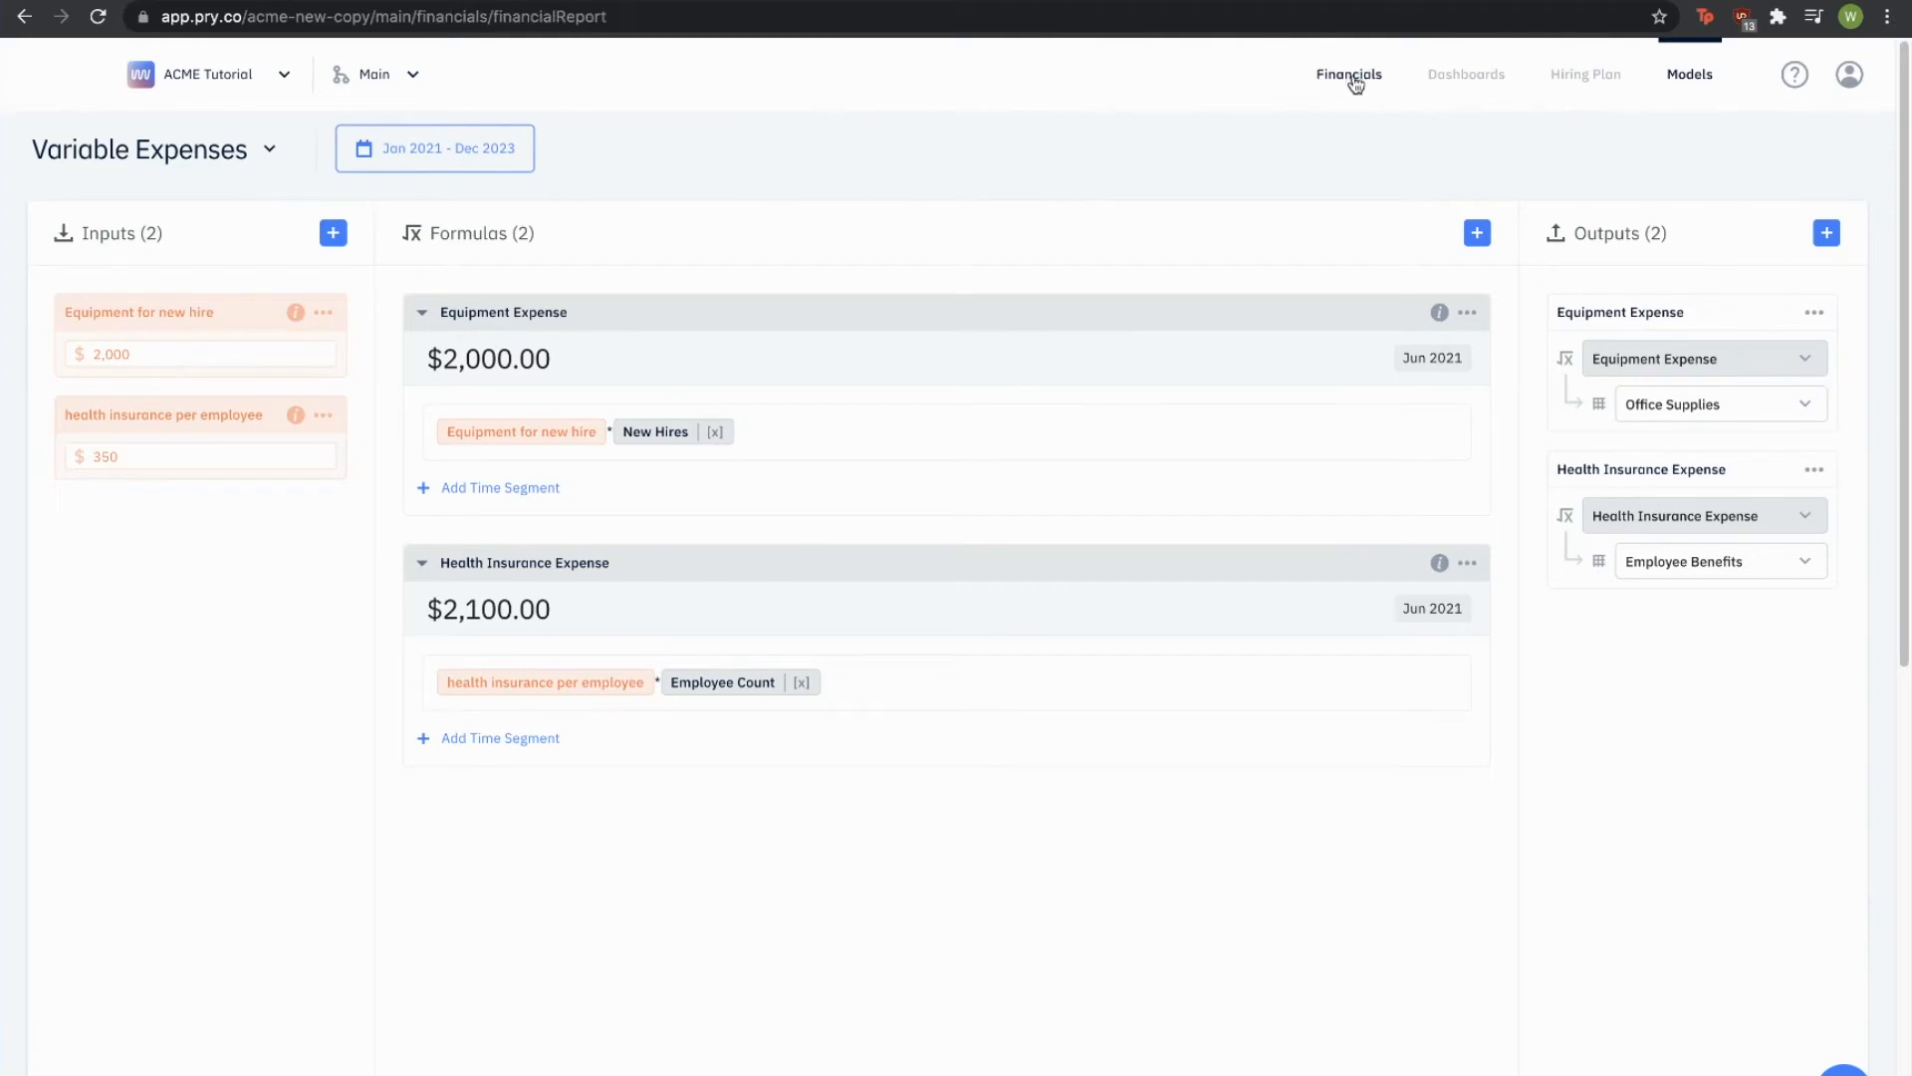
scroll(1058, 590, "down", 7)
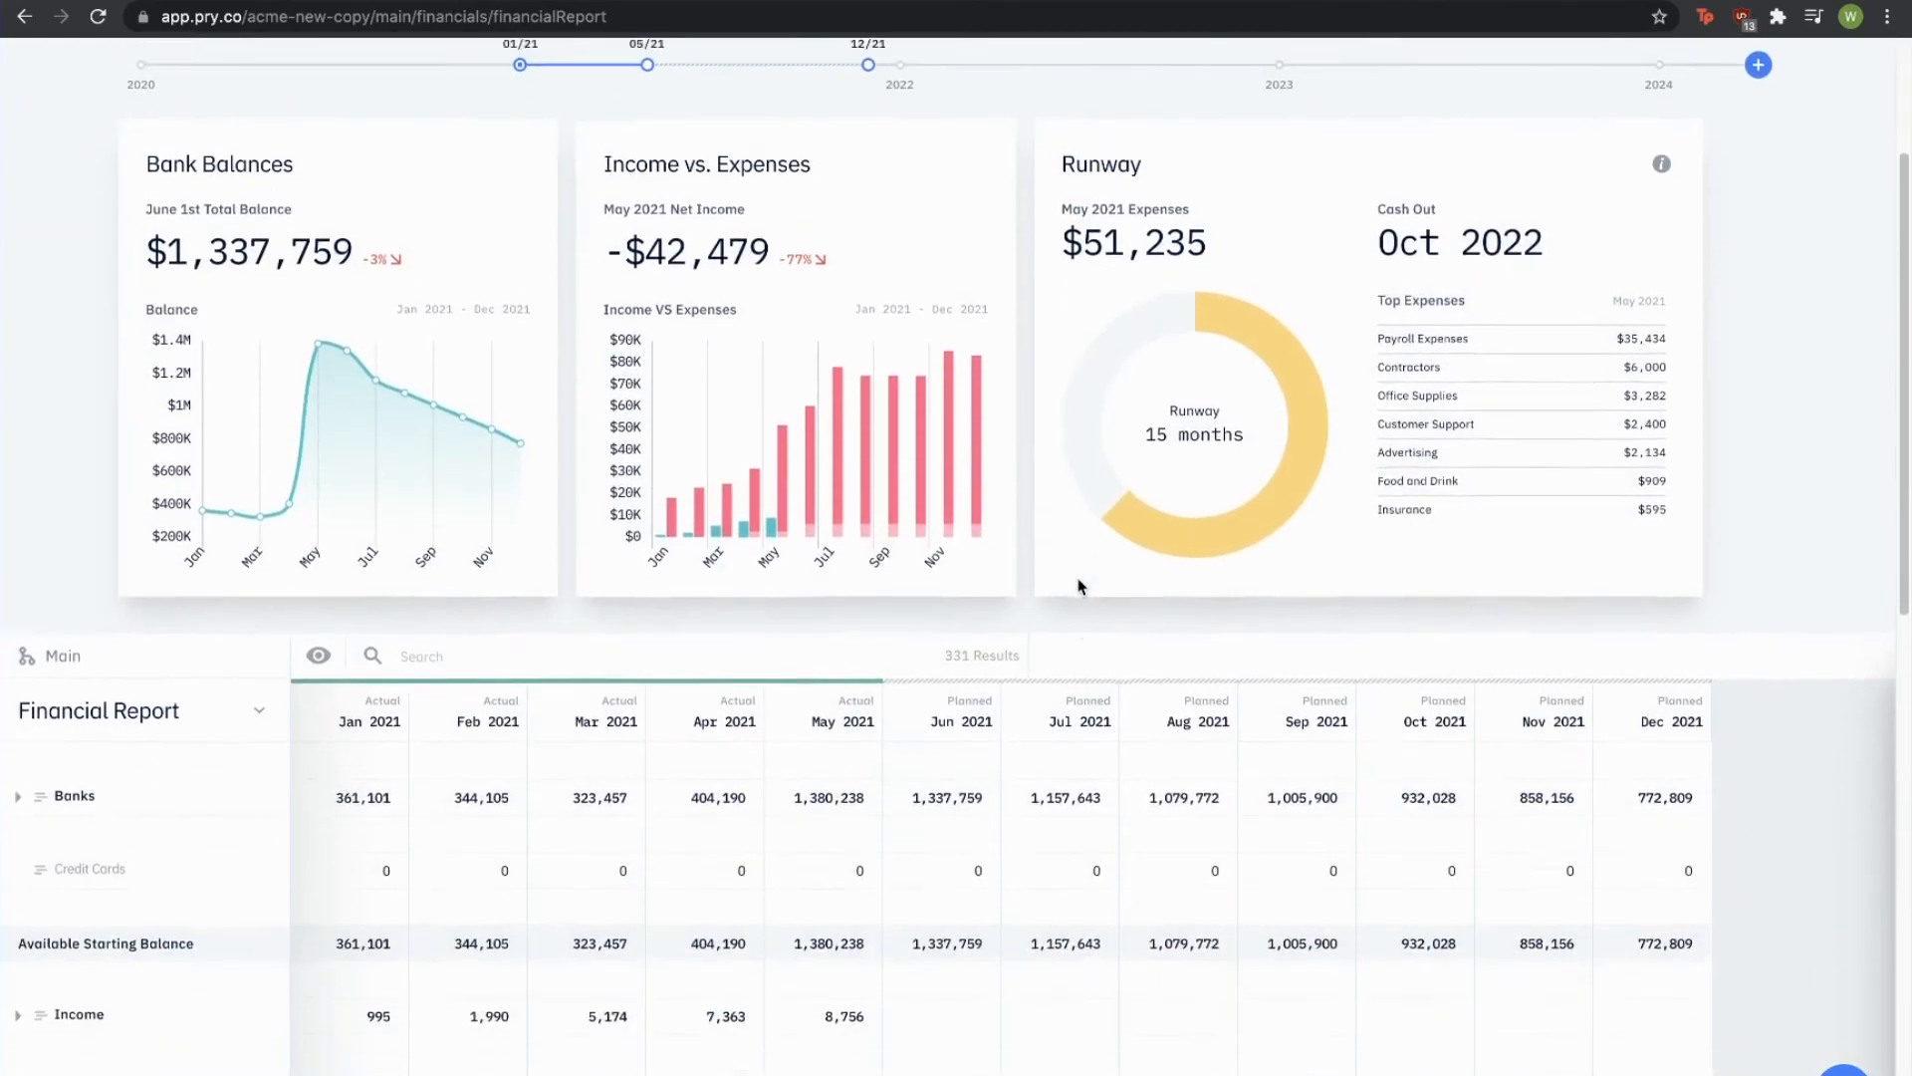
scroll(1086, 592, "down", 5)
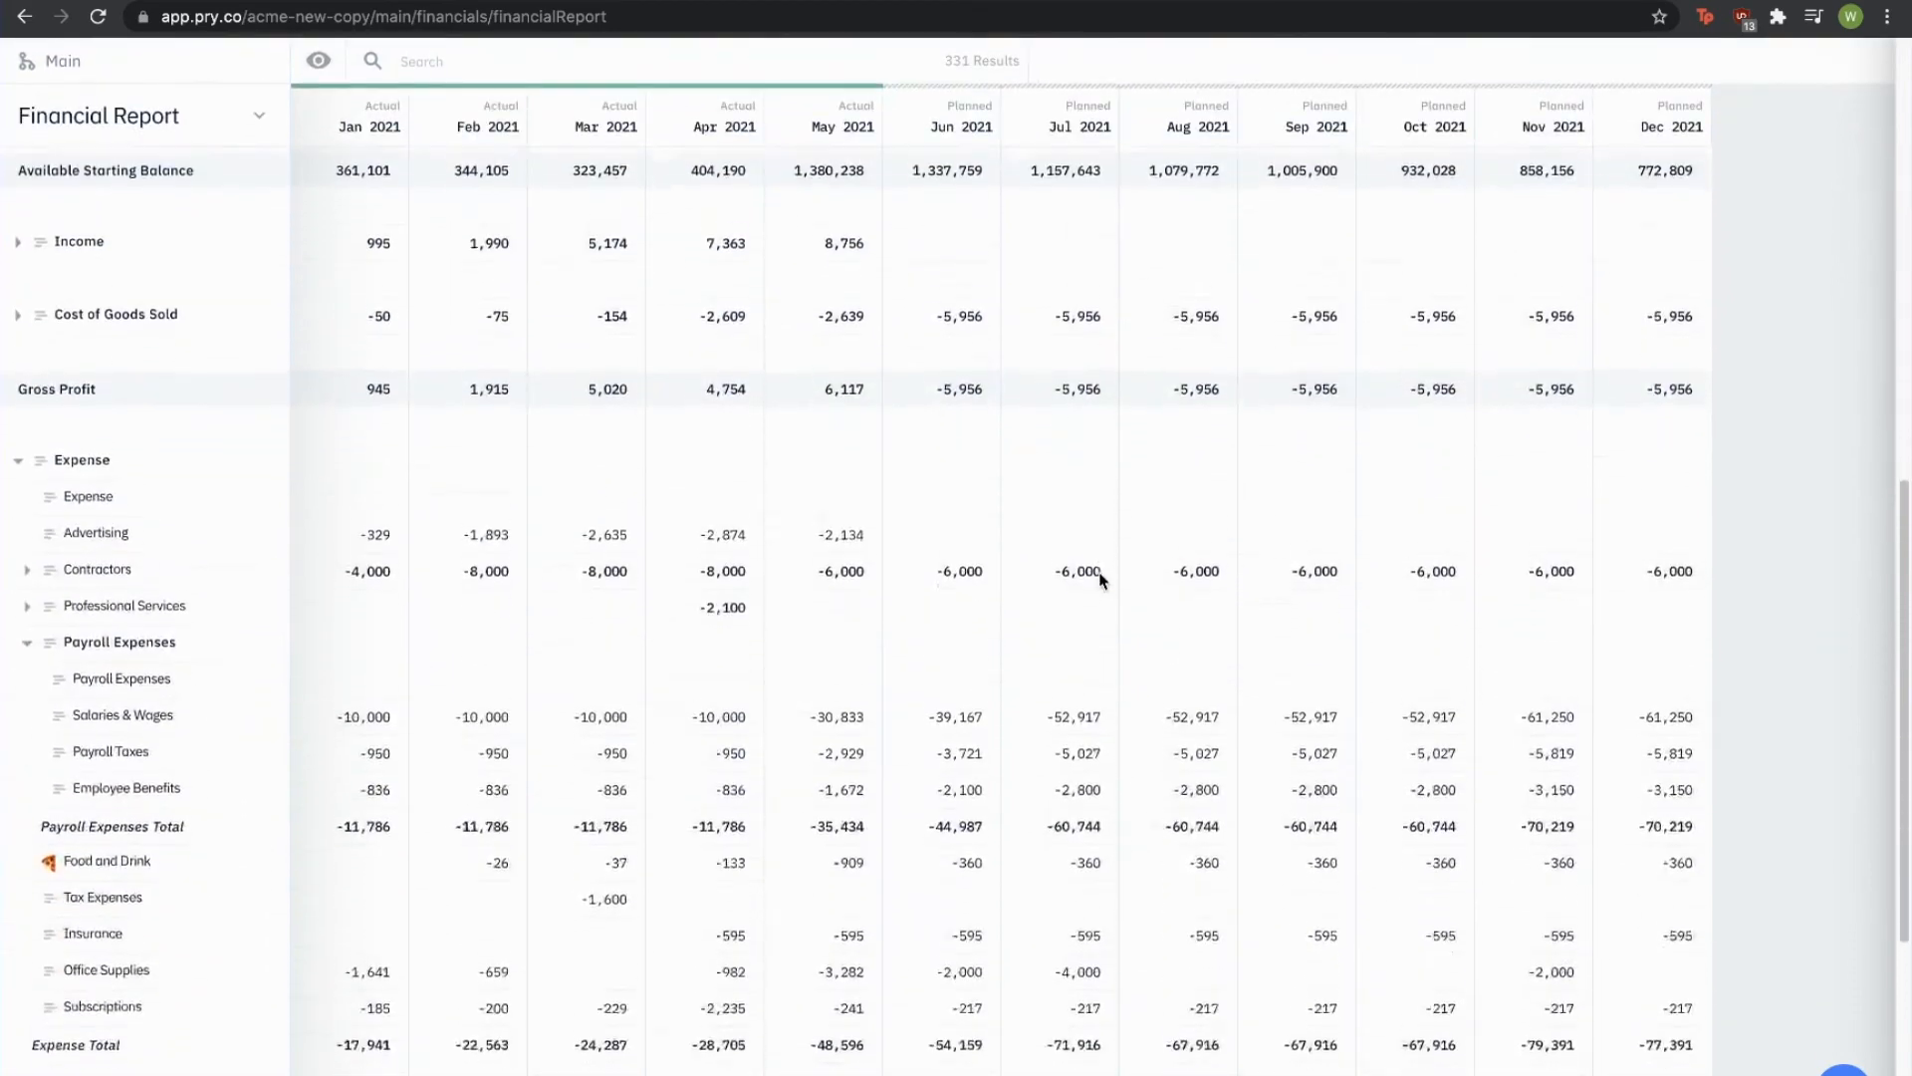
left_click(1069, 880)
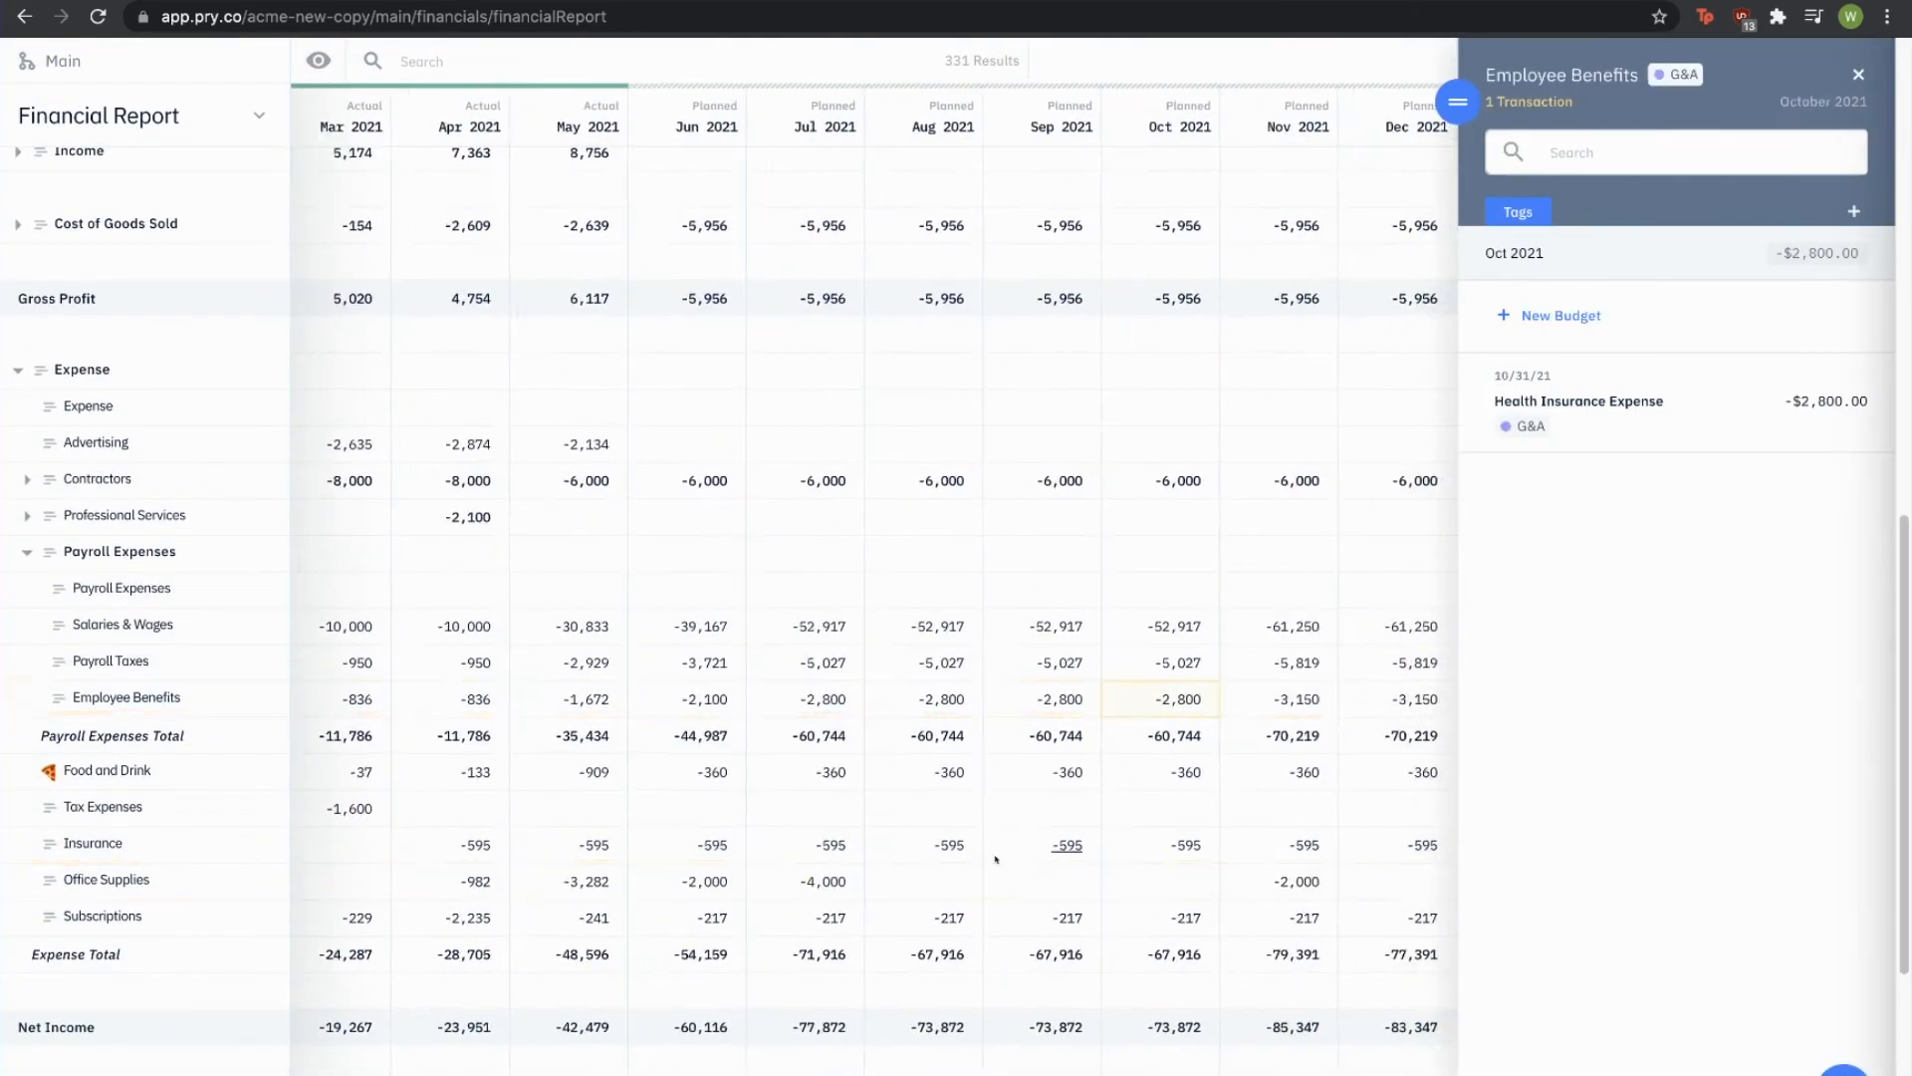
scroll(939, 805, "up", 10)
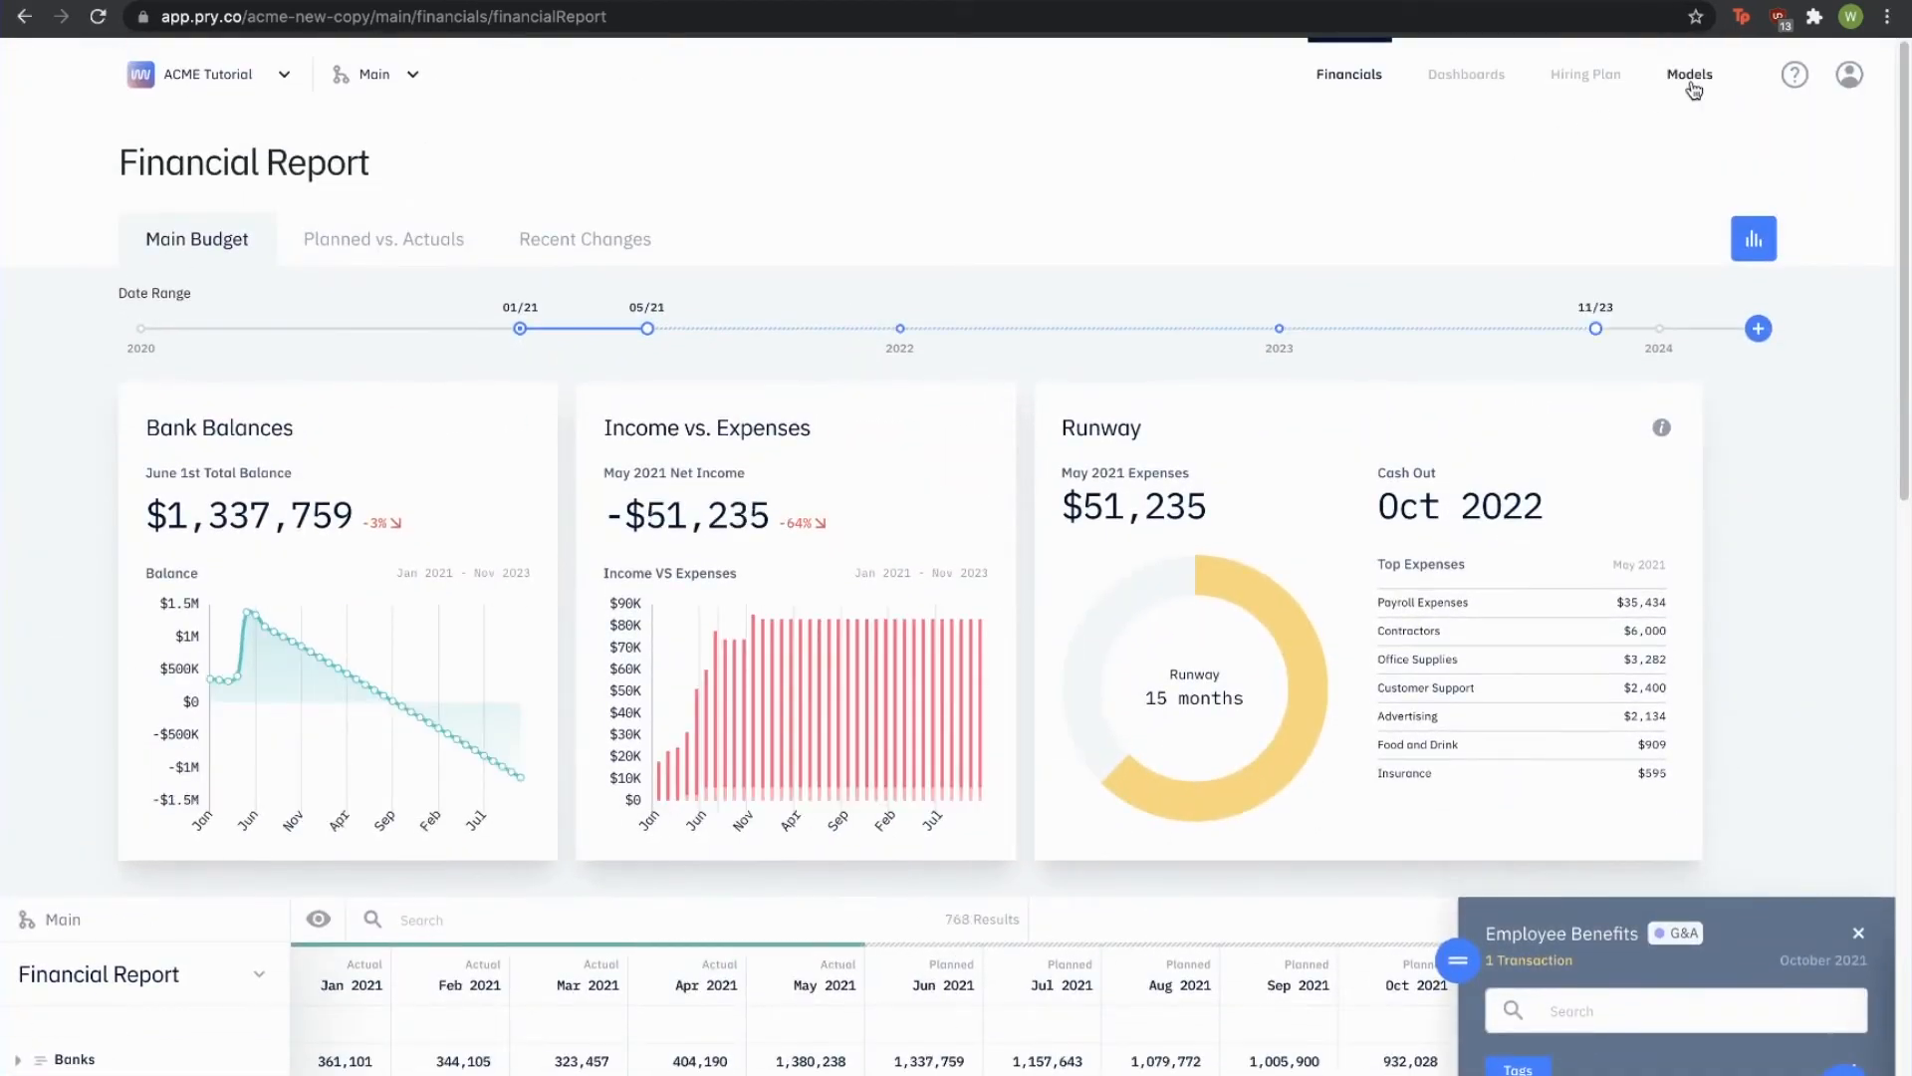
Step: Create a new model and name it Revenue
left_click(1693, 87)
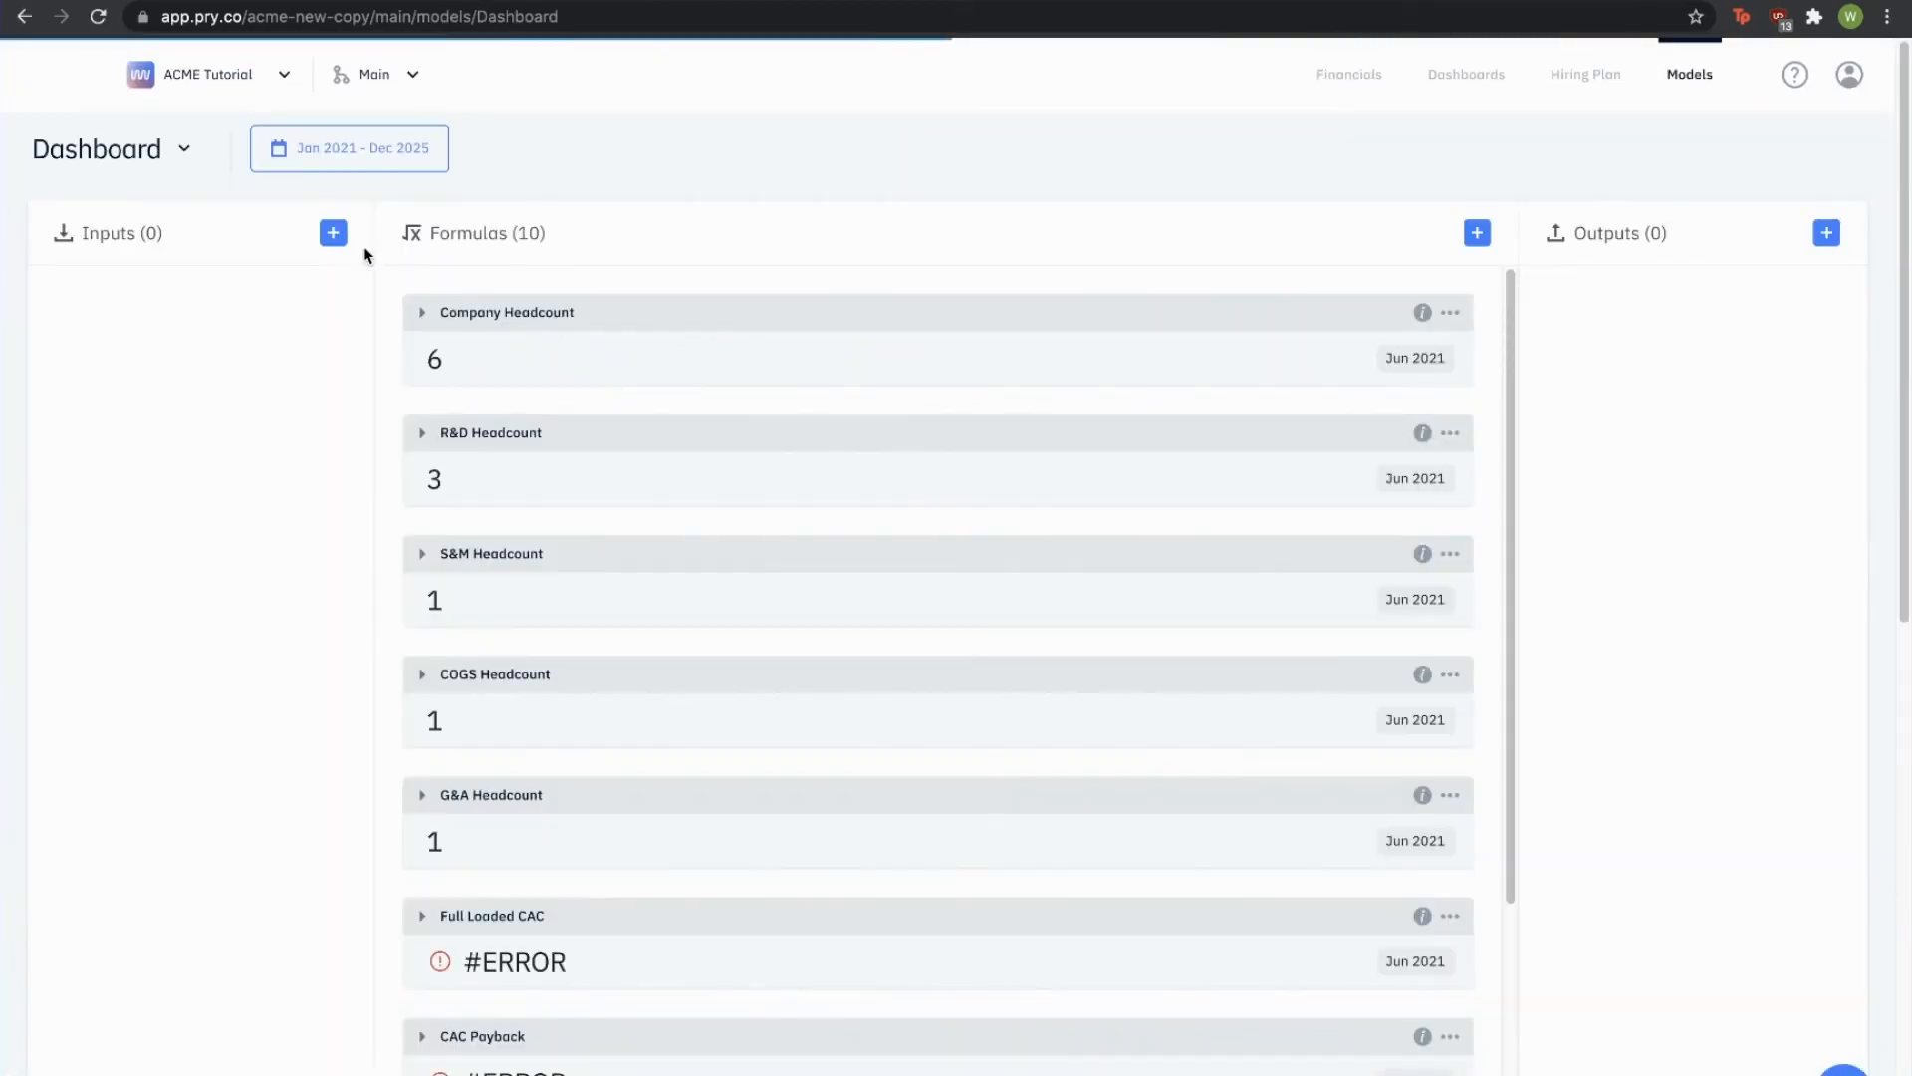
left_click(188, 151)
left_click(312, 200)
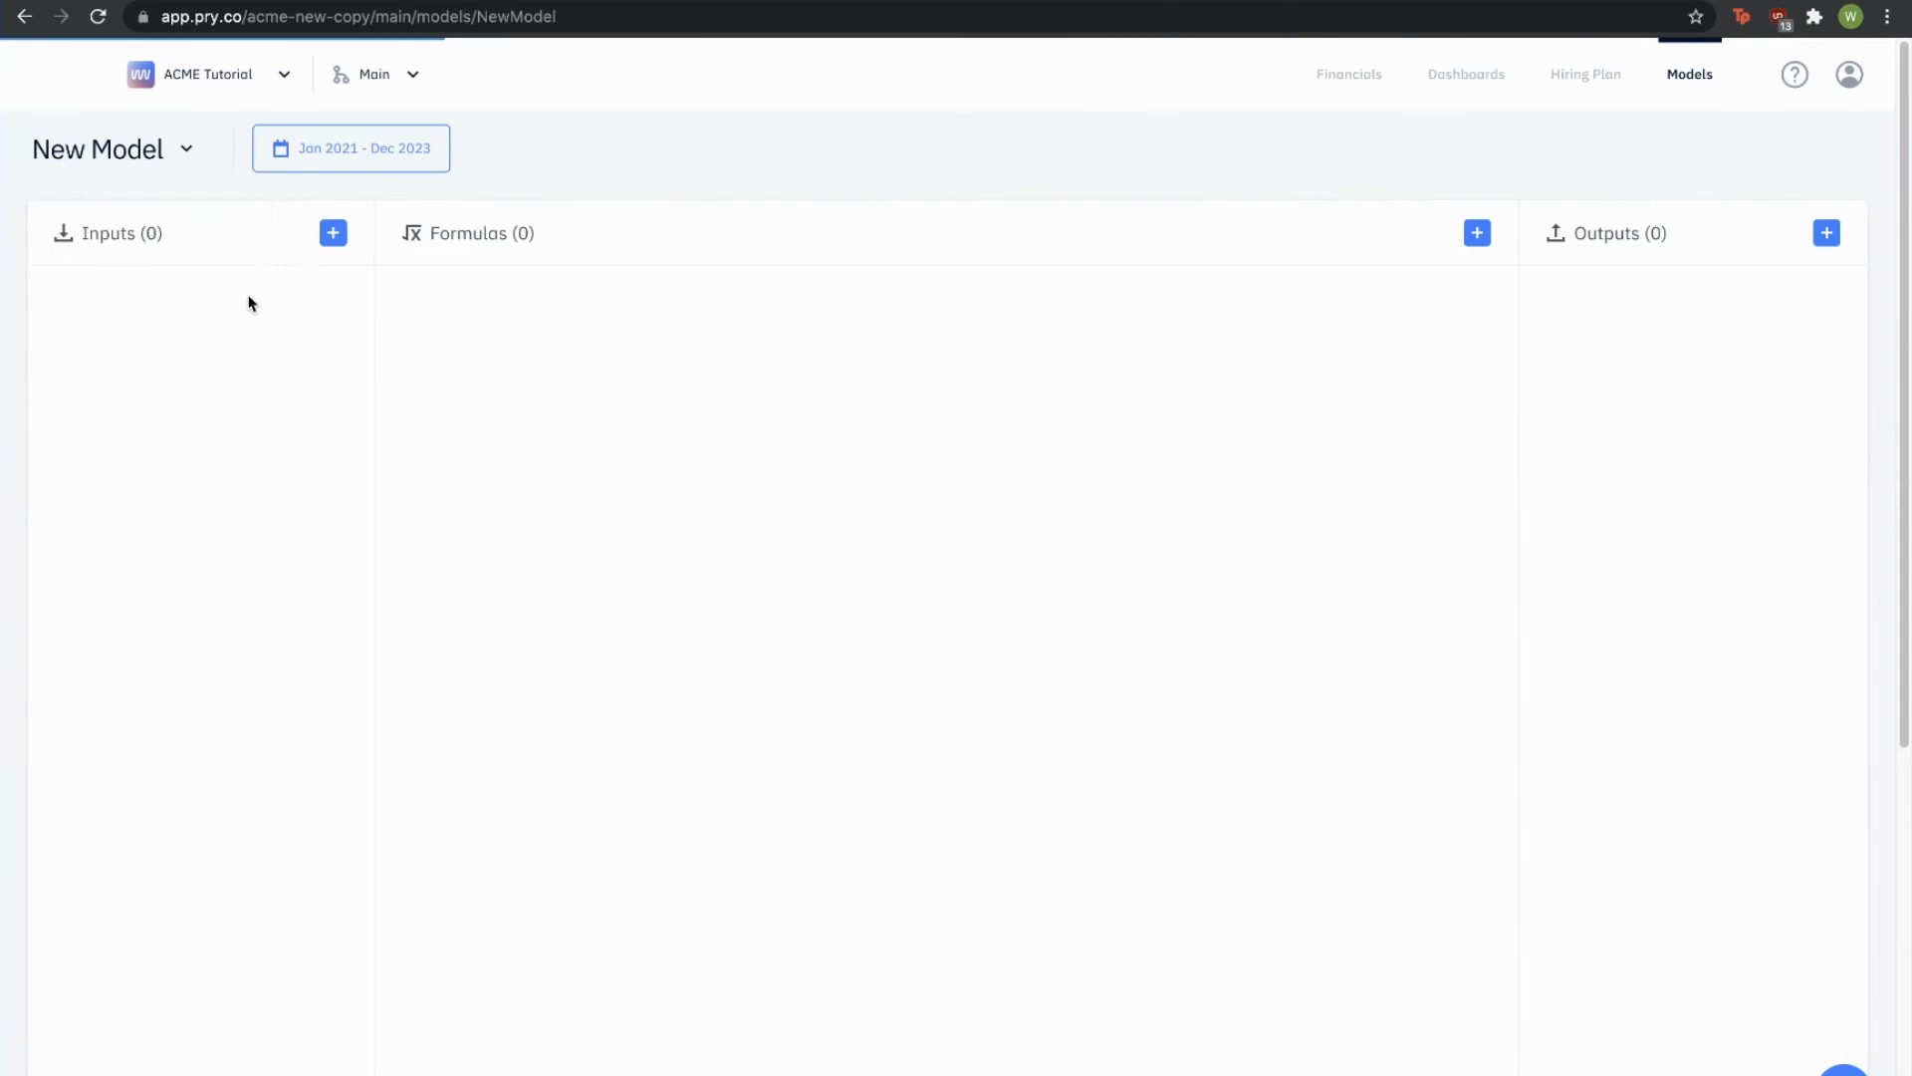
left_click(186, 150)
left_click(308, 318)
left_click(354, 332)
type("Revenue")
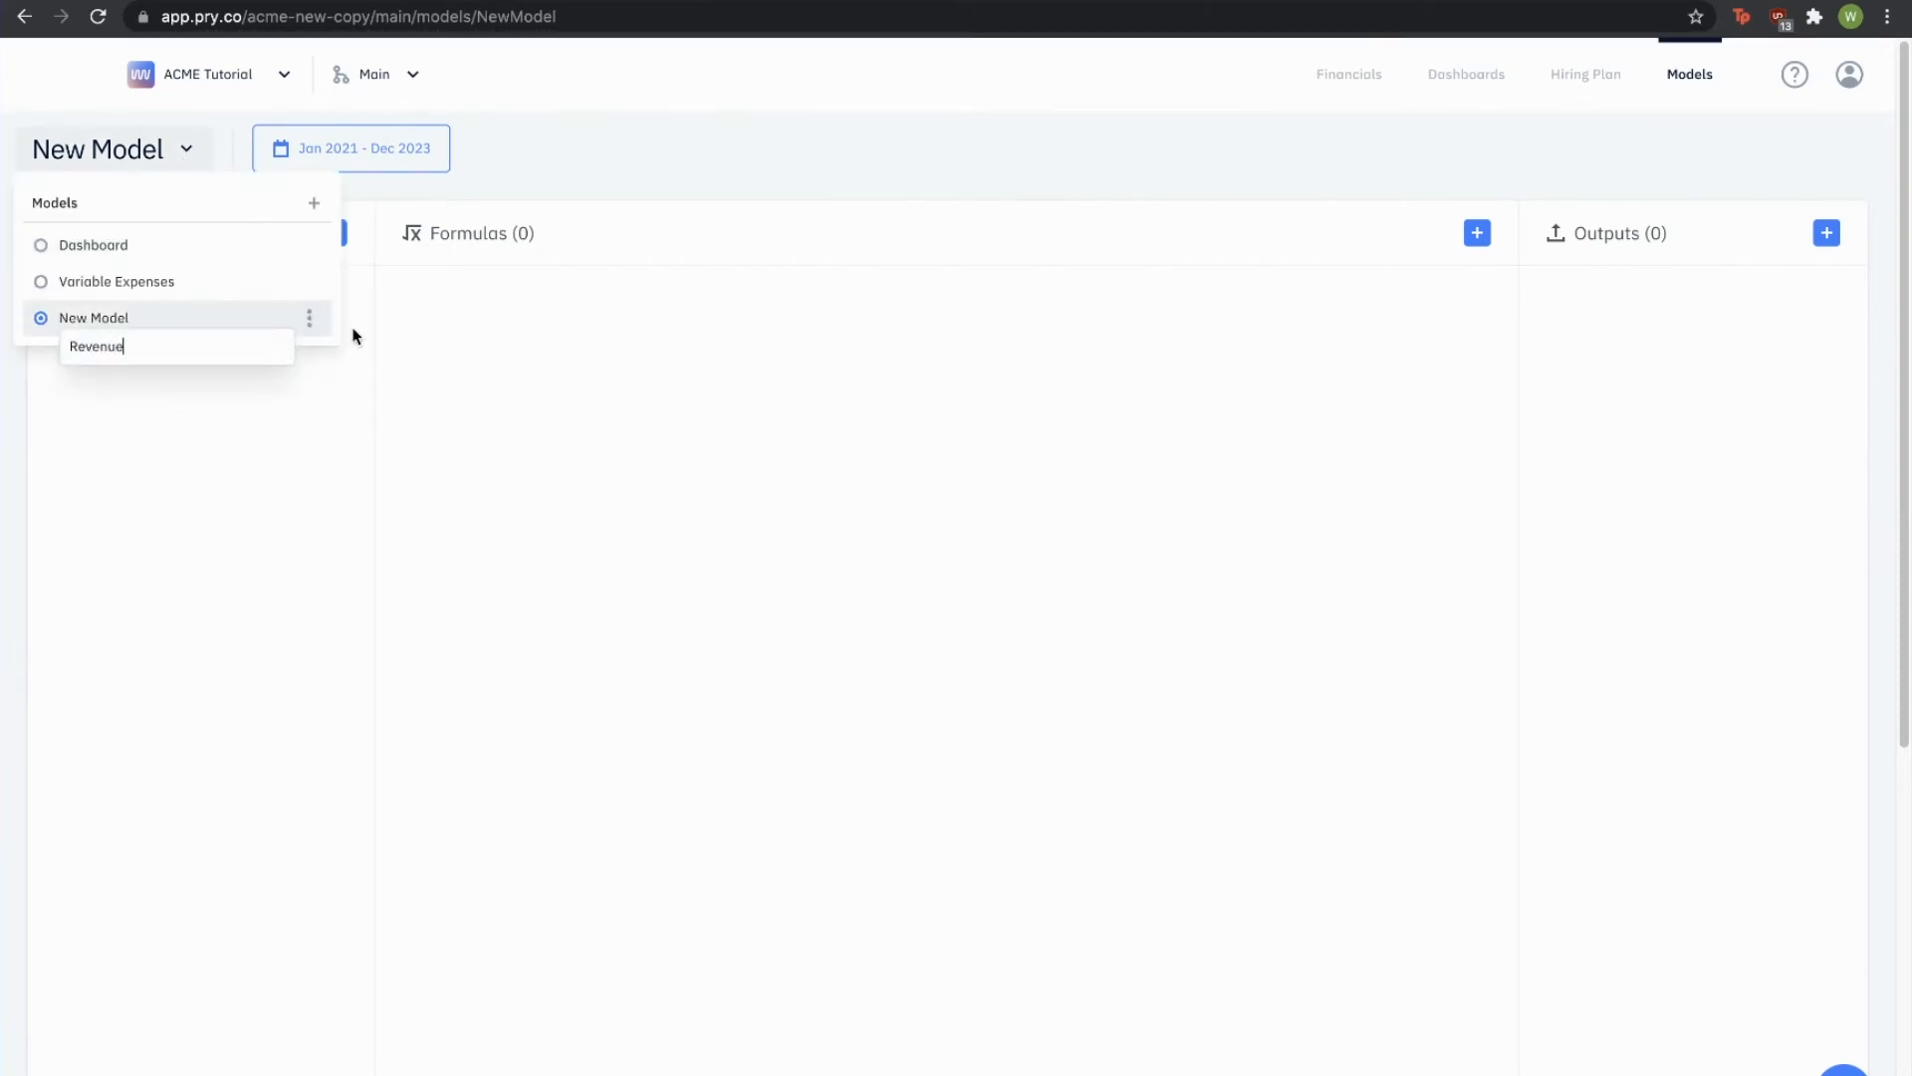
key("Return")
Step: Add a number input, a percentage input and a currency input to the Revenue model
left_click(333, 233)
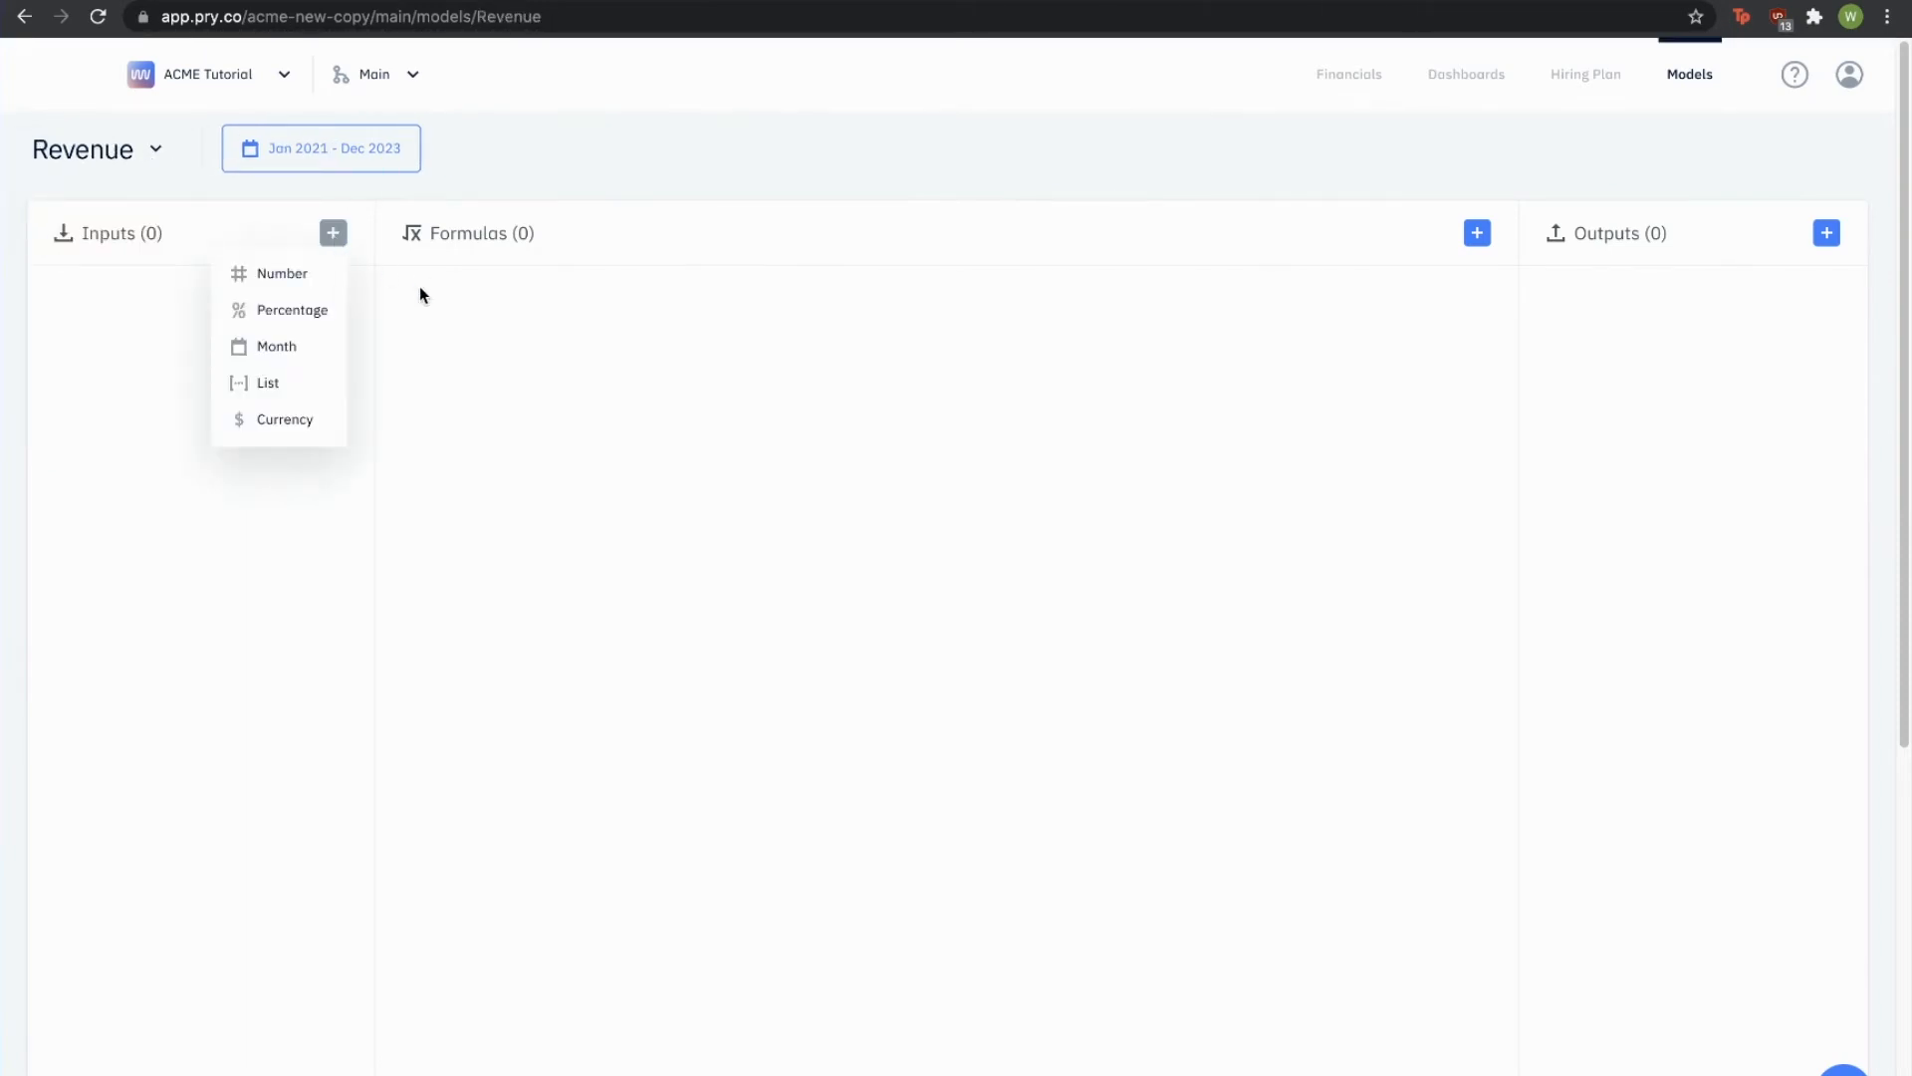
left_click(282, 273)
left_click(332, 233)
left_click(292, 309)
left_click(332, 233)
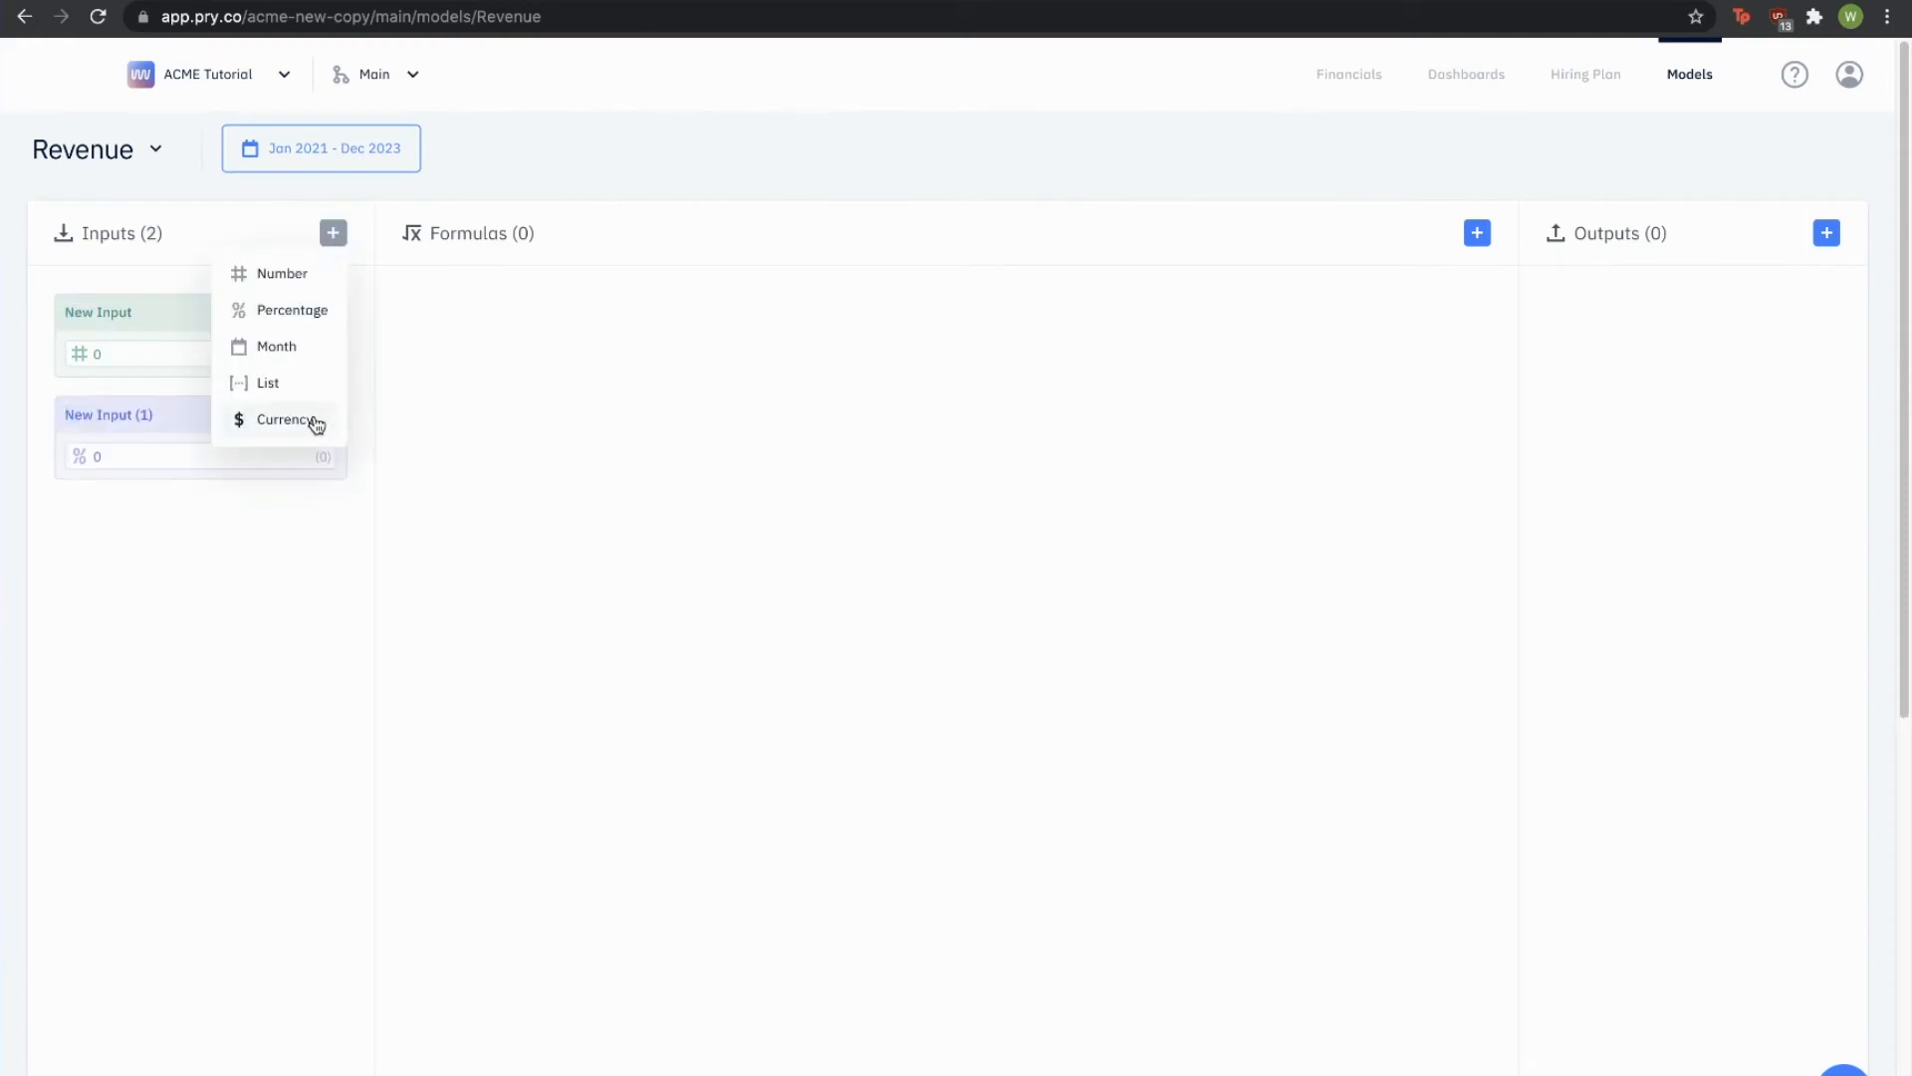
left_click(314, 420)
Step: Name the number input Initial Customer Count with a value of 15, and the percentage input Monthly Growth with a value of 25
left_click(109, 311)
type("Initial Customer Count")
key("Return")
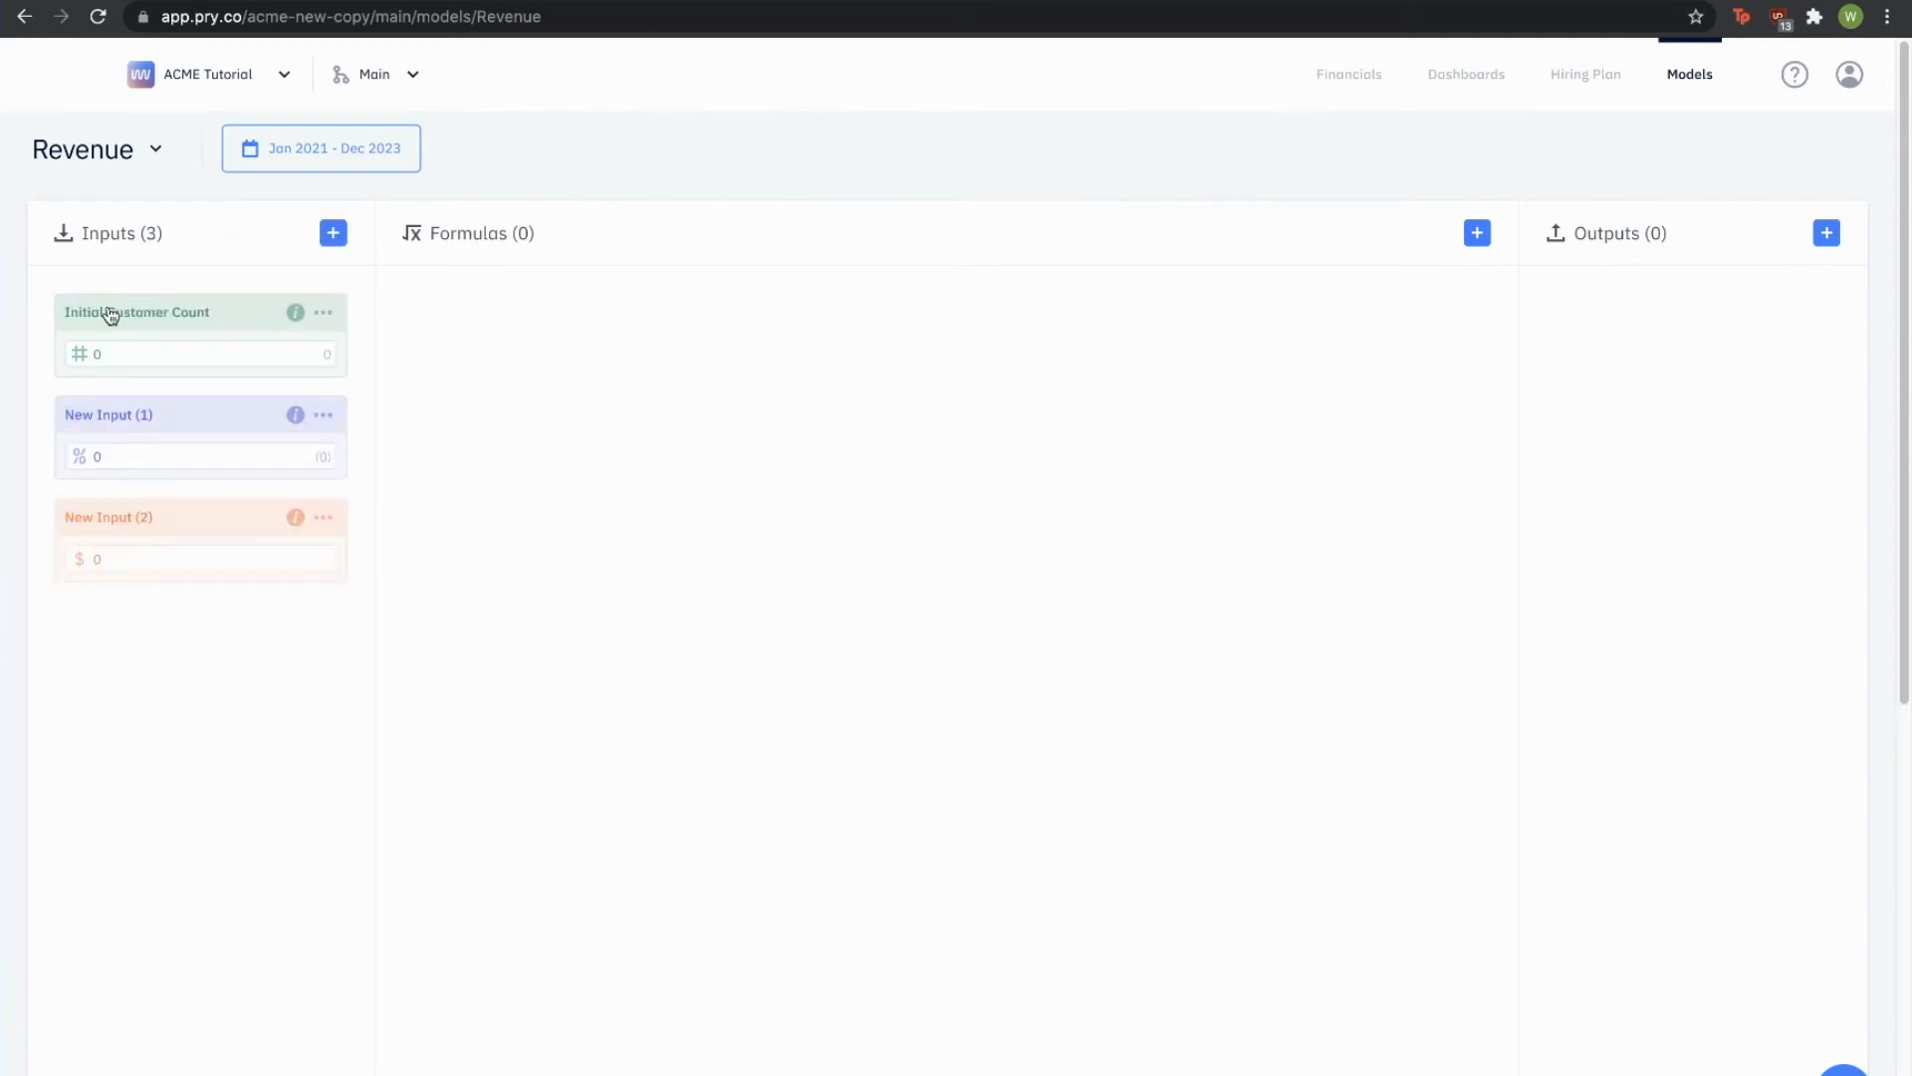
type("15")
left_click(108, 414)
type("Monthly Growth")
key("Return")
left_click(136, 449)
type("25")
Step: Name the currency input Subscription Fee and set it to 200
left_click(128, 517)
type("Subscription Fee")
key("Return")
Step: Set the model's date range to start in August 2021
left_click(339, 149)
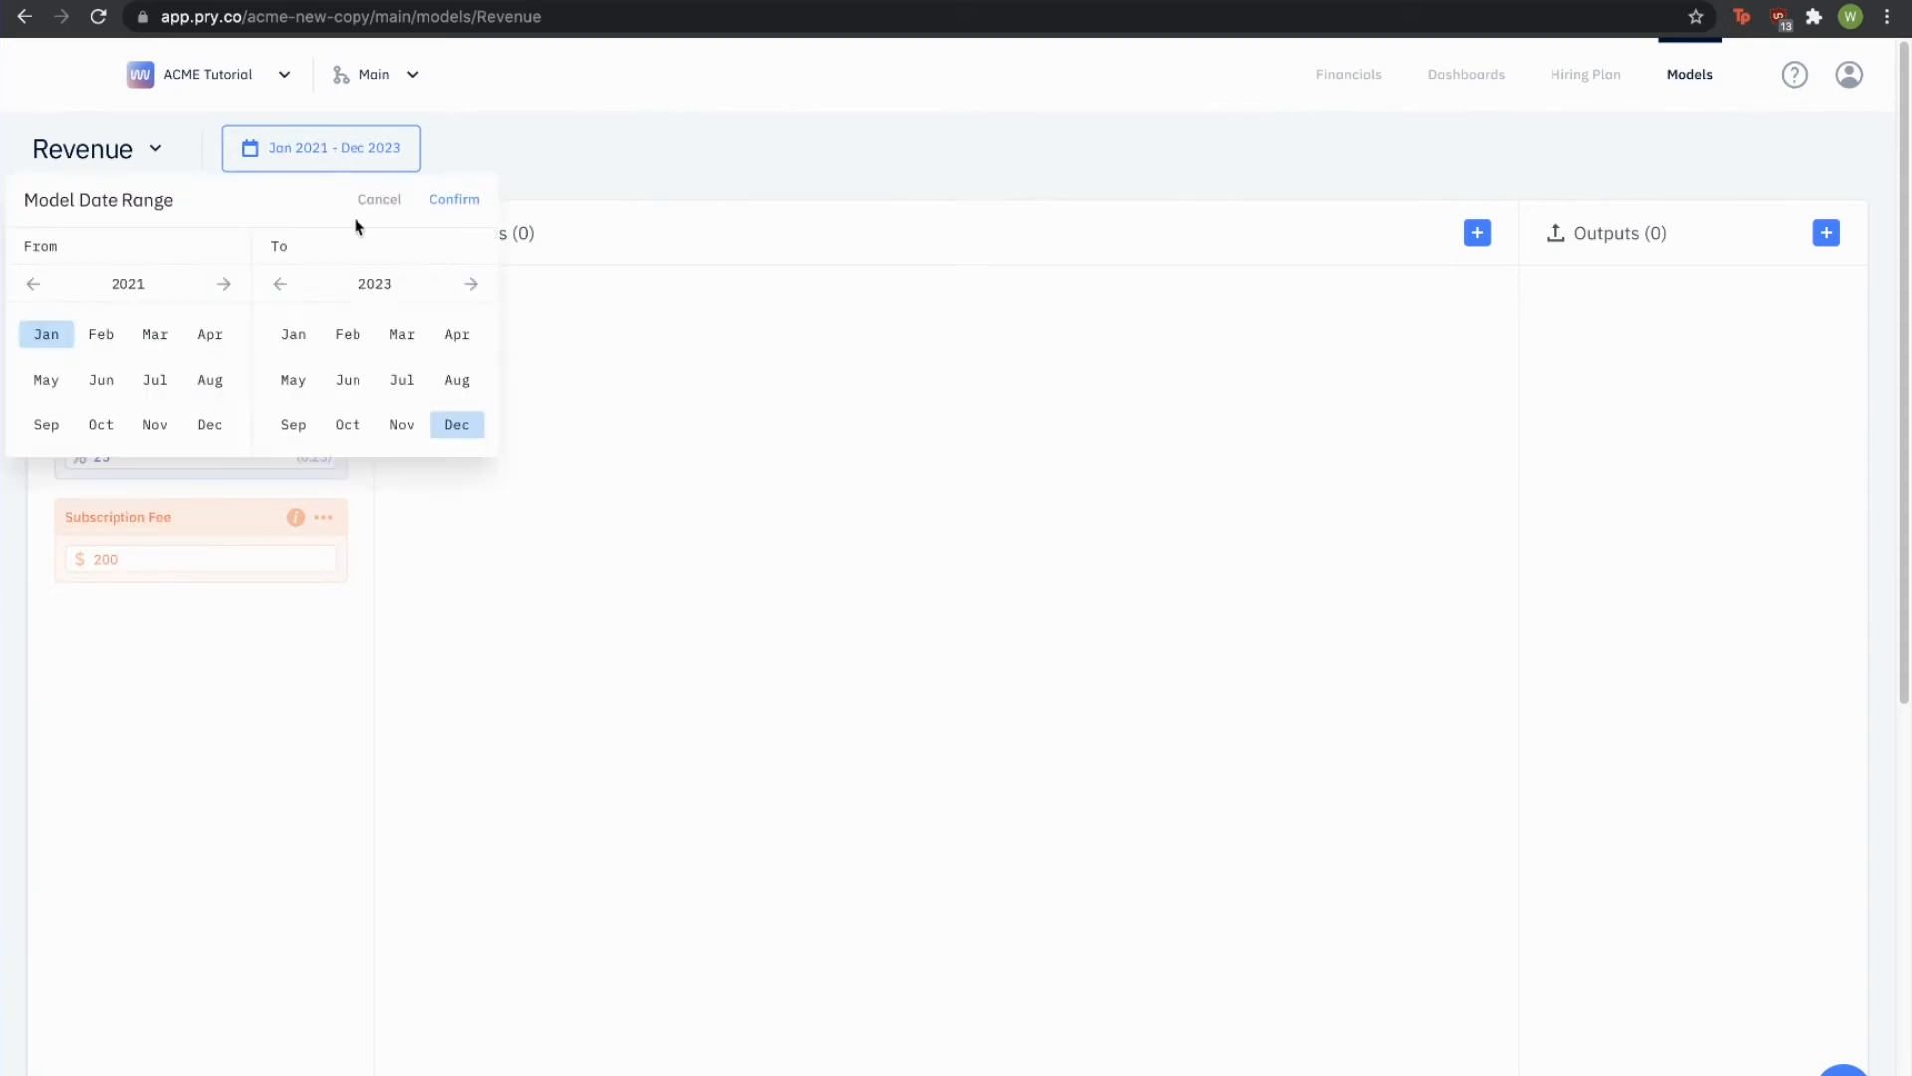
left_click(209, 380)
left_click(450, 196)
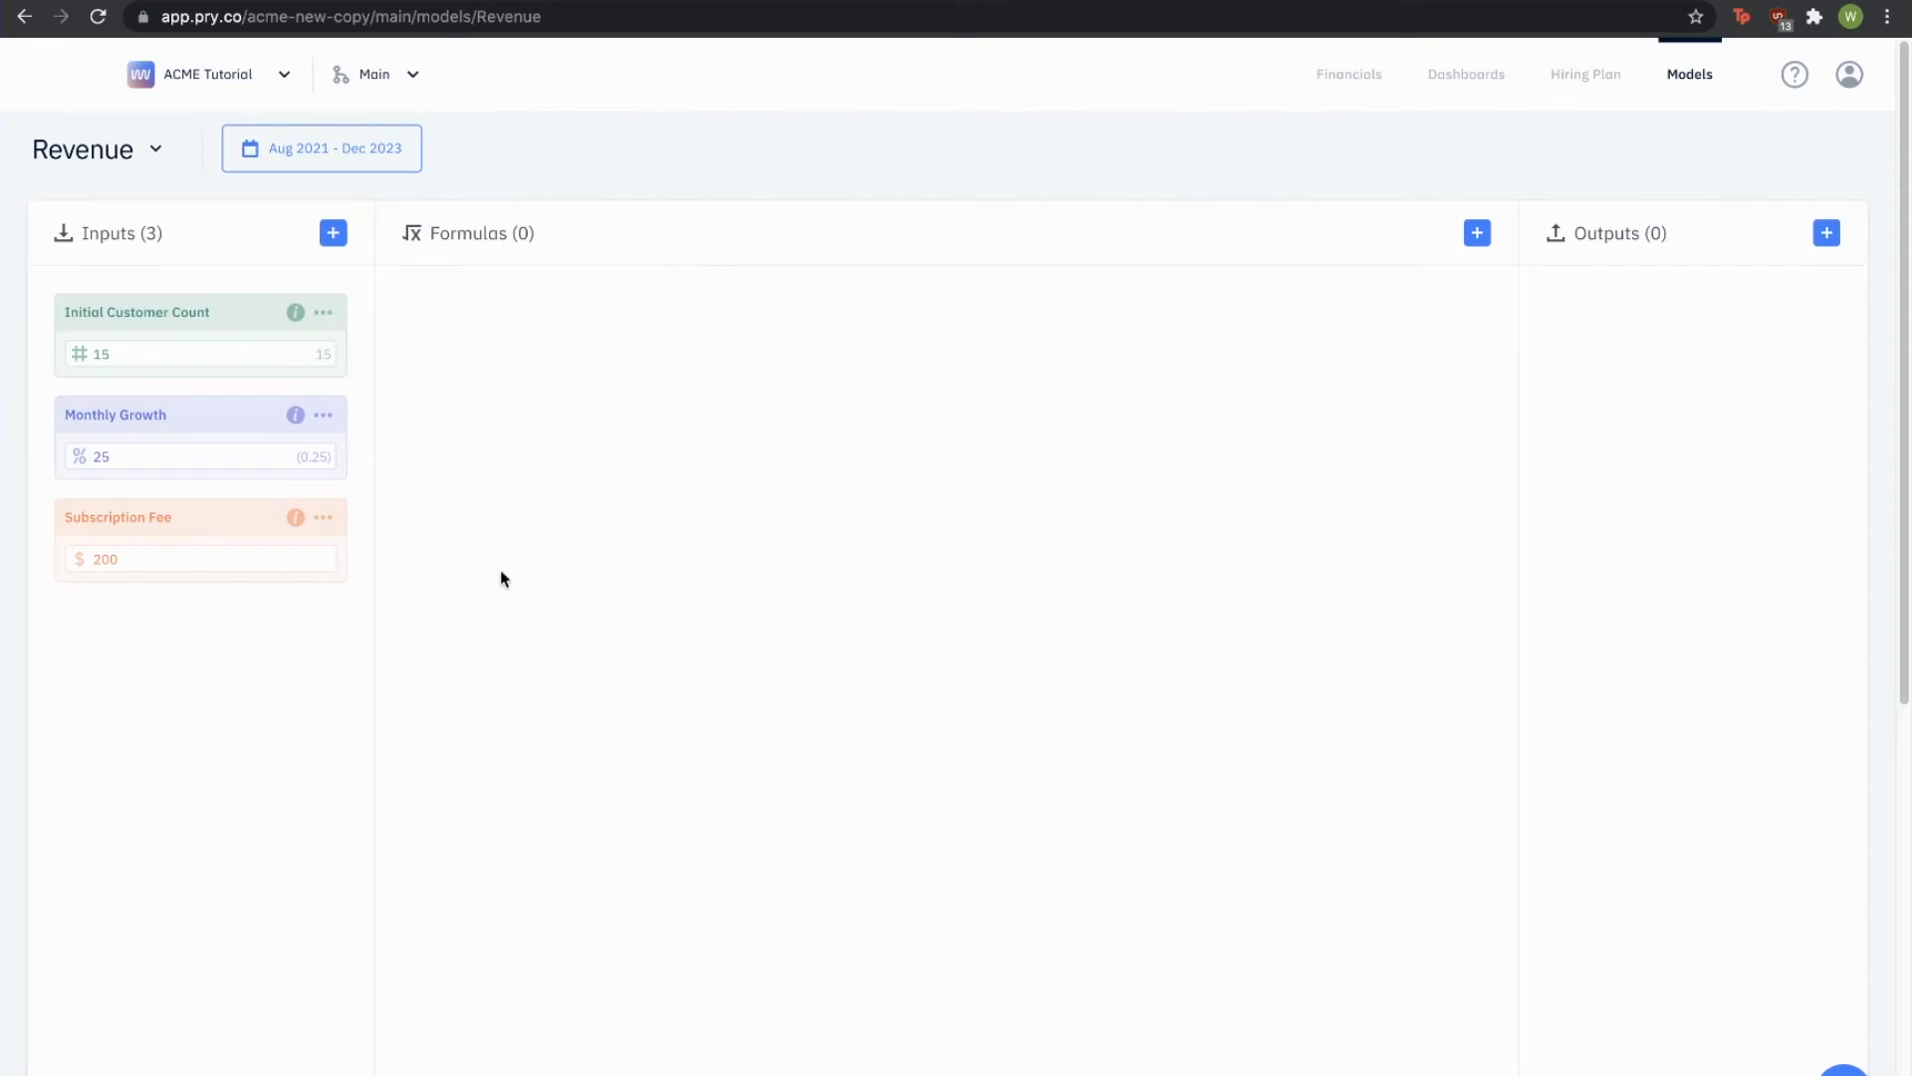
Step: Add two formulas and name them Total Customers and New Customers
left_click(1478, 233)
left_click(1479, 233)
left_click(491, 312)
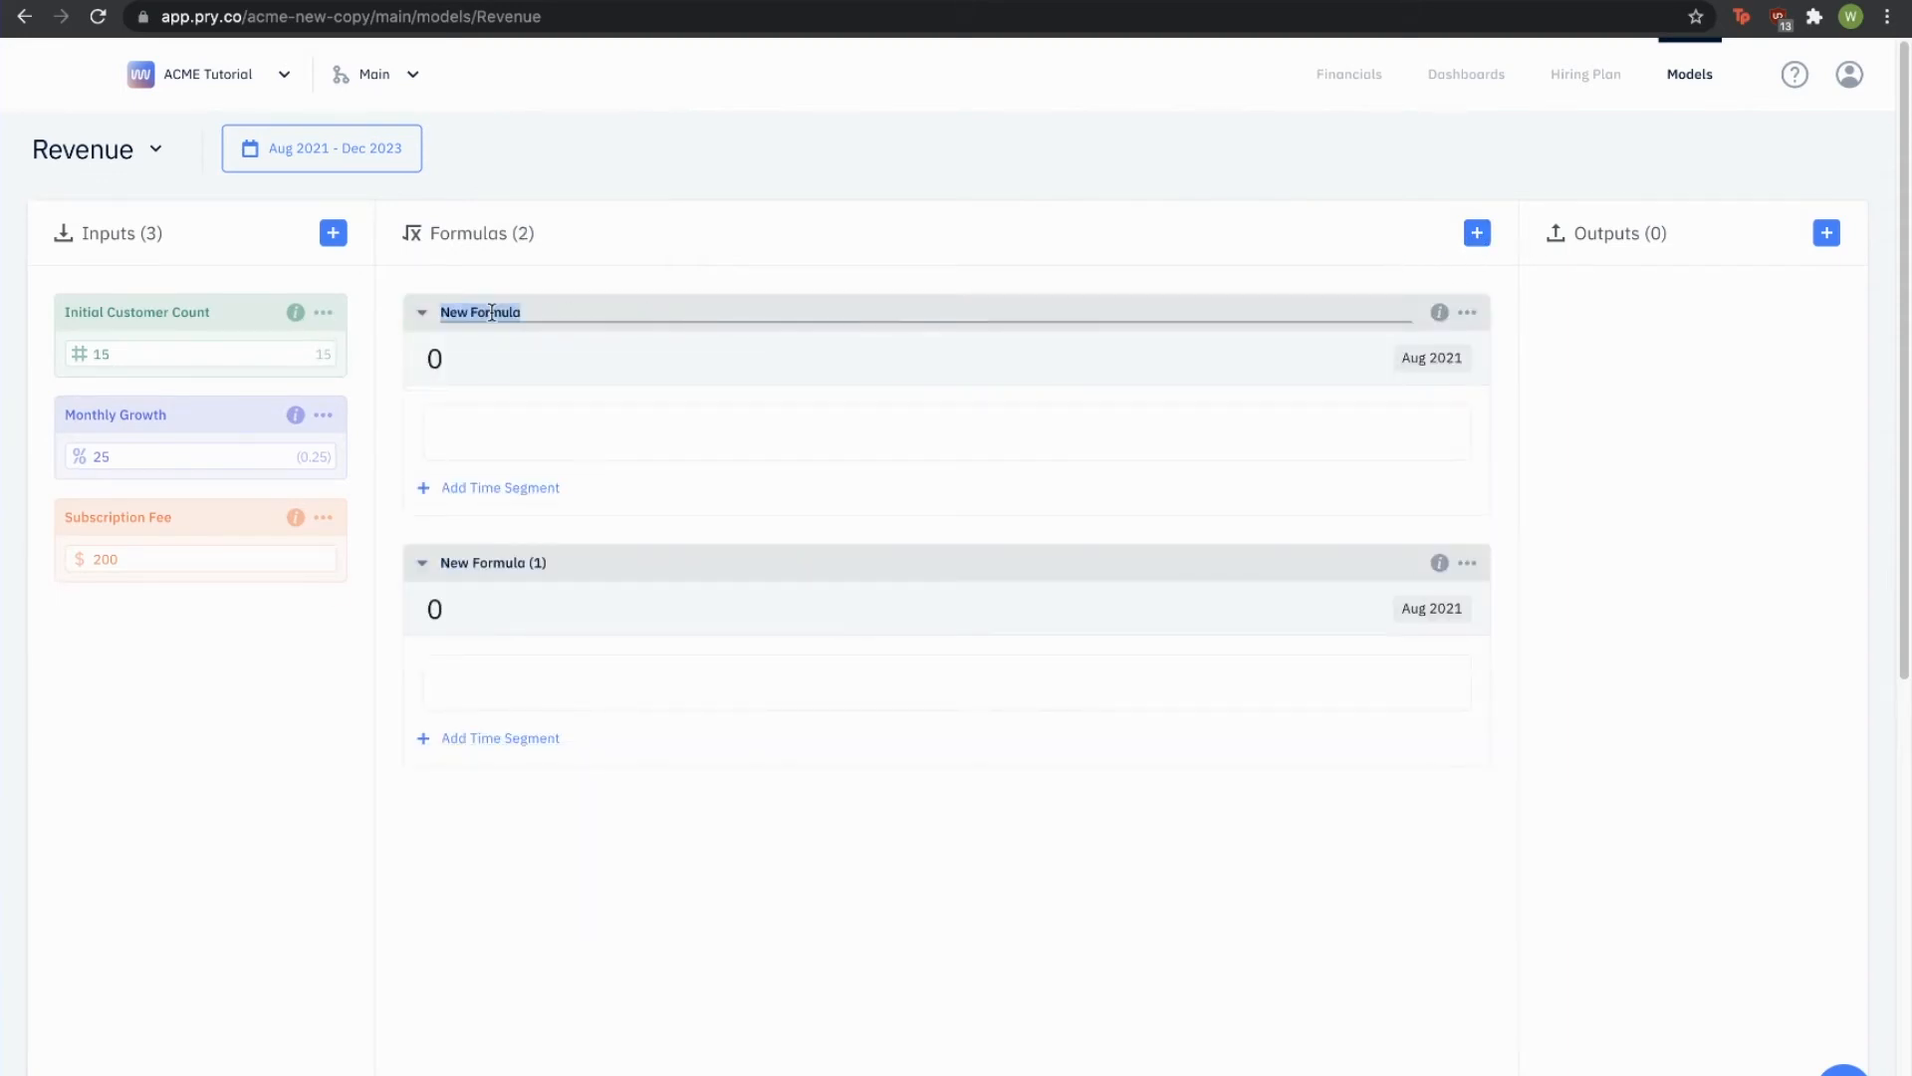
type("Total Customers")
key("Return")
left_click(469, 563)
type("N")
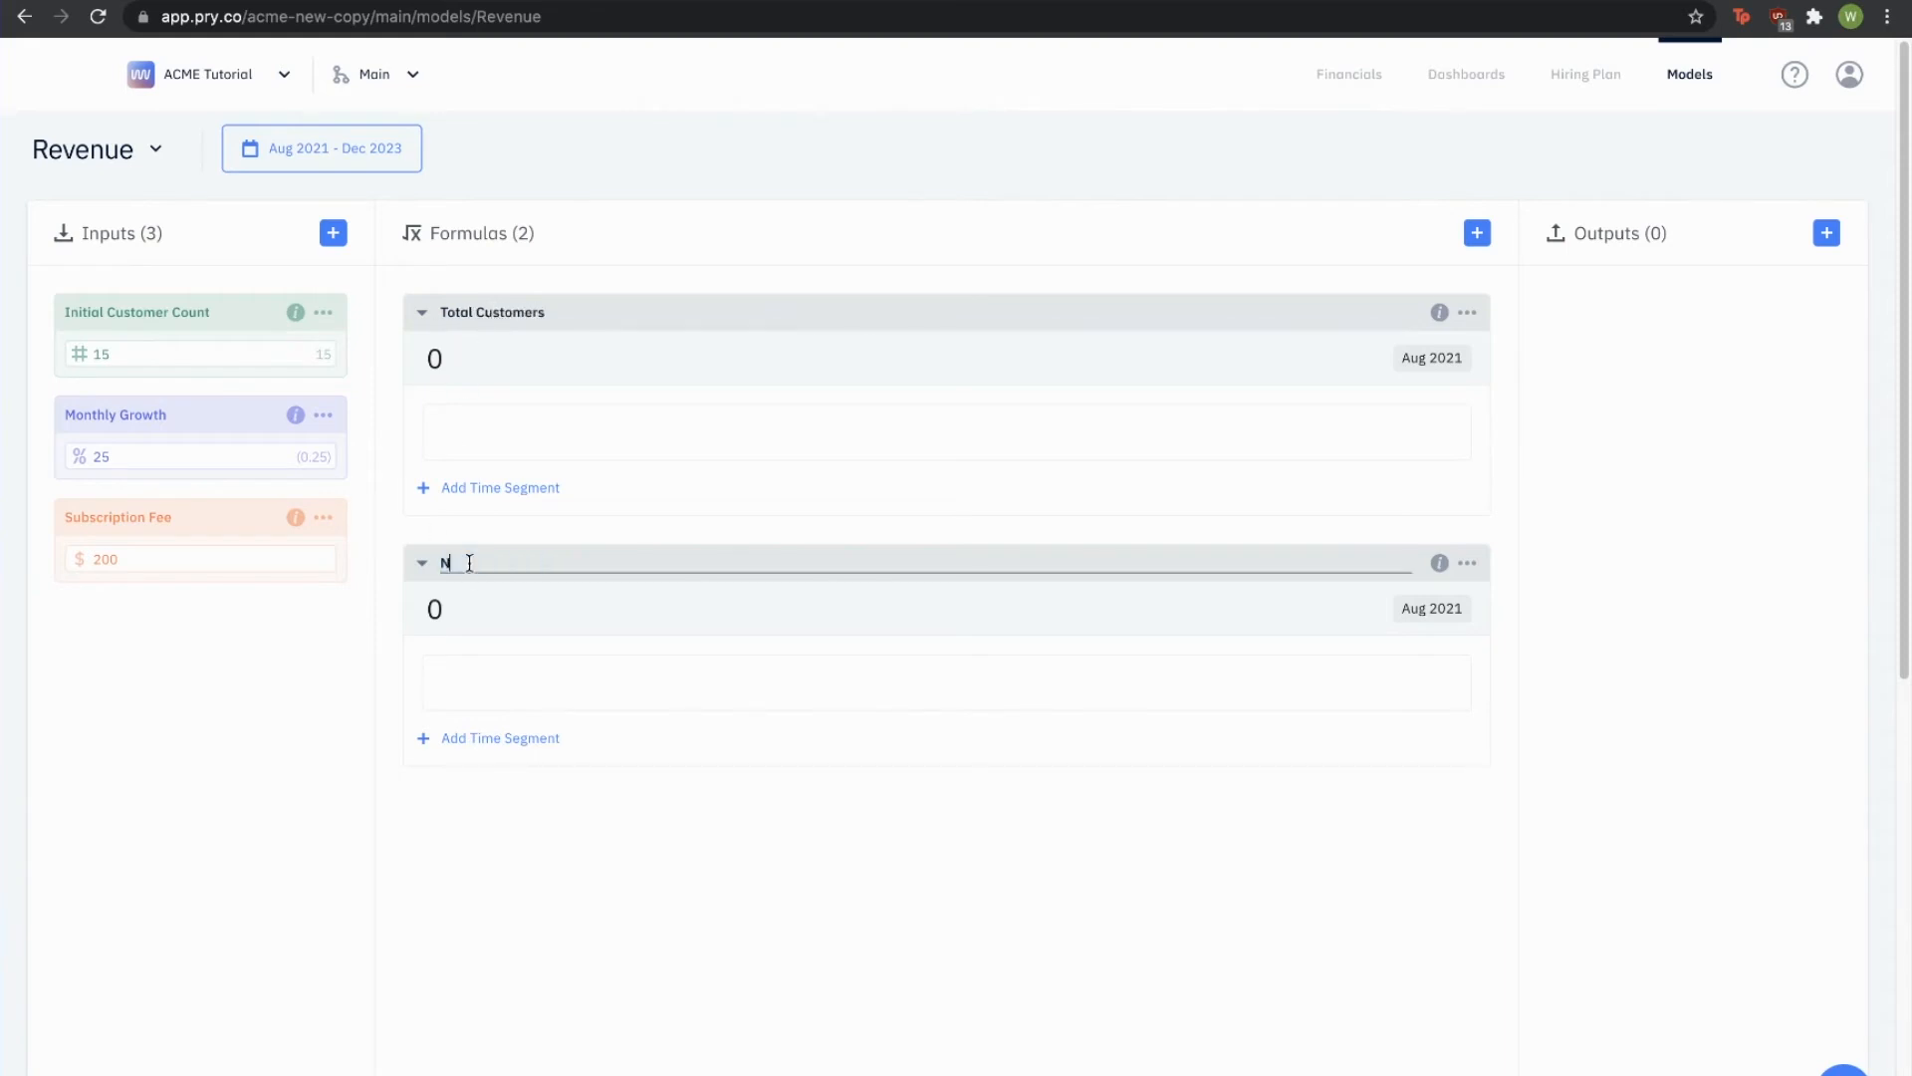
type("ew Customers")
key("Return")
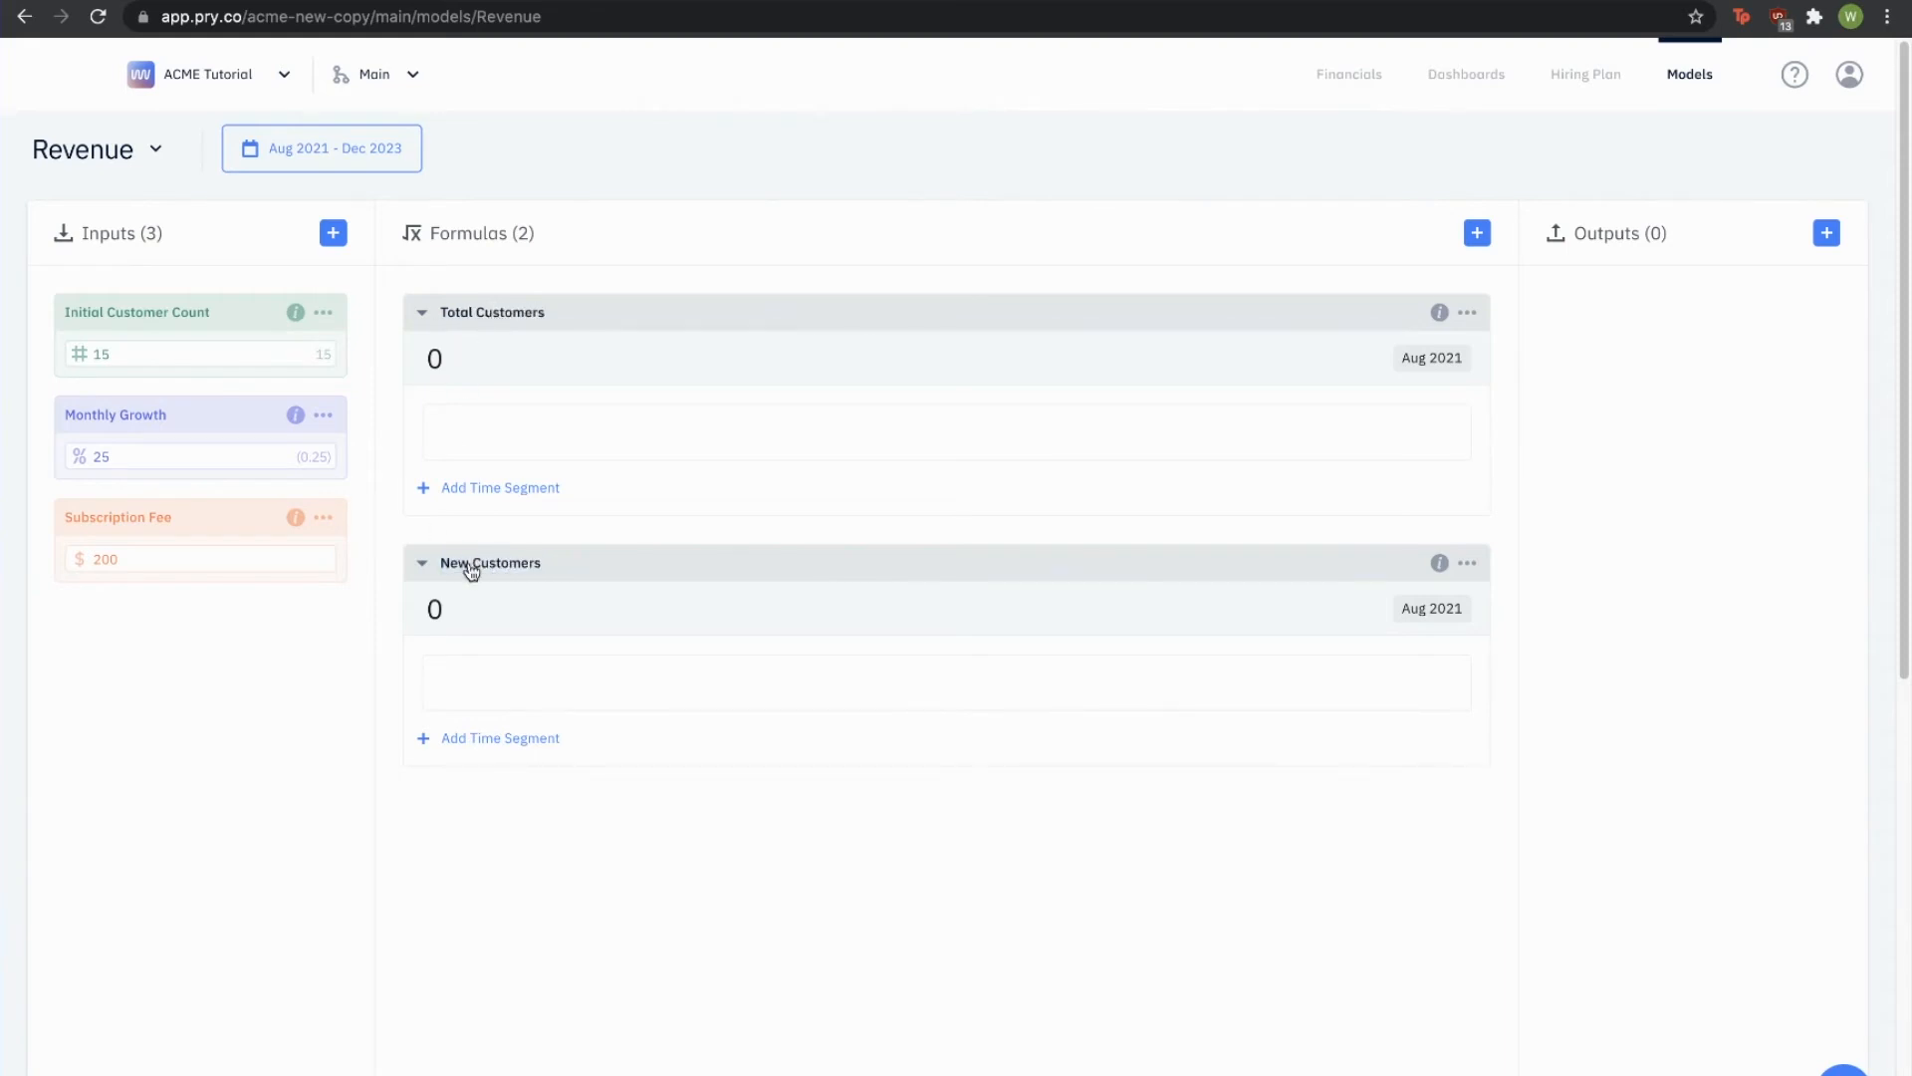
Step: Define Total Customers as the previous month's Total Customers [x-1] plus New Customers
left_click(509, 435)
type("tota")
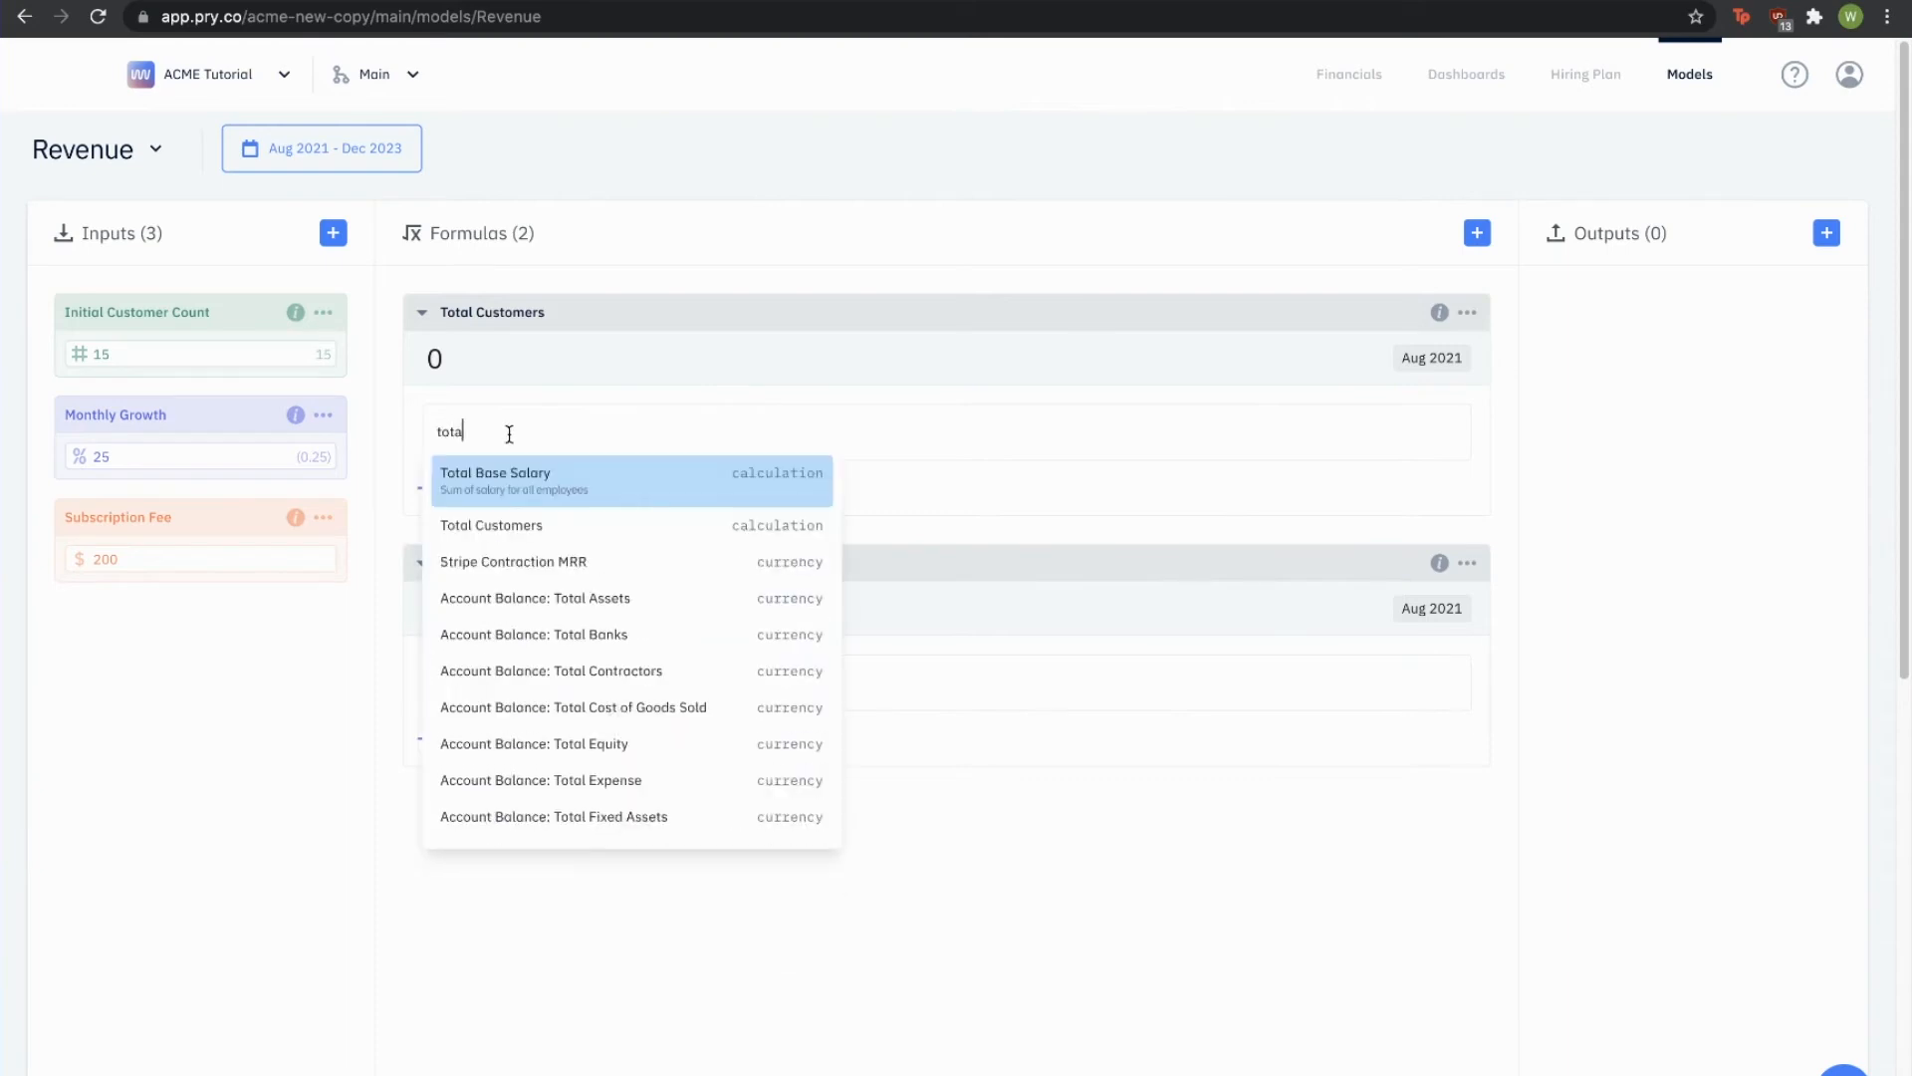
type("lcustomer")
key("Return")
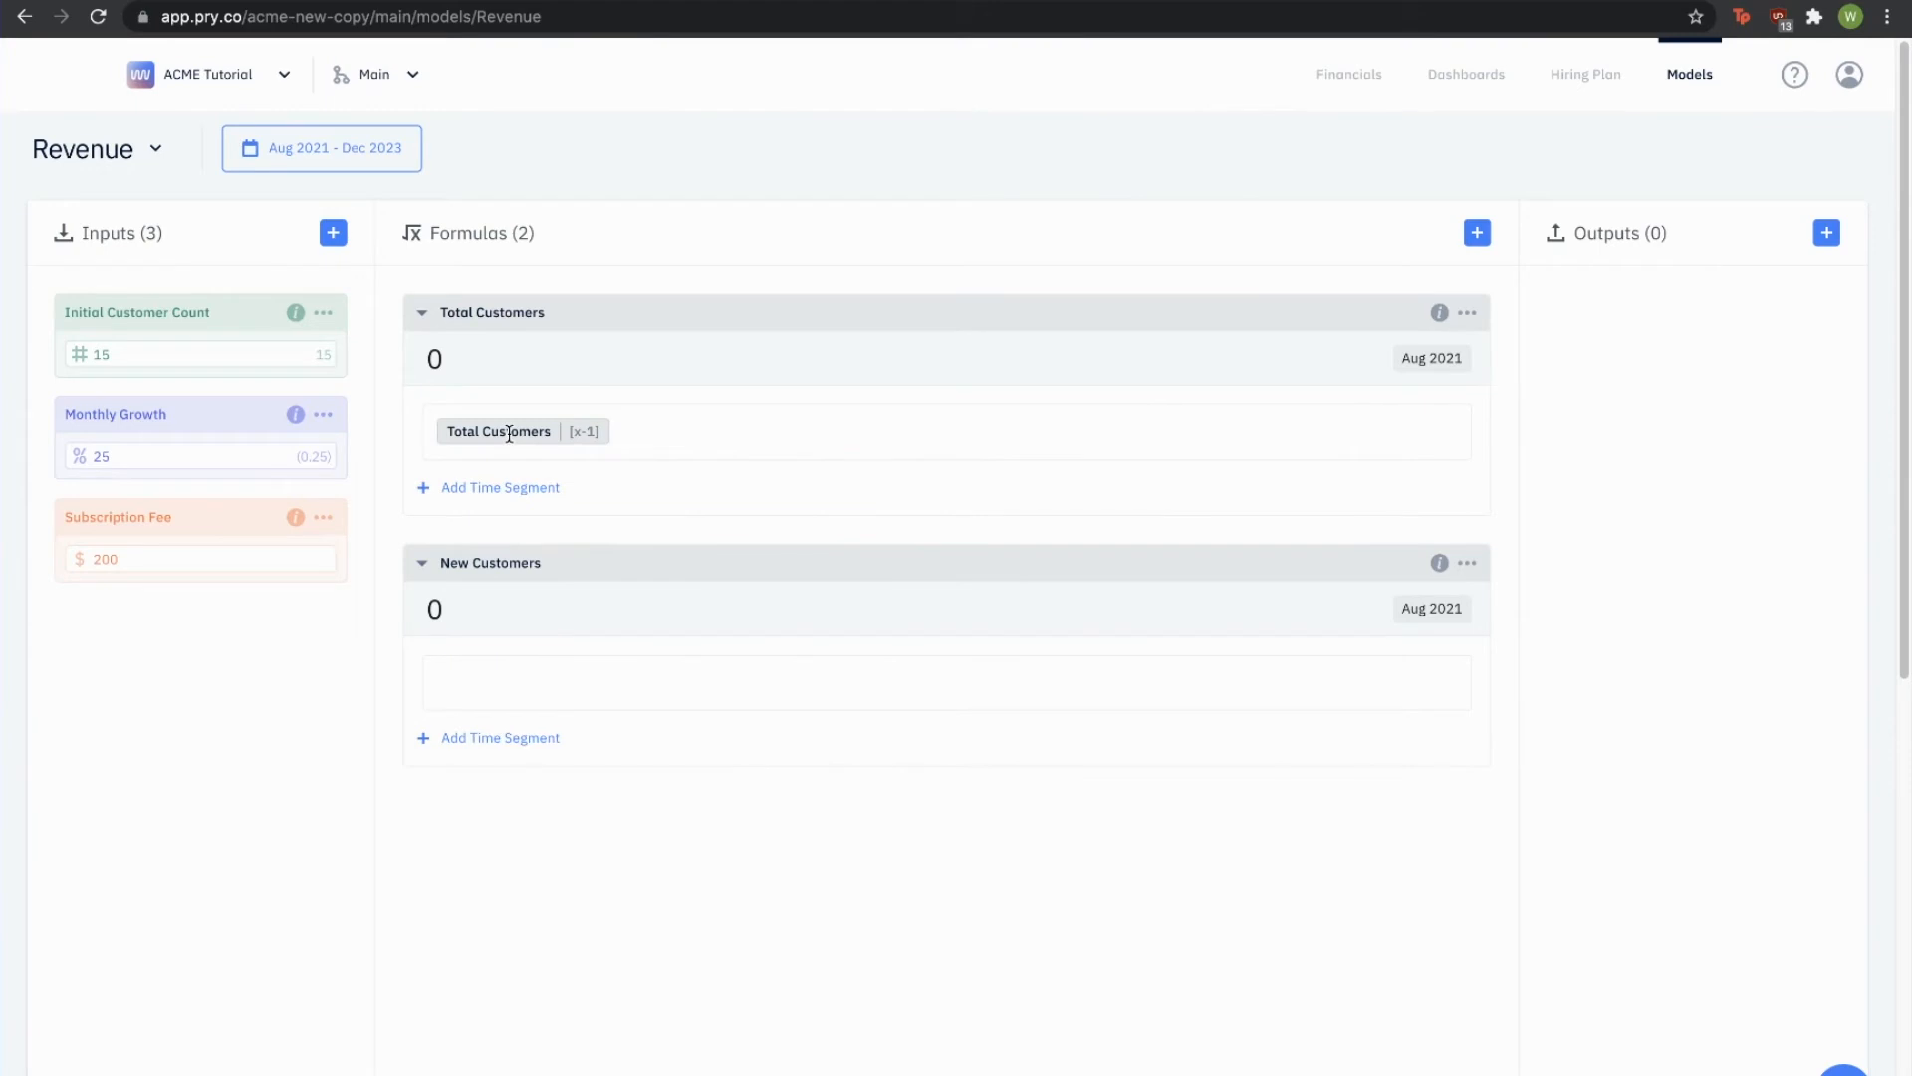
type("+newcustomers")
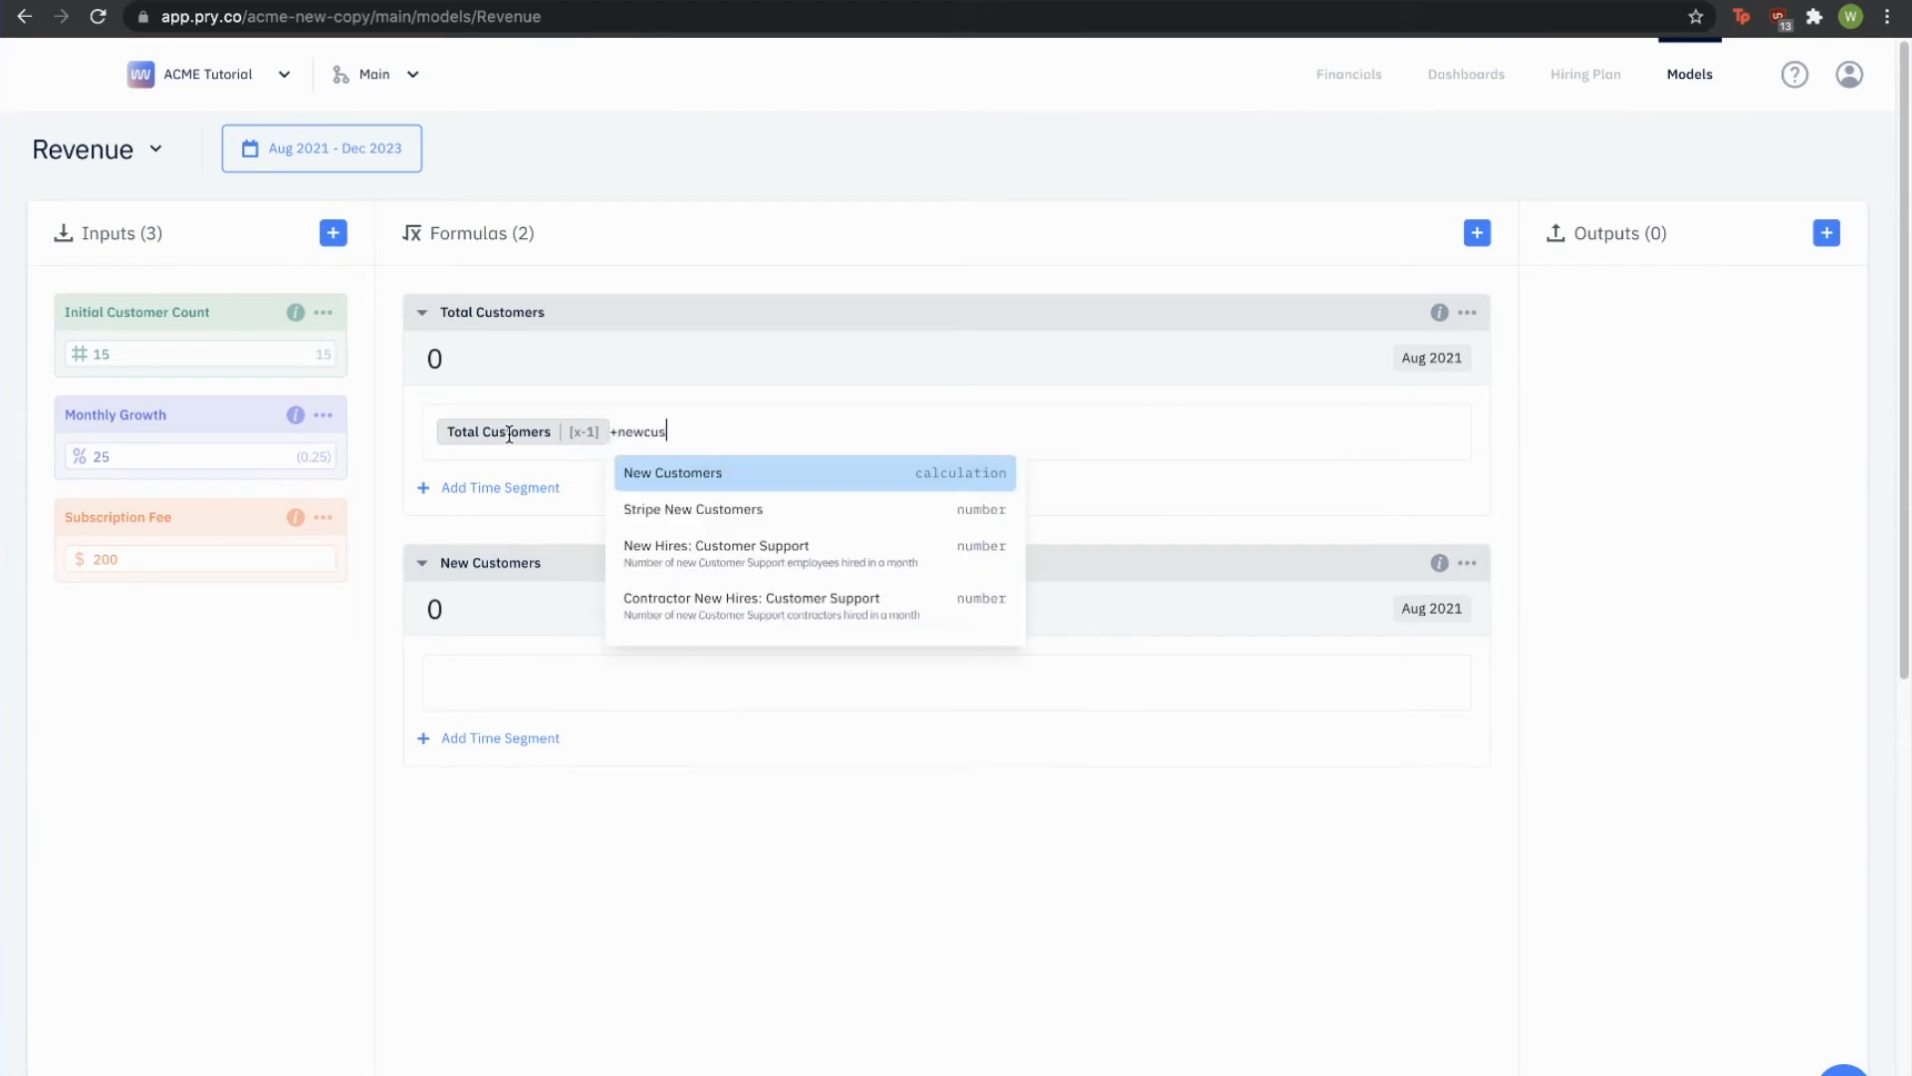
key("Return")
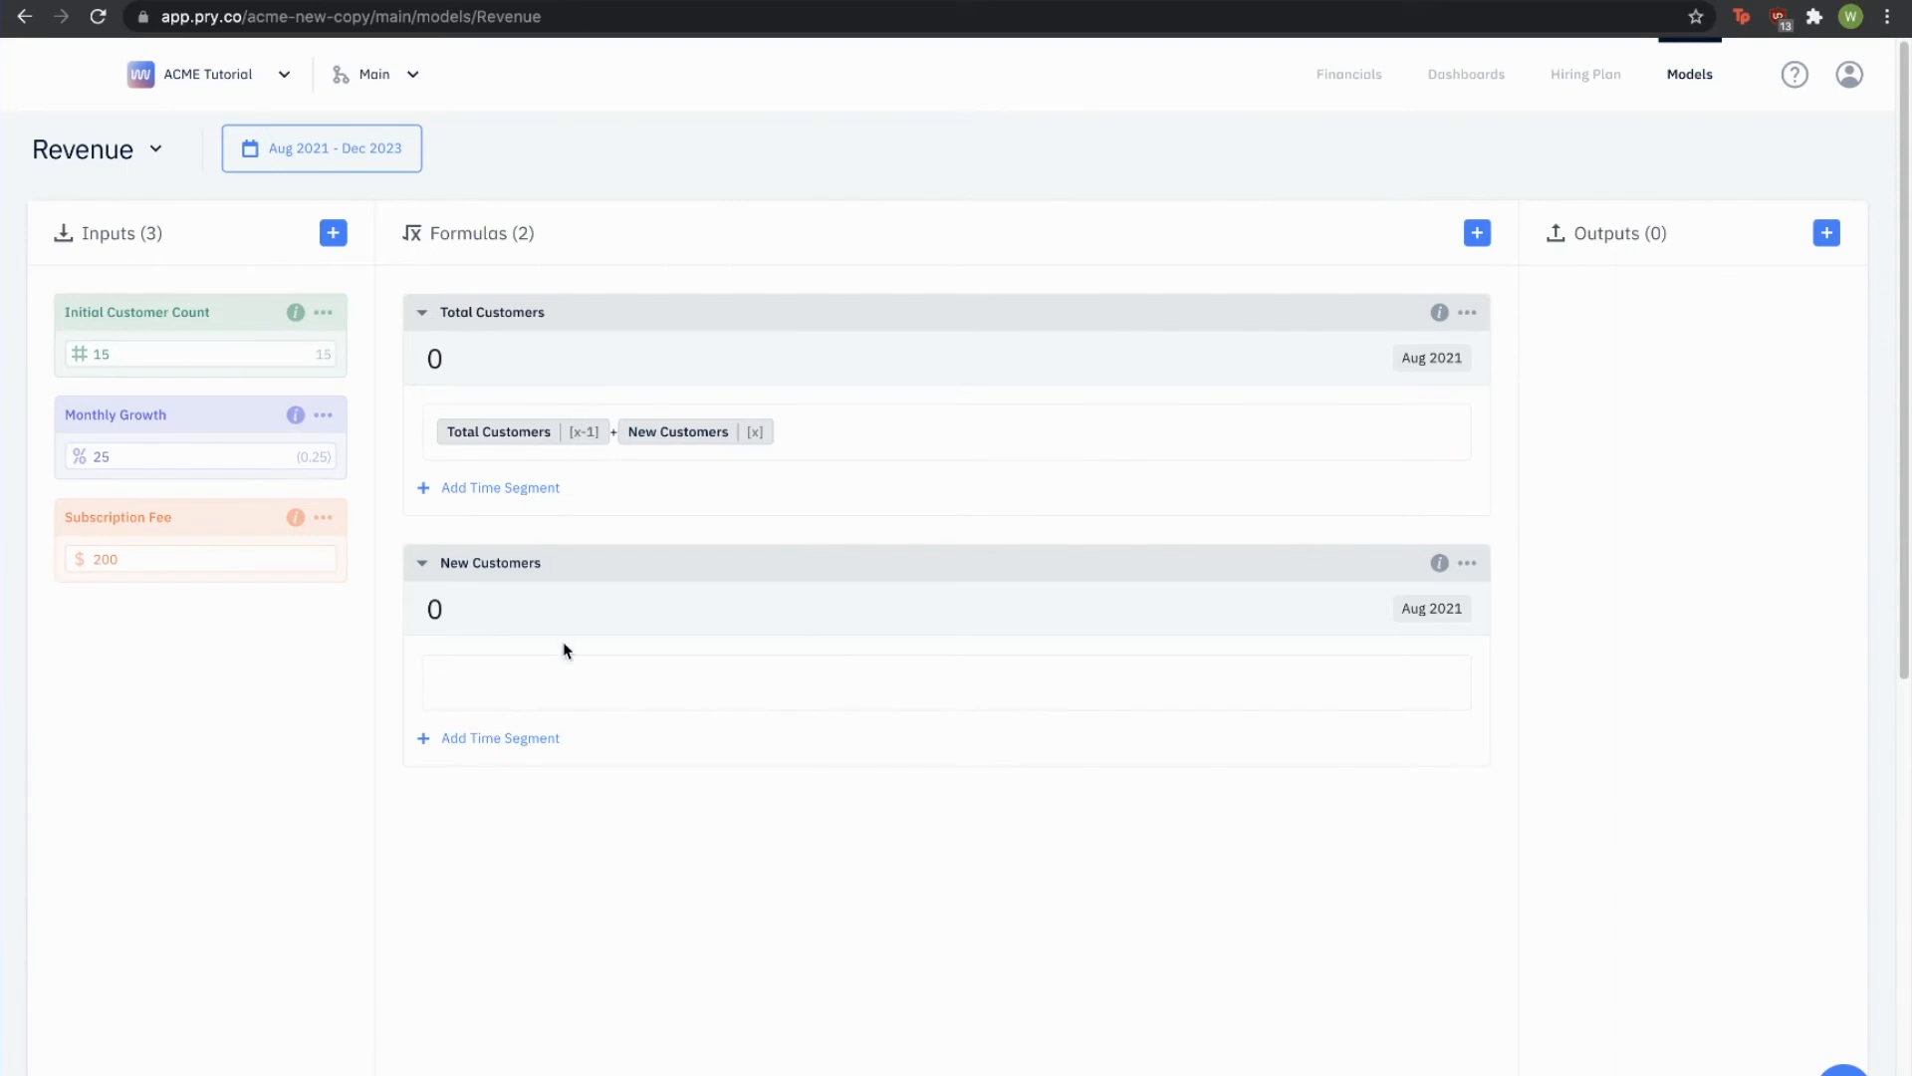
Step: Split New Customers into time segments and define its August 2021 segment as Initial Customer Count
left_click(548, 747)
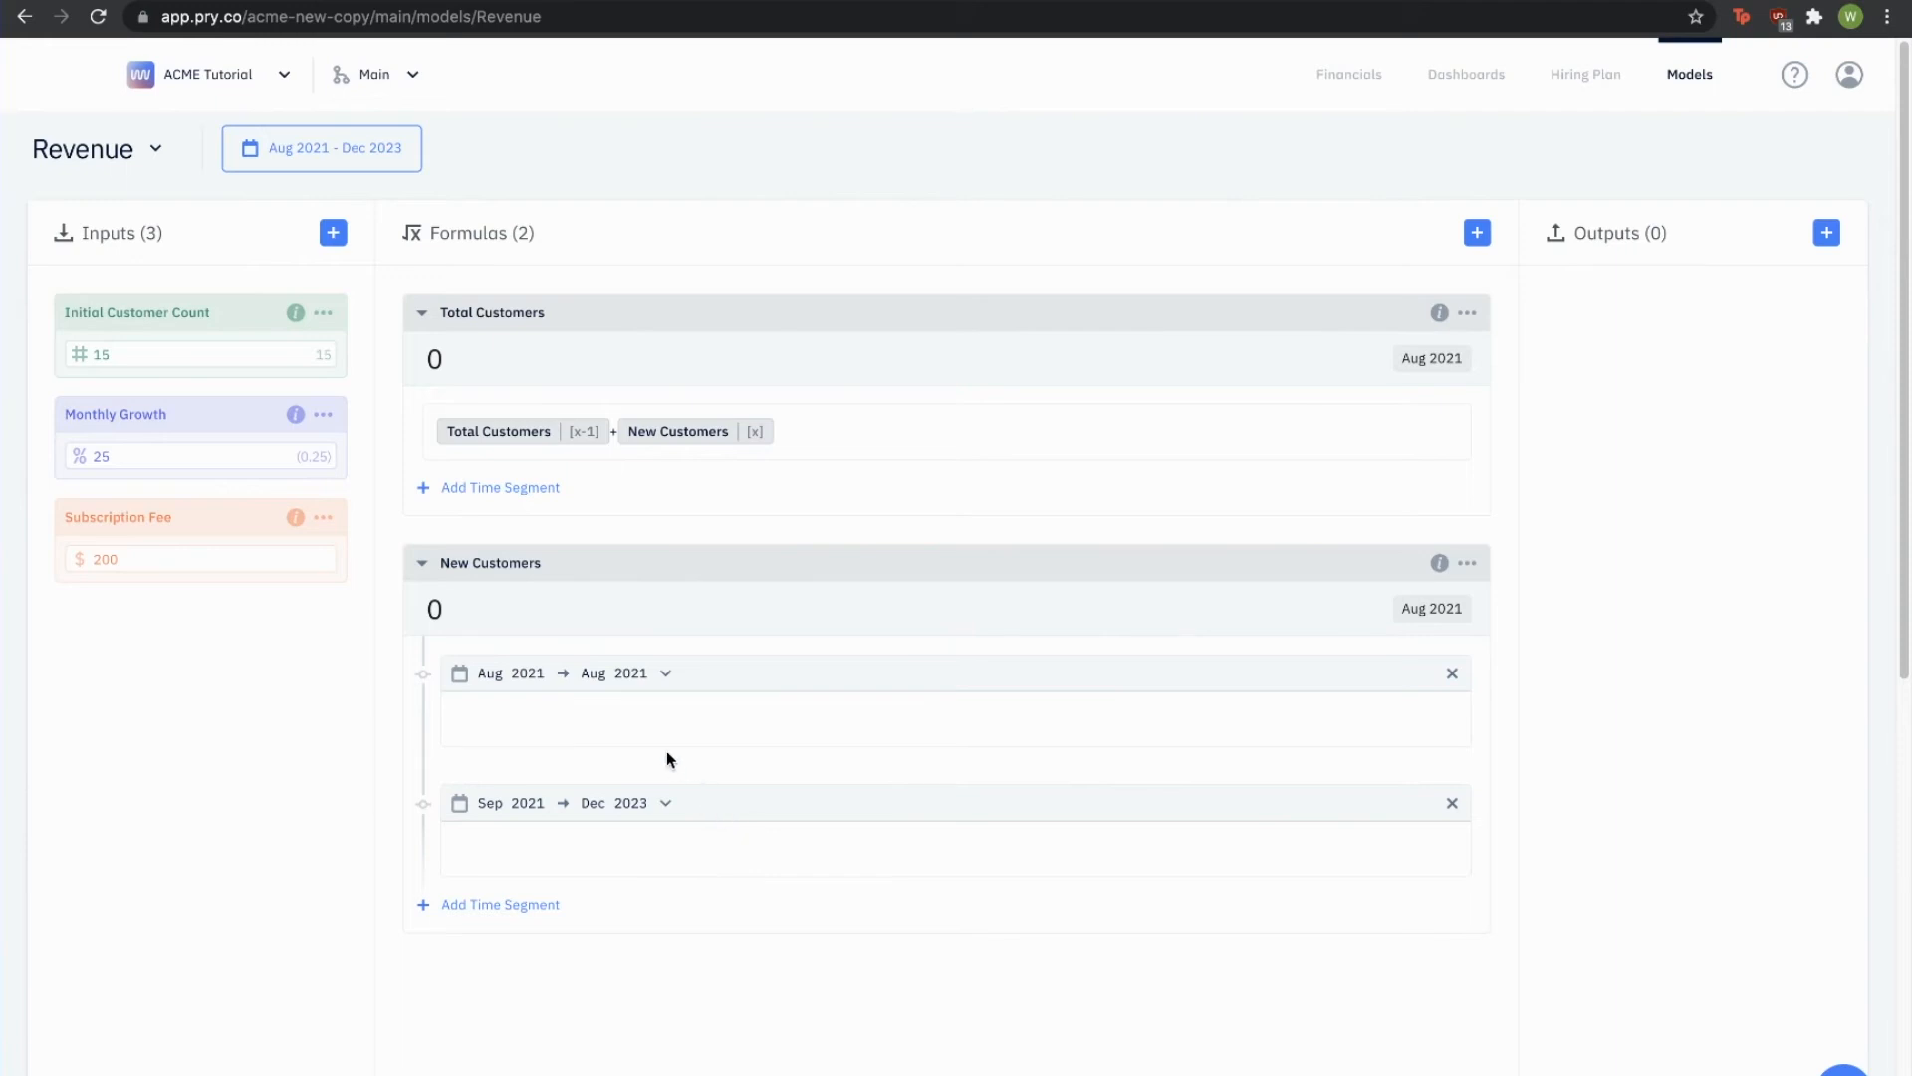
left_click(596, 724)
type("init")
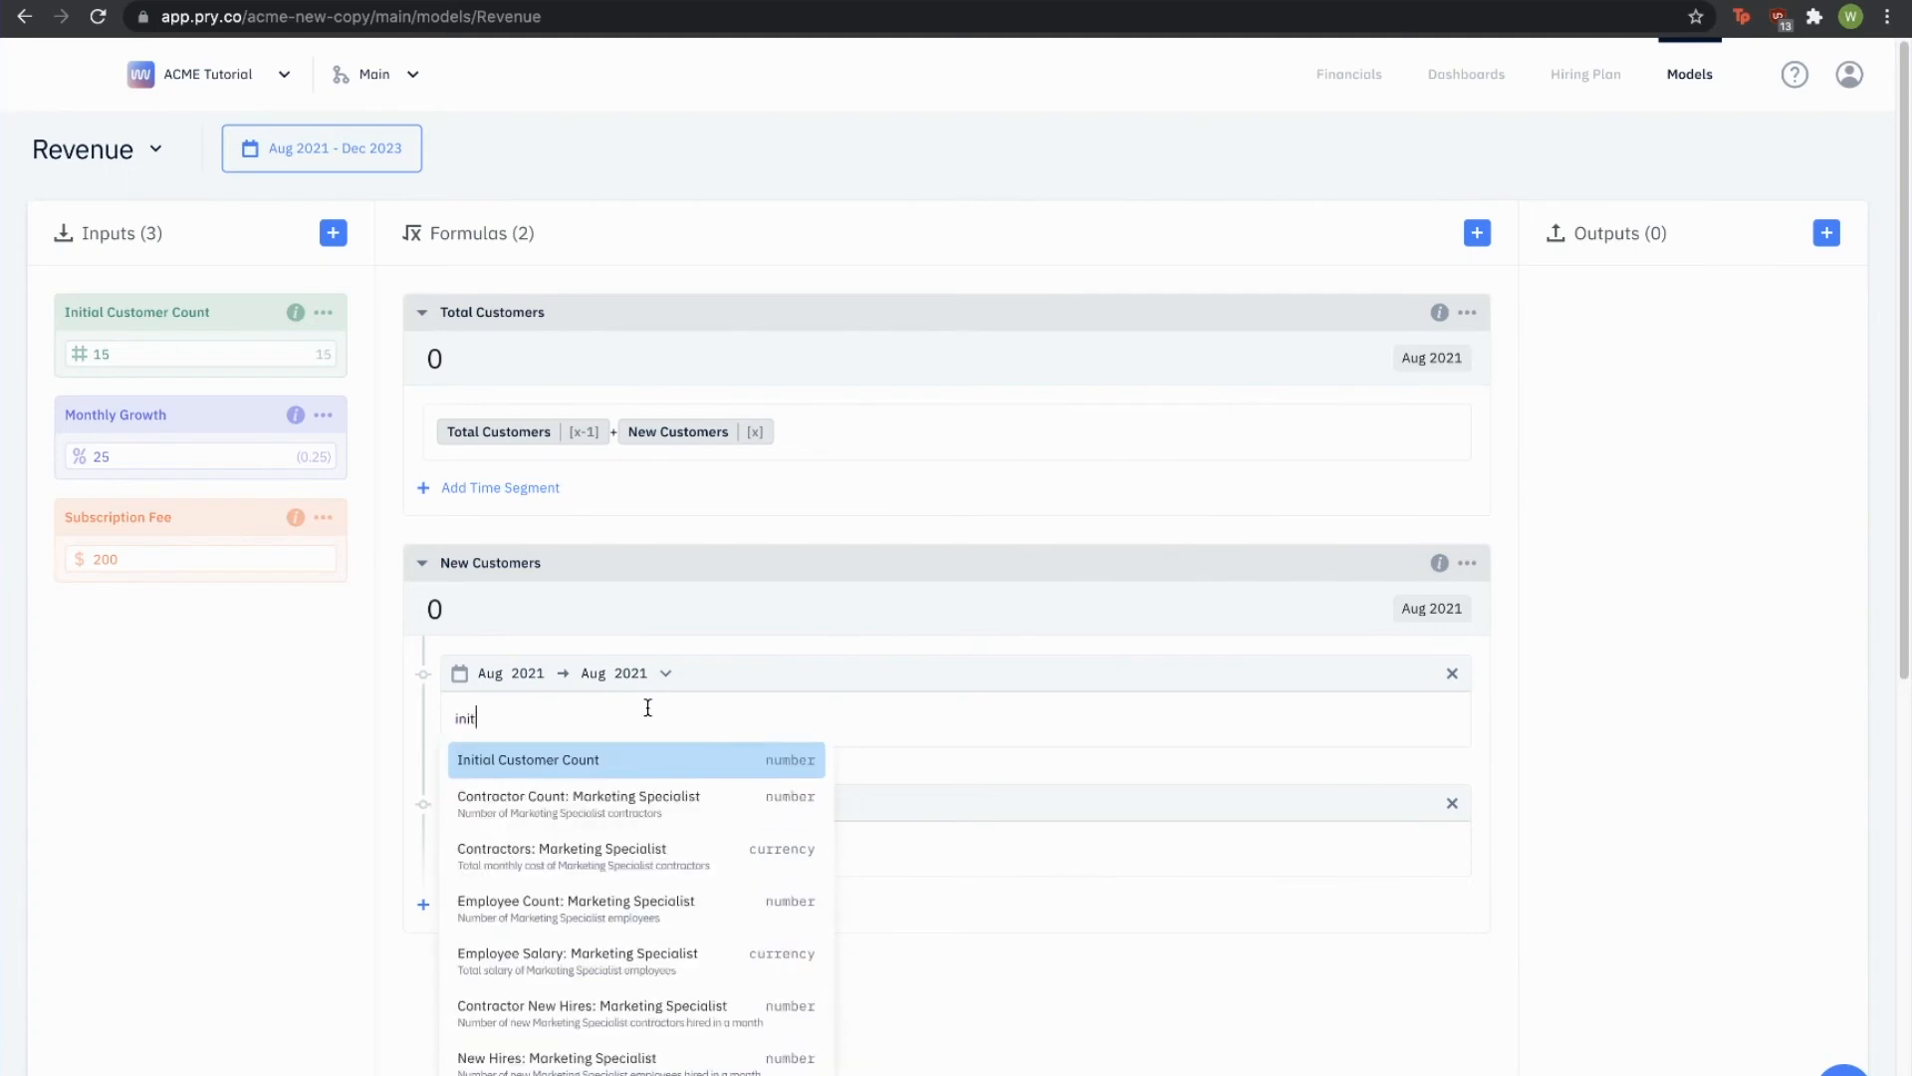
key("Return")
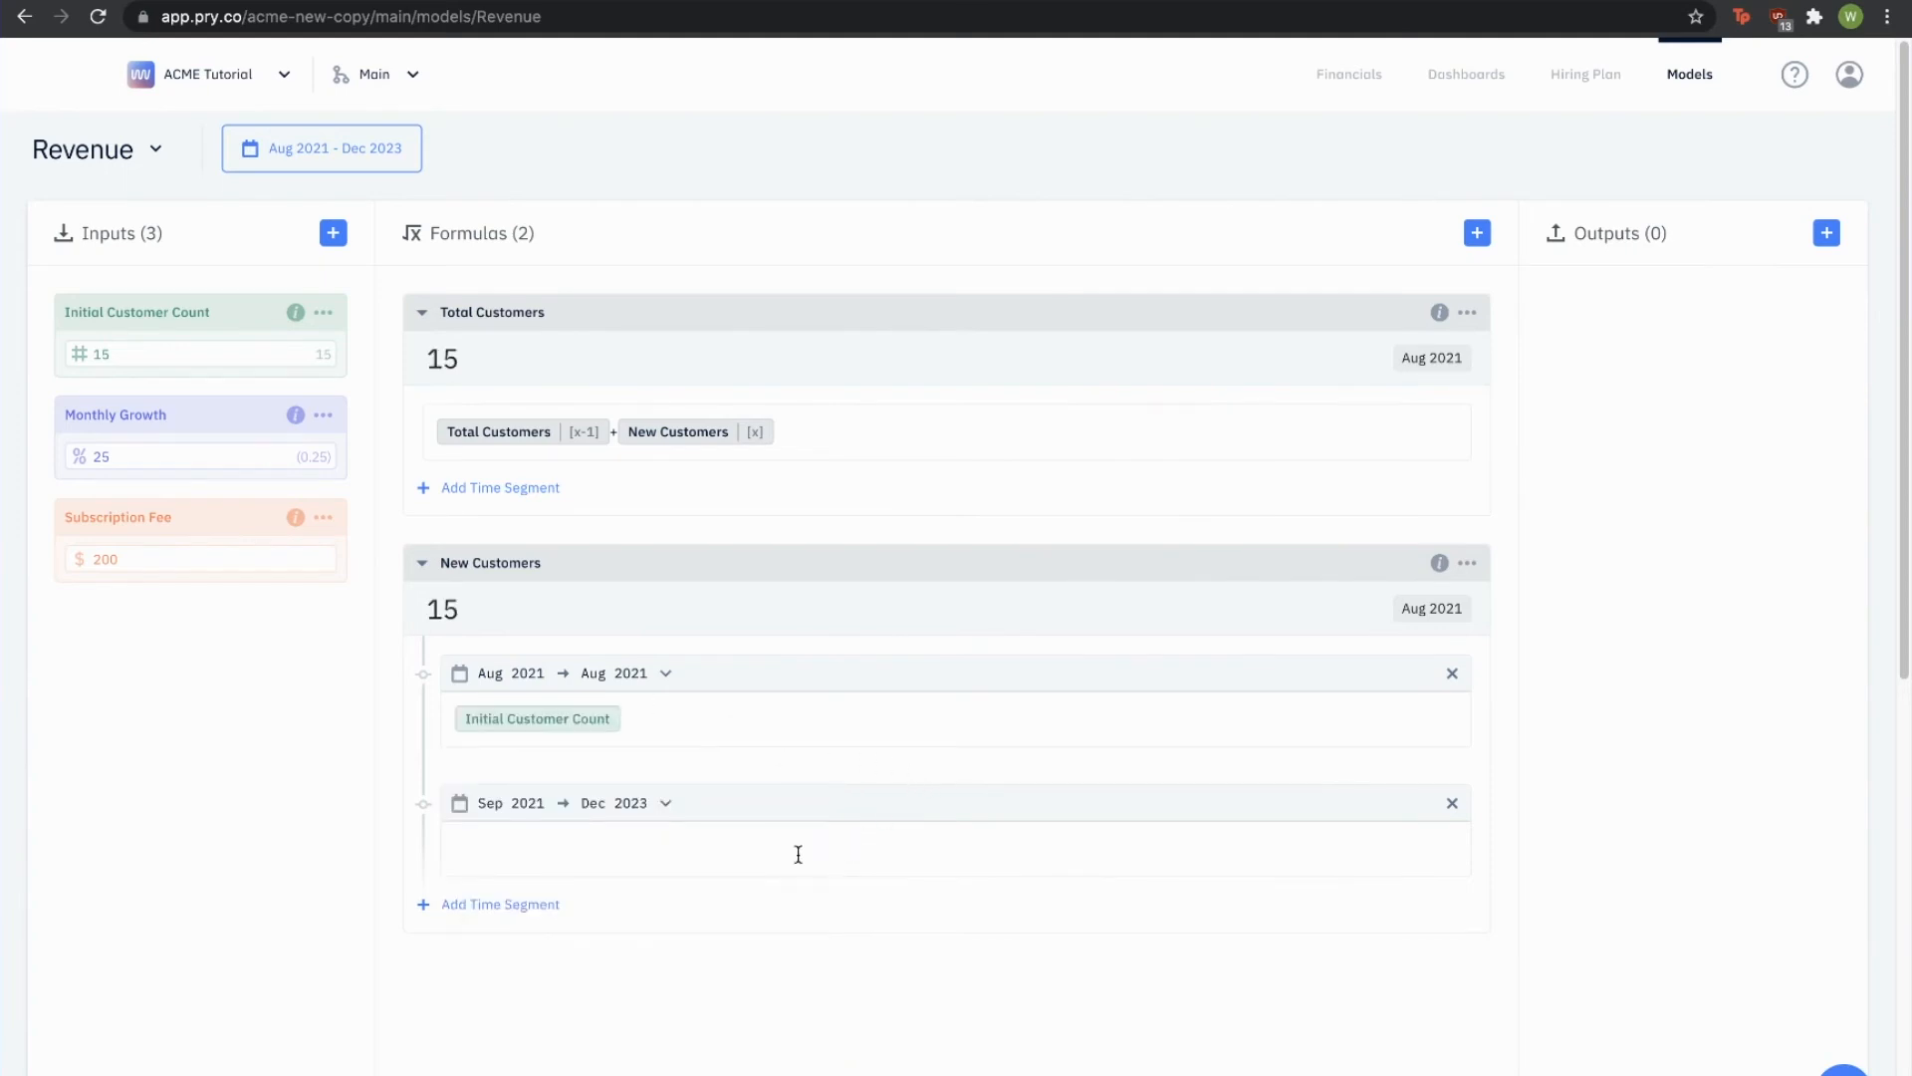
Step: Define the September 2021 to December 2023 segment of New Customers as ROUND of Total Customers [x-1] multiplied by Monthly Growth
left_click(798, 854)
type("totalcustomer")
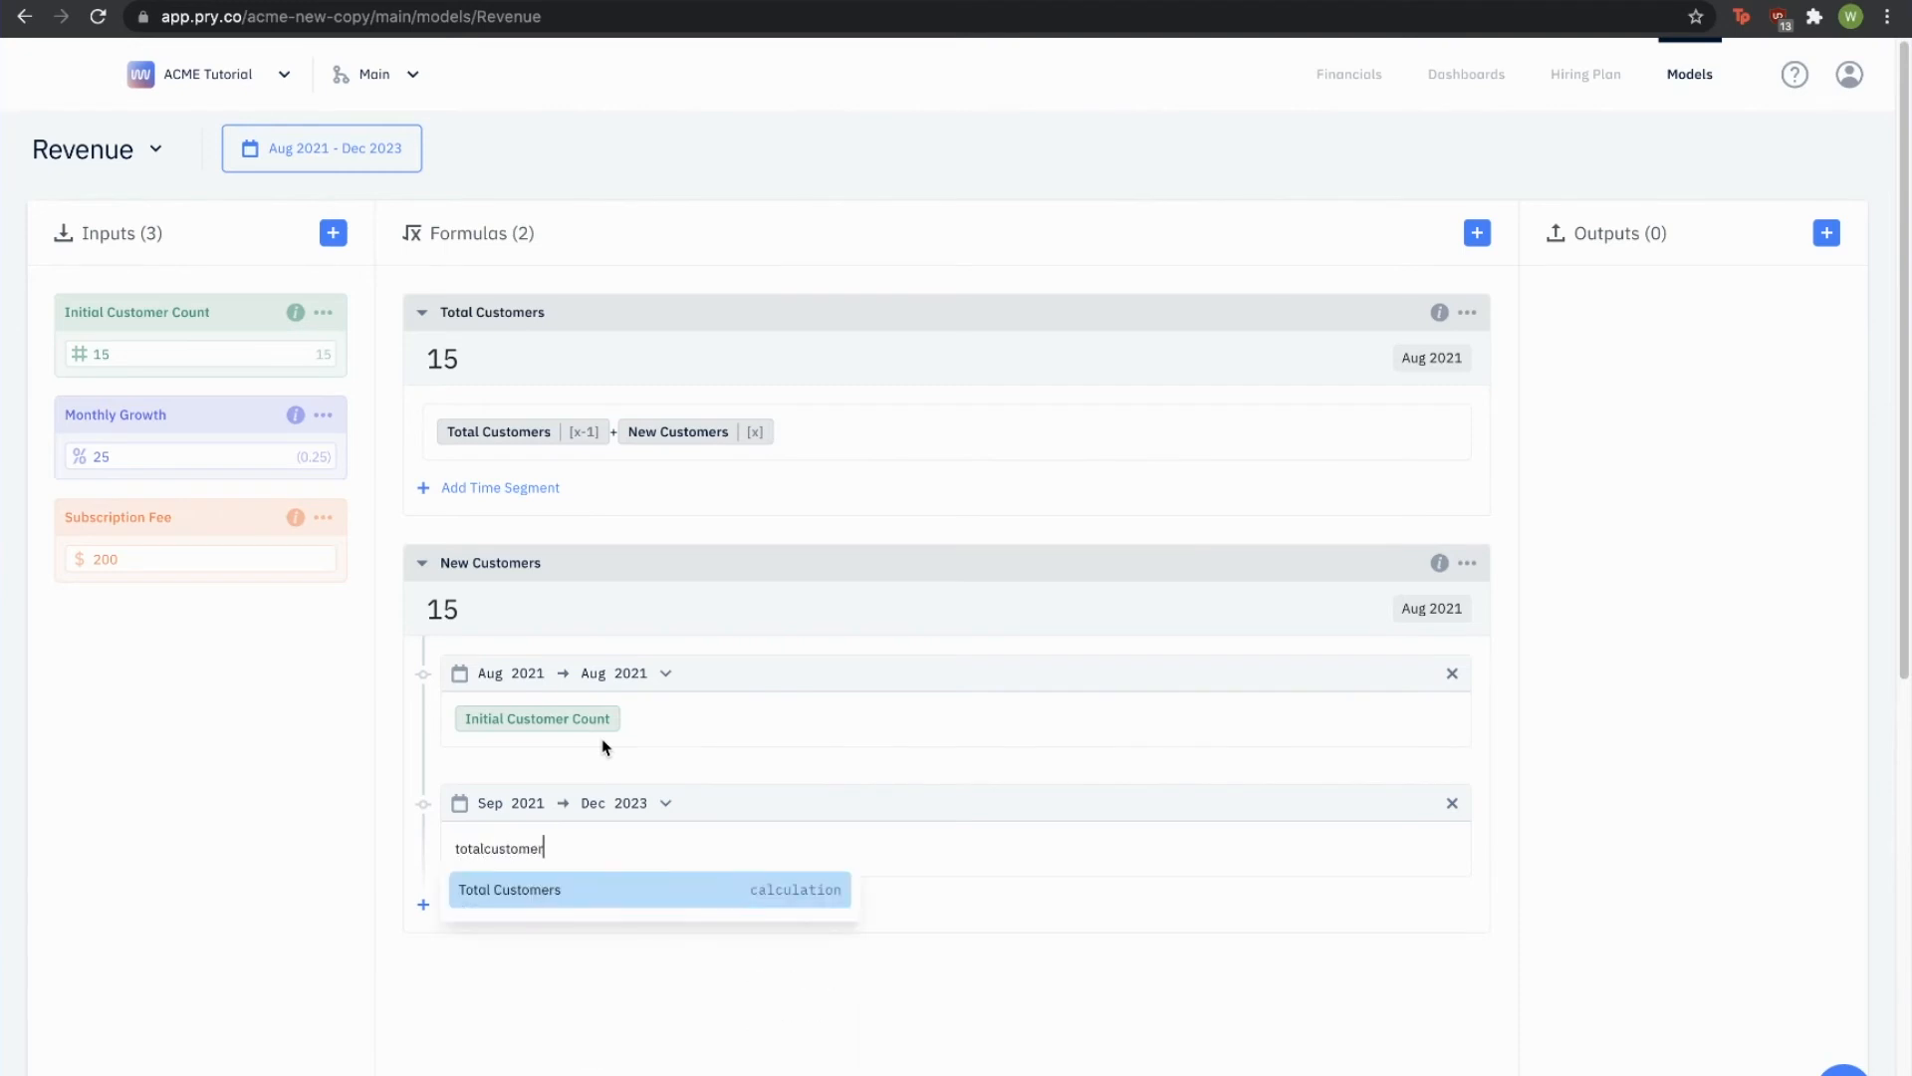
key("Return")
type("*monthly")
key("Return")
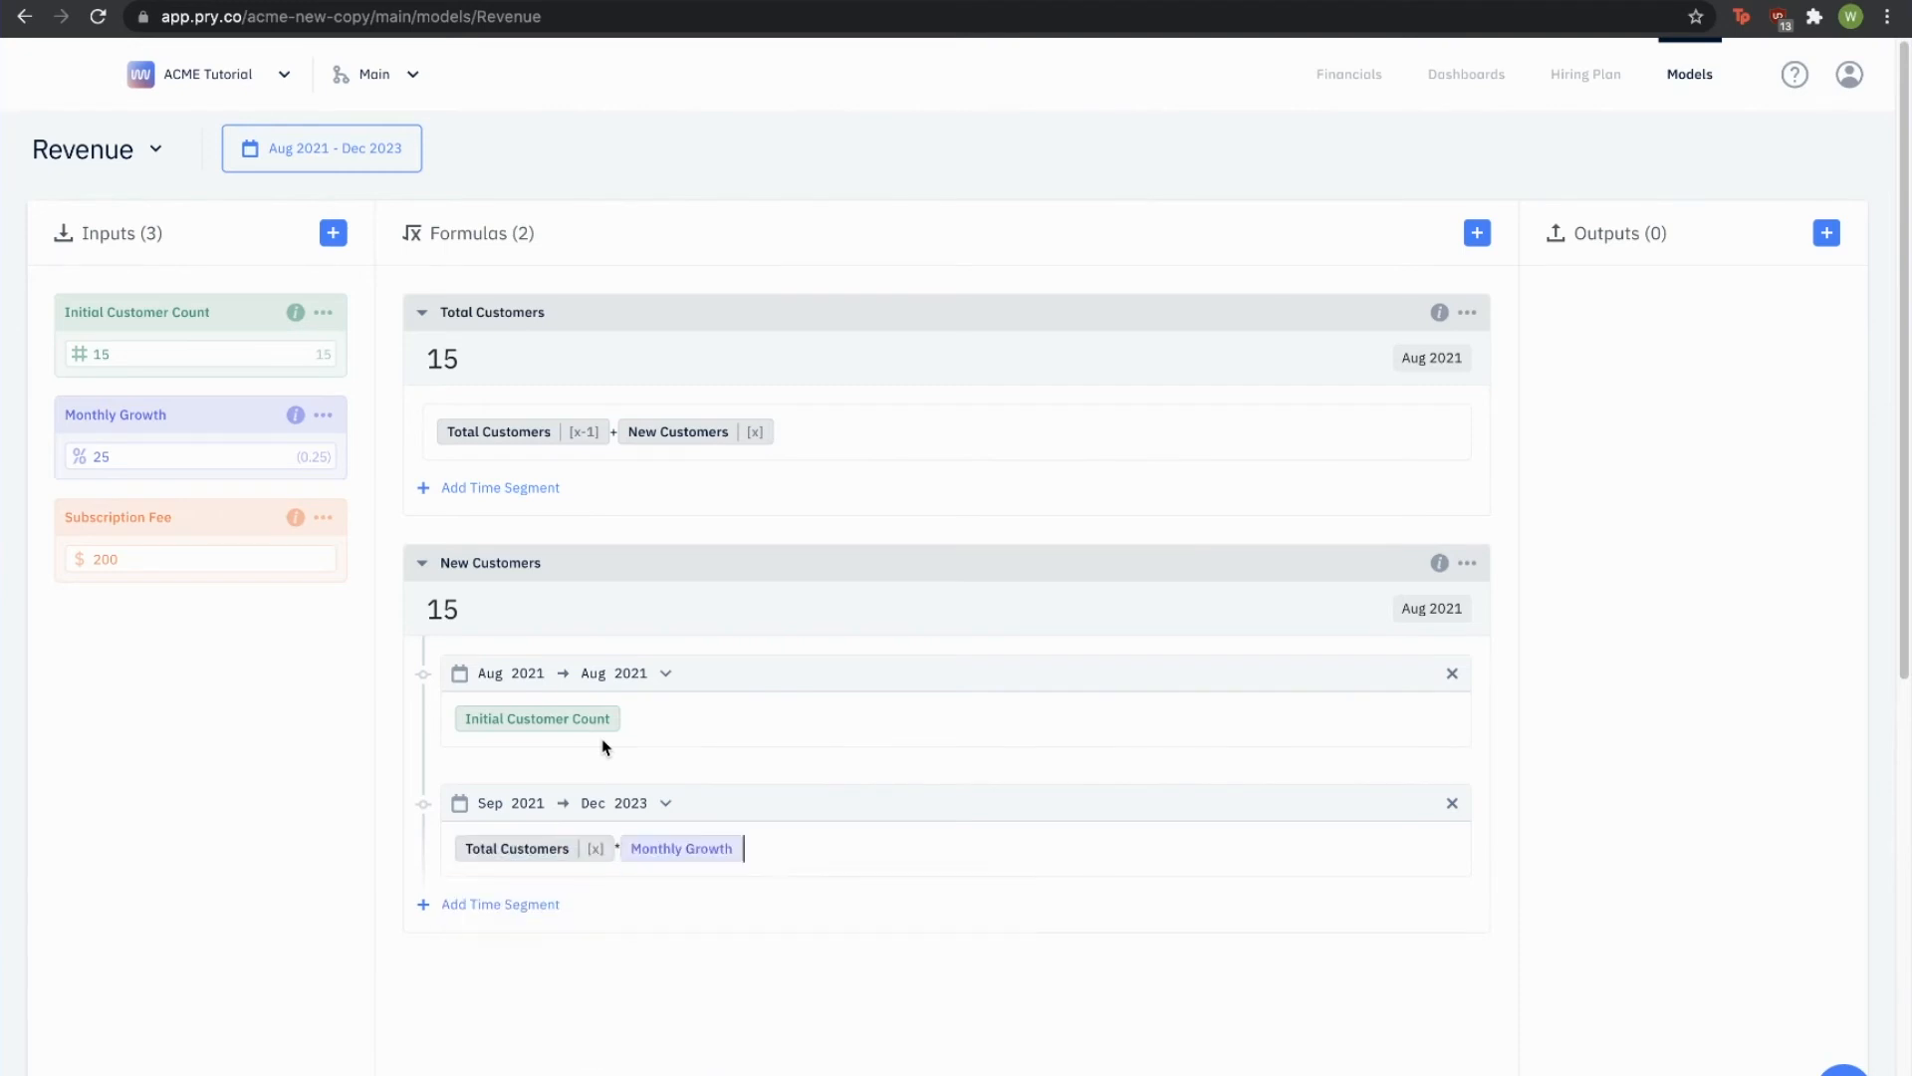
left_click(594, 847)
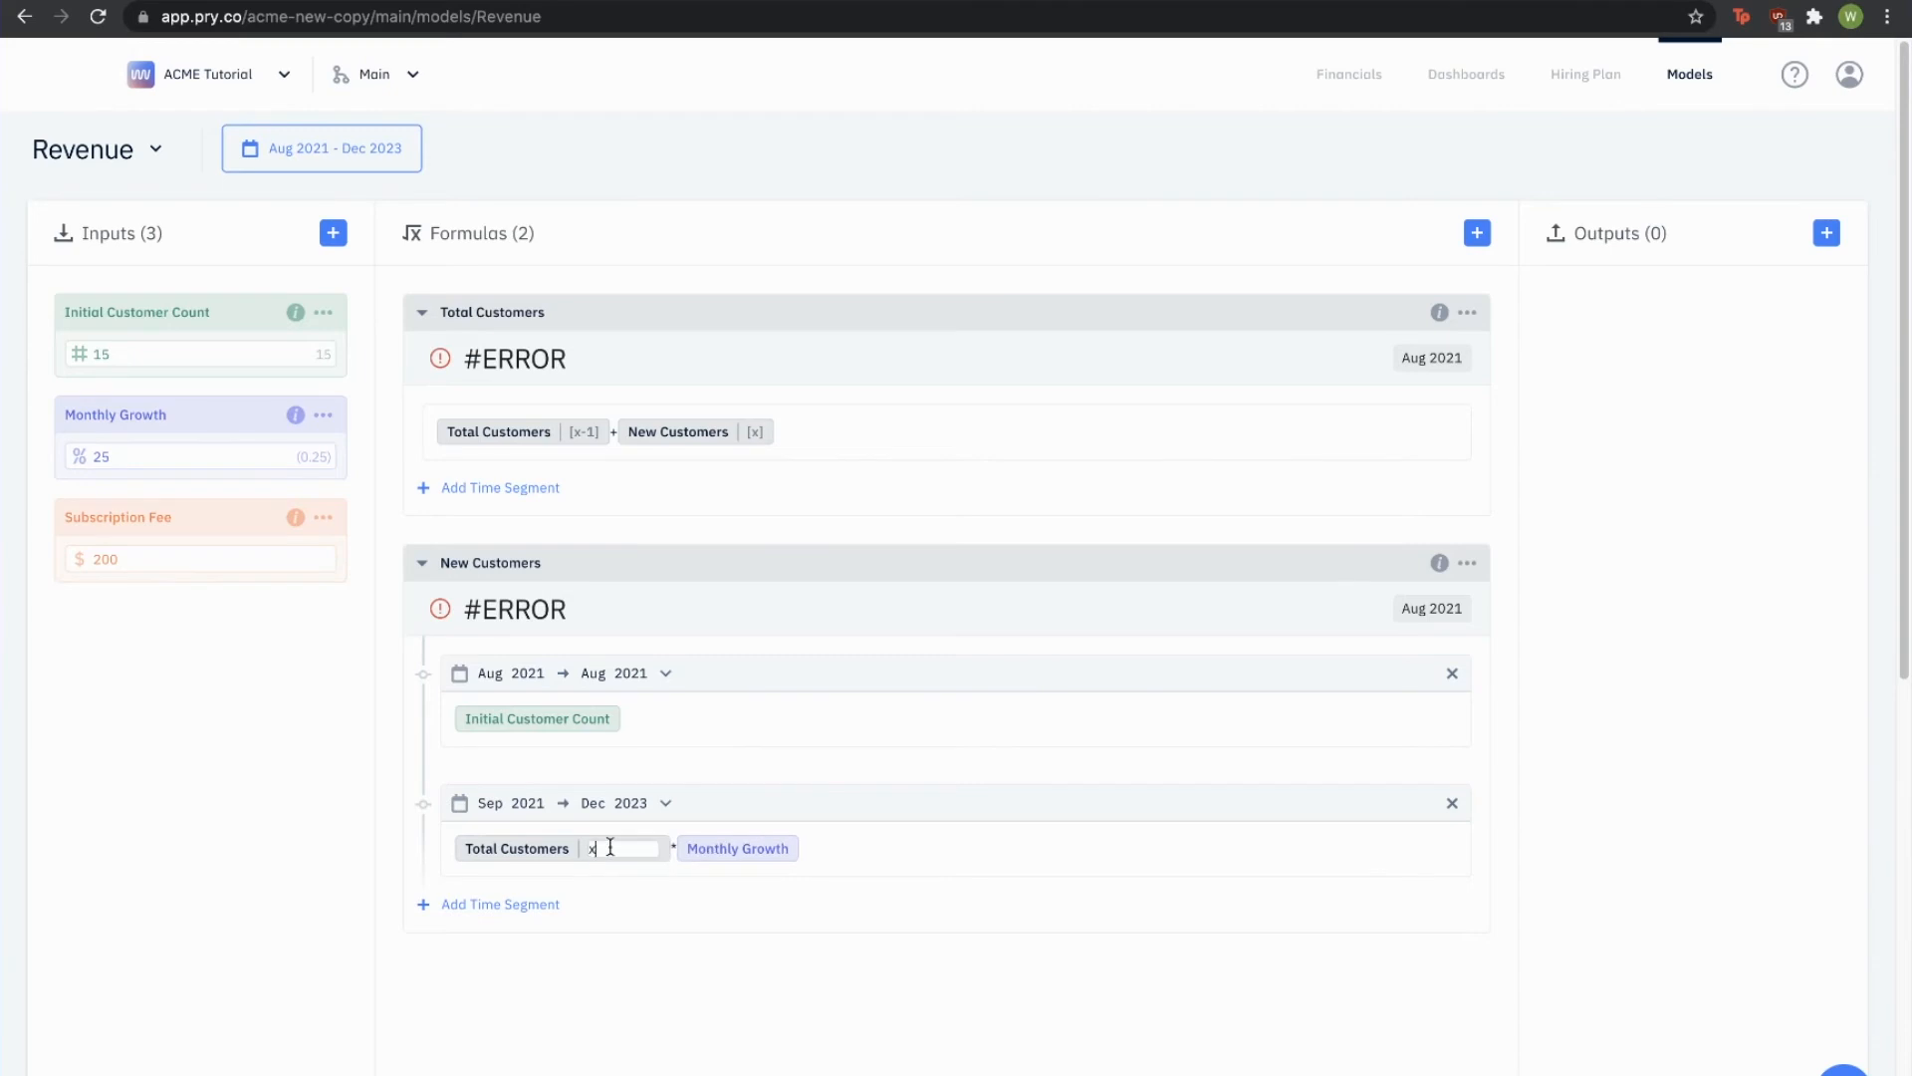
type("-1")
key("Return")
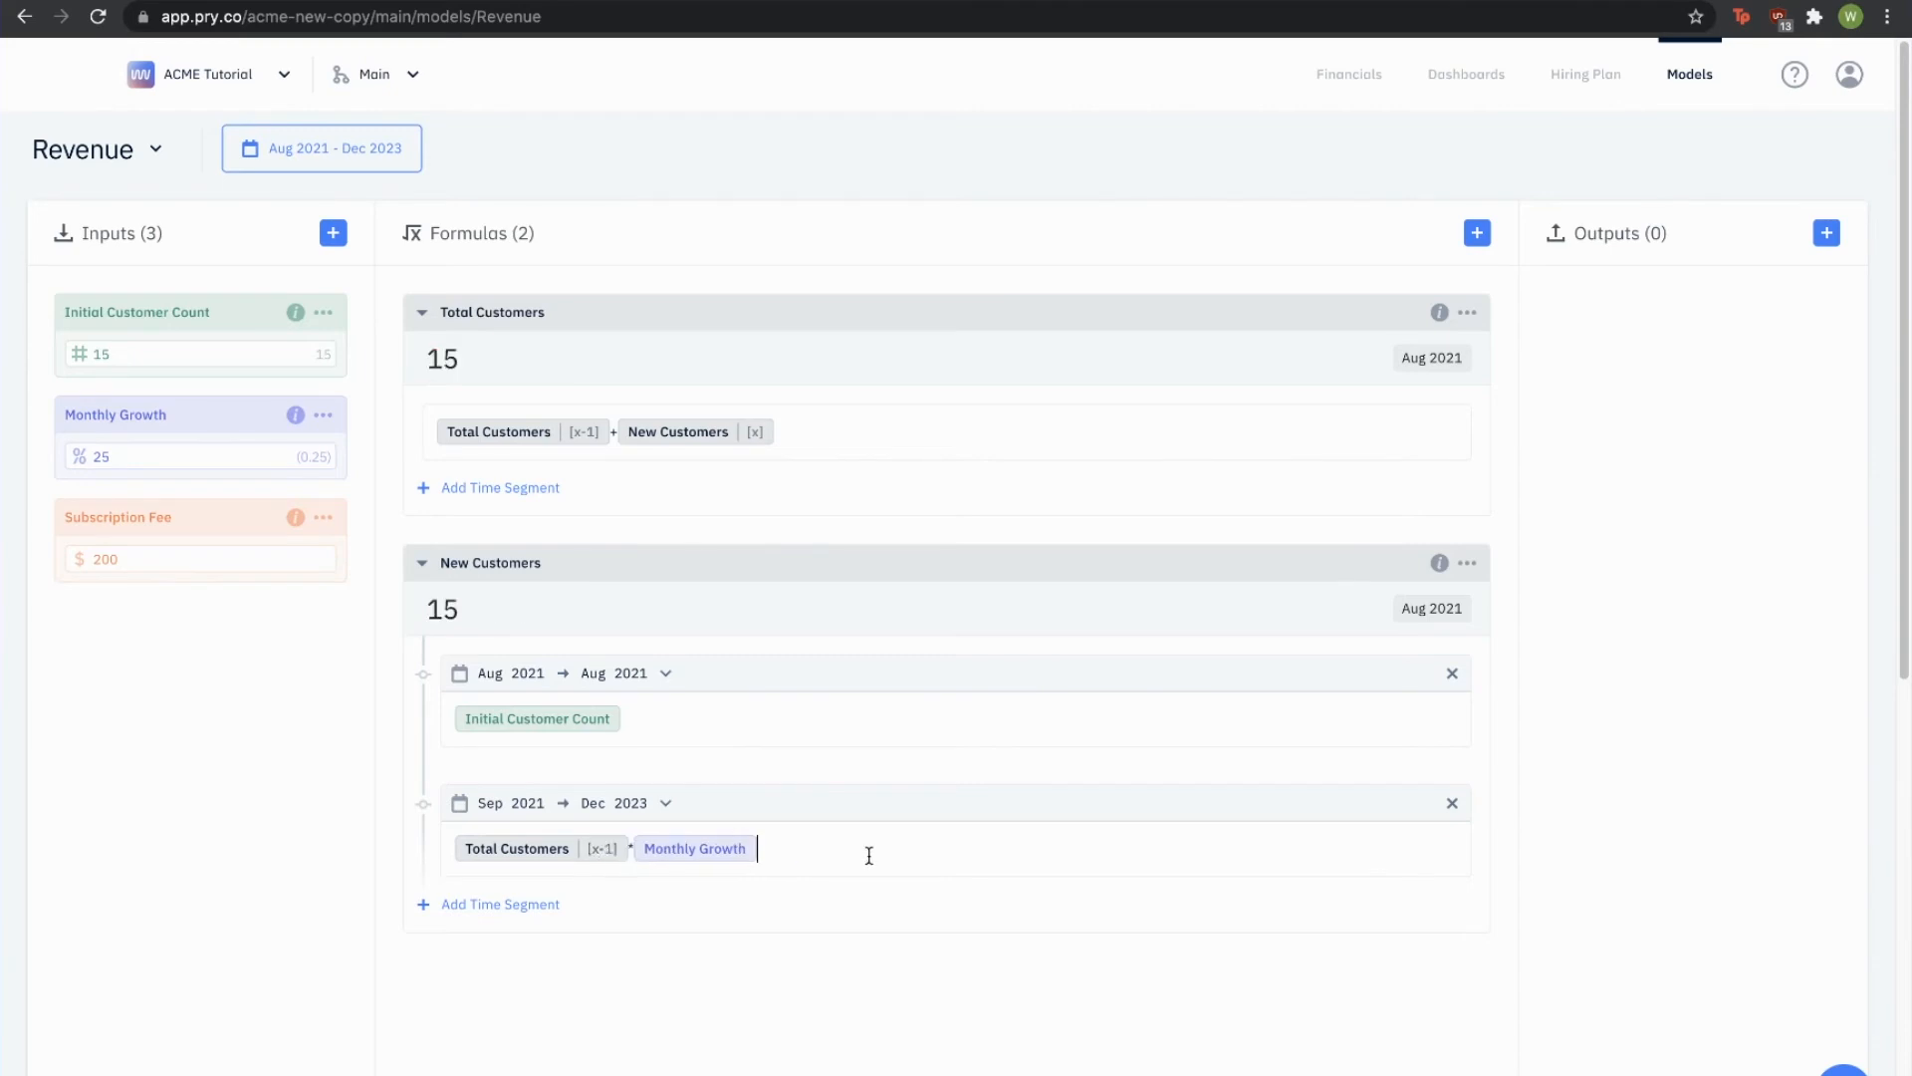
type("round")
key("Return")
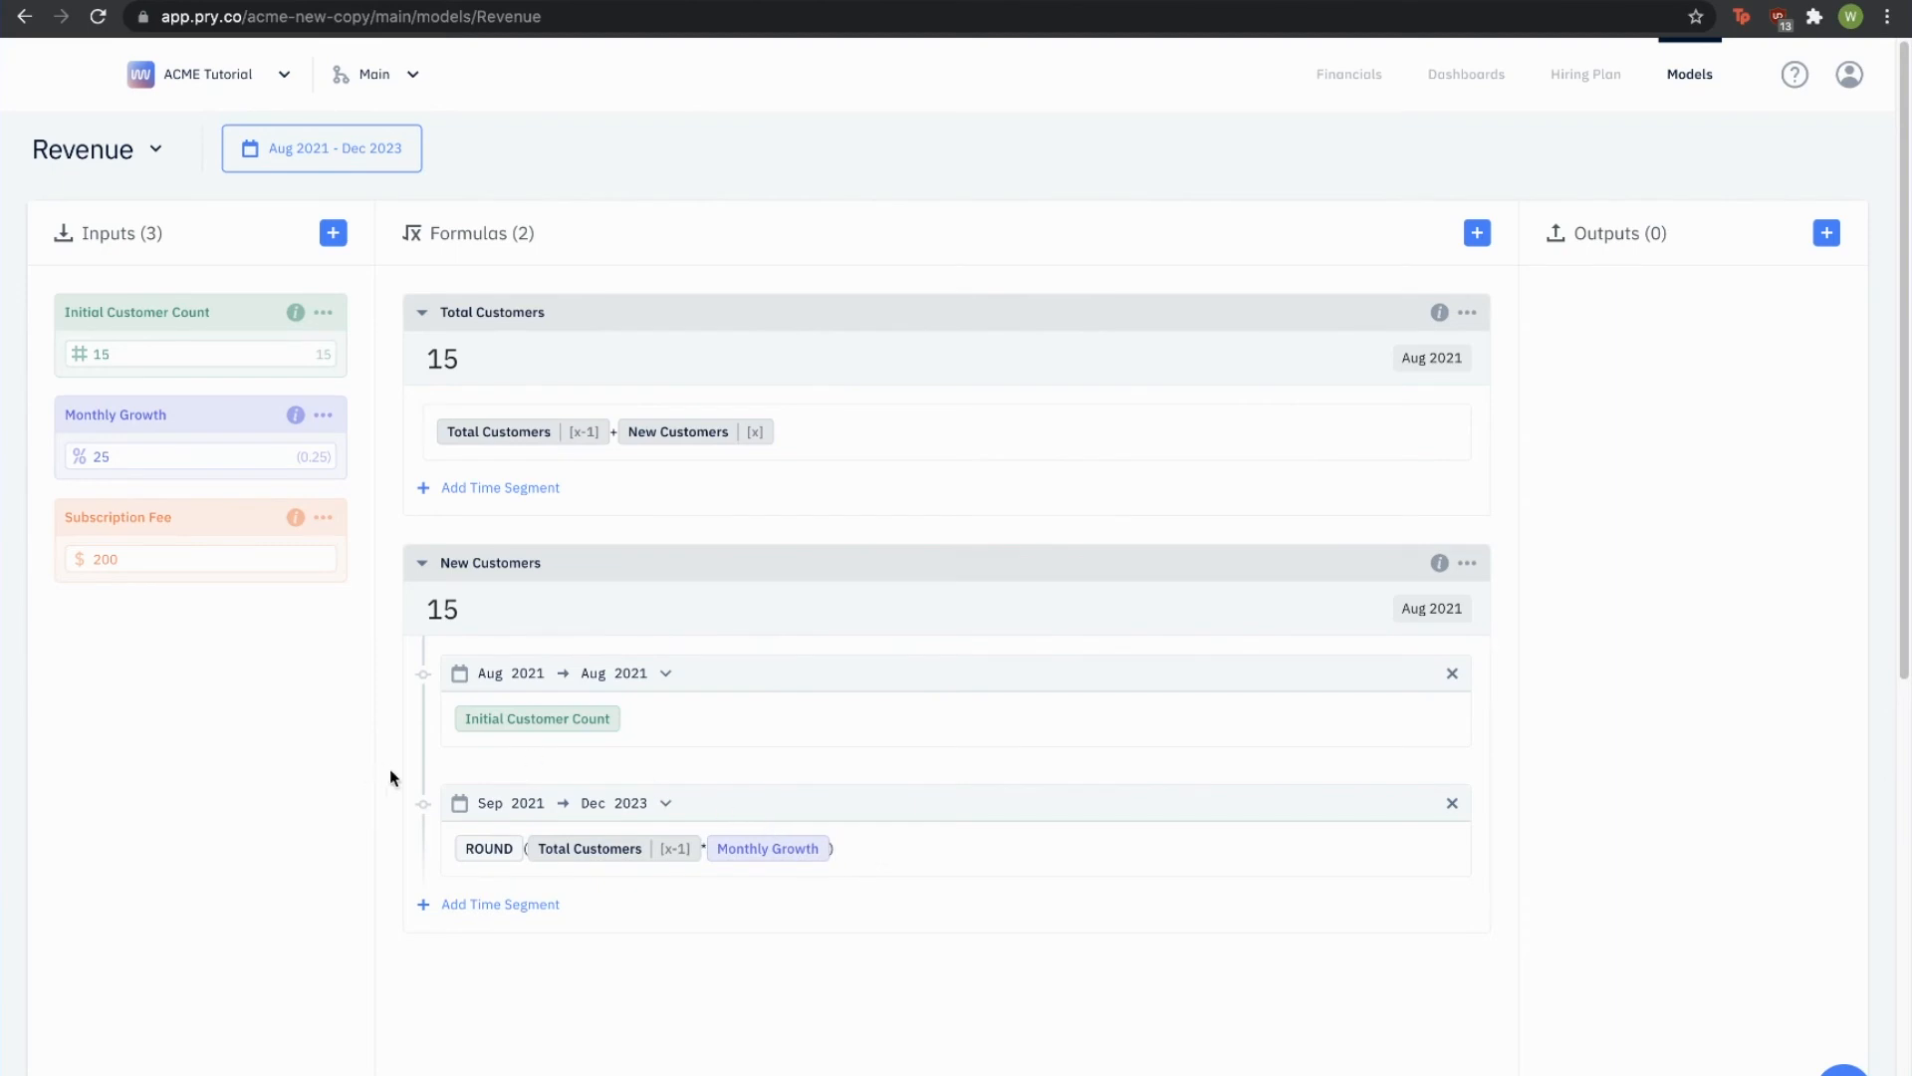
Step: Check the monthly customer projections, and add a percentage input named Monthly Churn with a value of 2
scroll(742, 629, "down", 8)
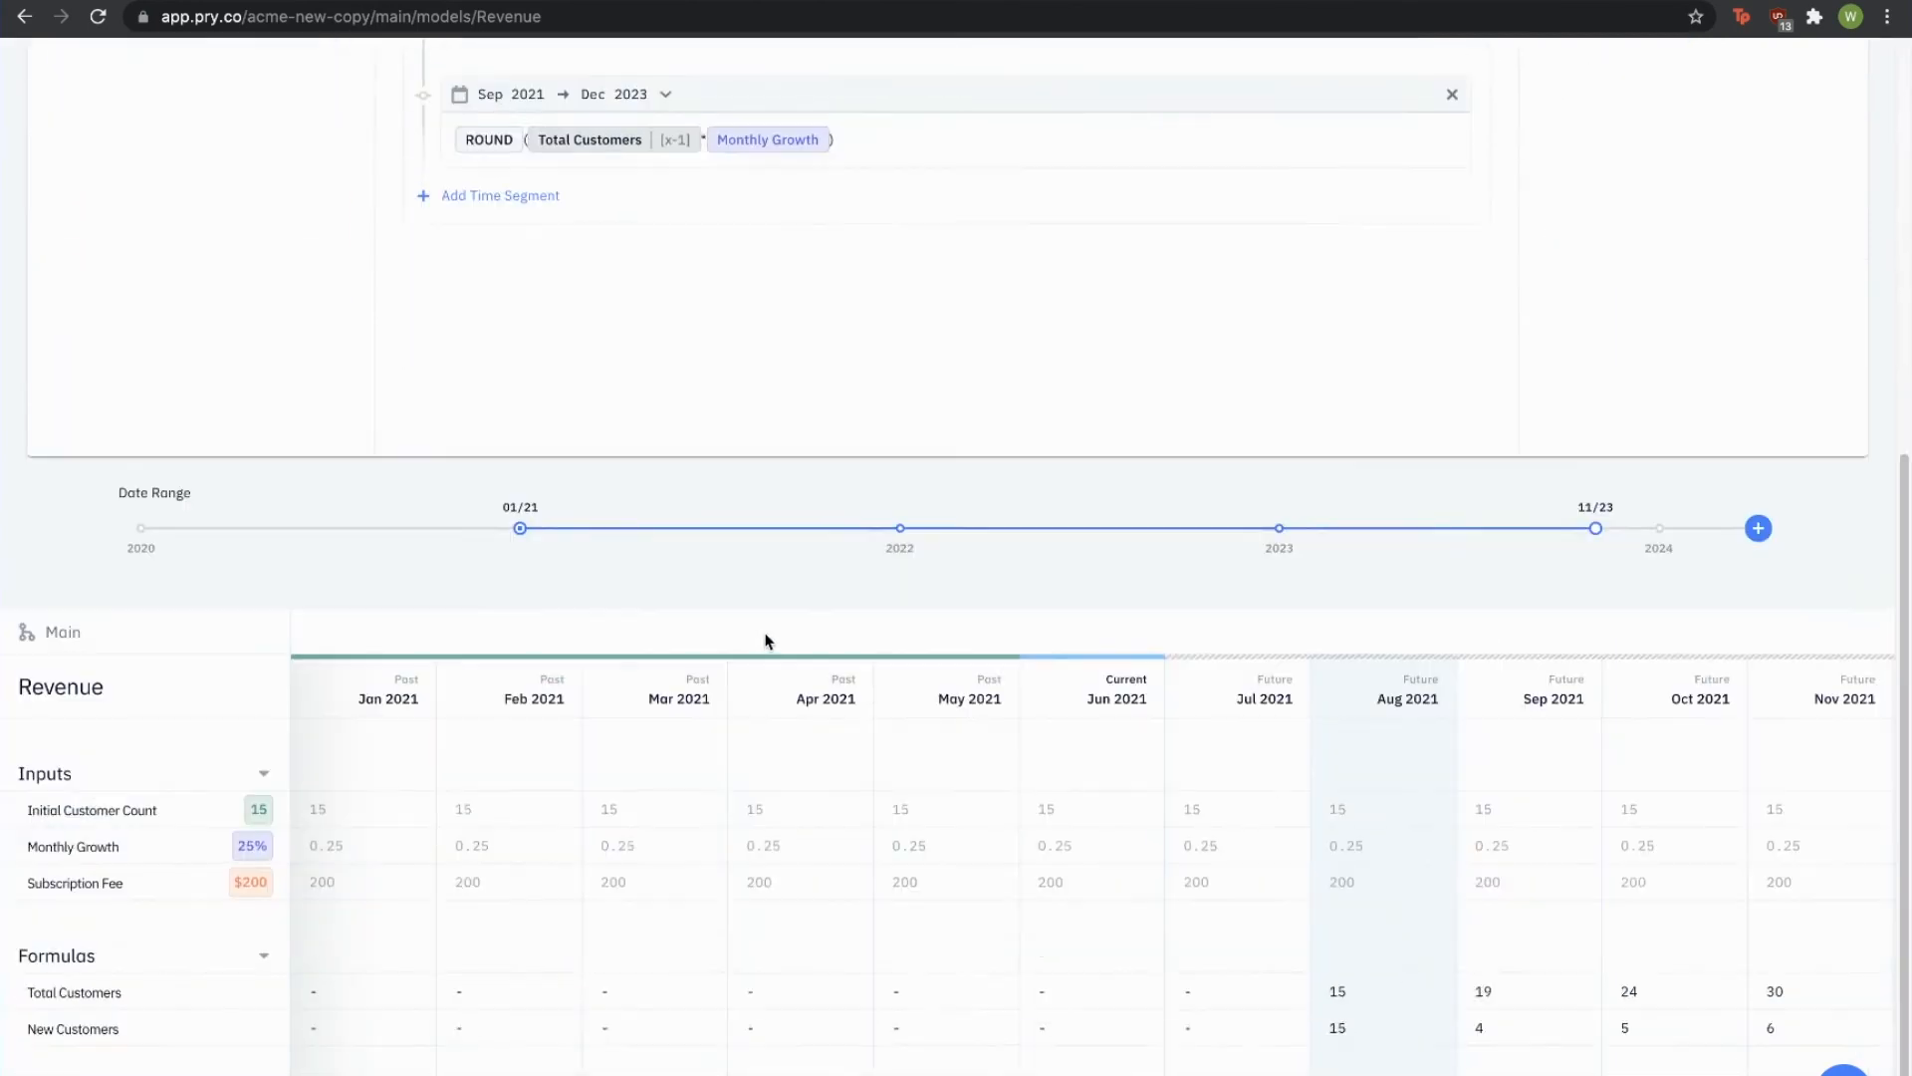
scroll(1300, 811, "right", 5)
scroll(1315, 884, "right", 3)
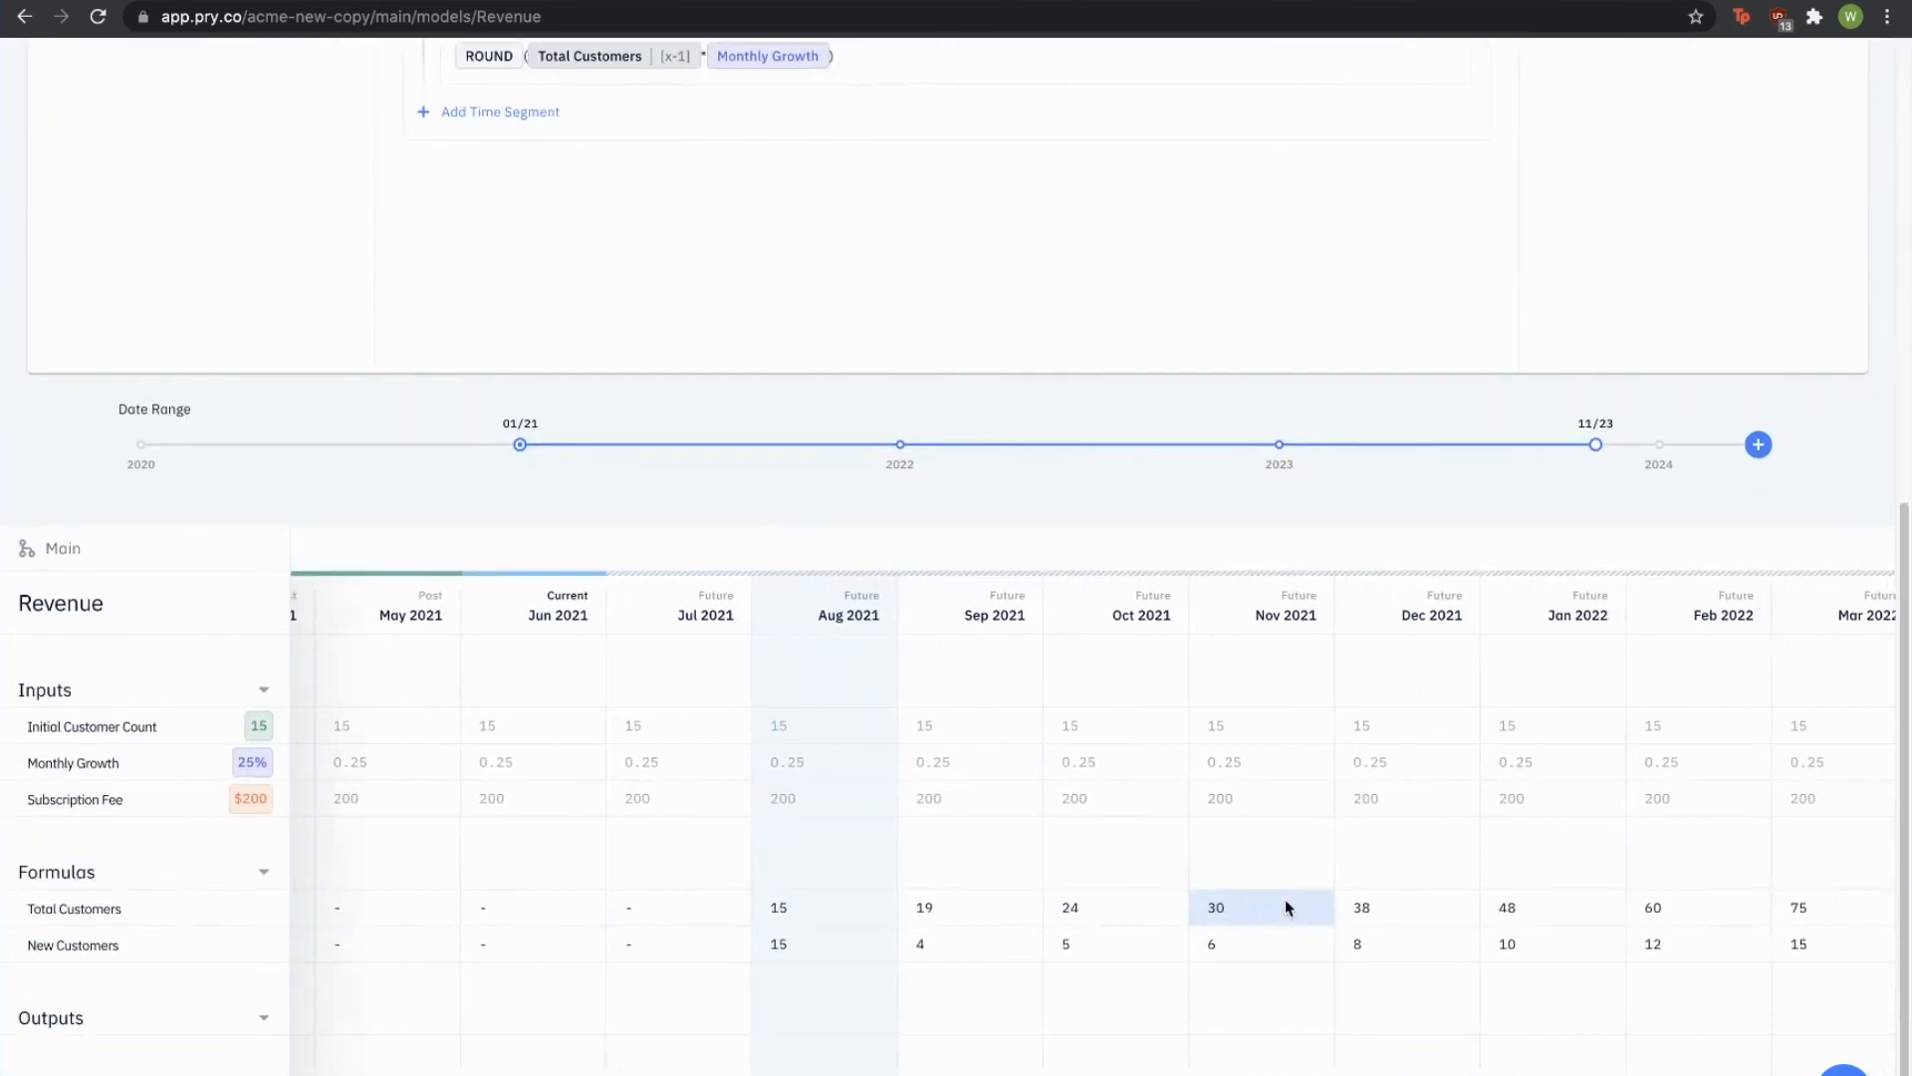
scroll(1245, 911, "right", 5)
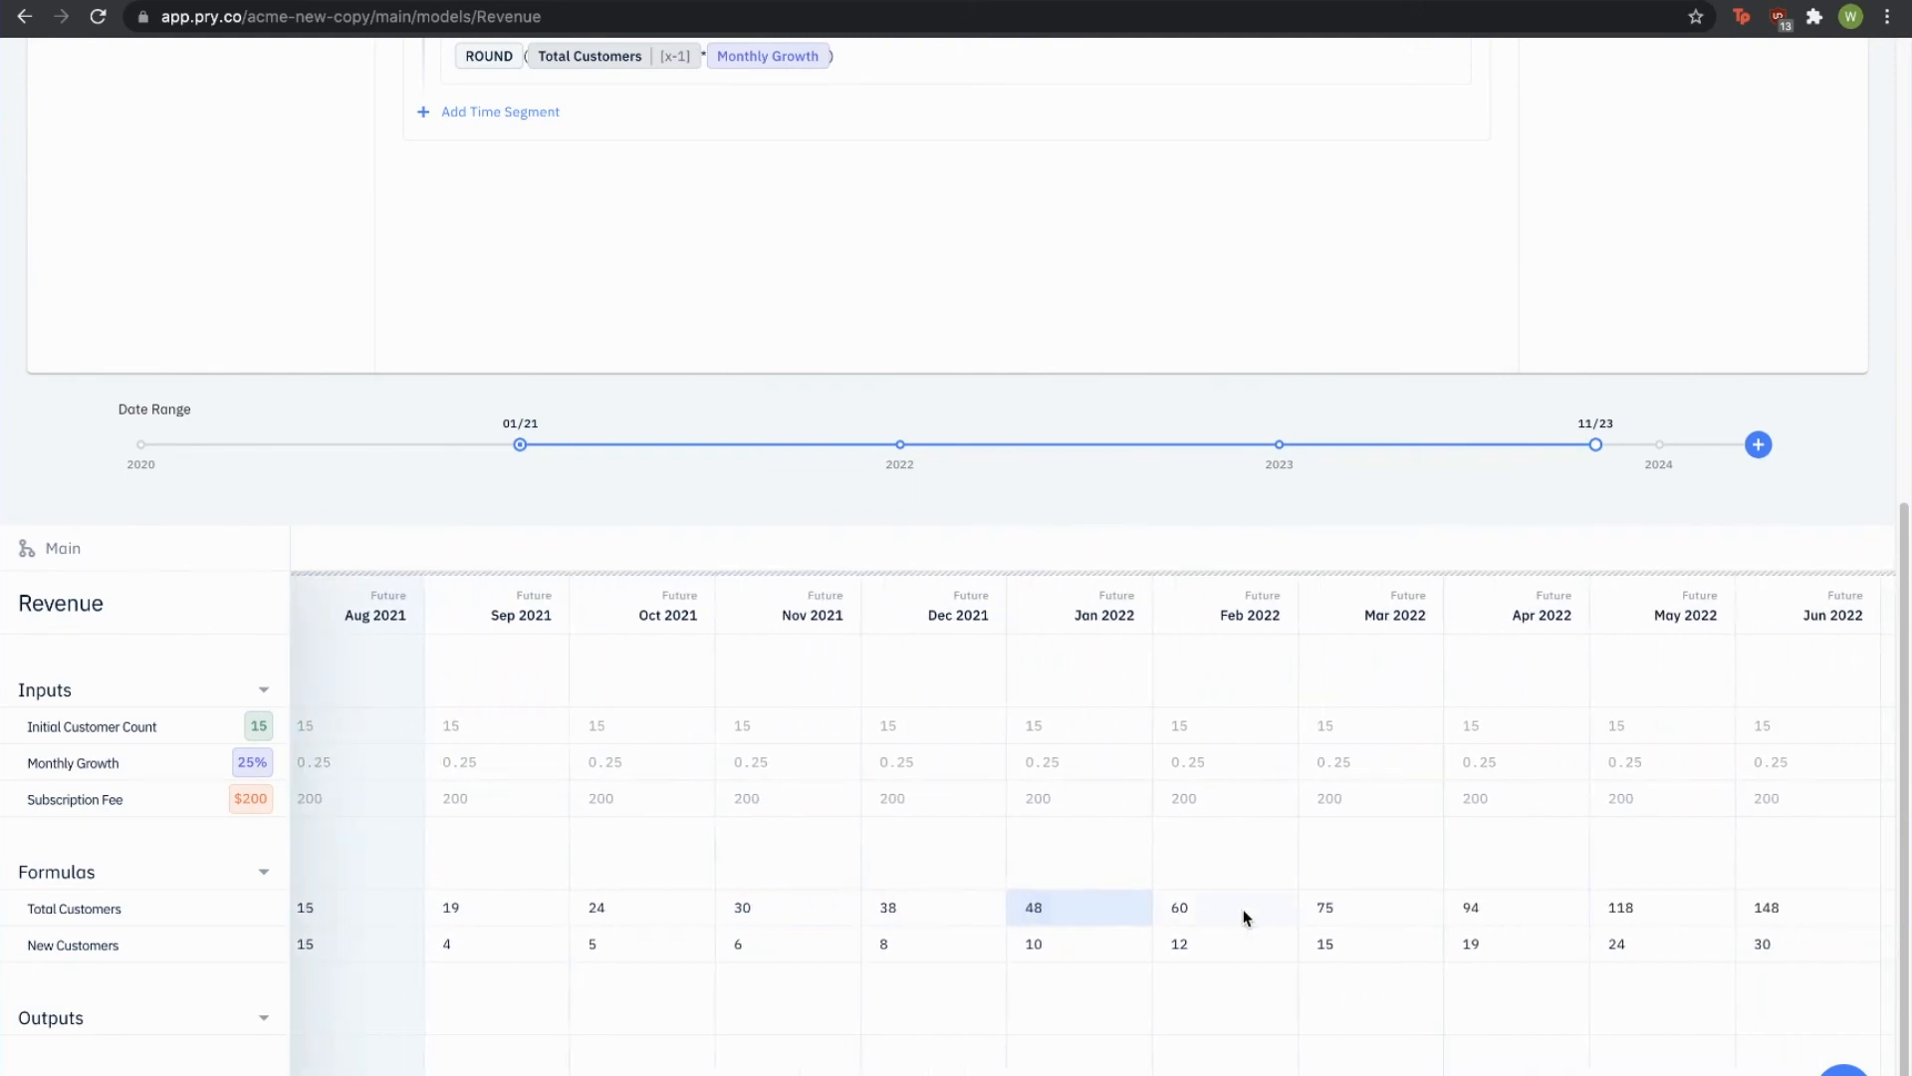
scroll(1063, 781, "up", 10)
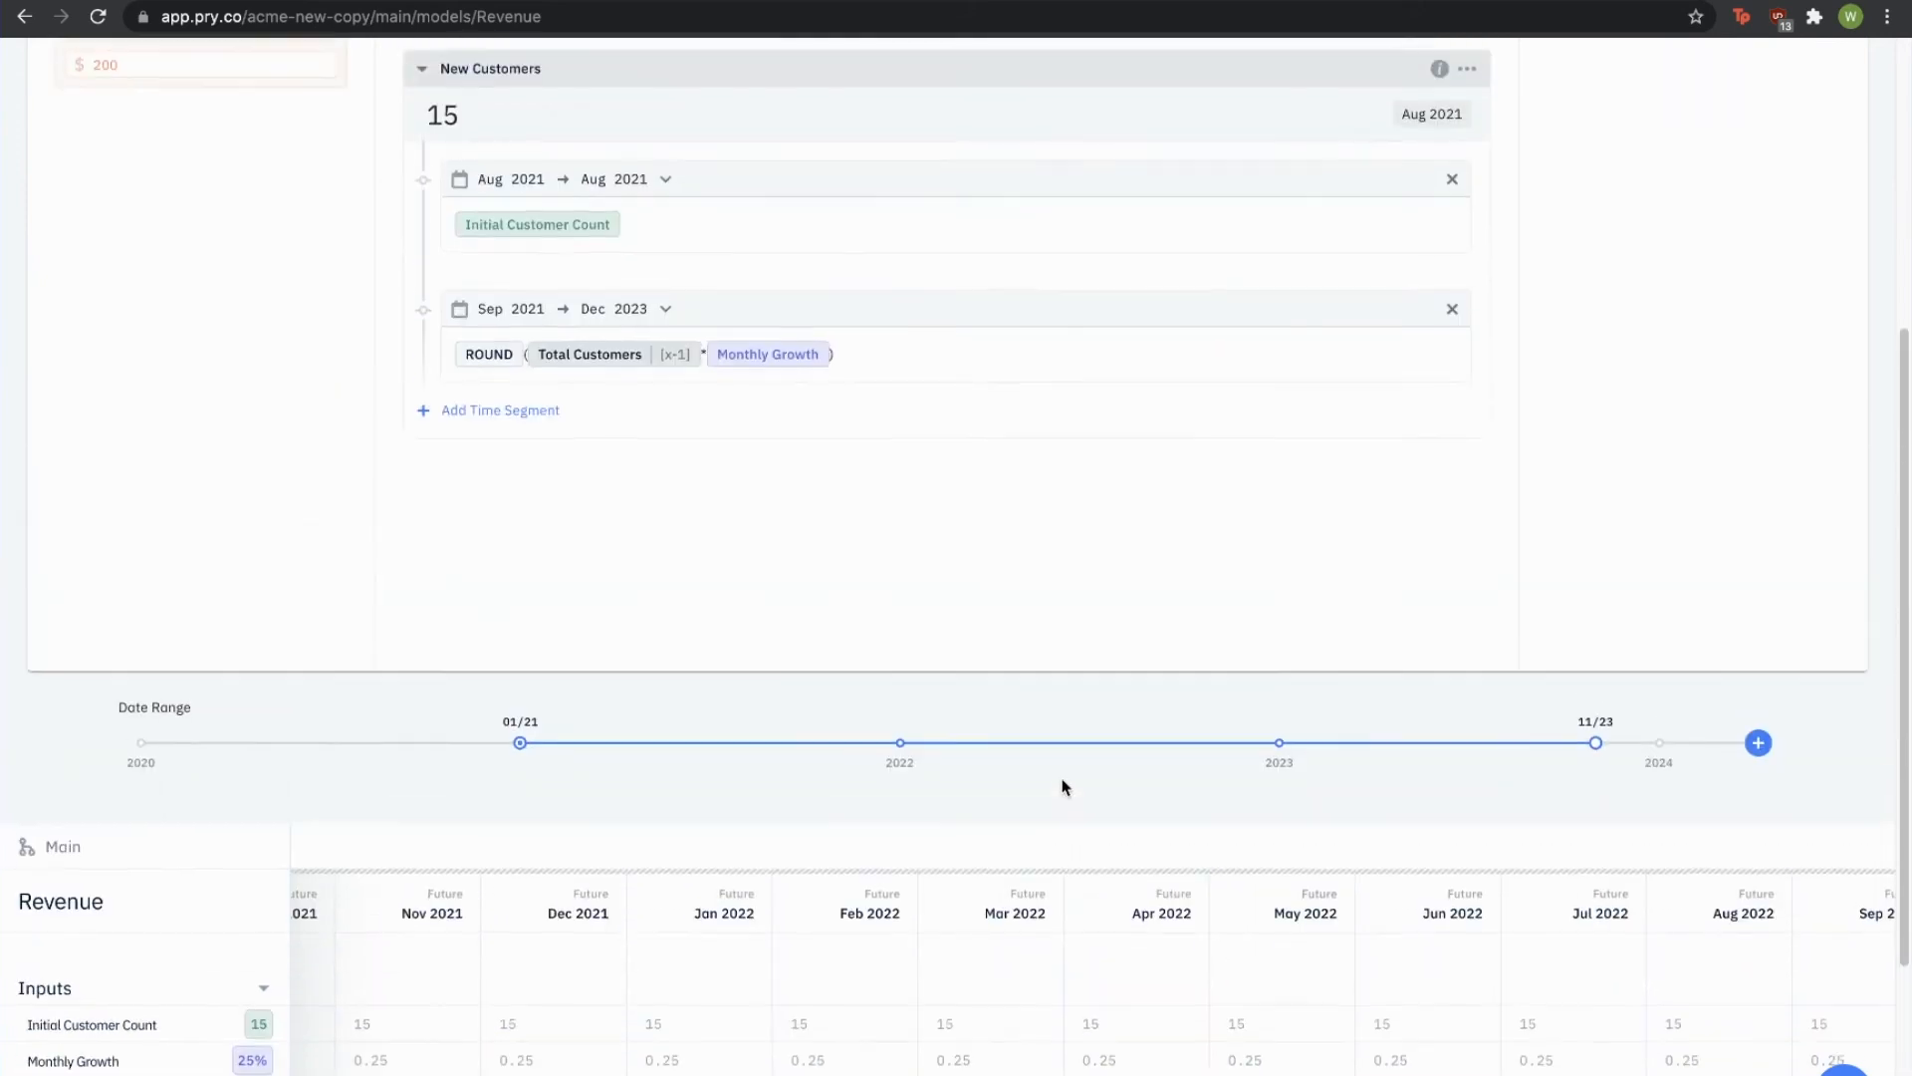
left_click(422, 562)
left_click(333, 231)
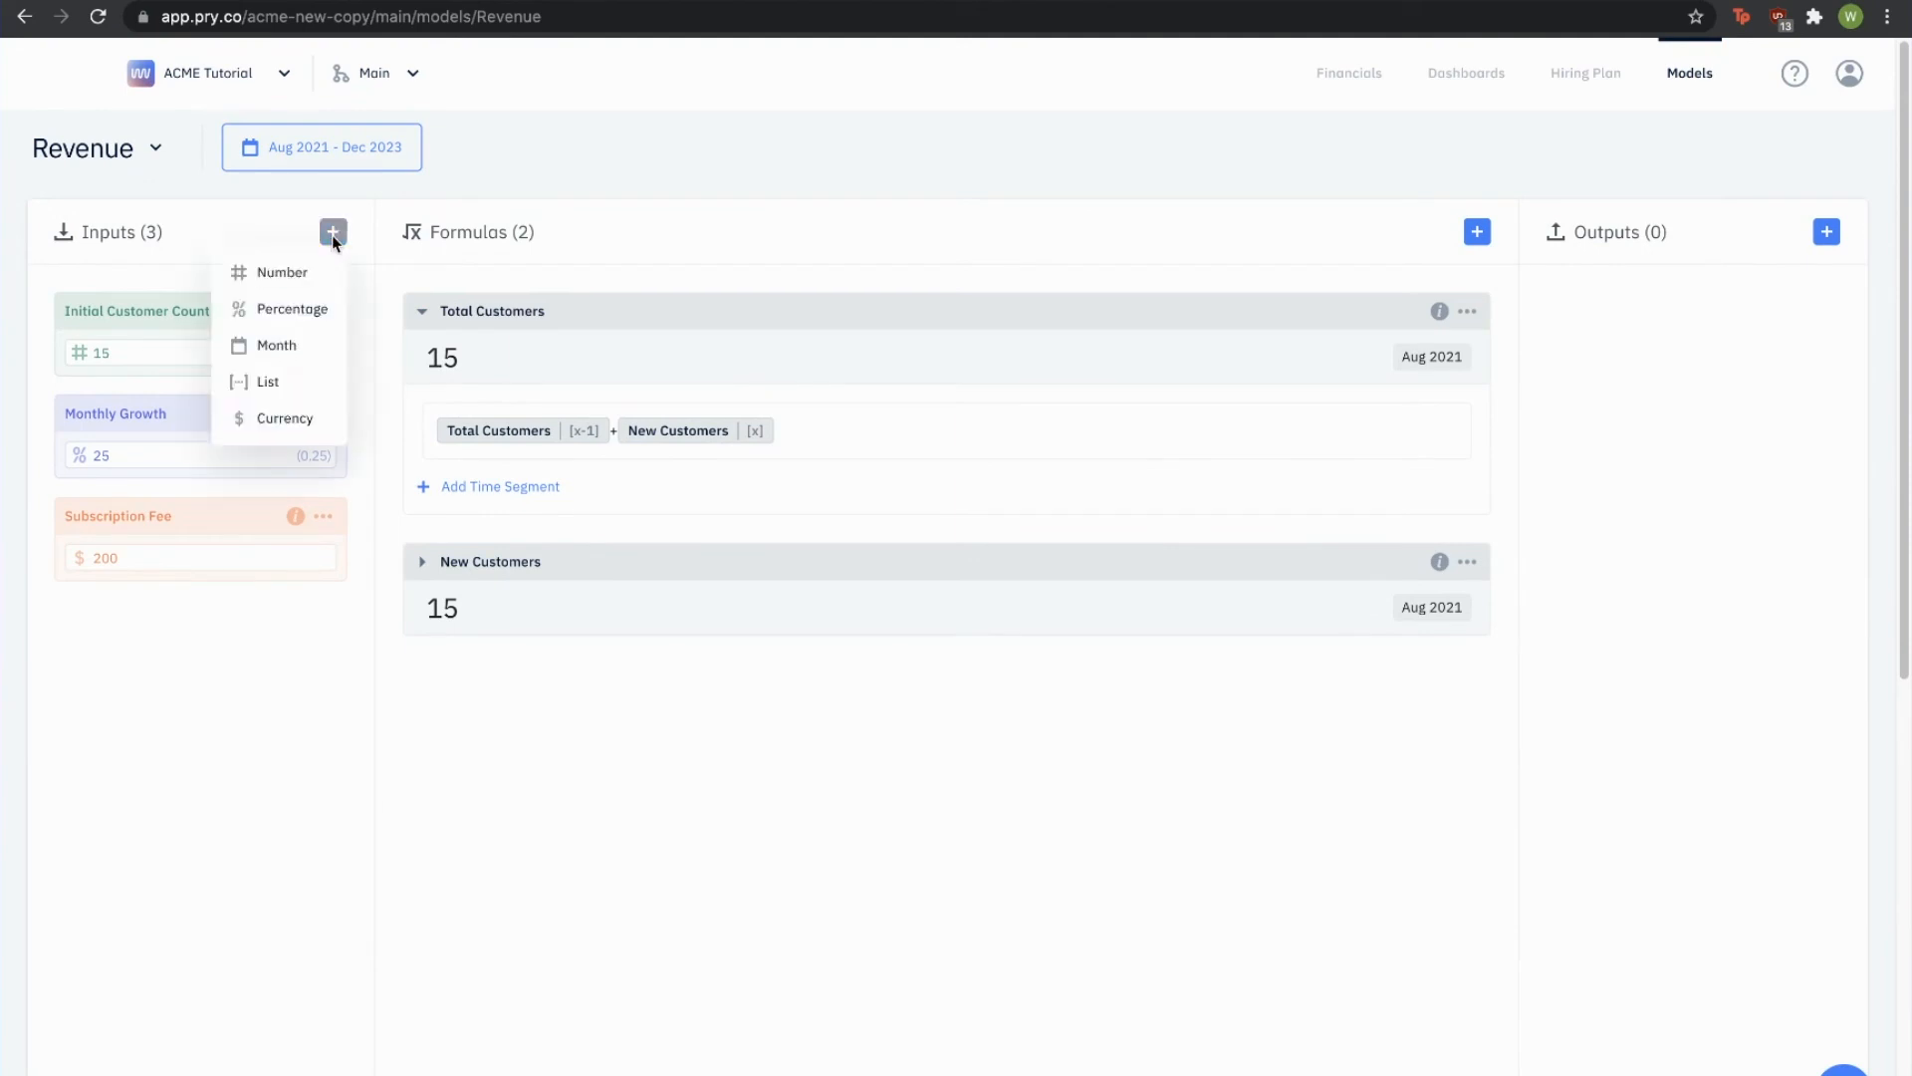
left_click(297, 308)
type("Monthly Churn")
key("Return")
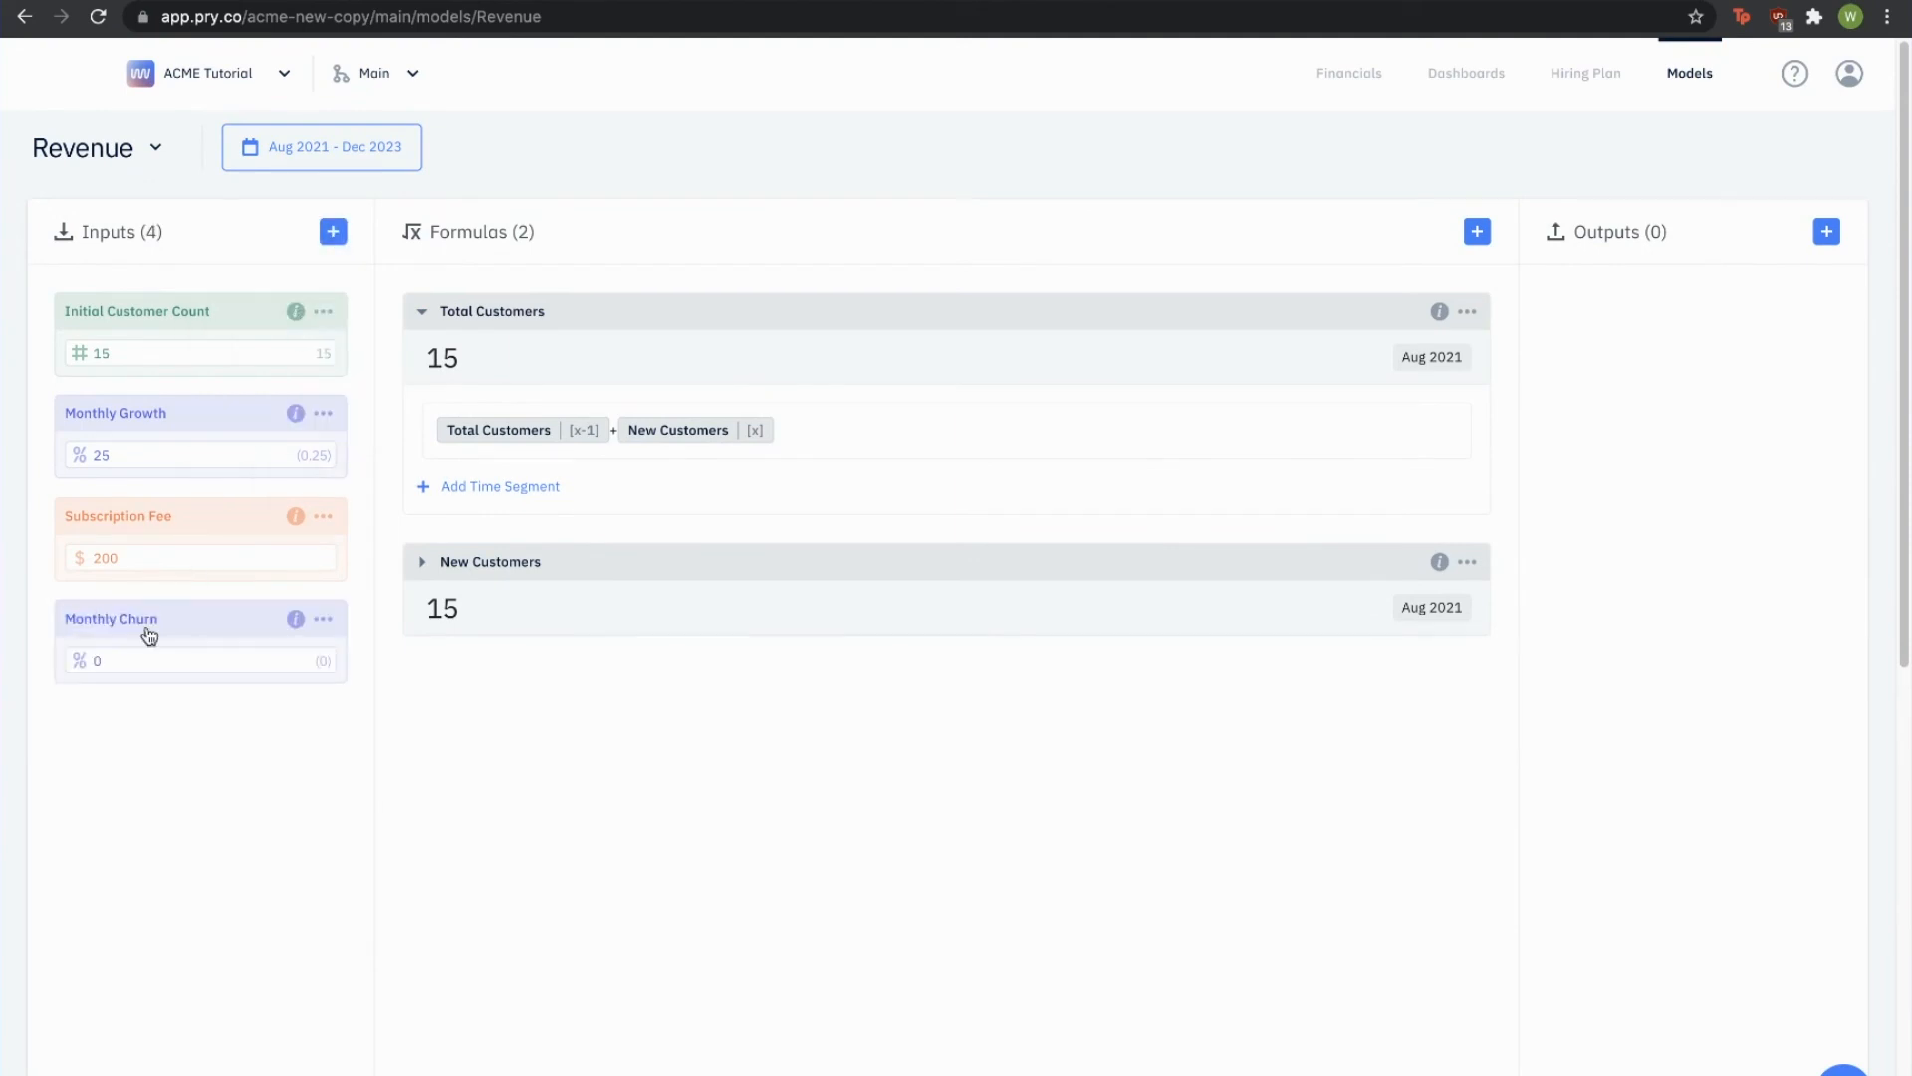
left_click(154, 658)
type("2")
Step: Add a third formula and name it Churned Customer
left_click(468, 311)
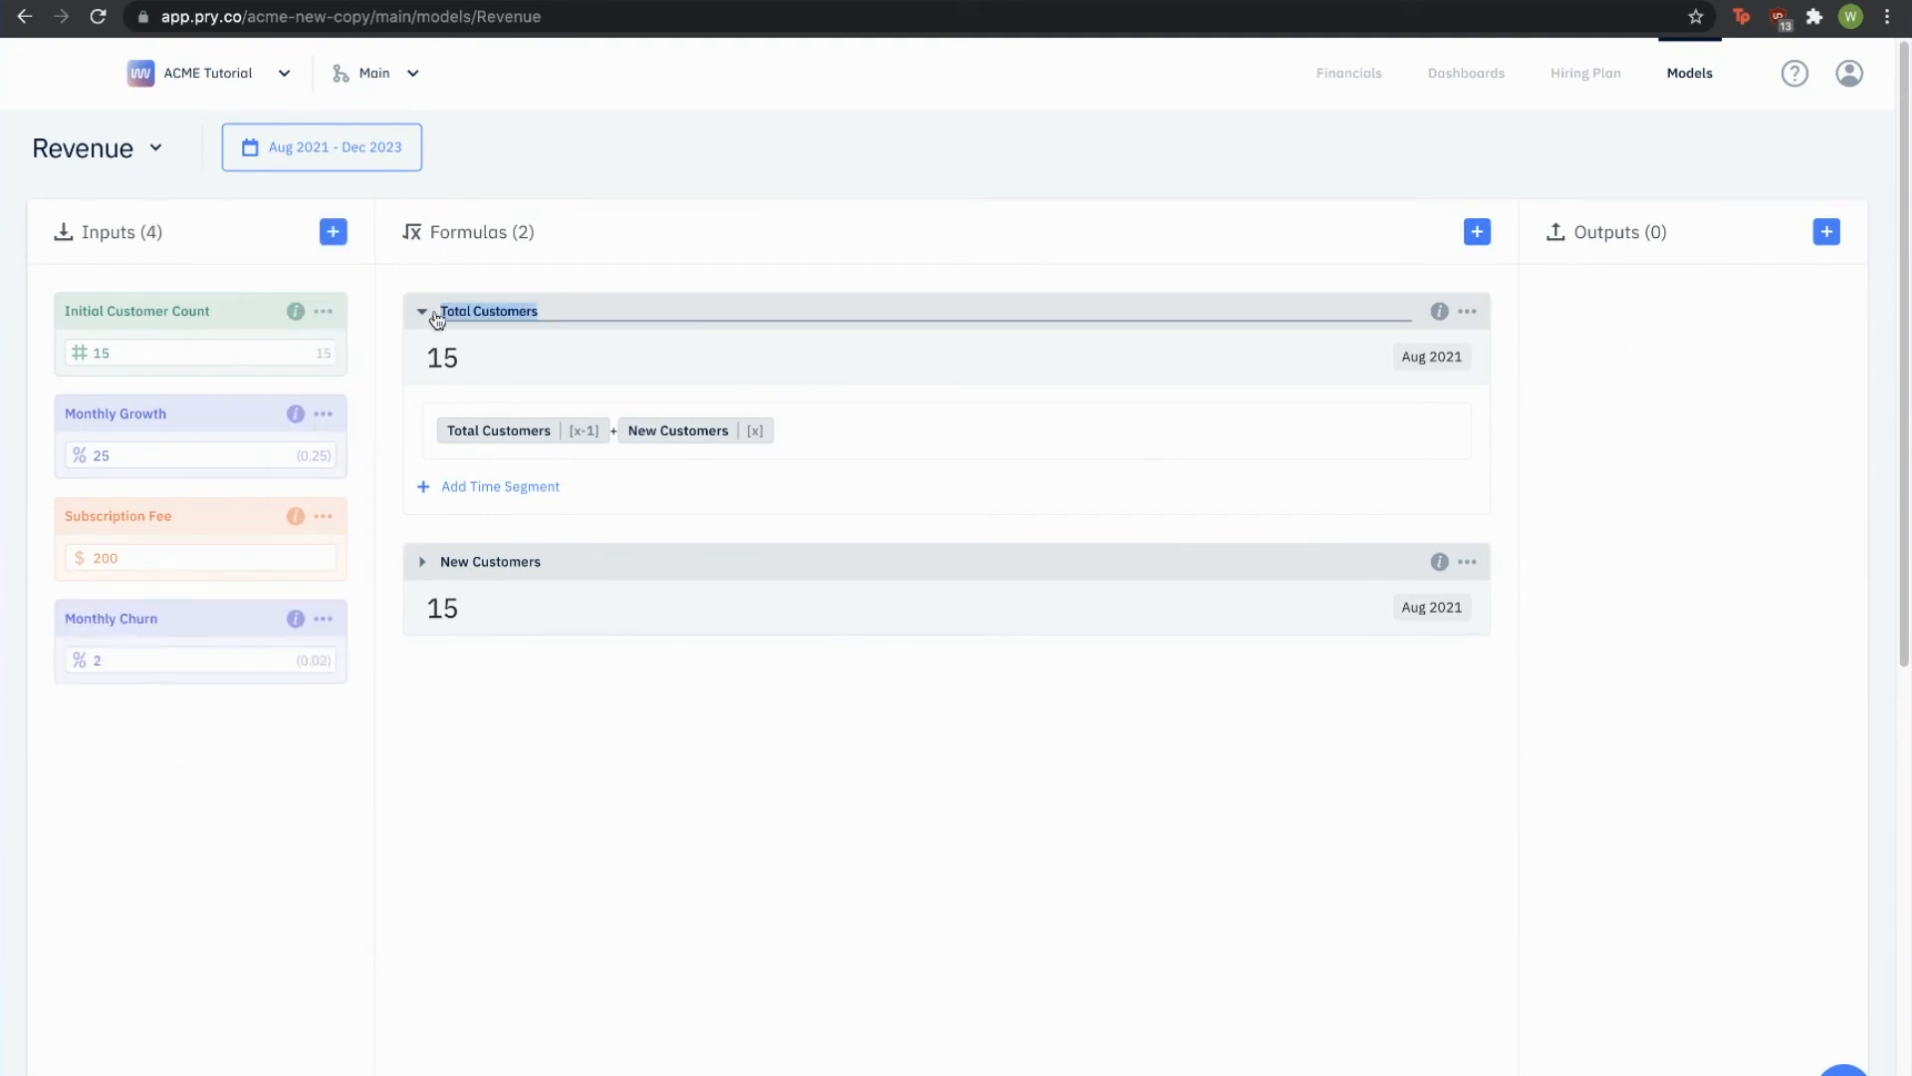
left_click(1477, 231)
type("Churned Cus")
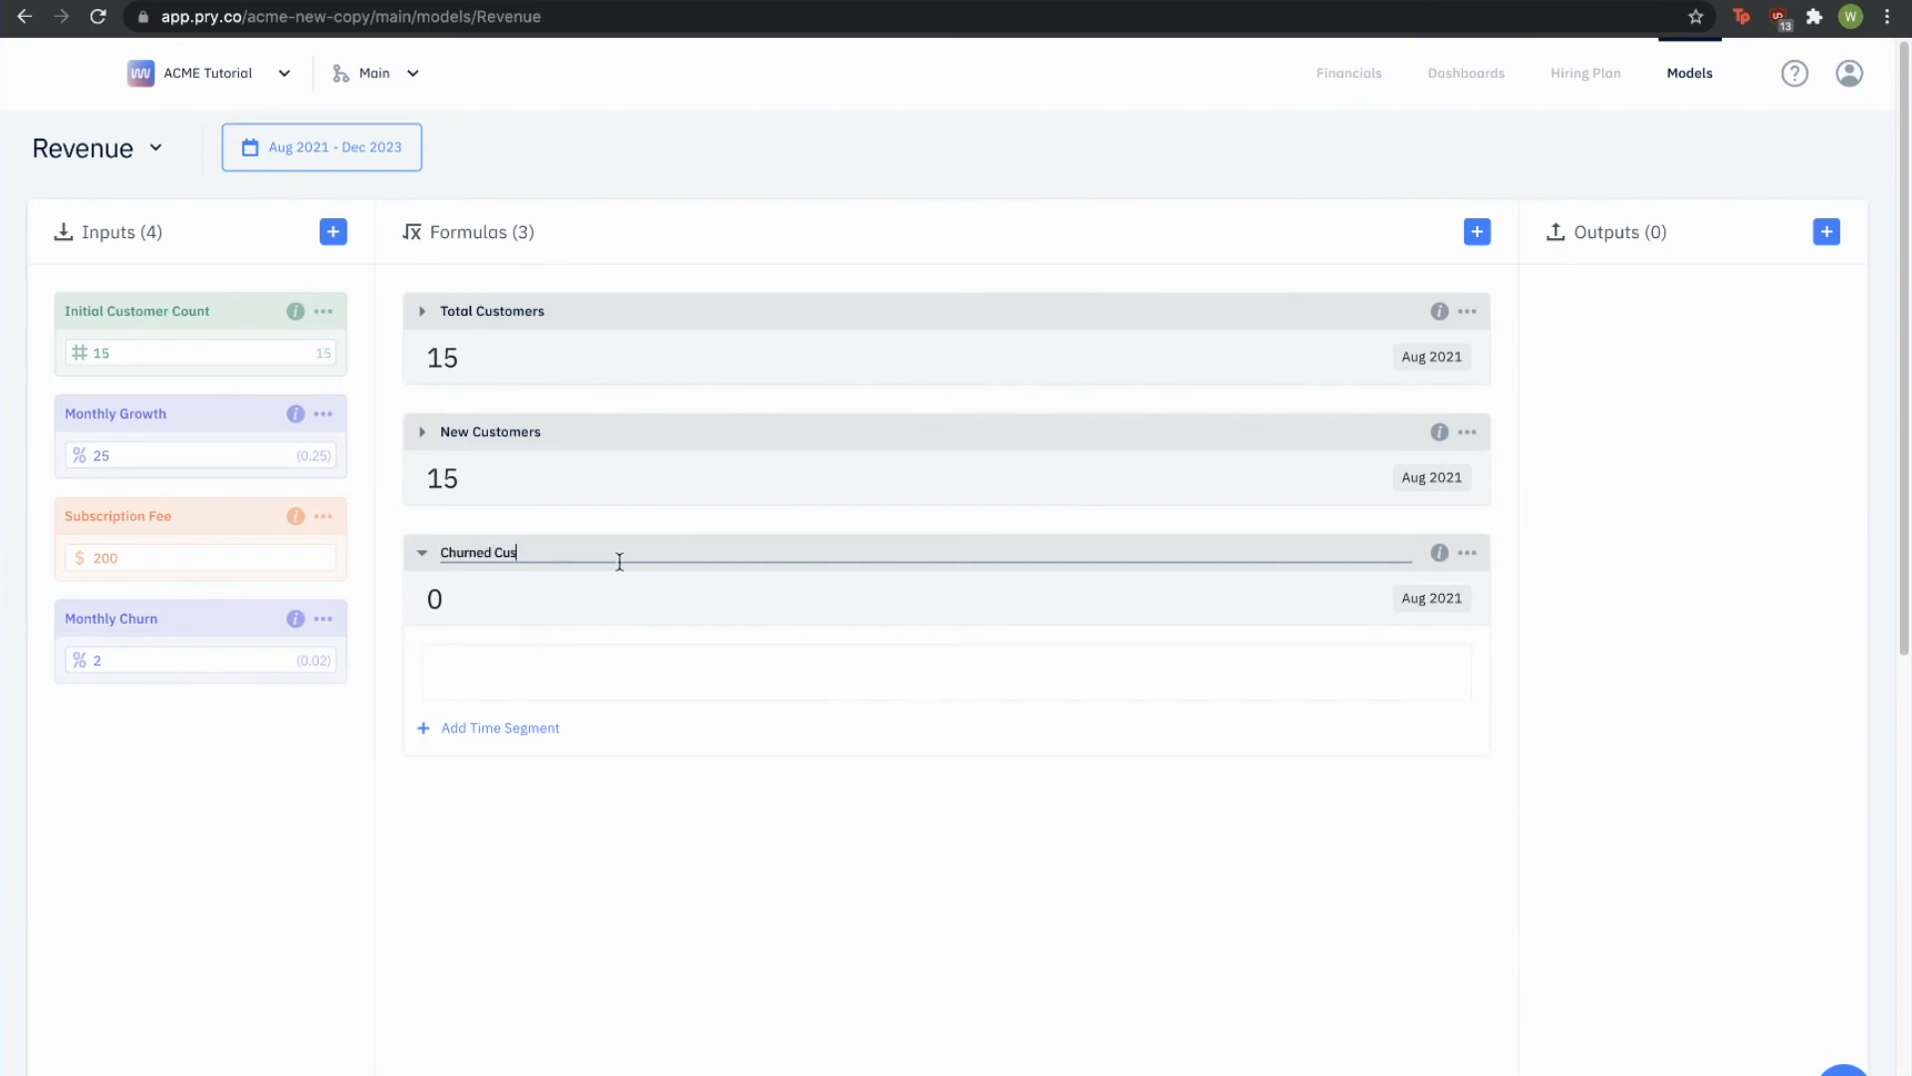
type("tomer")
key("Return")
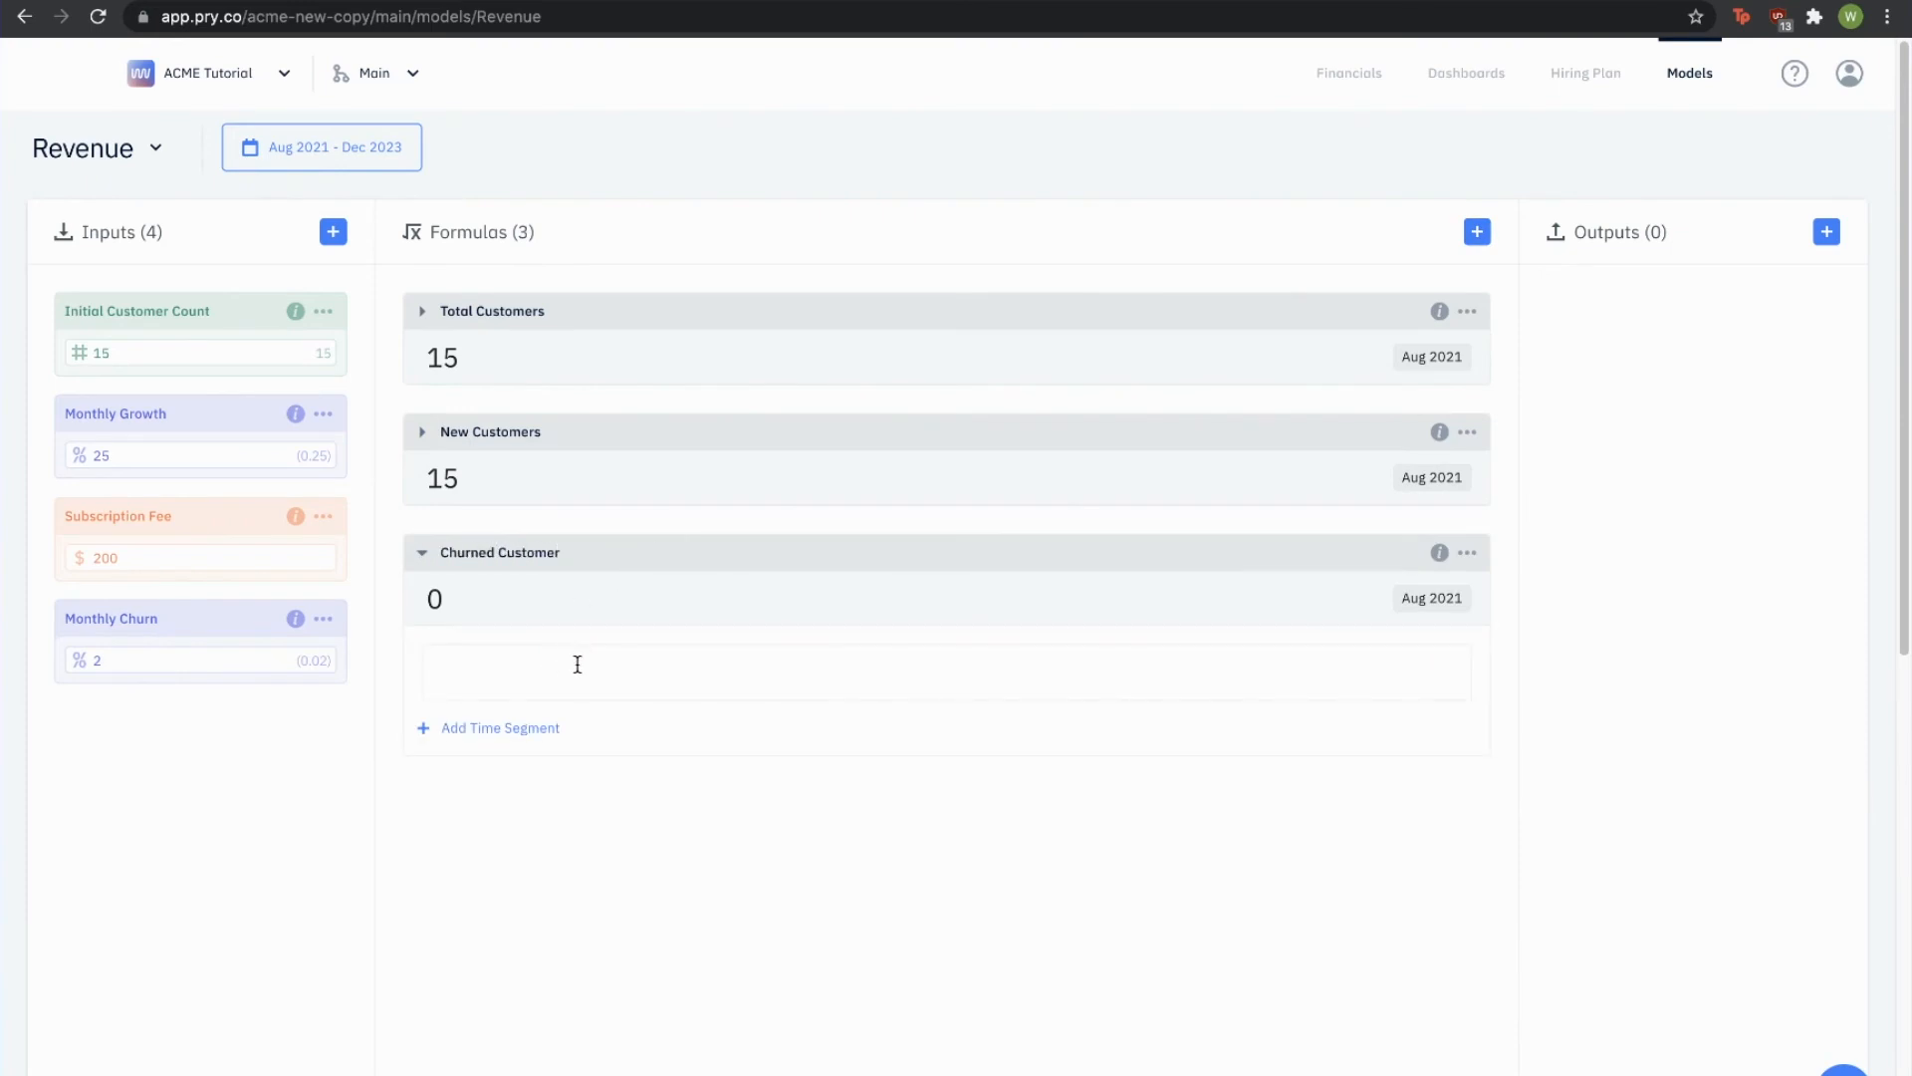
Step: Define Churned Customer as ROUND of Total Customers [x-1] multiplied by Monthly Churn
type("Total C")
key("Return")
type("* ")
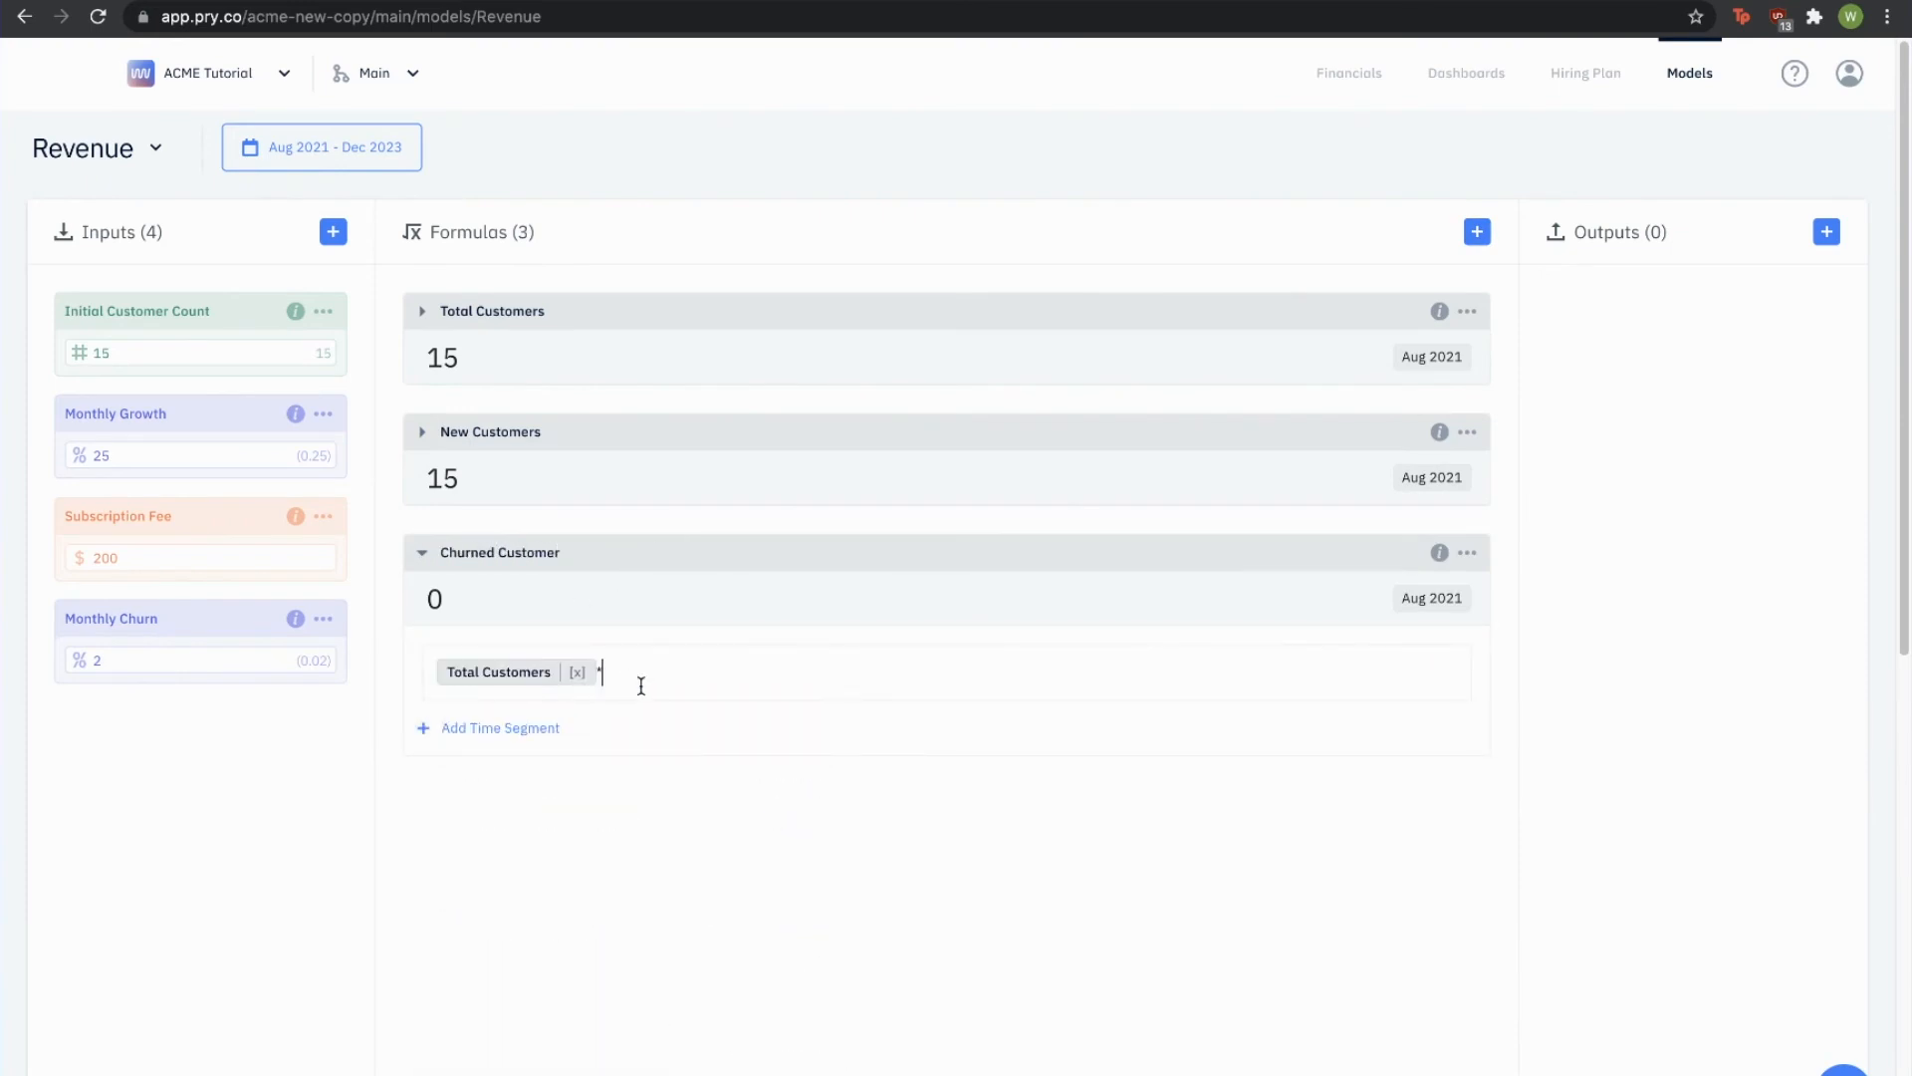
type("Monthly Churn")
key("Return")
left_click(578, 671)
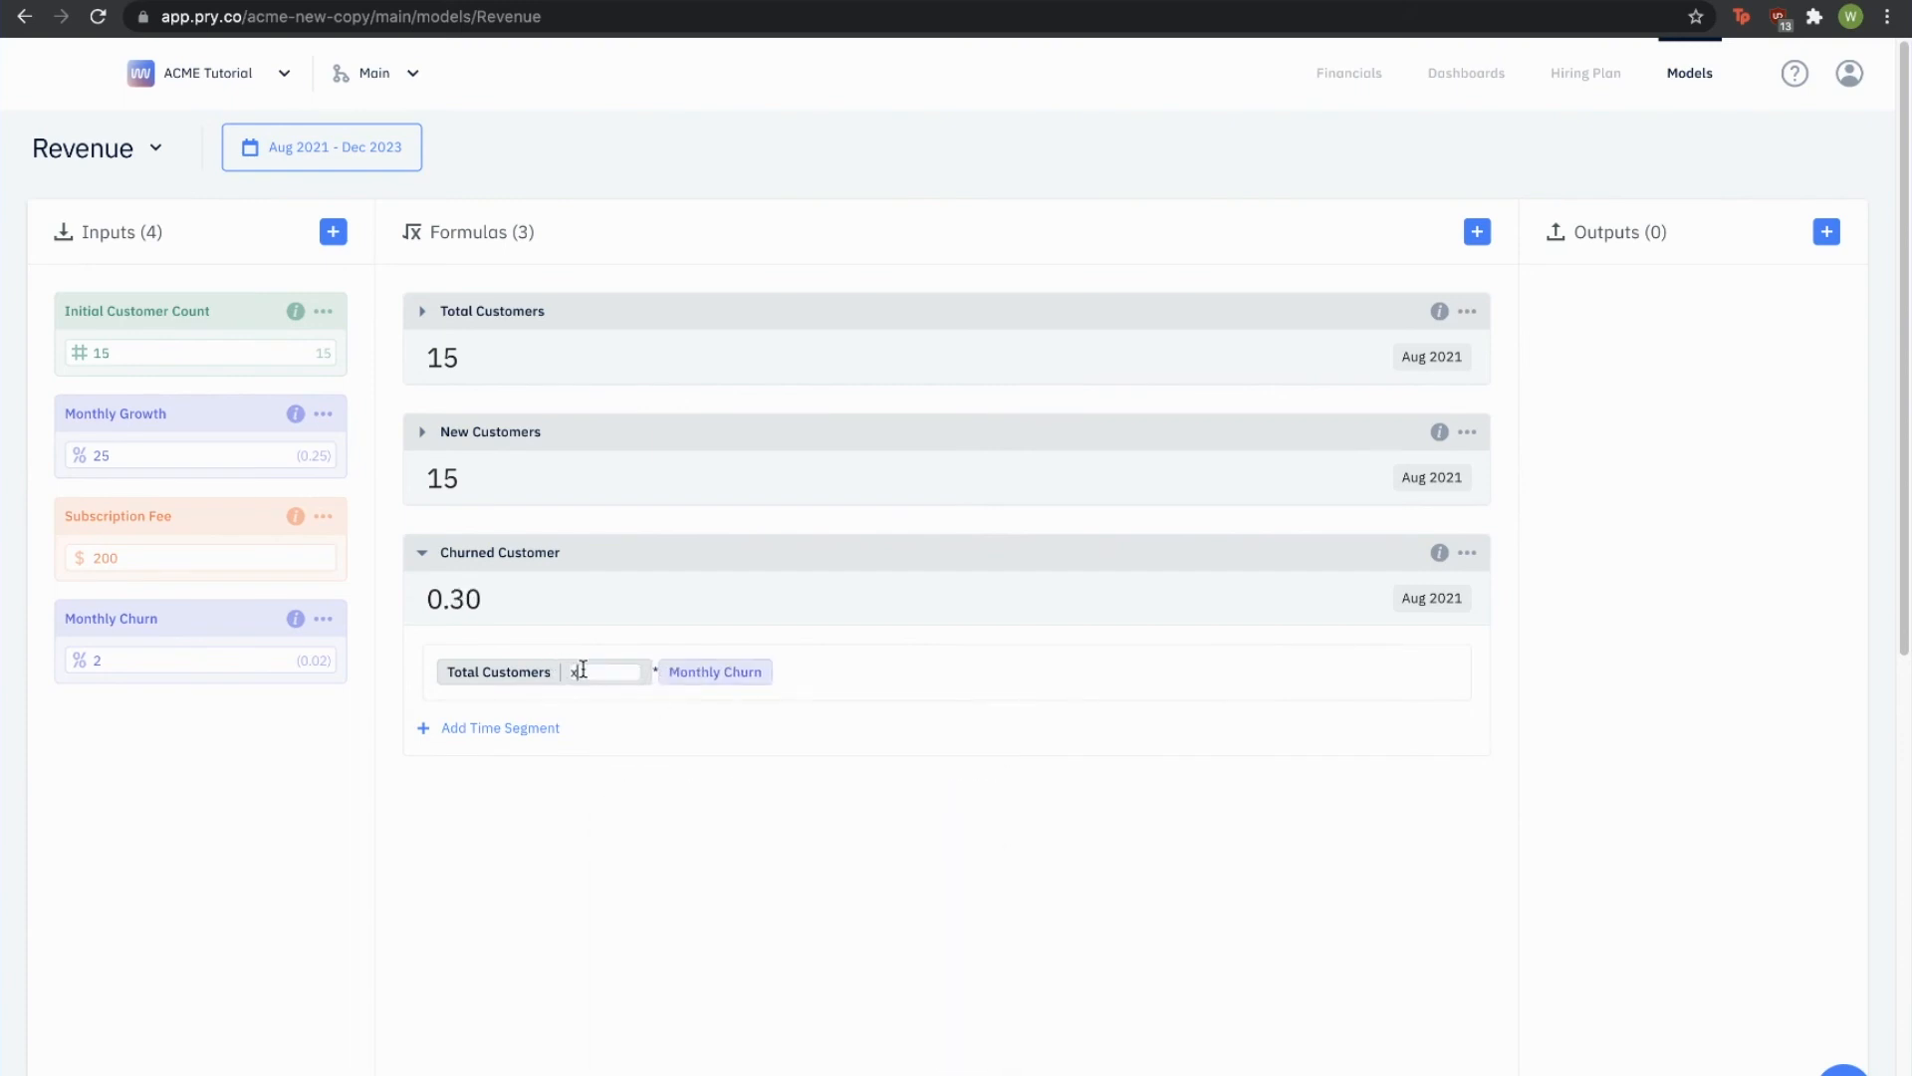
type("-1")
key("Return")
type("ROUND(")
key("Return")
key("Right")
key("Right")
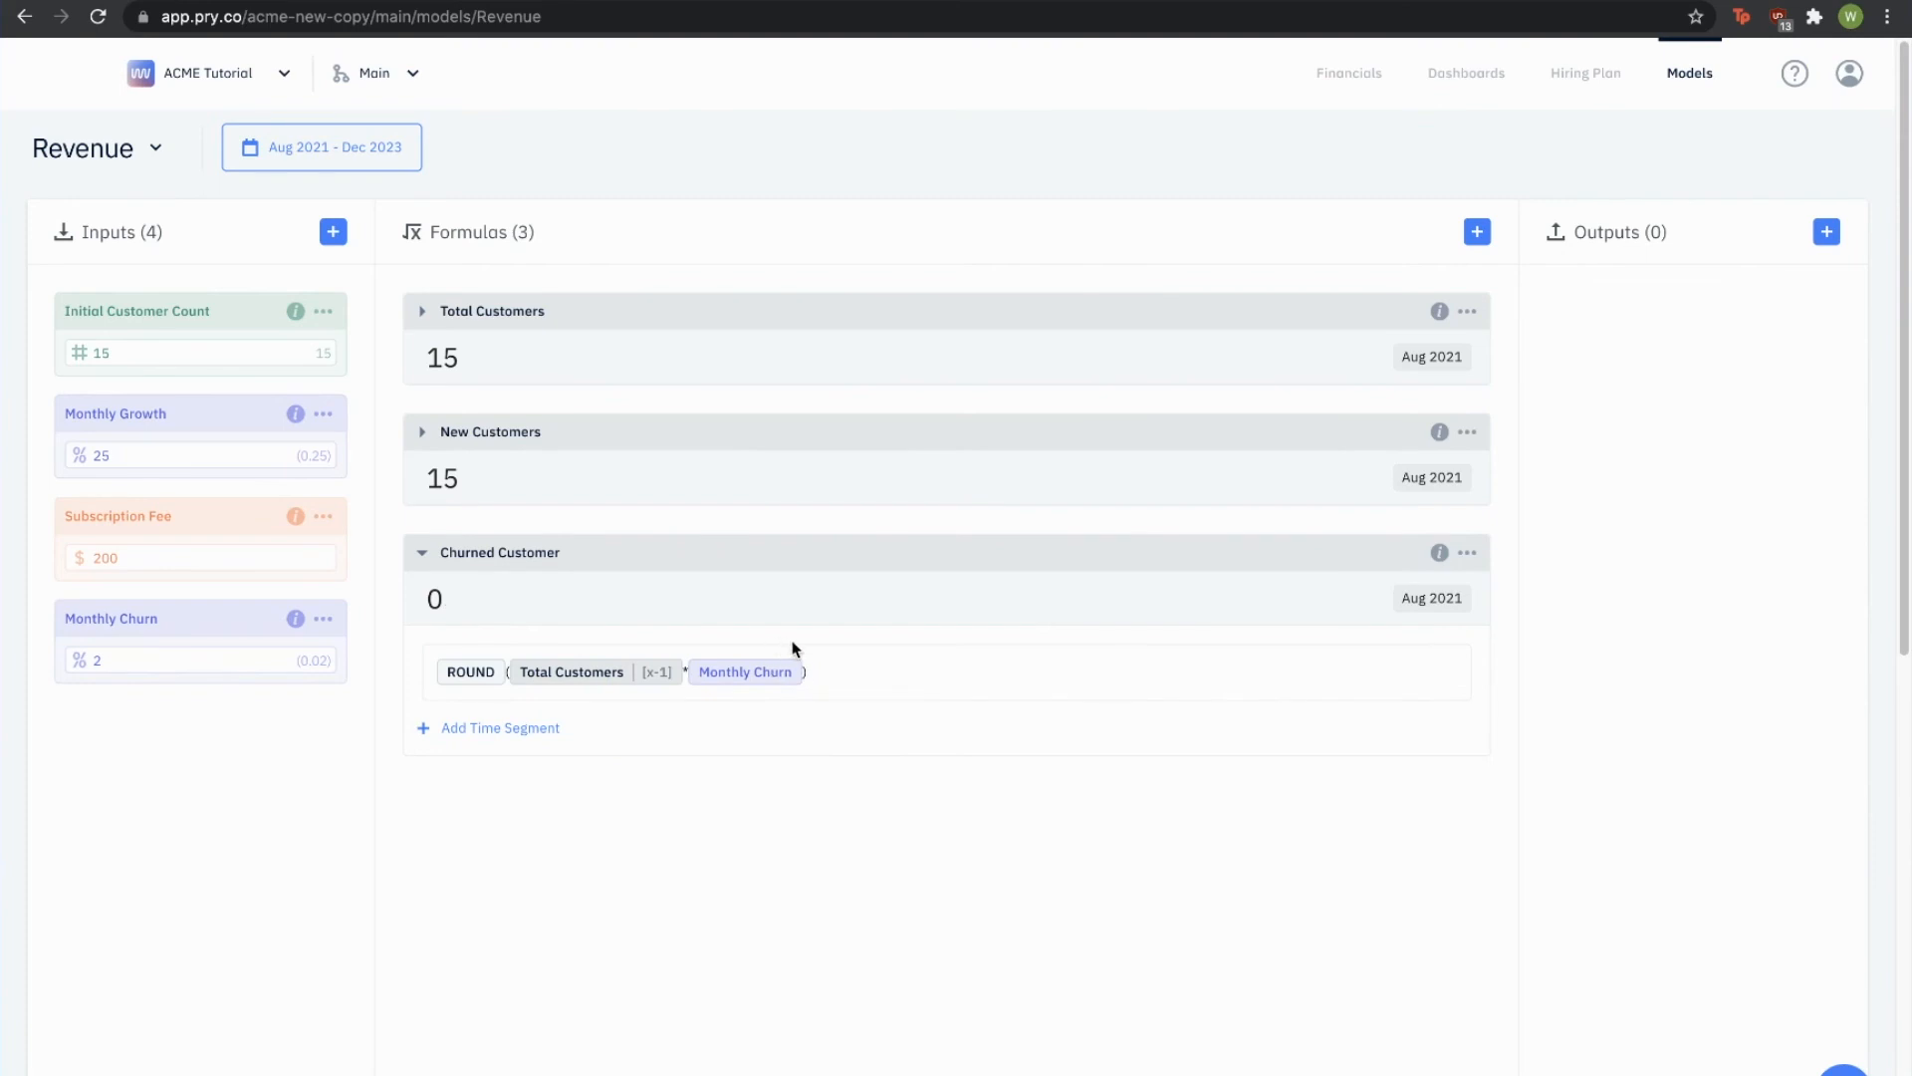
Step: Extend the Total Customers formula by subtracting Churned Customer [x], and collapse the formula details
left_click(422, 311)
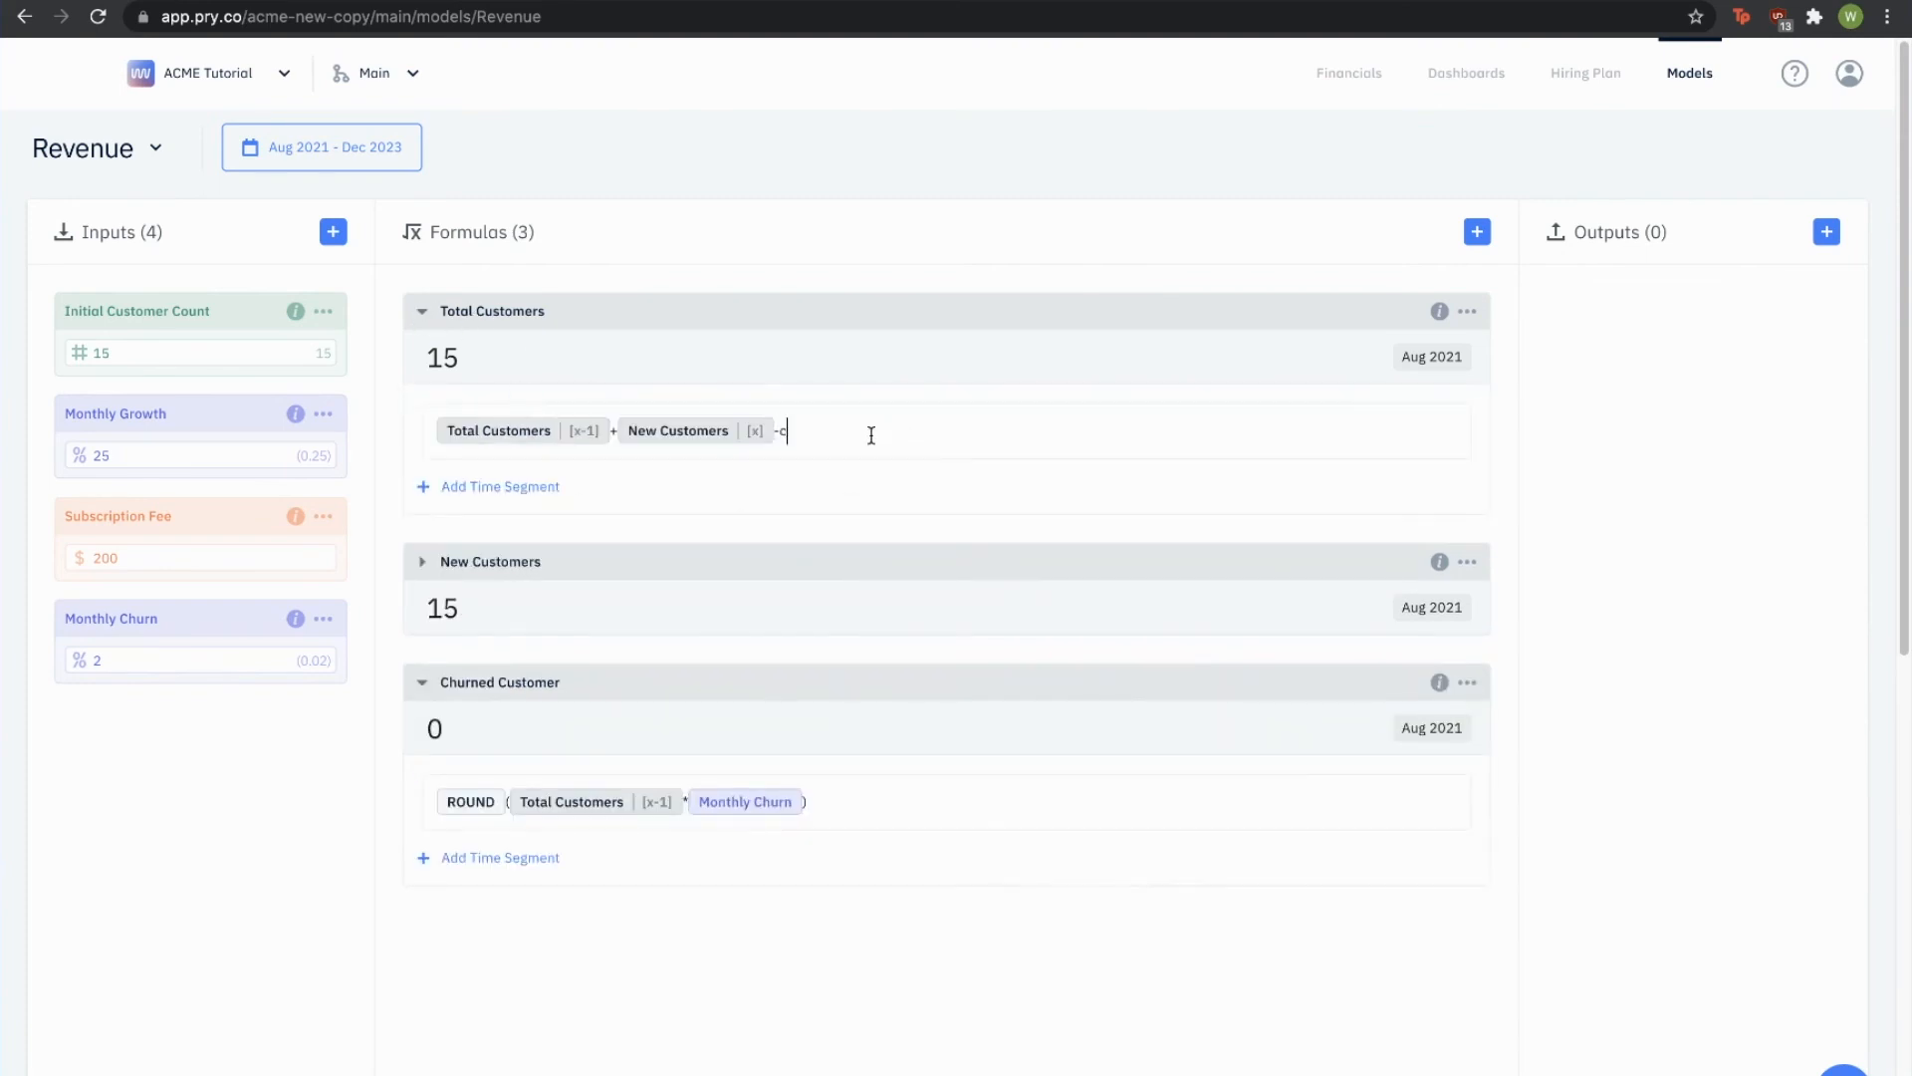
type("hurned")
key("Return")
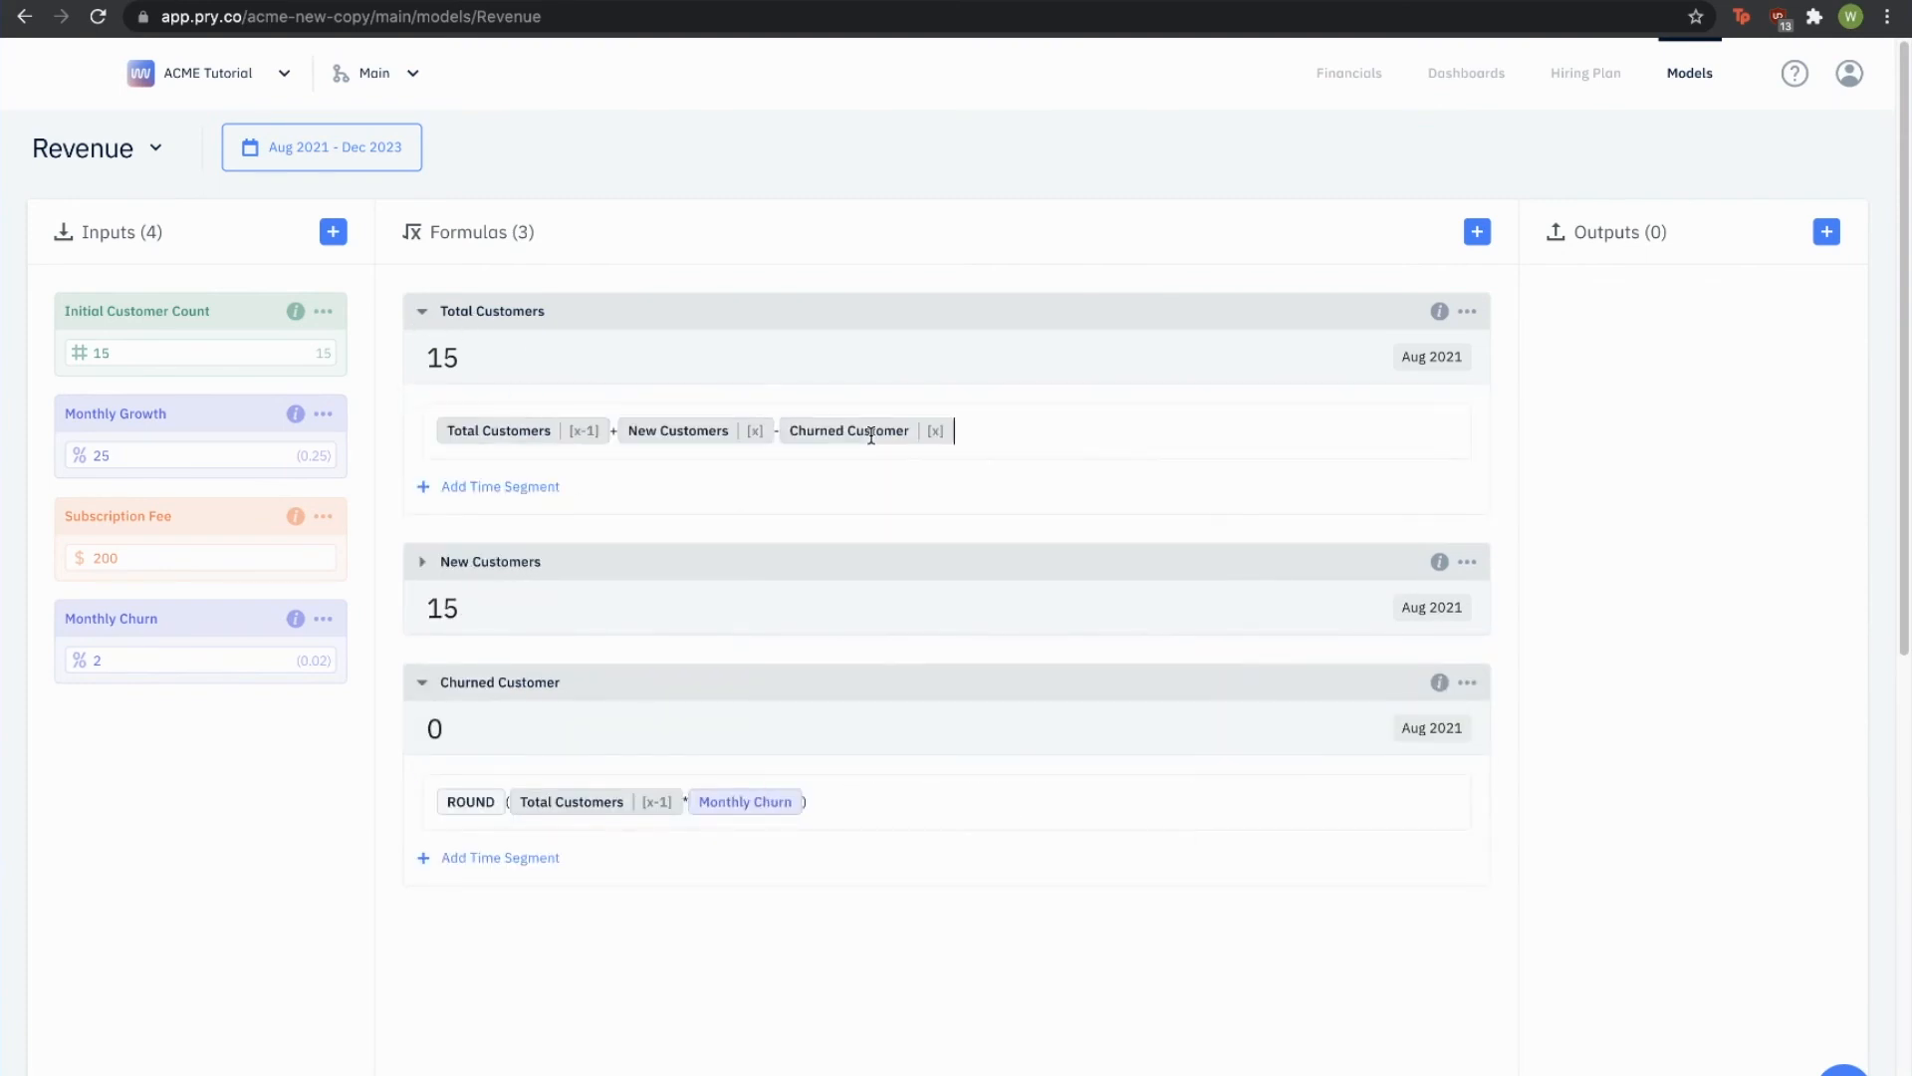
left_click(436, 319)
left_click(420, 558)
Step: Check the monthly projections with churn applied, and add a fourth formula named Monthly Revenue
scroll(1024, 785, "down", 8)
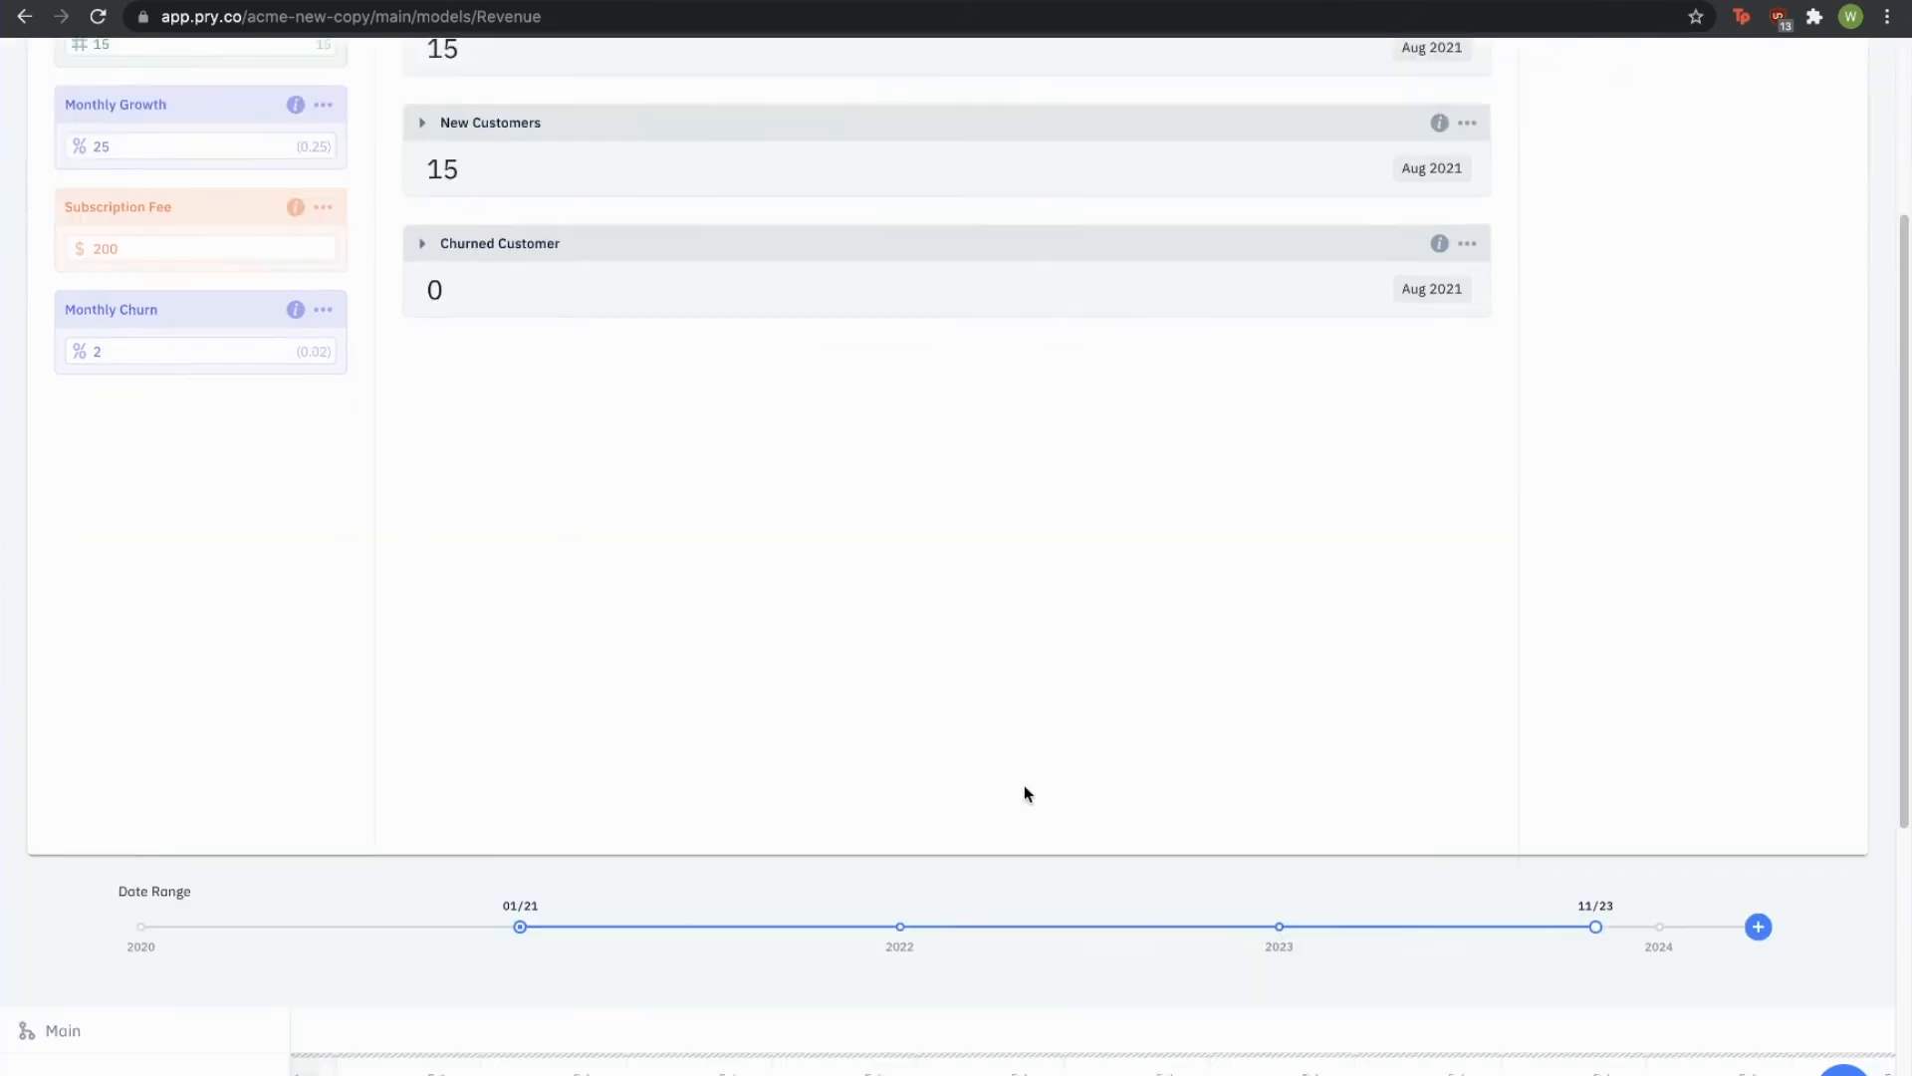
scroll(1026, 785, "left", 2)
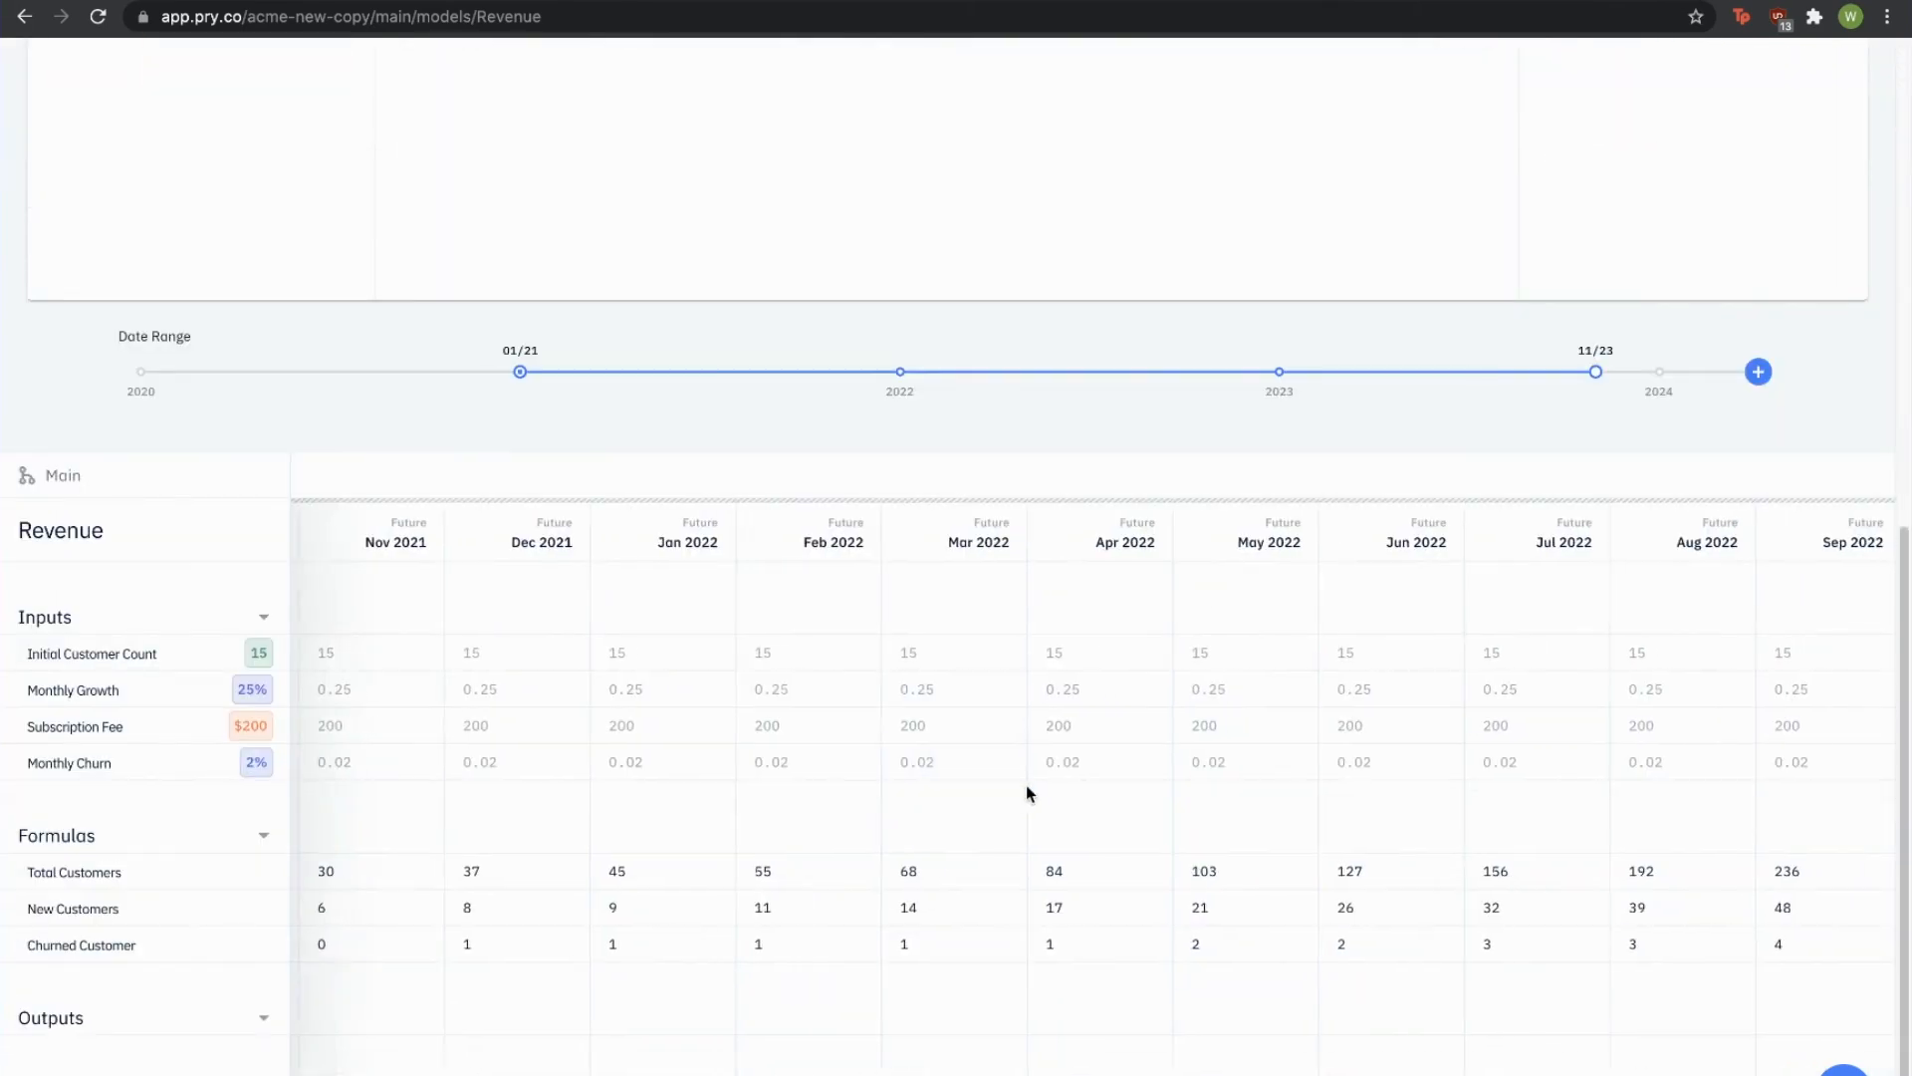
scroll(971, 792, "right", 2)
scroll(1025, 760, "up", 10)
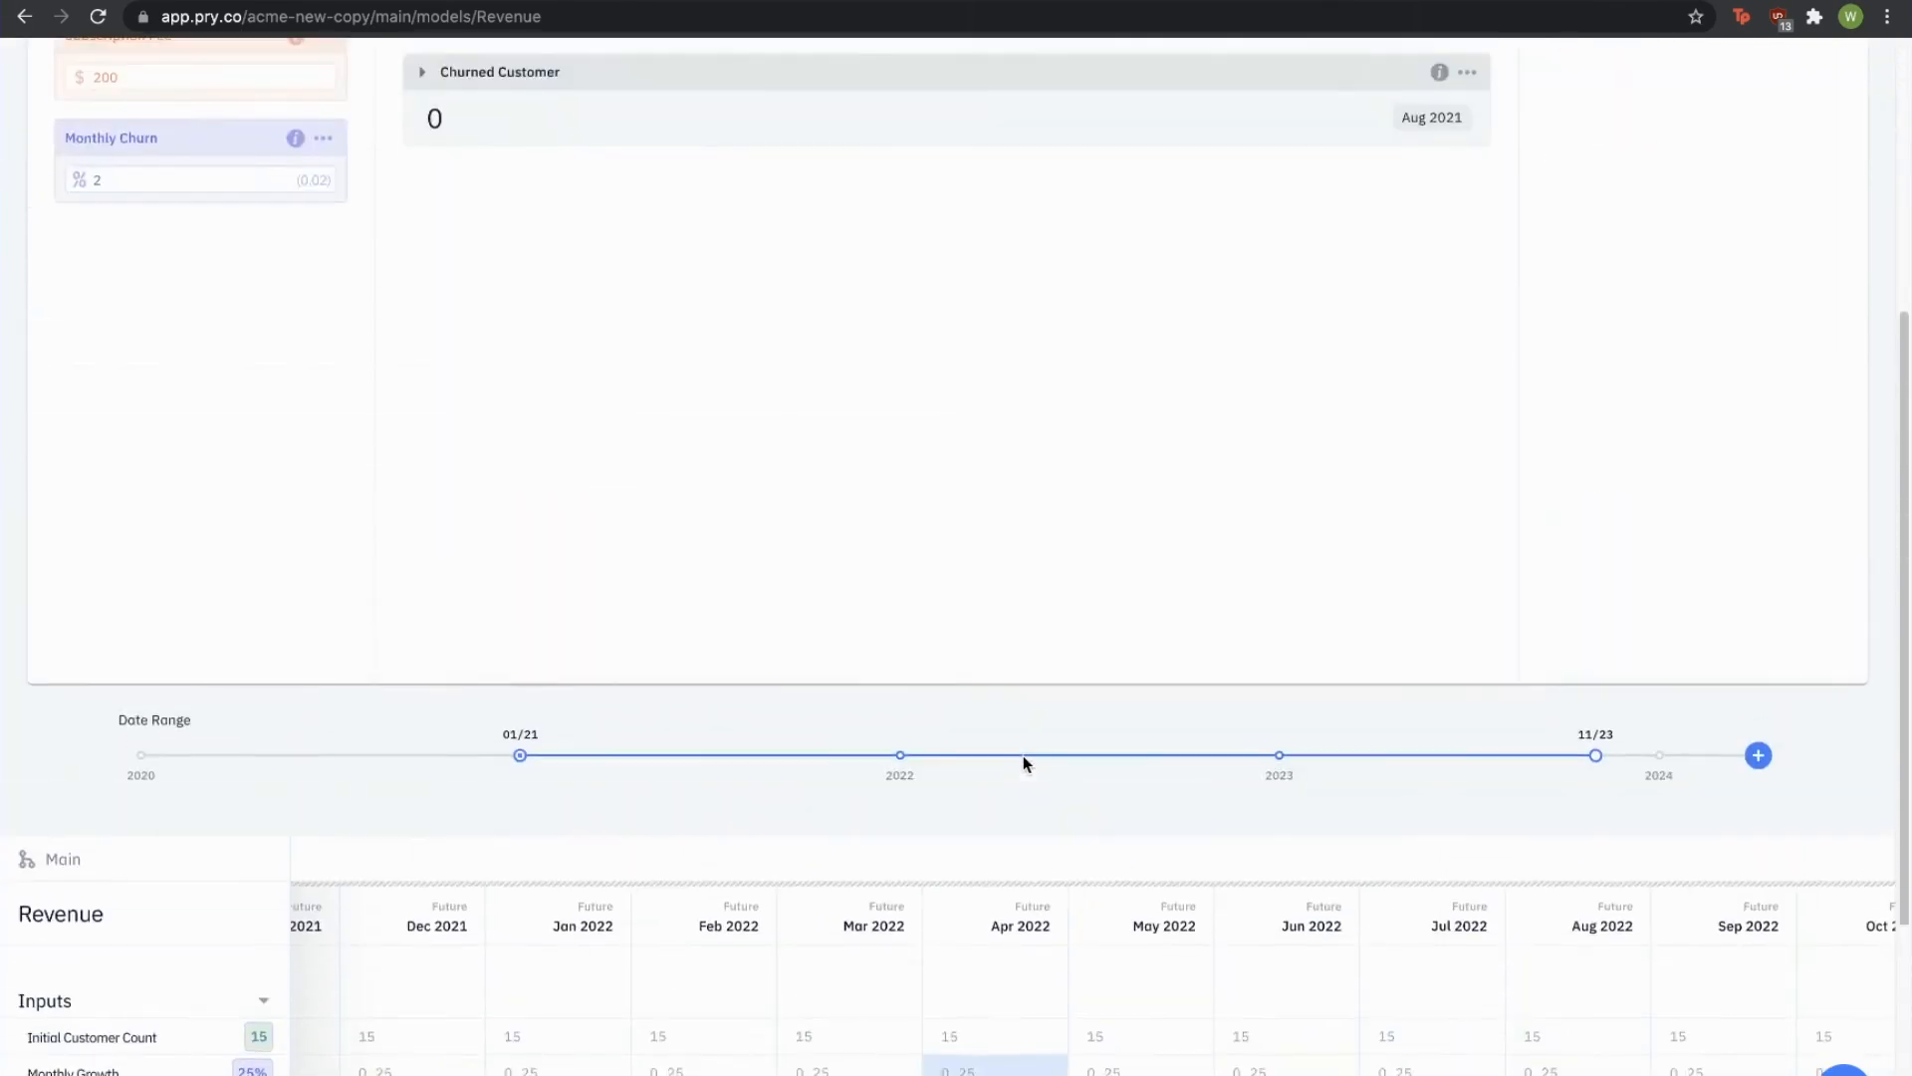
left_click(1478, 161)
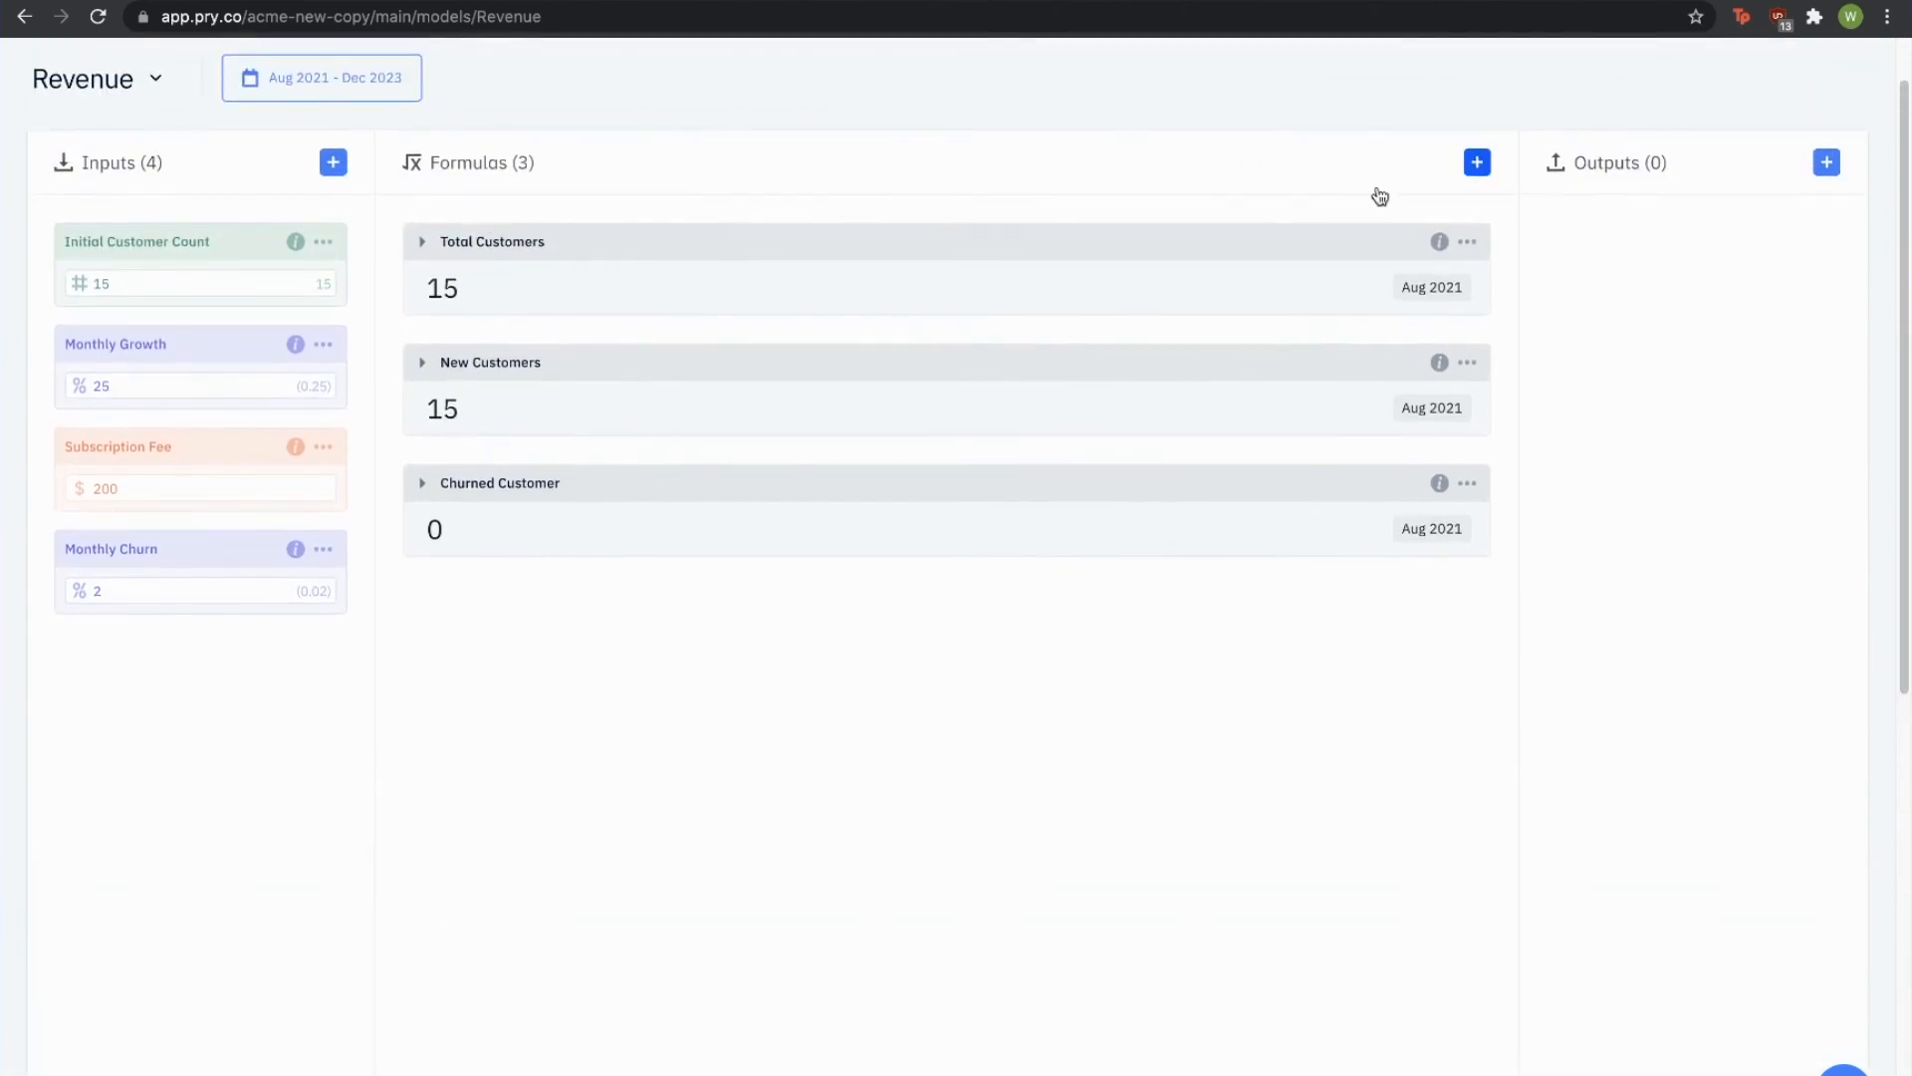
type("Monthly Revenu")
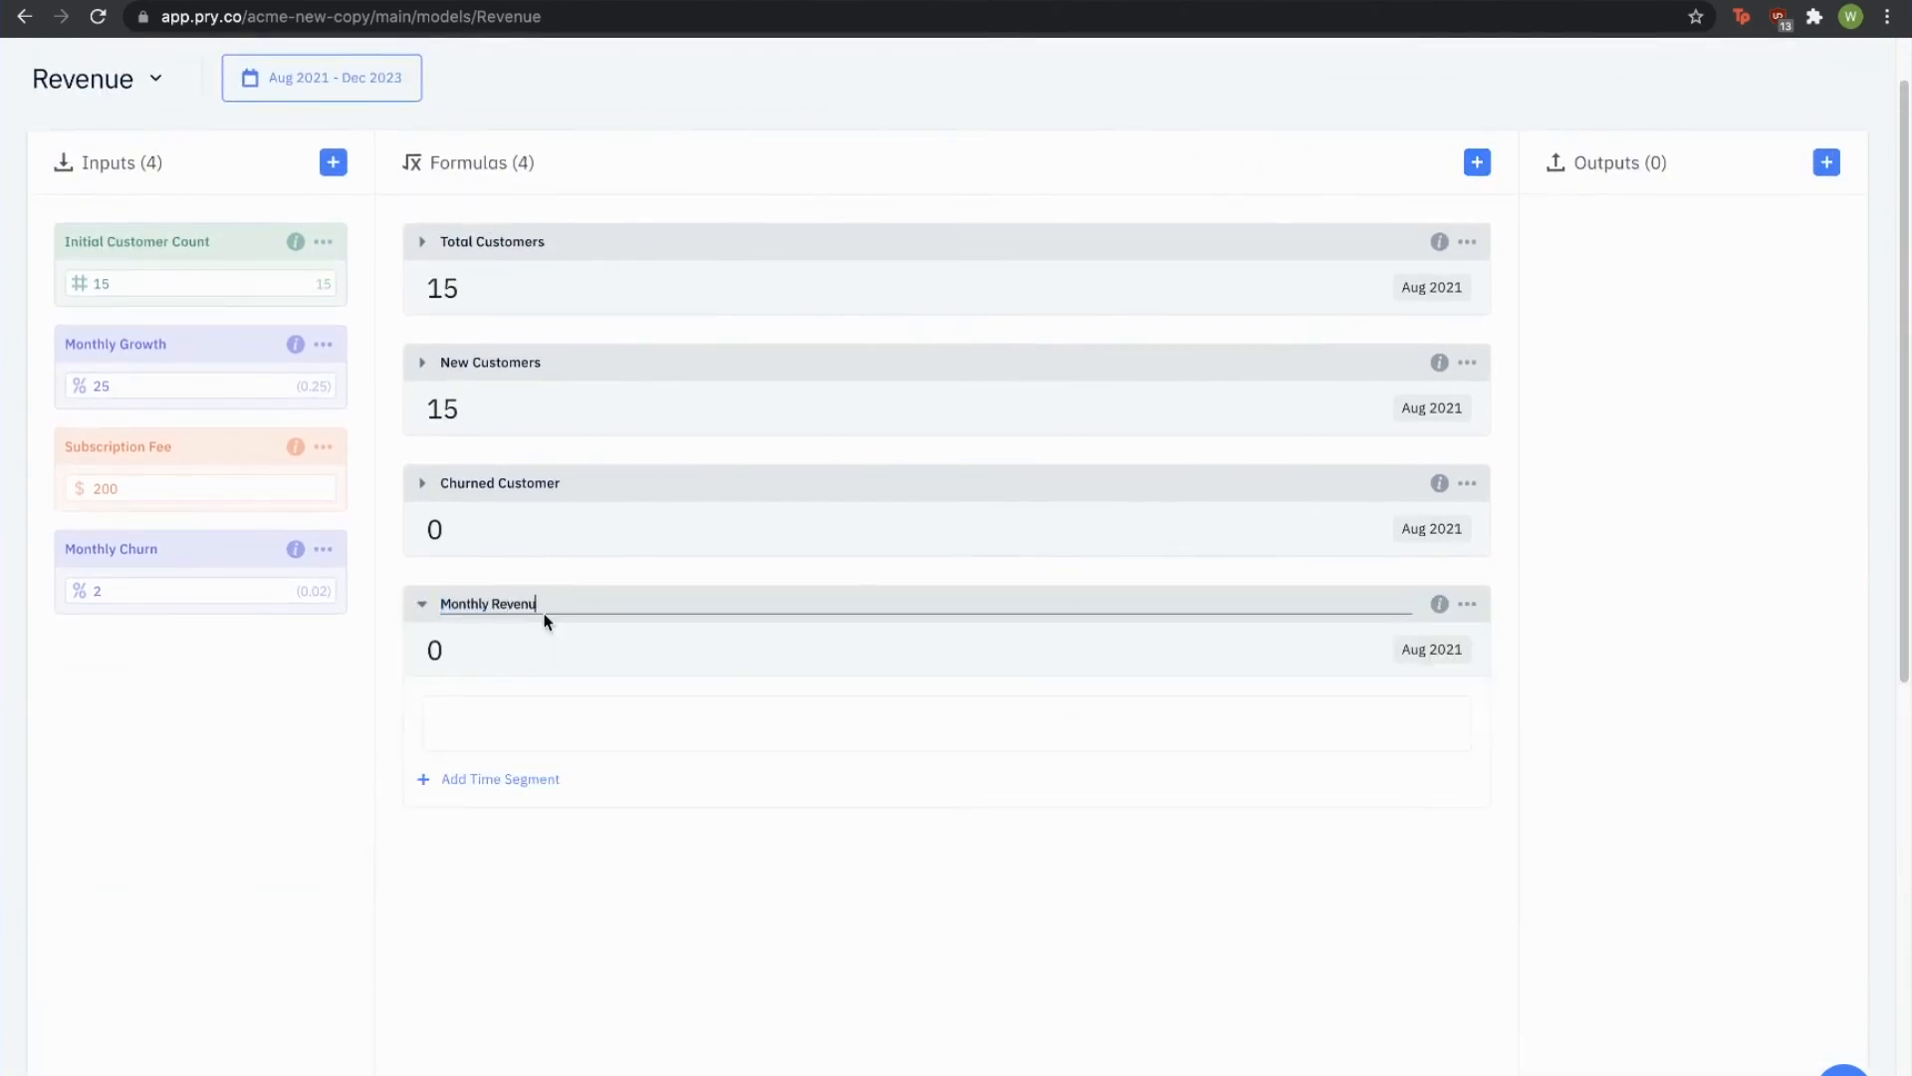
type("e")
key("Return")
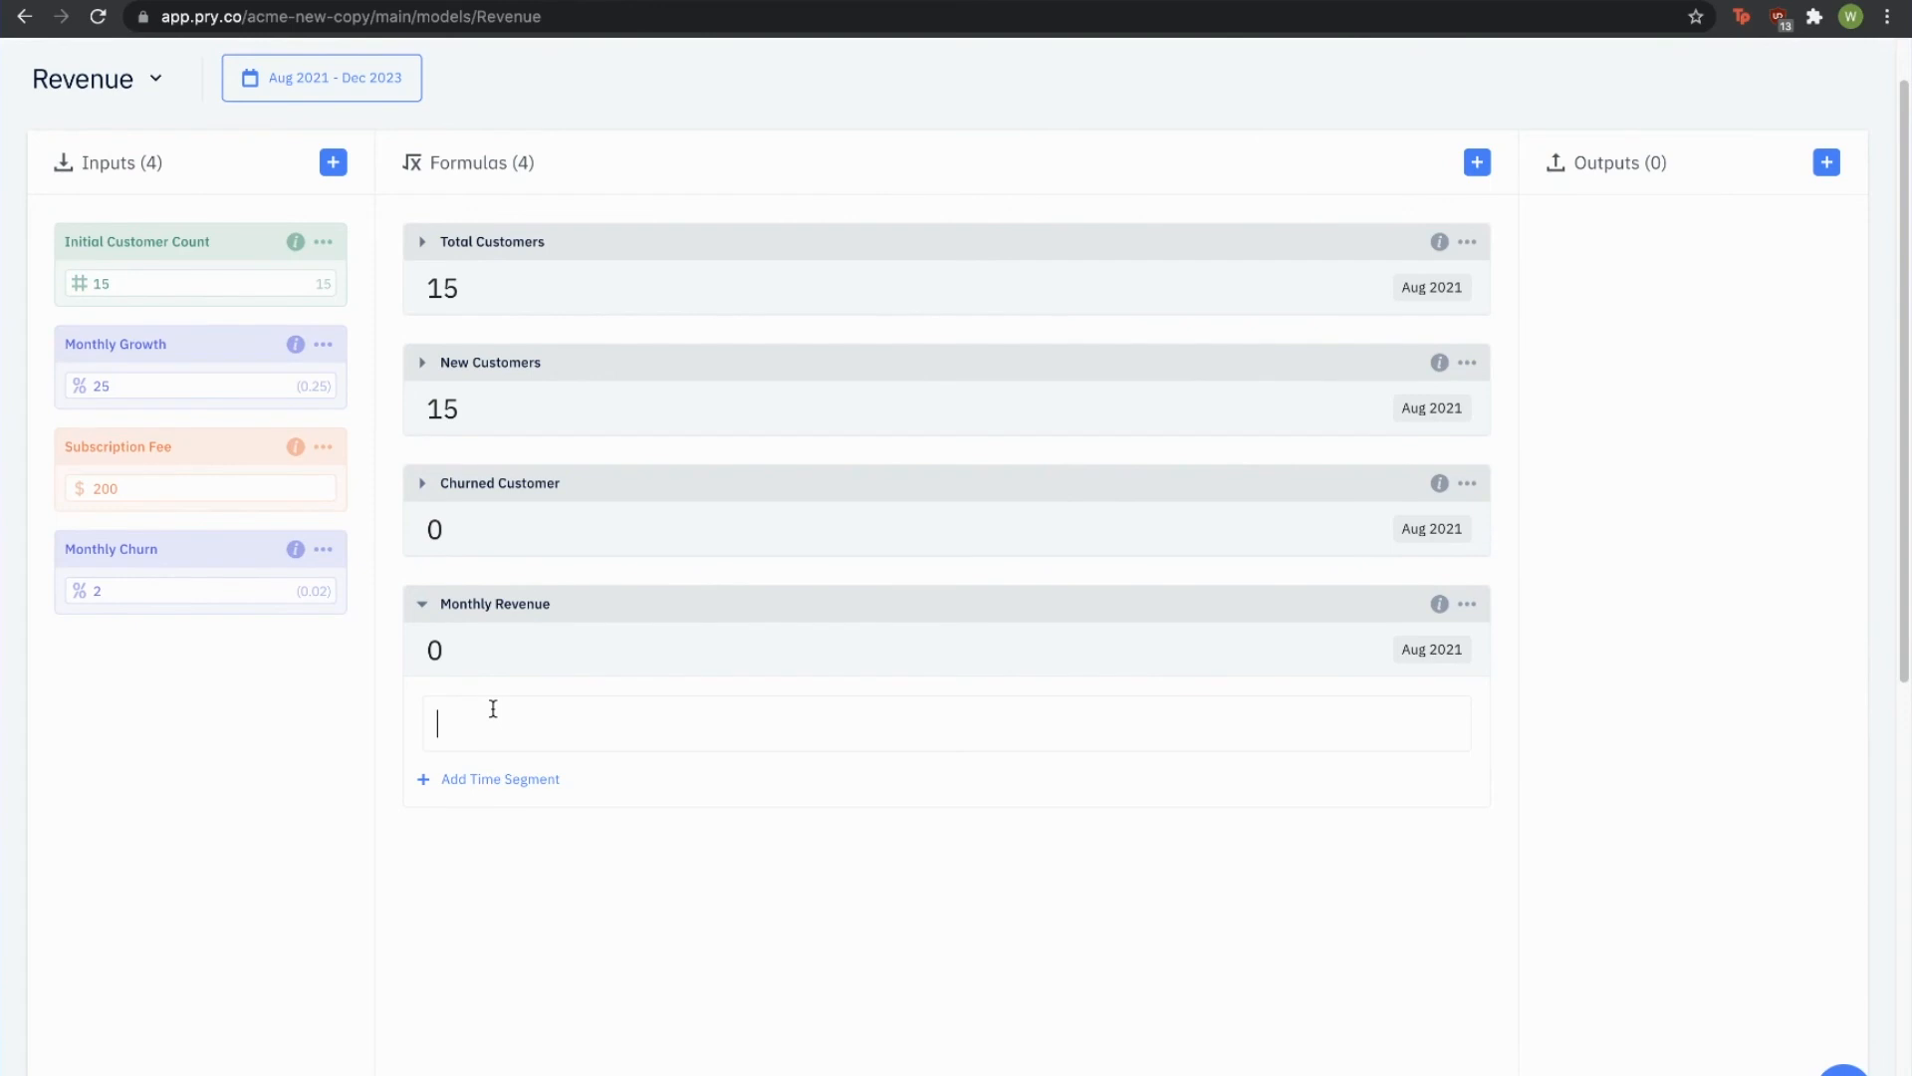
Step: Define Monthly Revenue as Total Customers [x] multiplied by Subscription Fee
type("total cus")
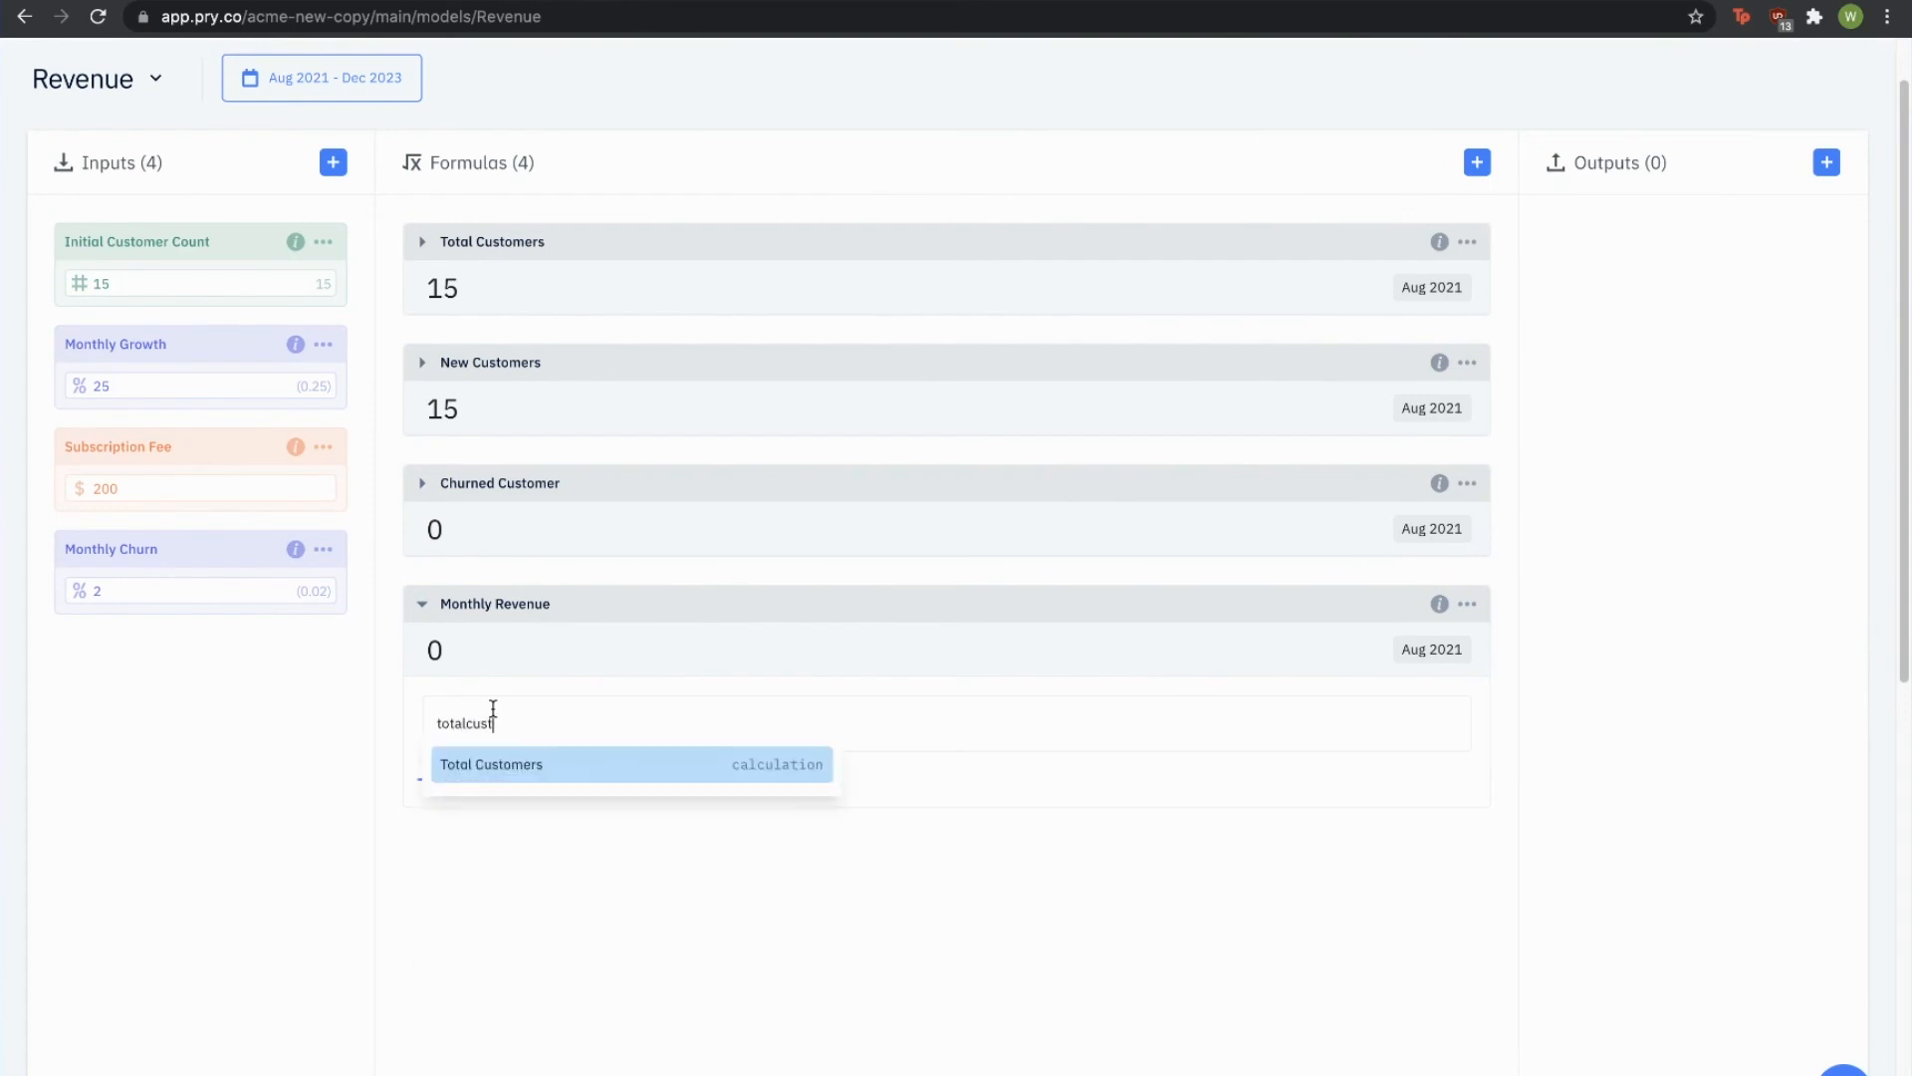
key("Return")
type("*subsc")
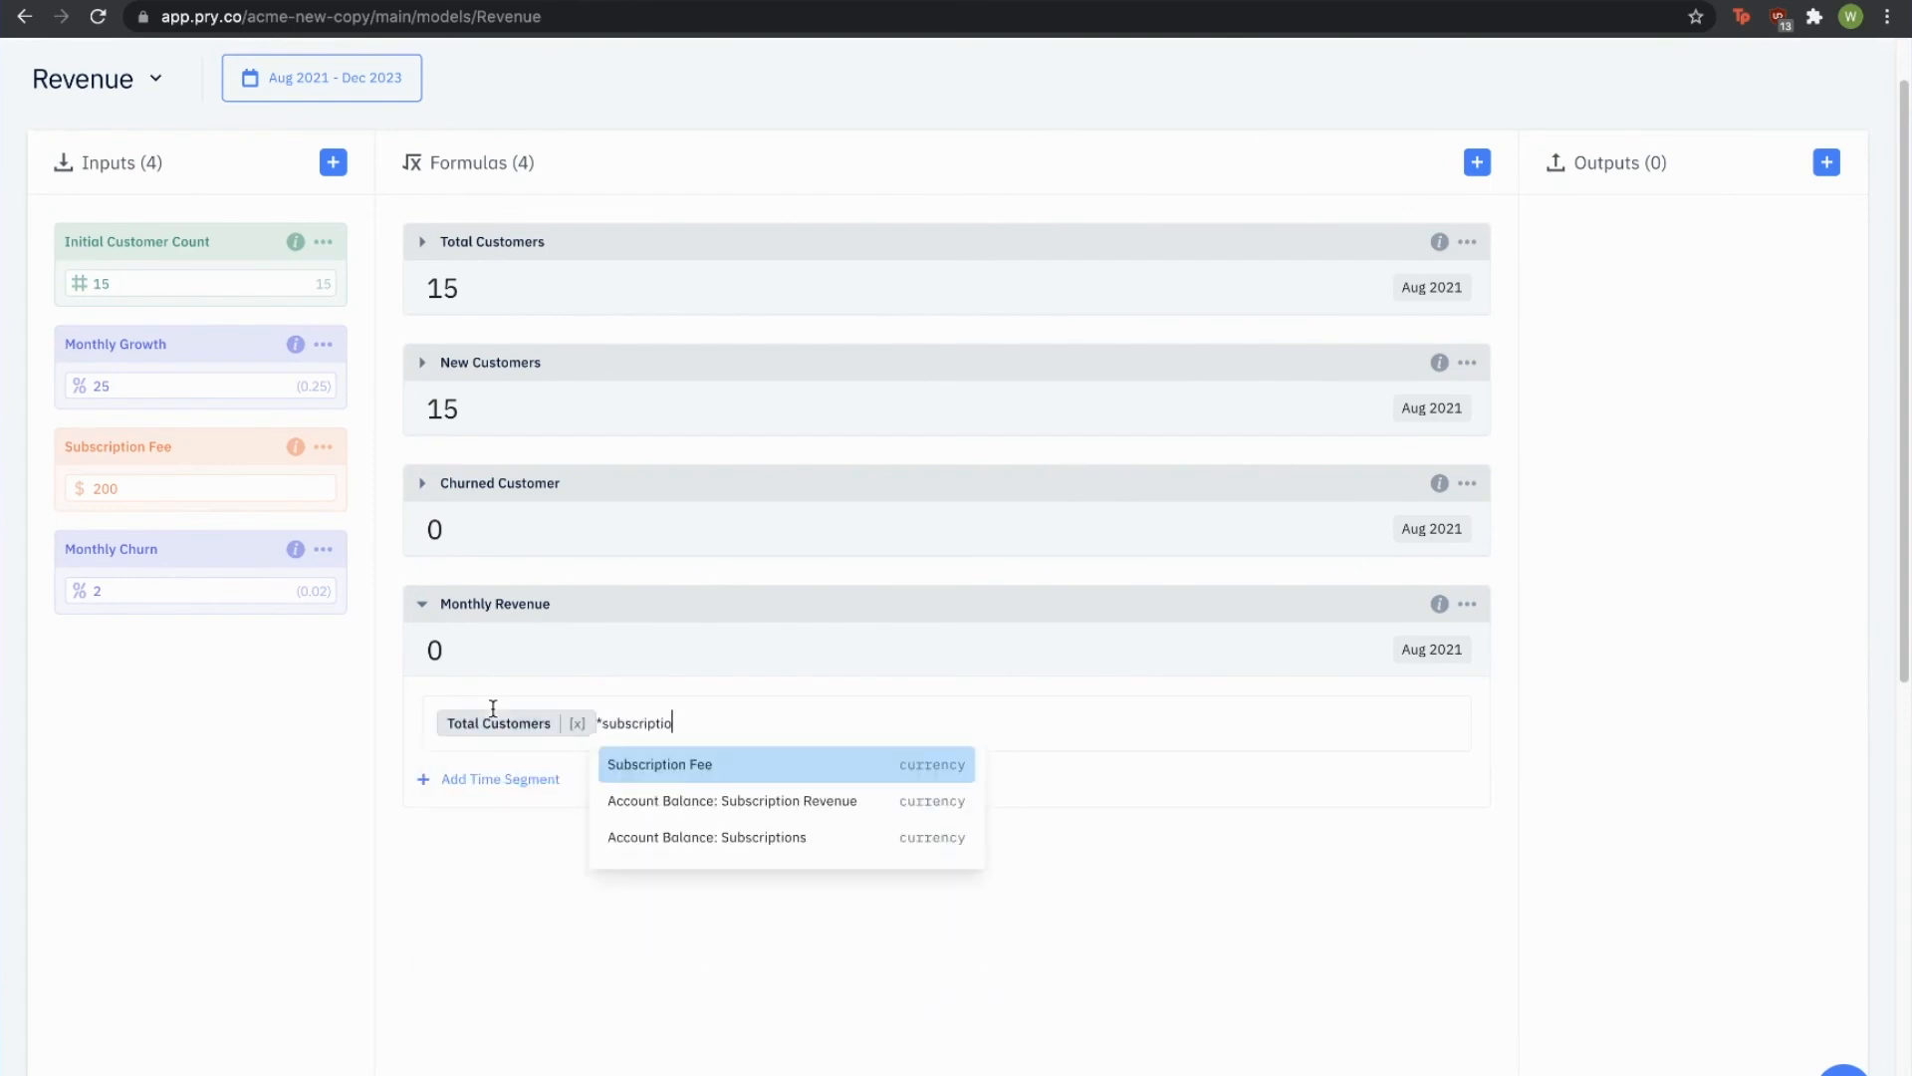
type("riptio")
key("Return")
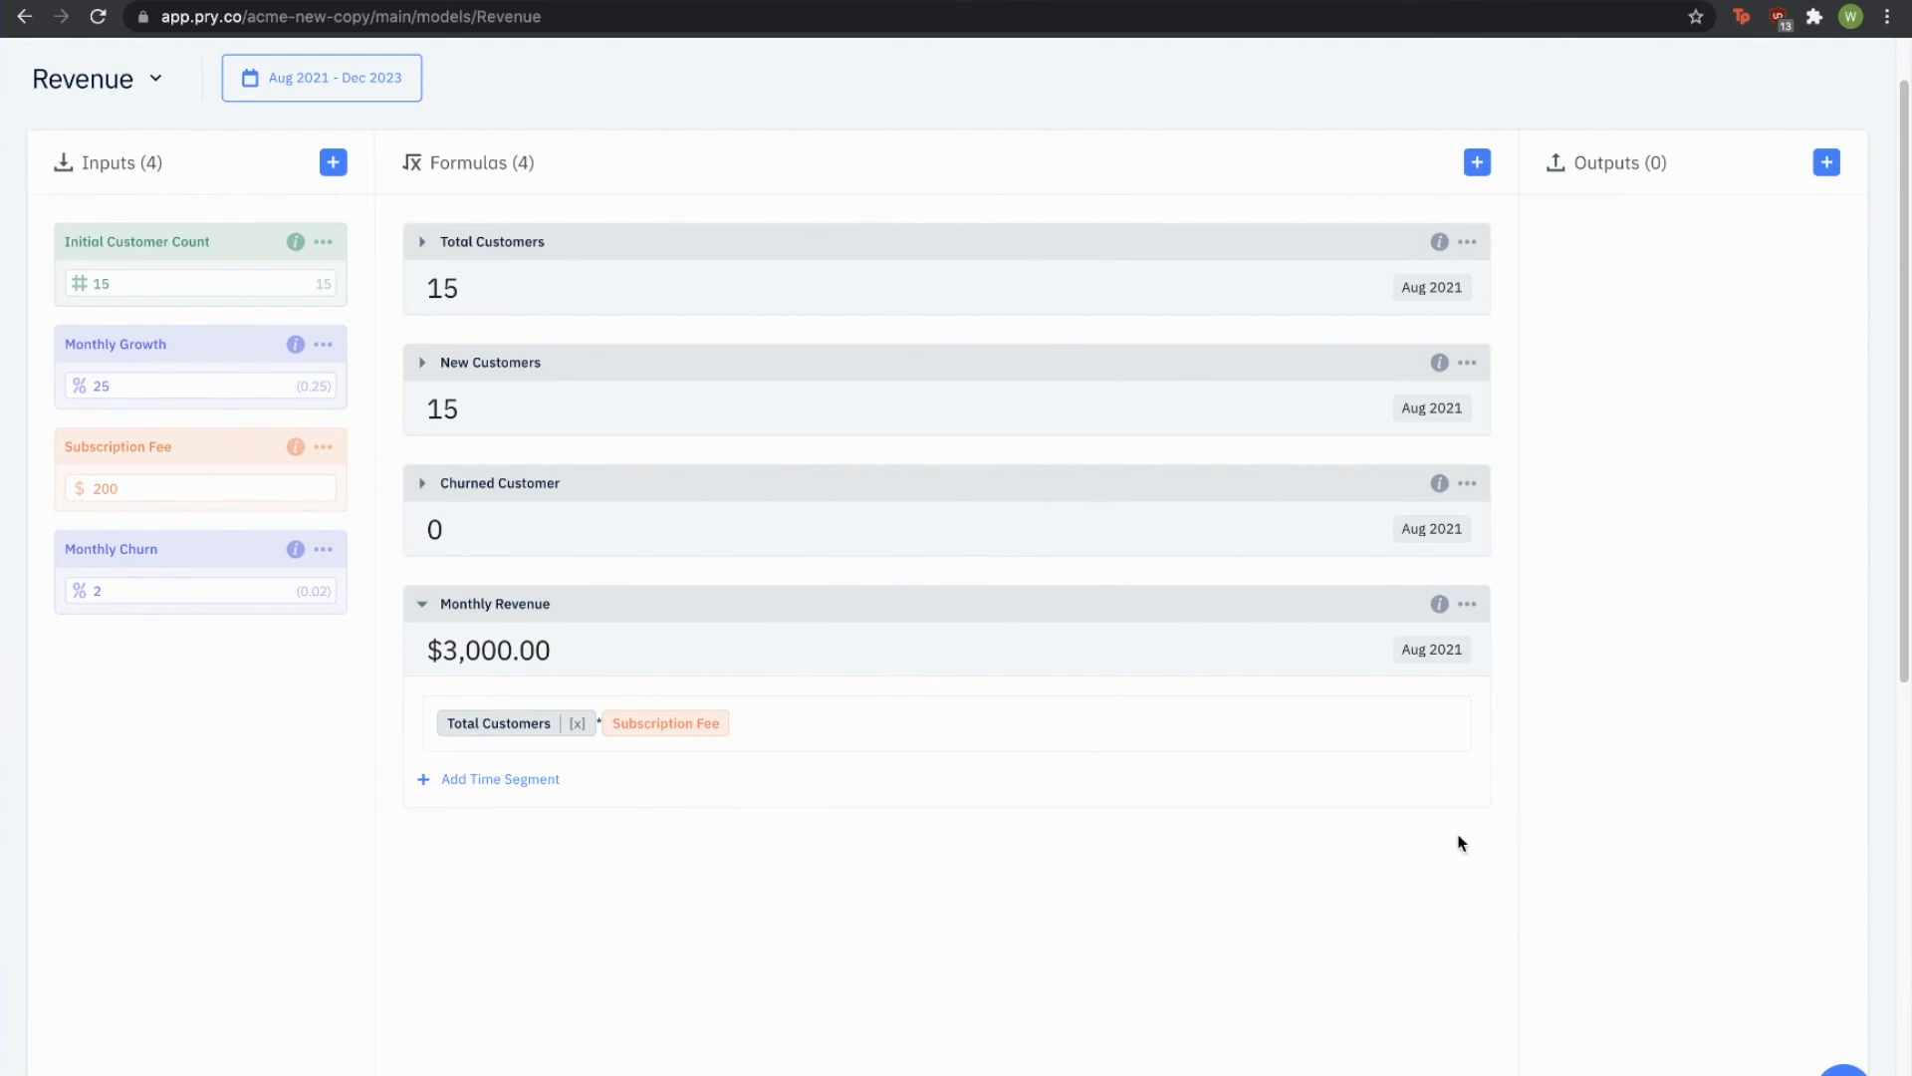
Step: Add an output for the Monthly Revenue formula and link it to the Income account
left_click(1829, 166)
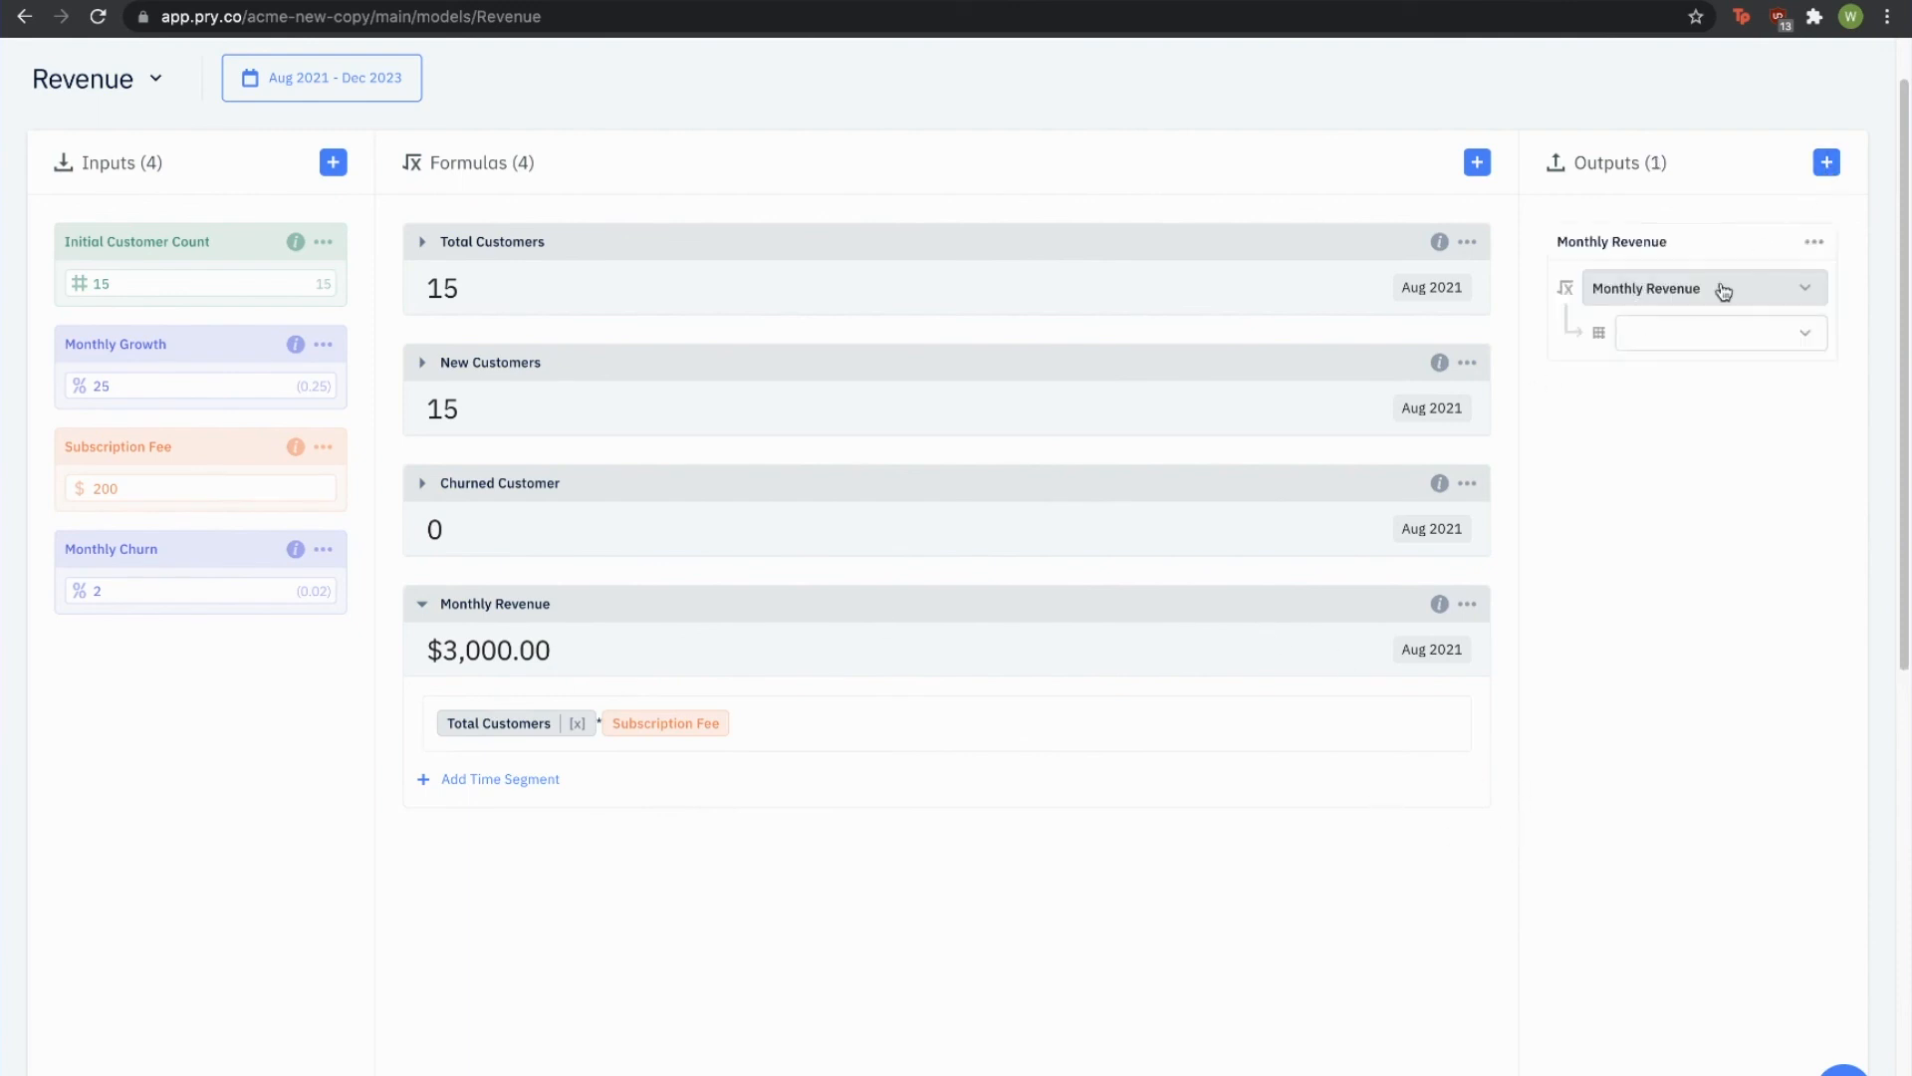
left_click(1704, 343)
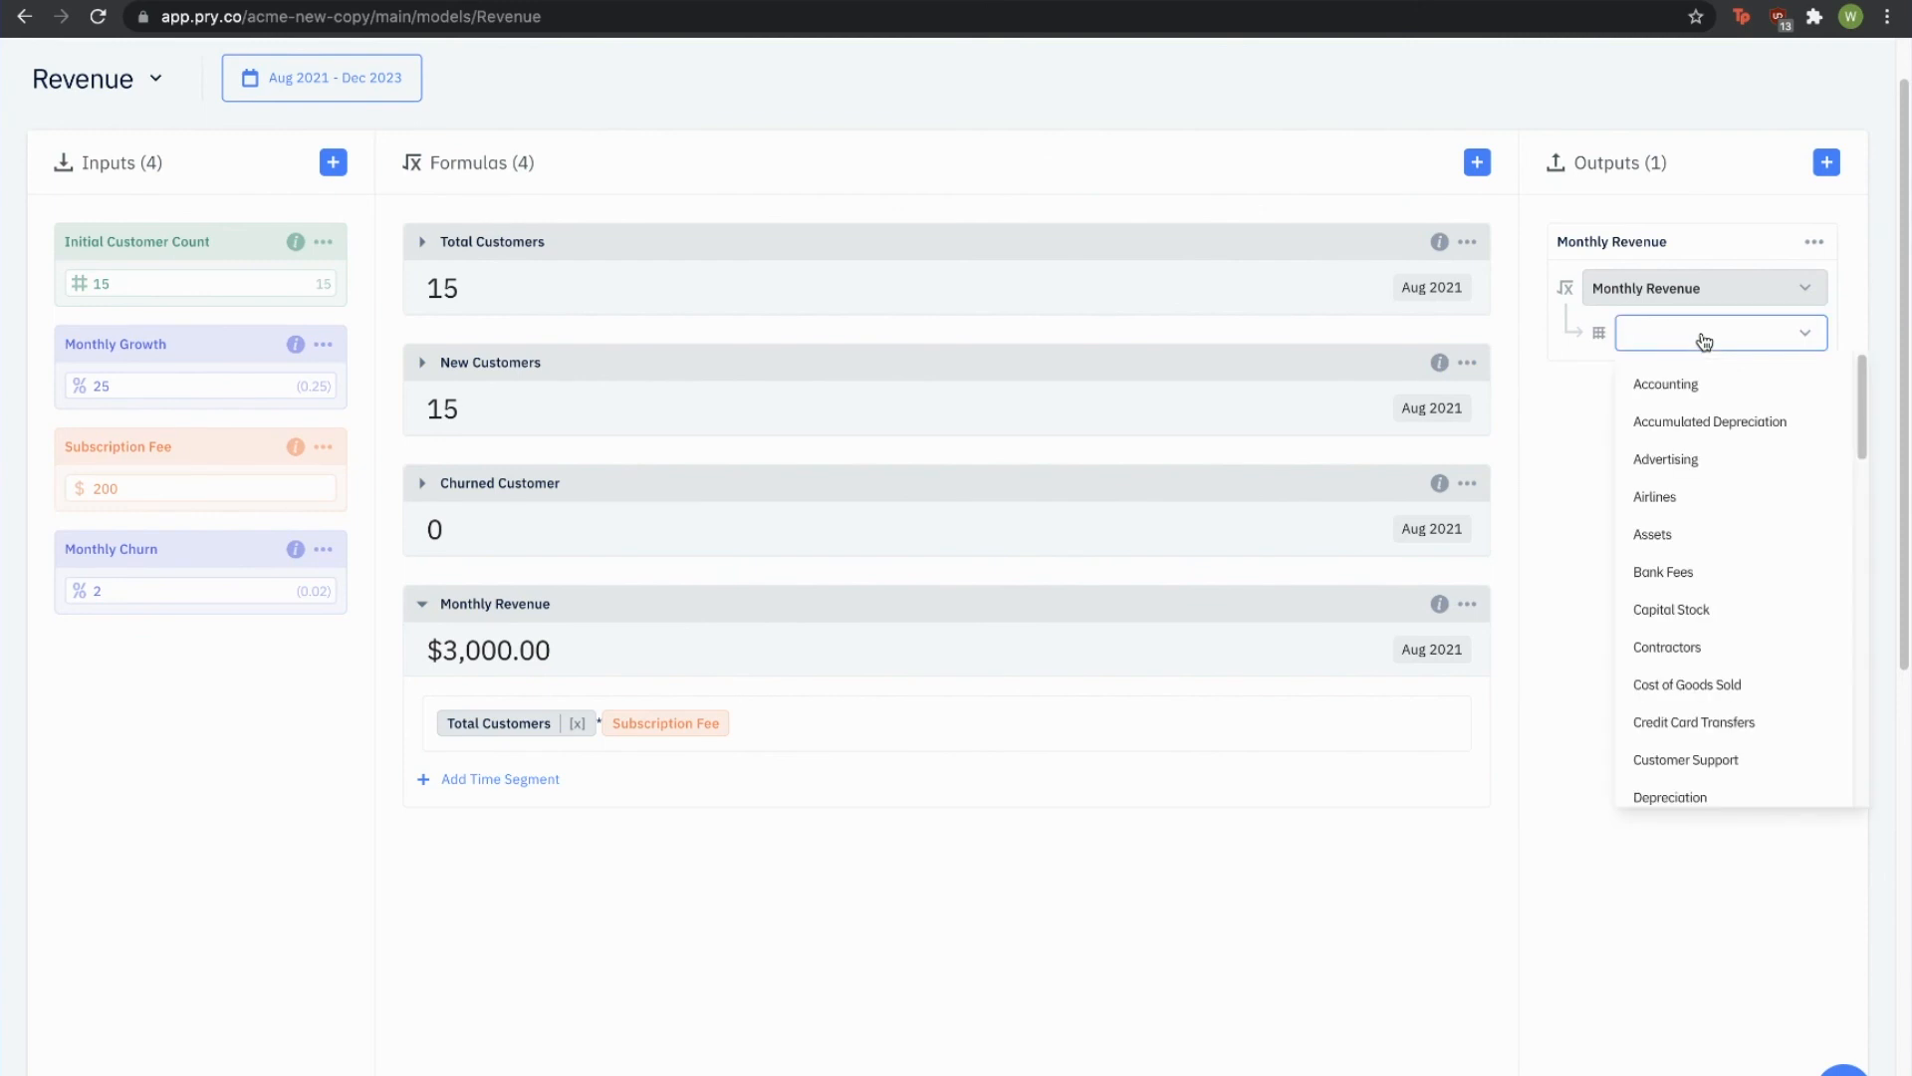
type("Income")
key("Return")
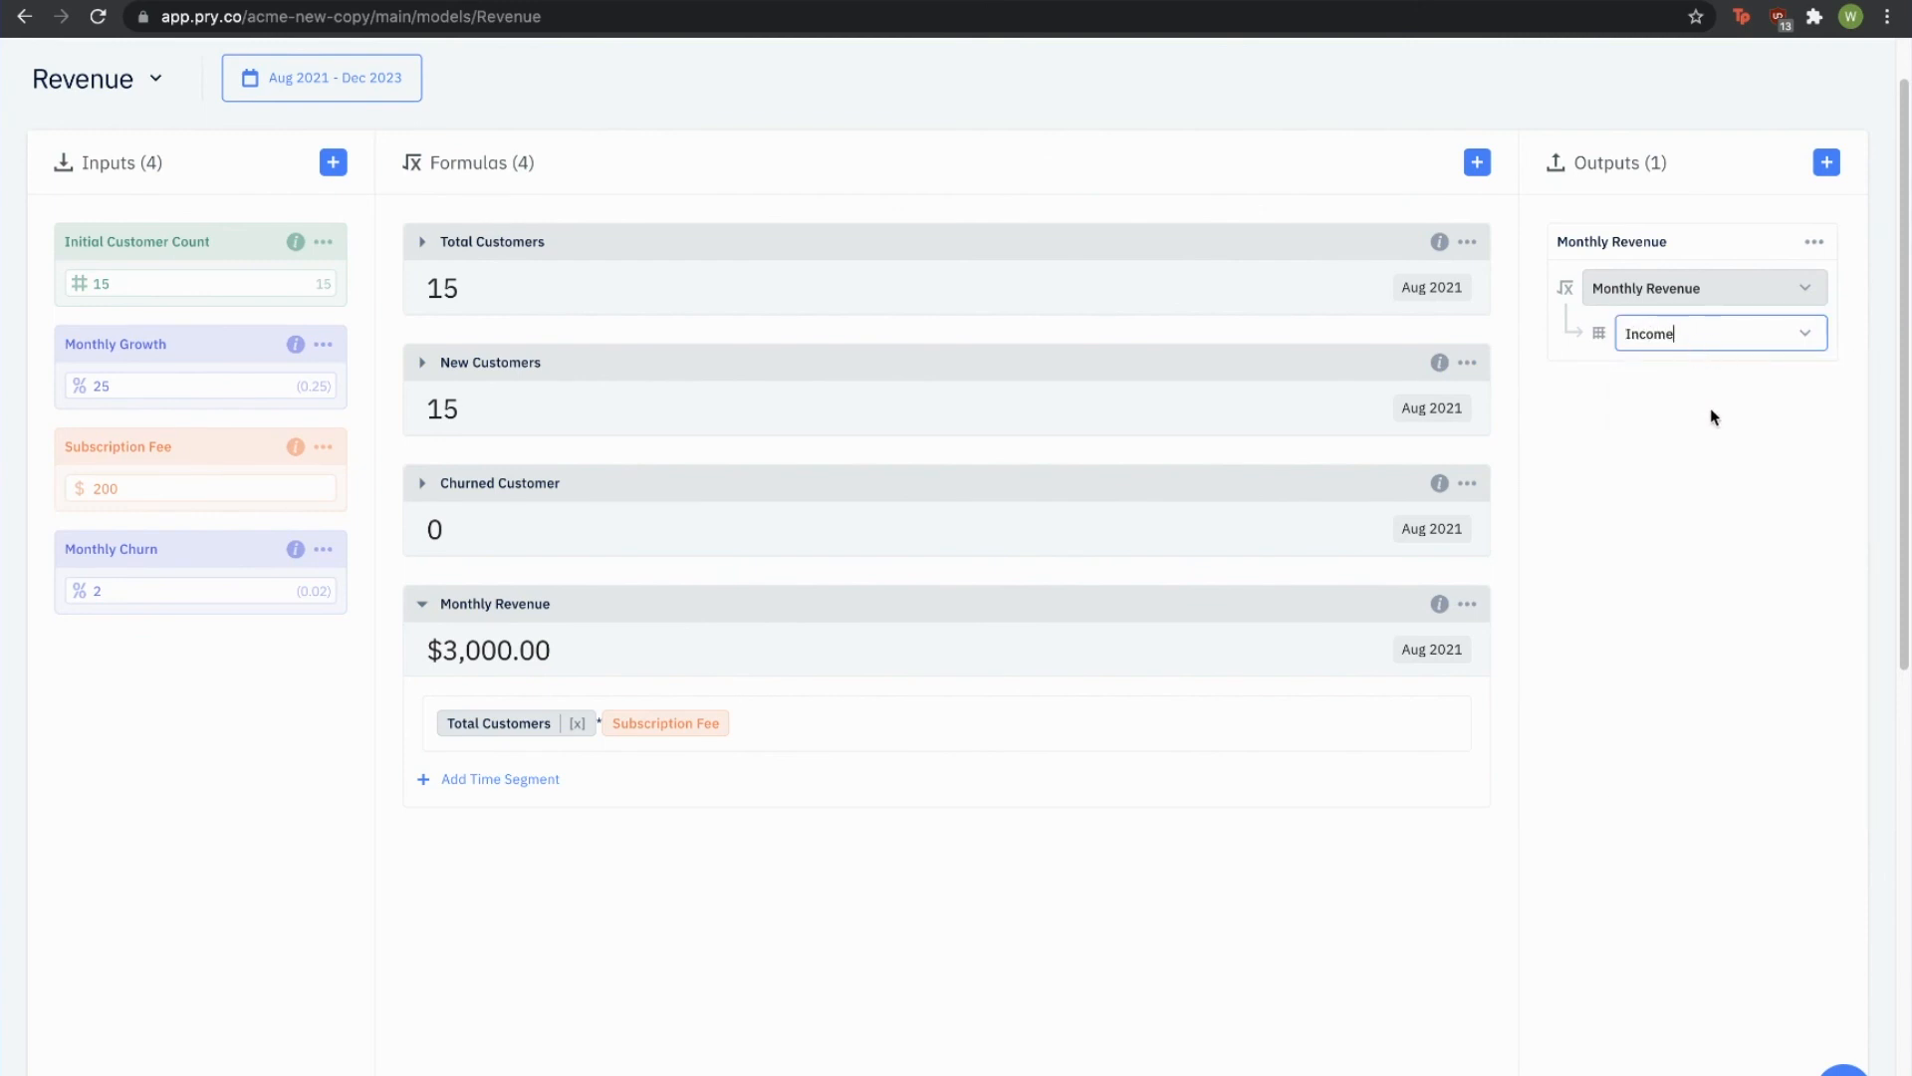
Step: Open the Financial Report and examine the balance charts, the runway and the planned monthly income through February 2023
scroll(1712, 409, "up", 1)
left_click(1352, 77)
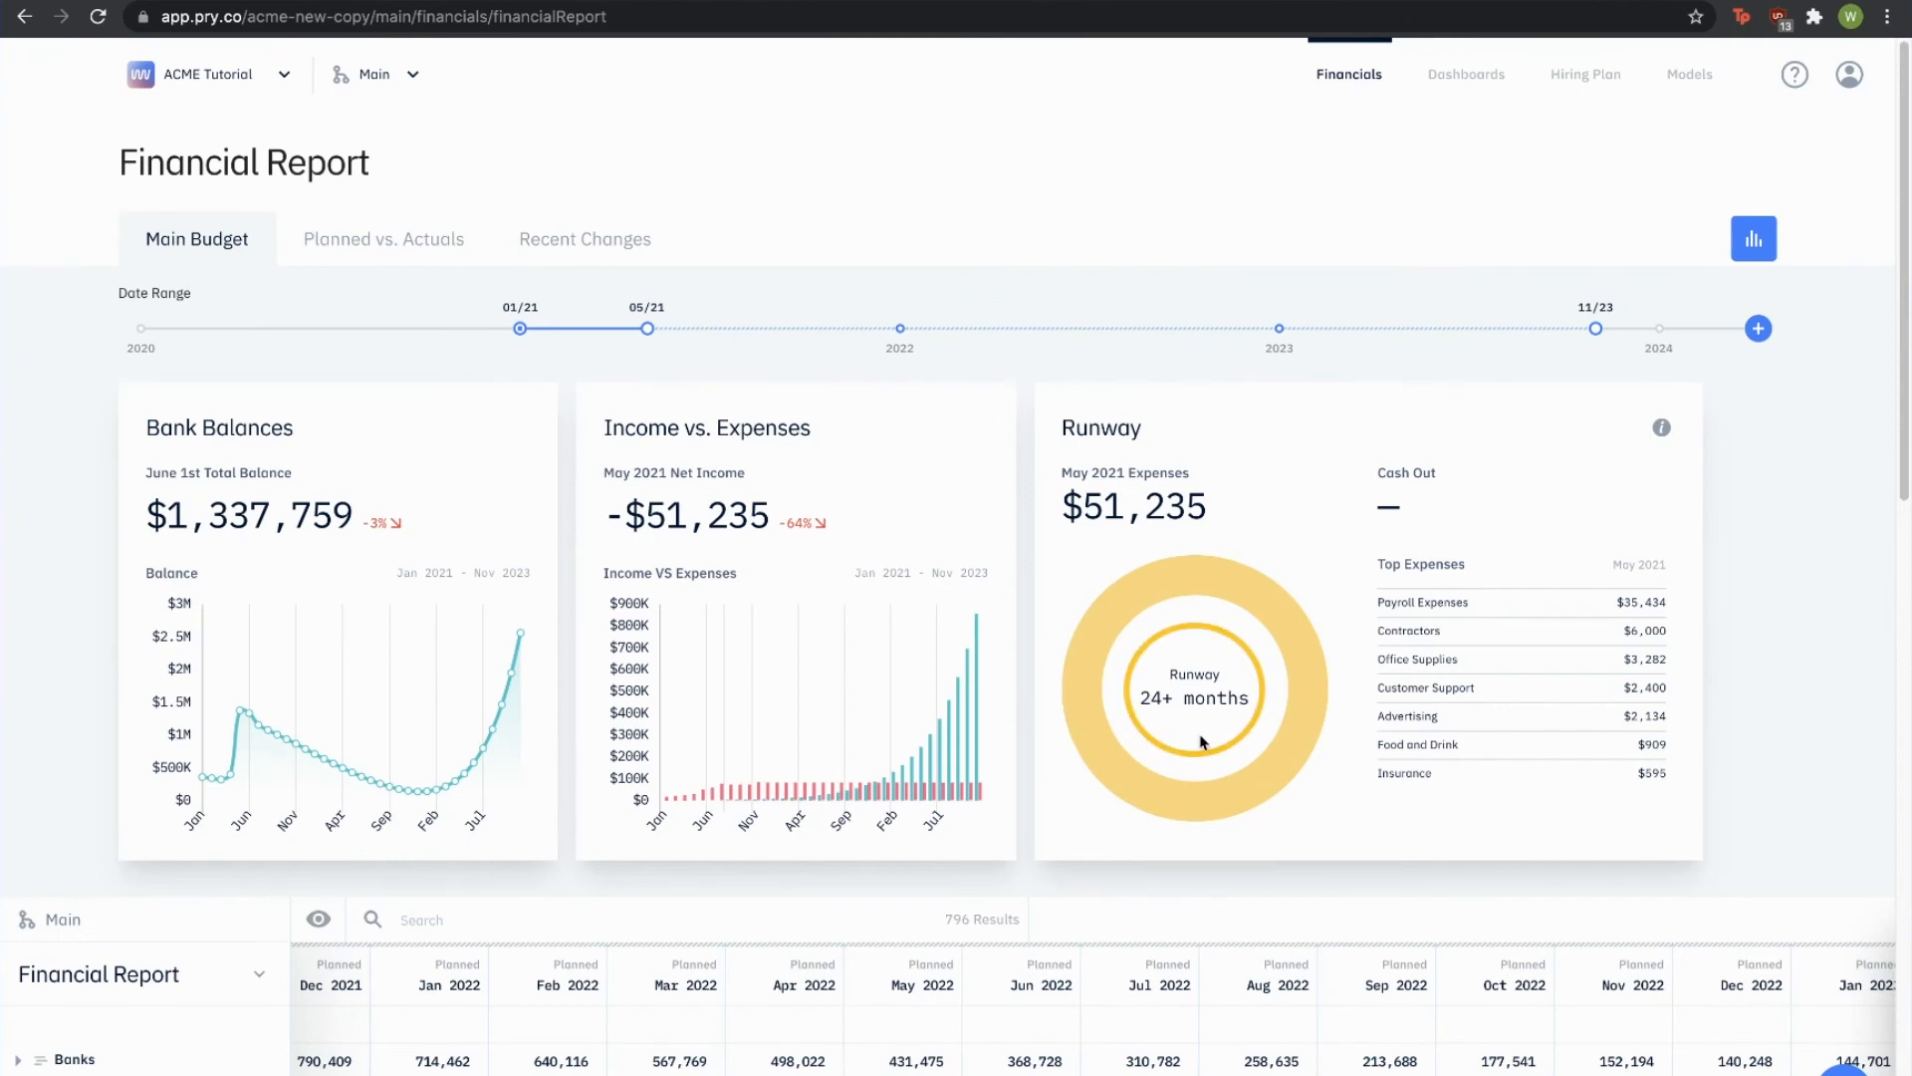
scroll(1553, 996, "right", 3)
scroll(1587, 999, "down", 2)
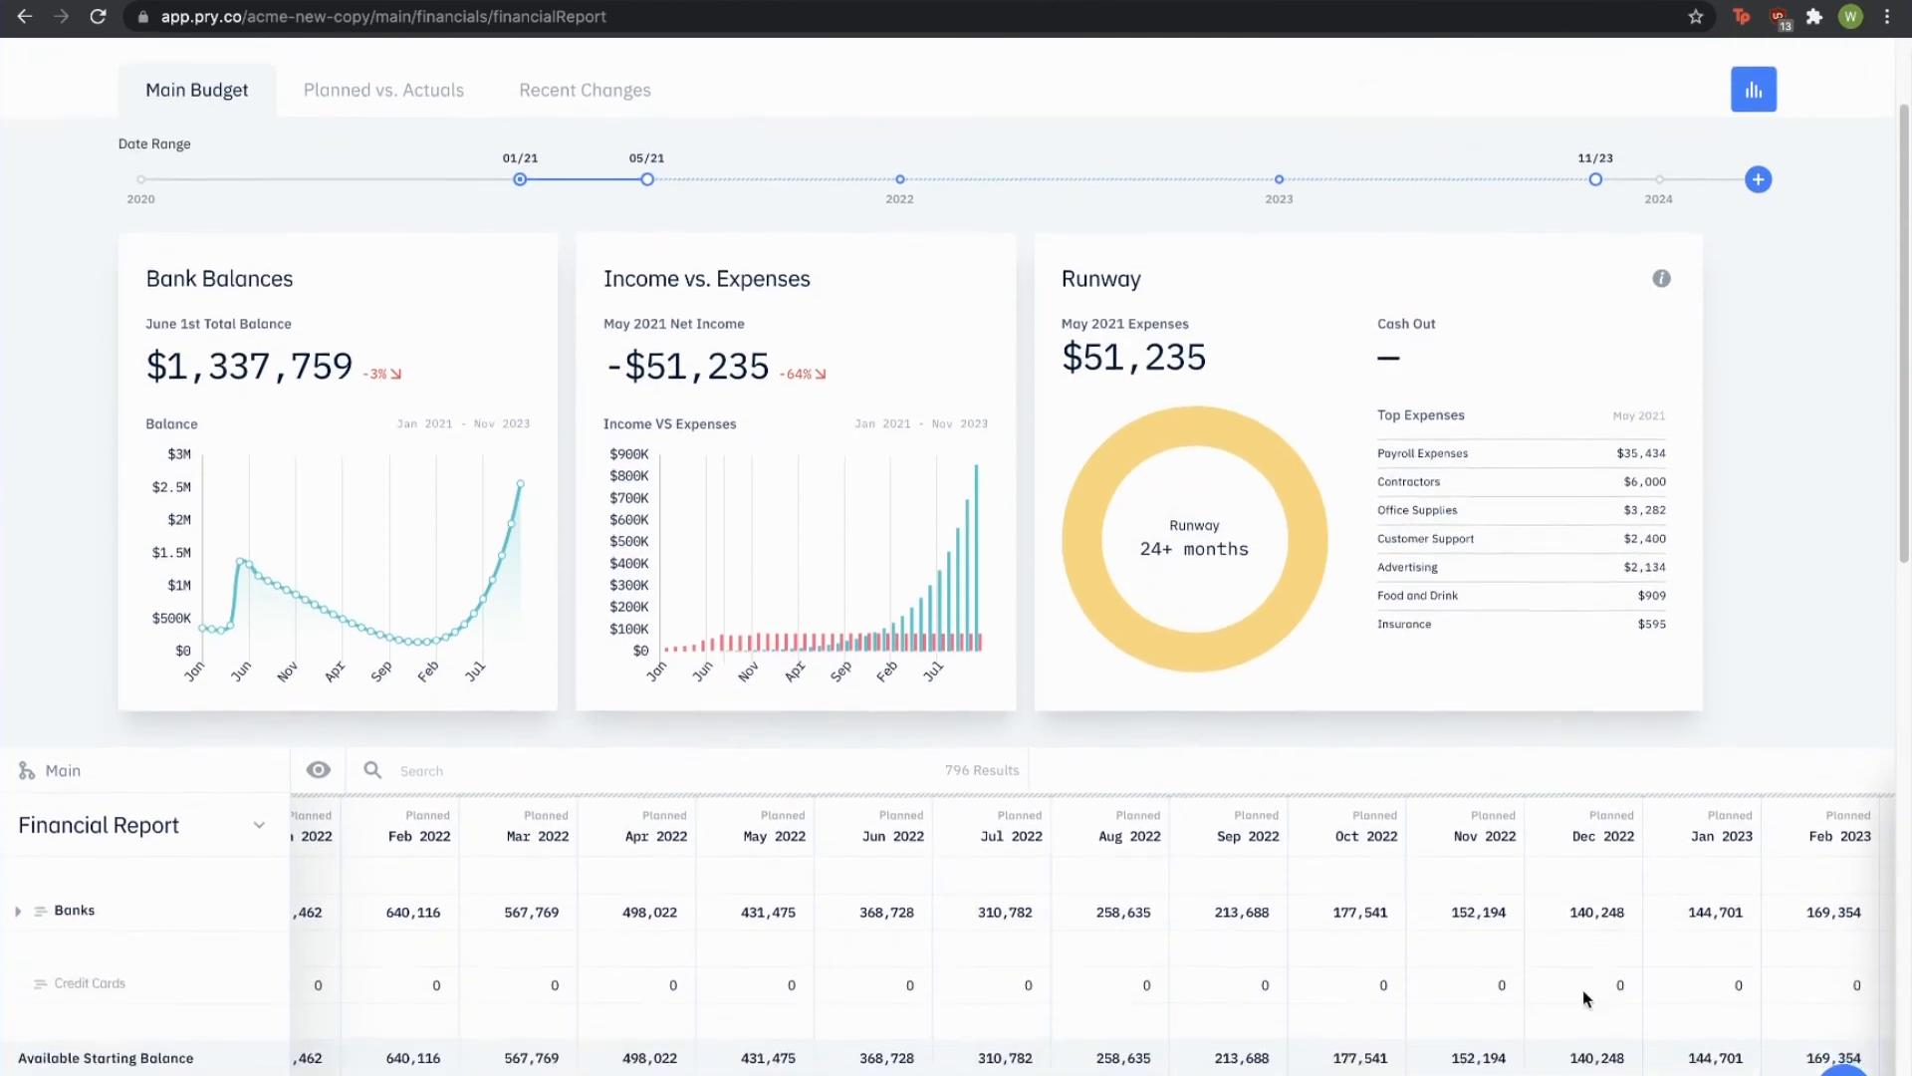
scroll(1587, 999, "down", 1)
scroll(1614, 1014, "down", 1)
left_click(1600, 986)
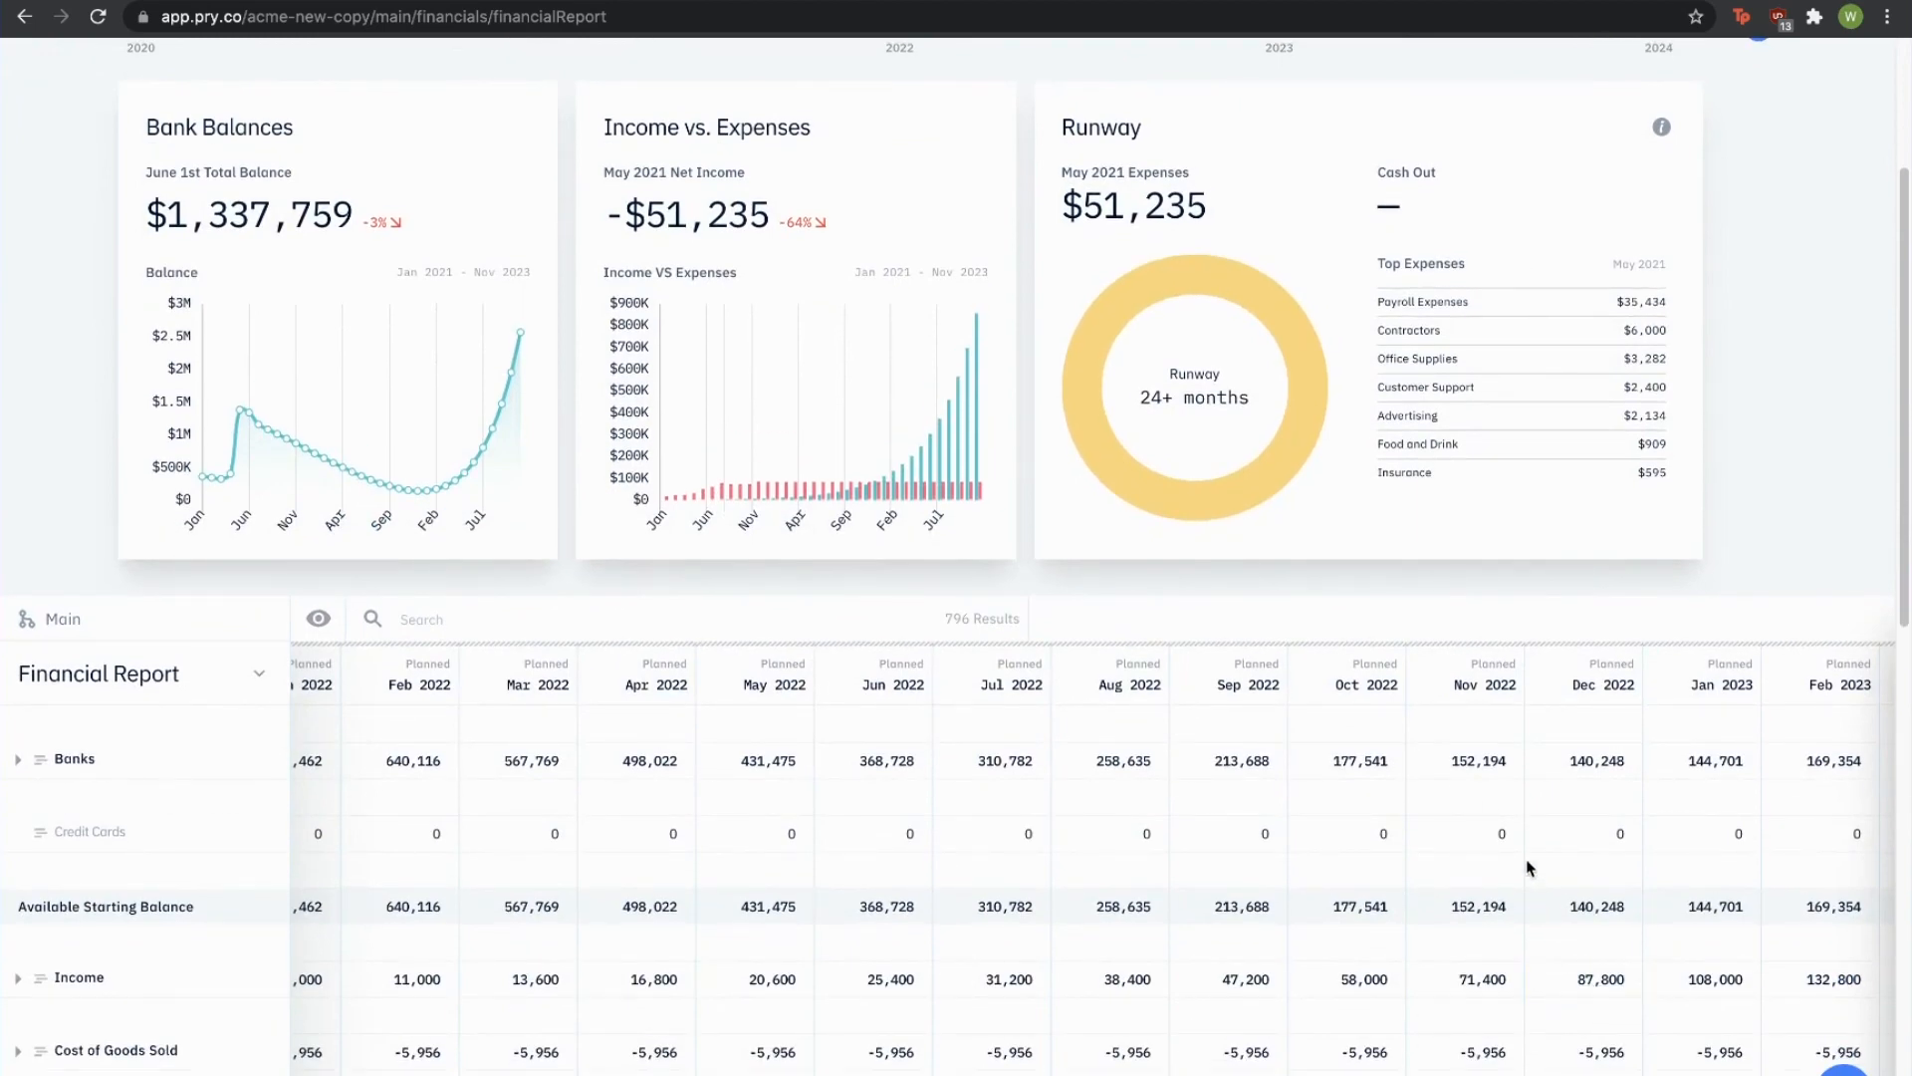
scroll(1464, 742, "up", 3)
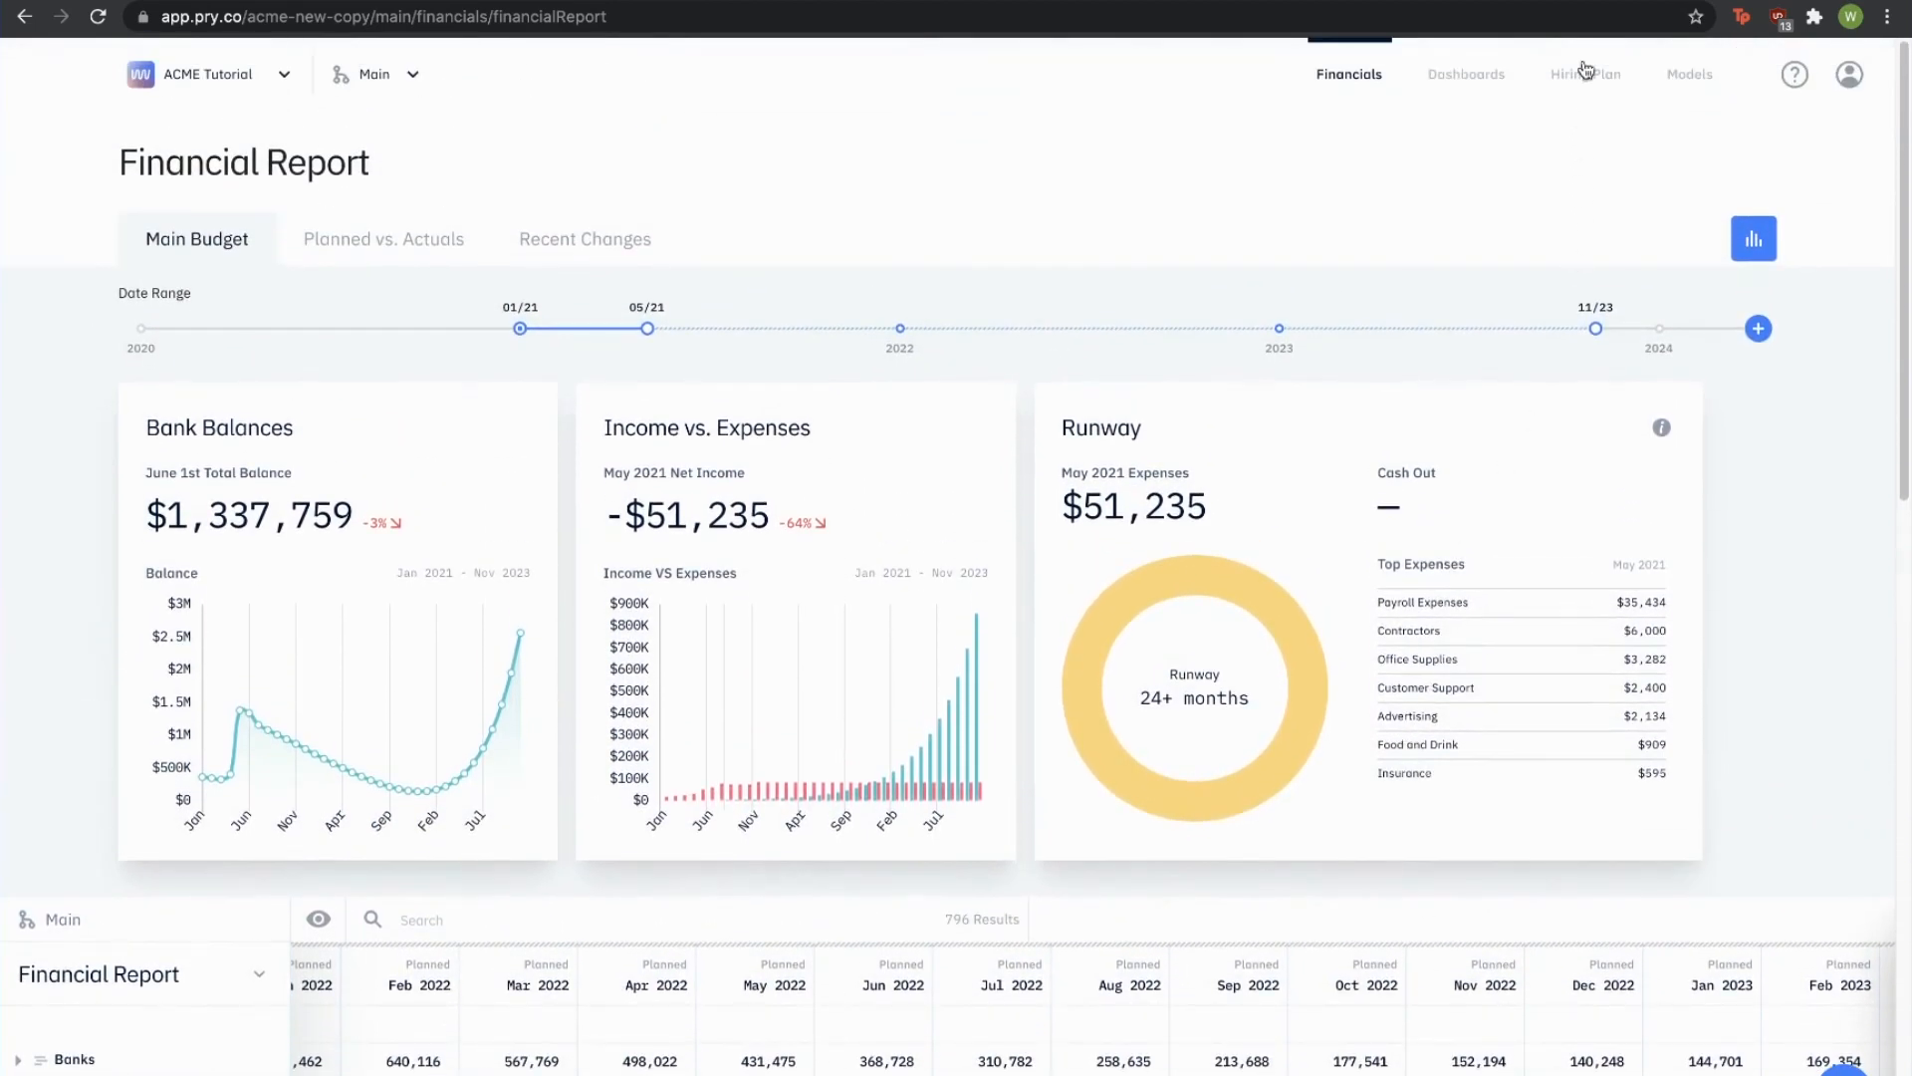
Step: In the Hiring Plan, add a Content Marketing hire to the S&M department with an $80,000 salary and a June 2022 start date
left_click(1592, 75)
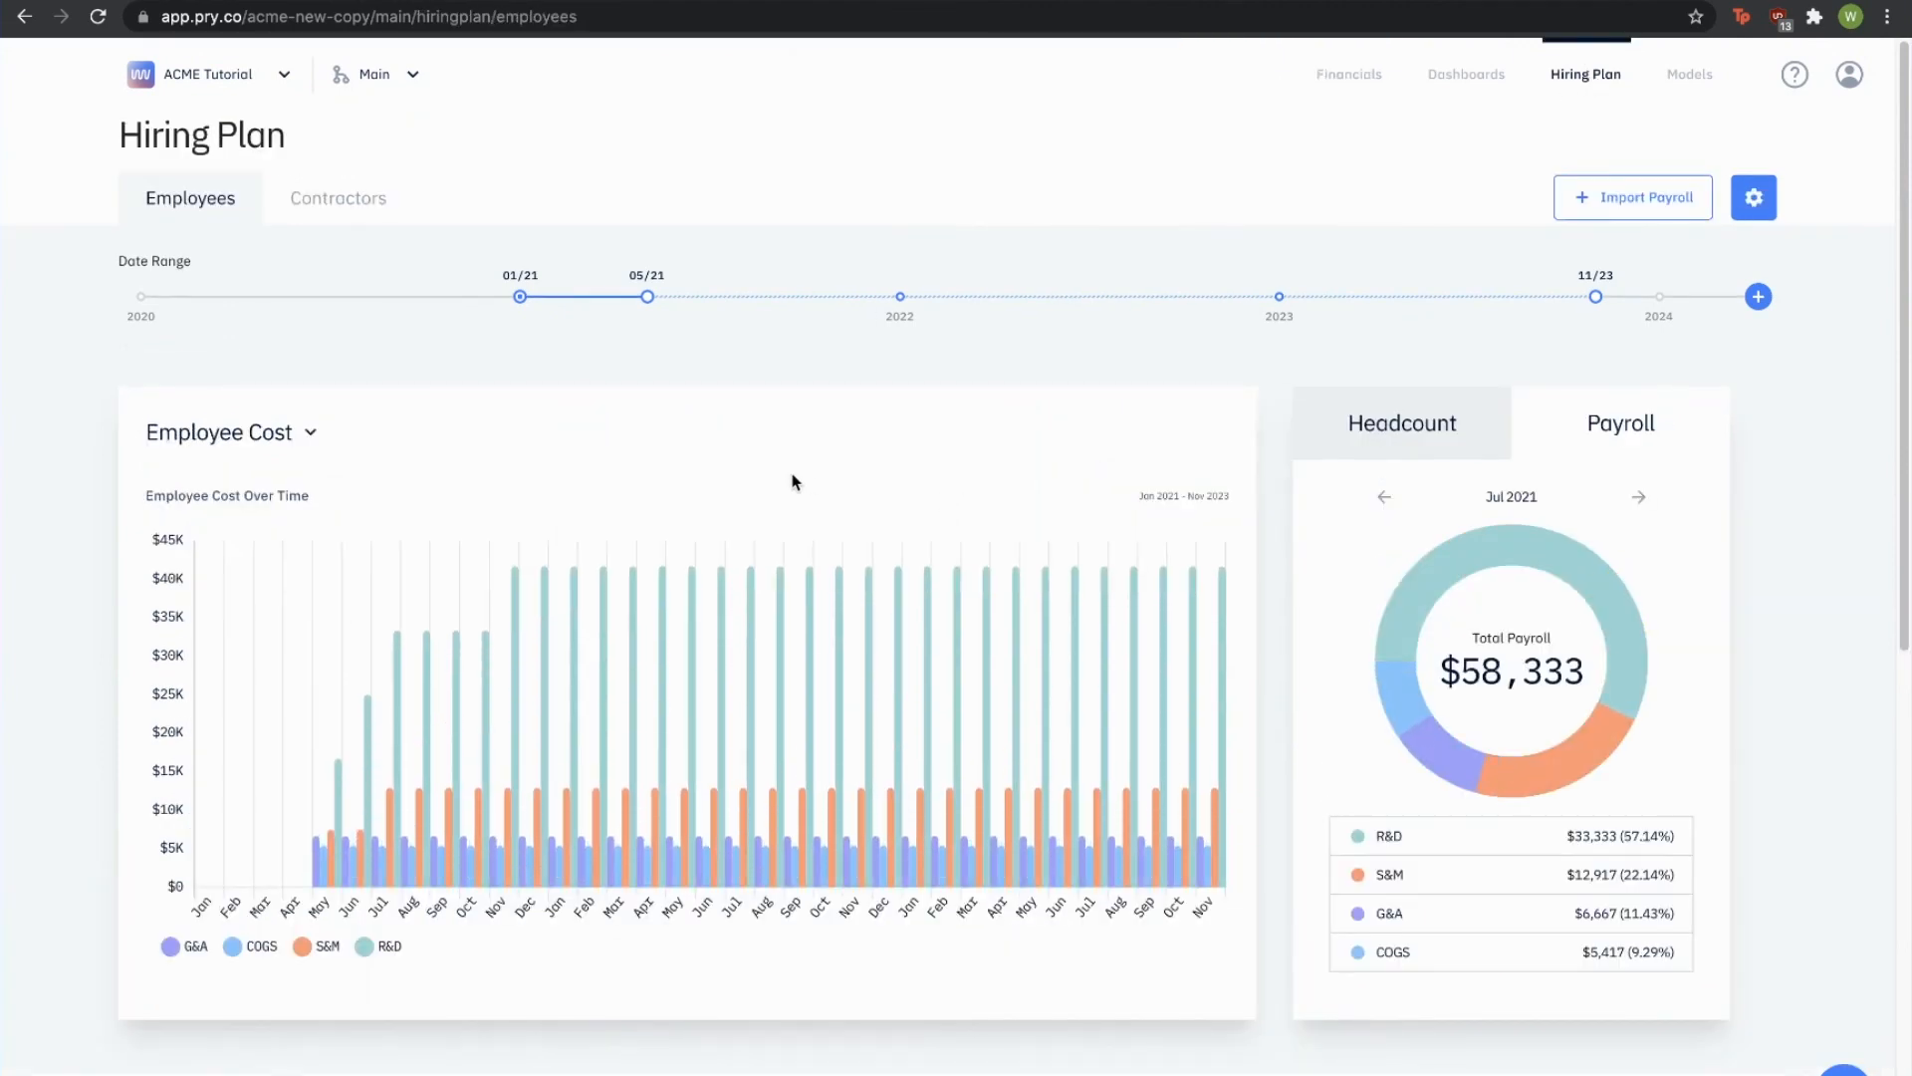
scroll(794, 482, "down", 4)
scroll(801, 486, "down", 5)
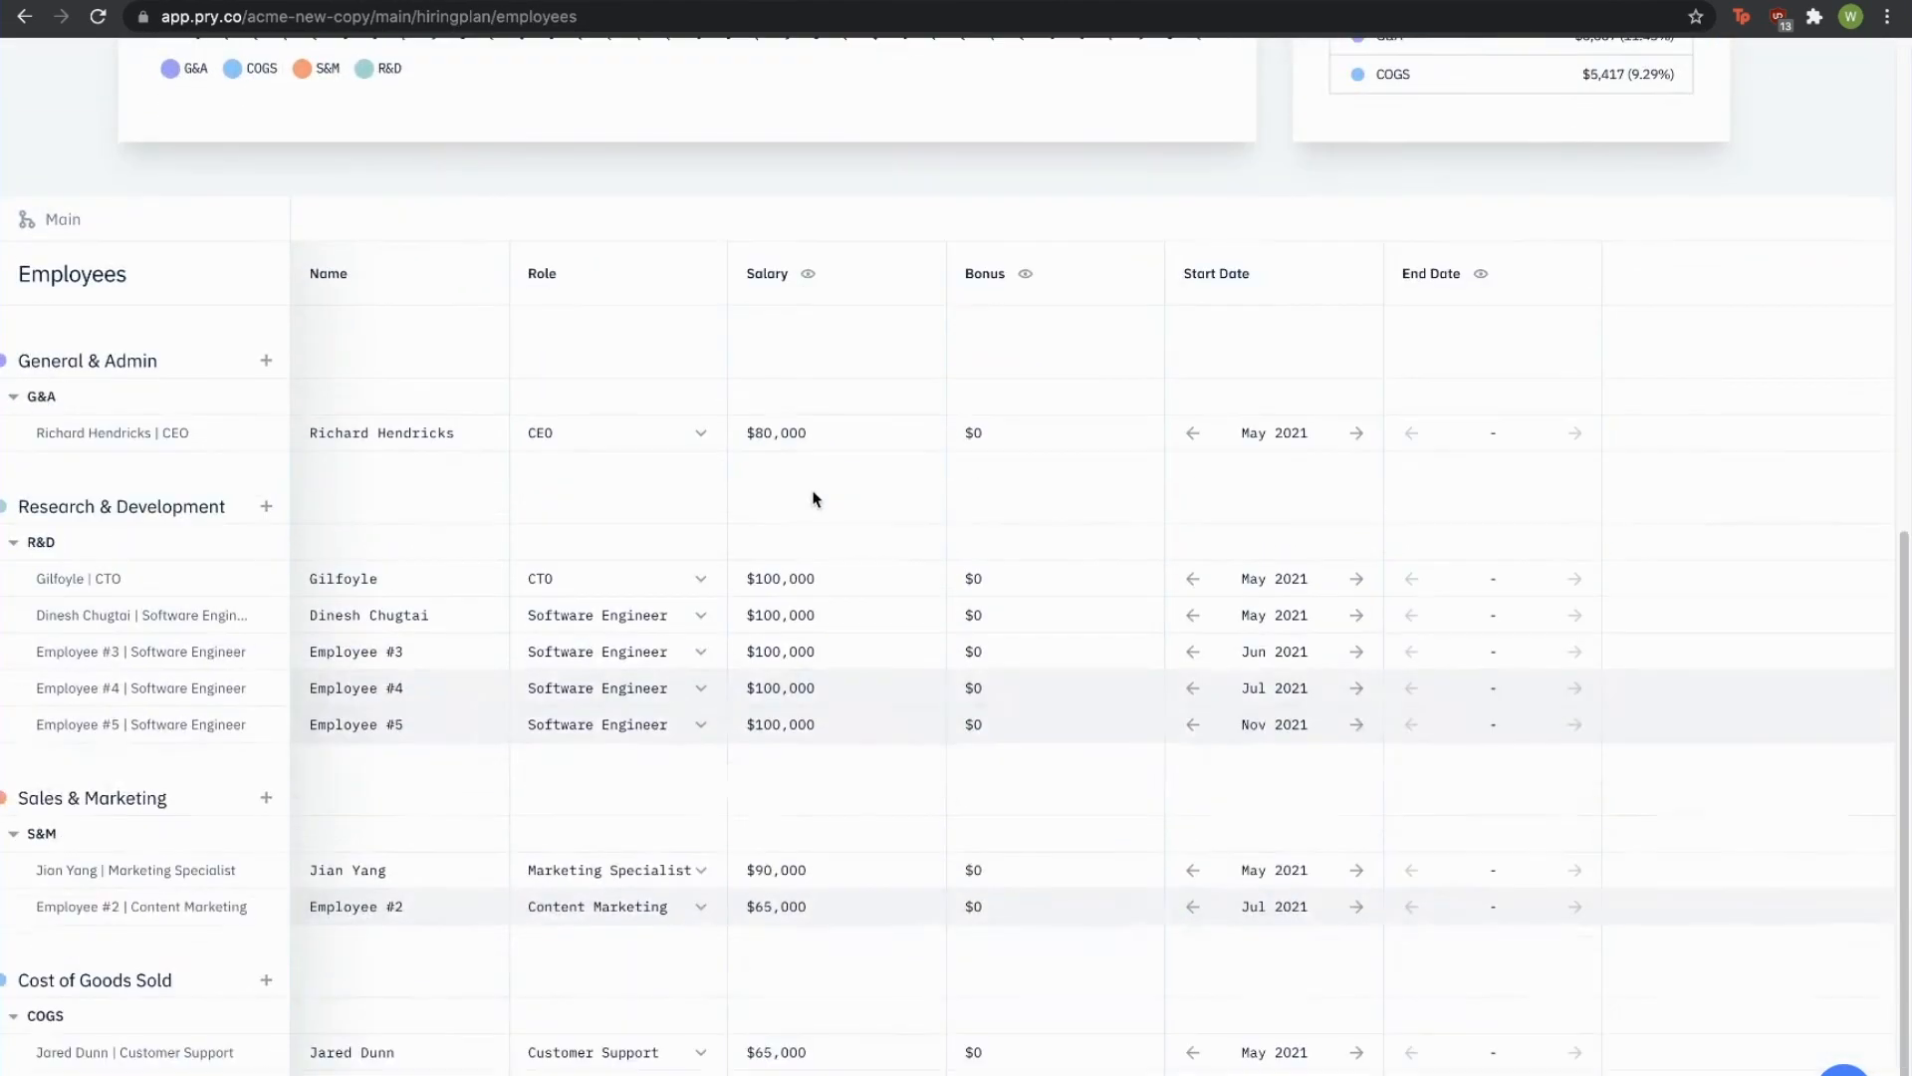
left_click(269, 841)
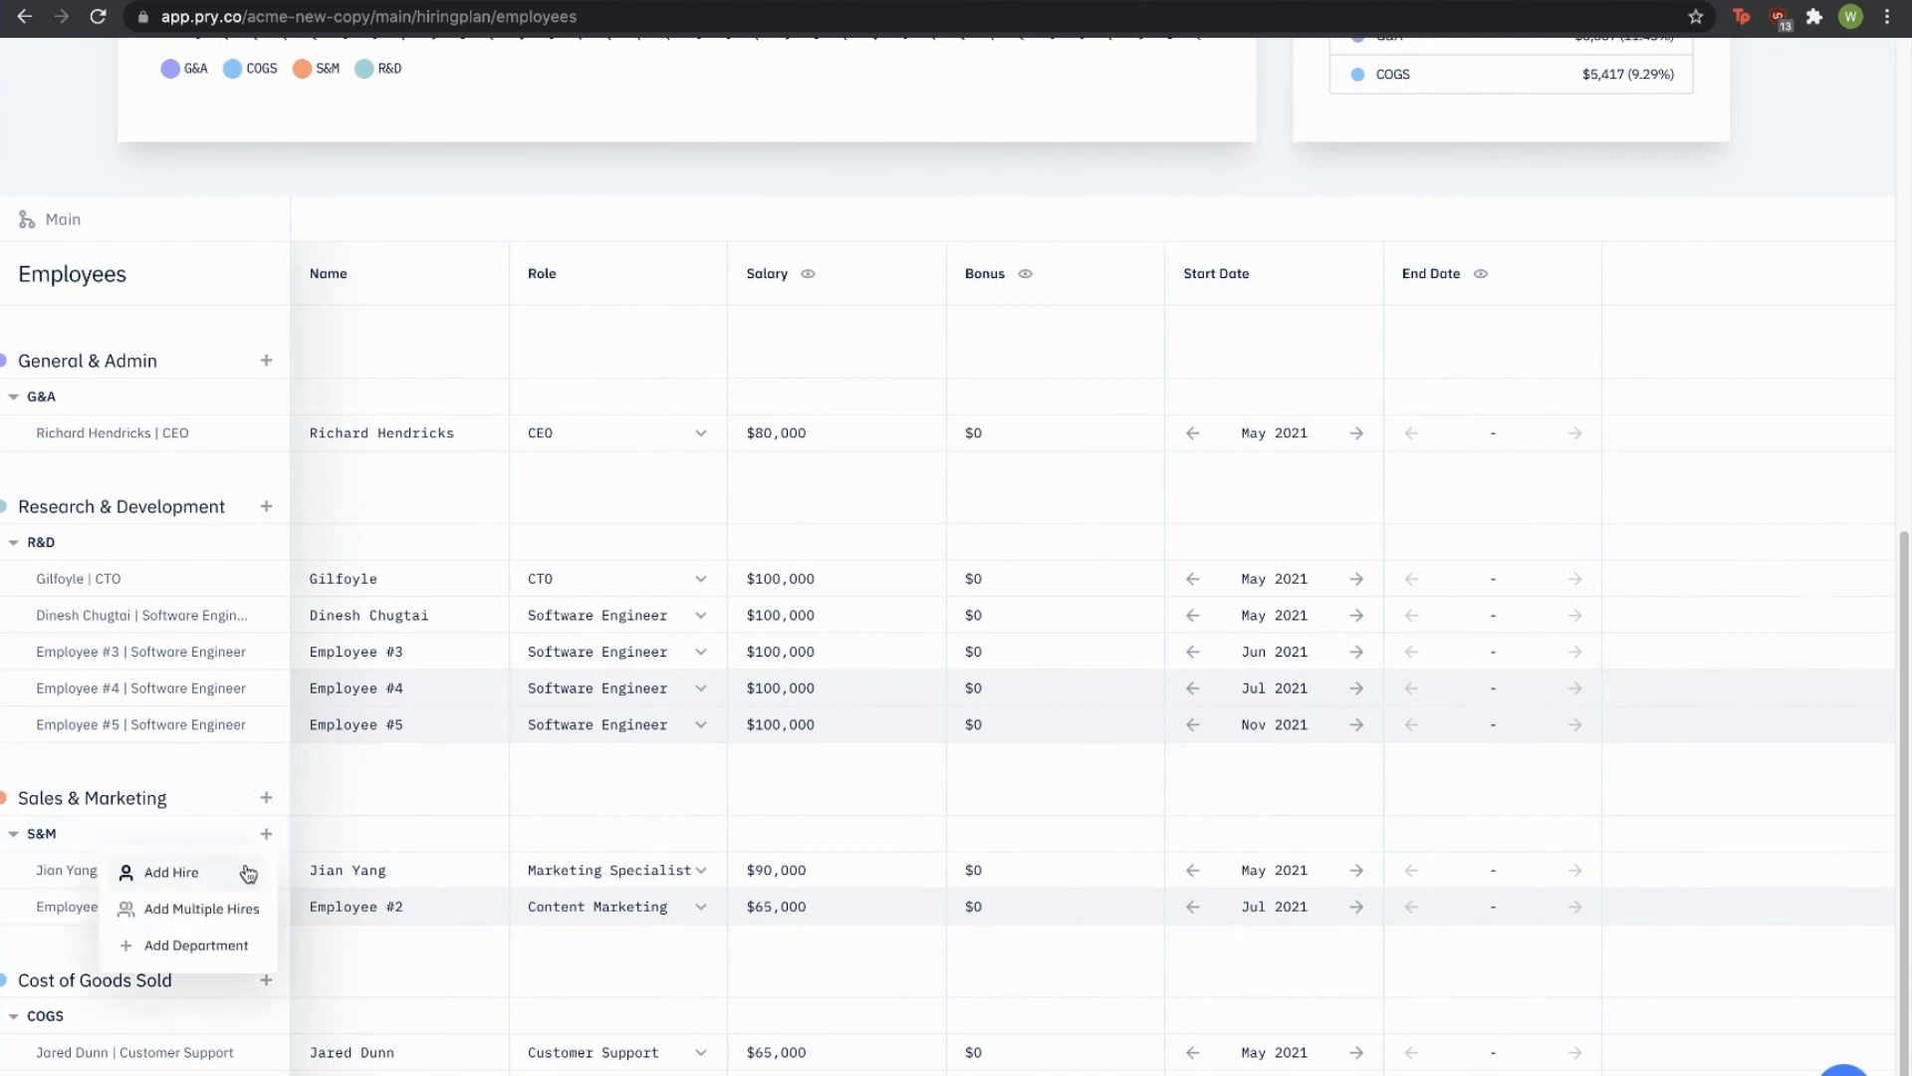
left_click(175, 892)
Step: Add a hire to the R&D department and assign the Software Engineer role
left_click(265, 469)
left_click(165, 543)
left_click(611, 692)
type("Software")
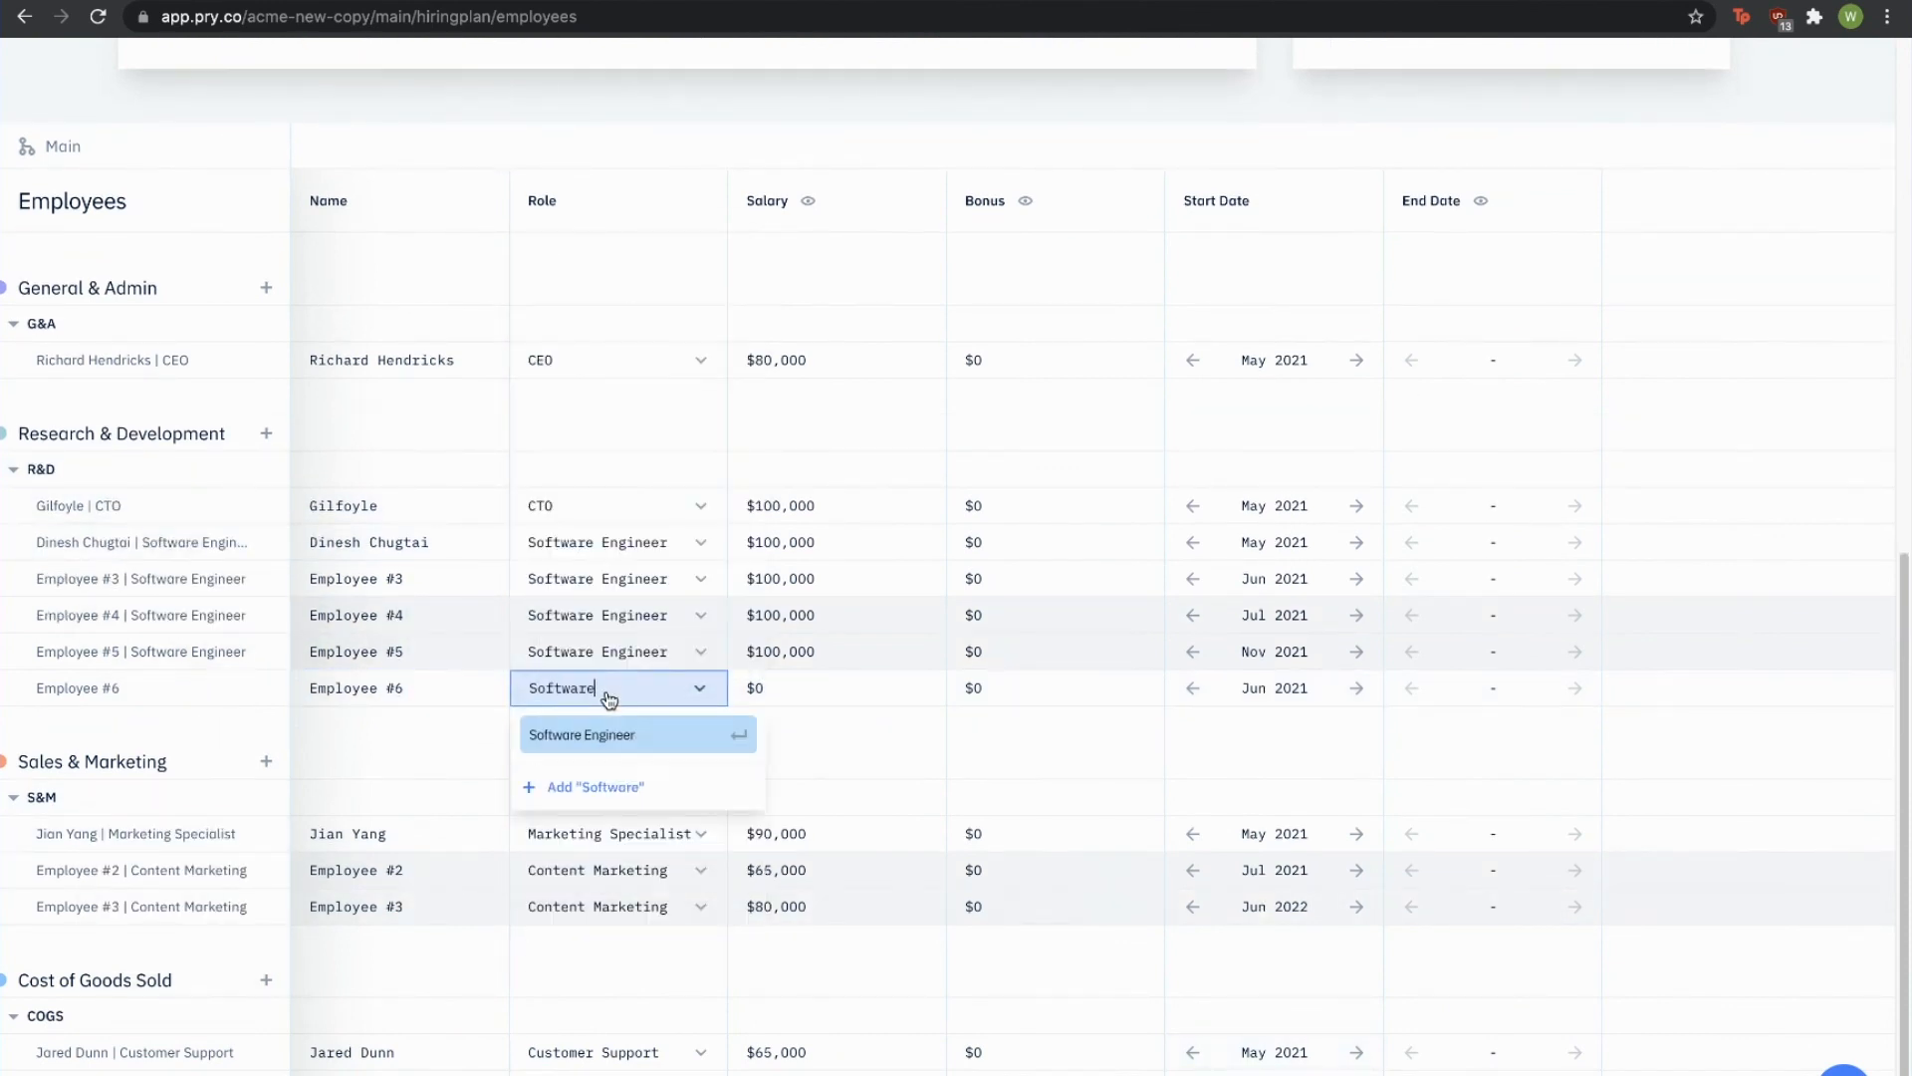
key("Return")
Step: Set the new R&D hire's salary to $100,000 and the start date to July 2022
left_click(776, 692)
type("100000")
key("Return")
left_click(1275, 688)
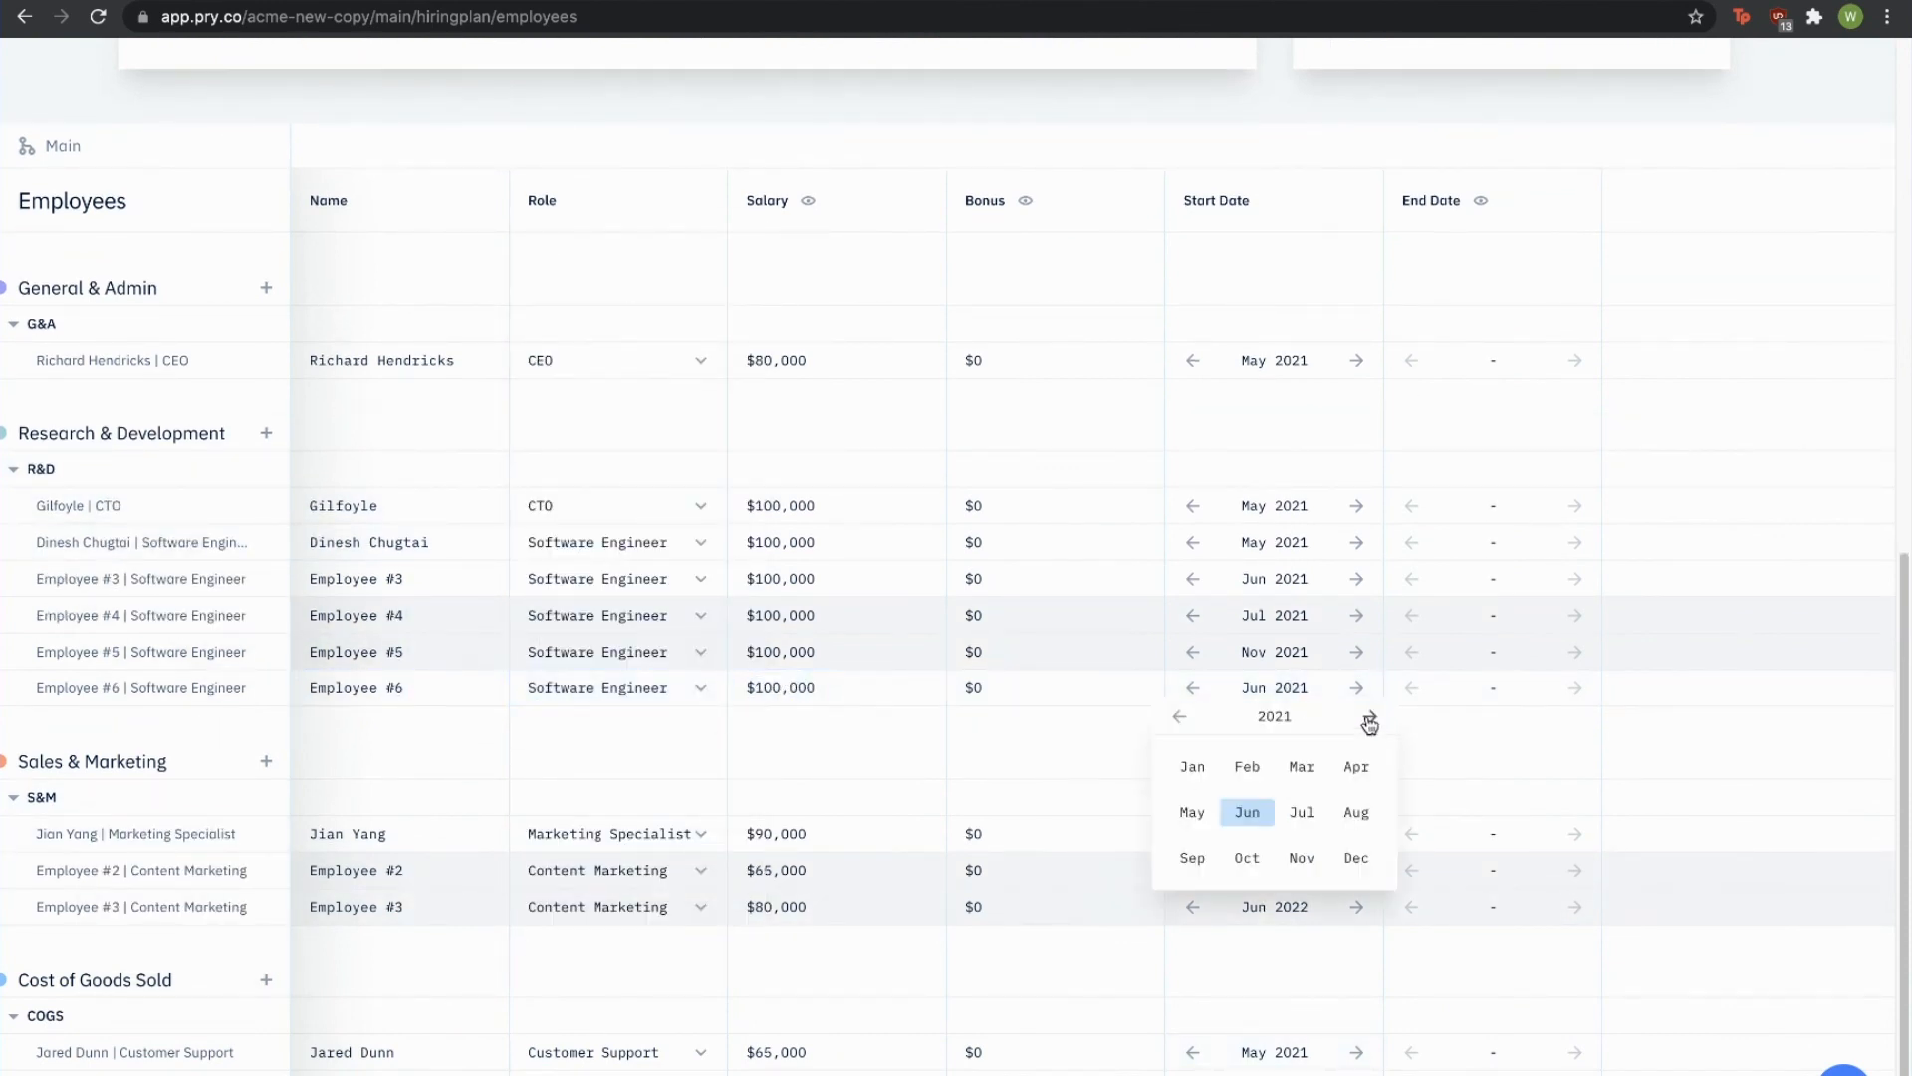
left_click(1272, 792)
scroll(1225, 742, "up", 10)
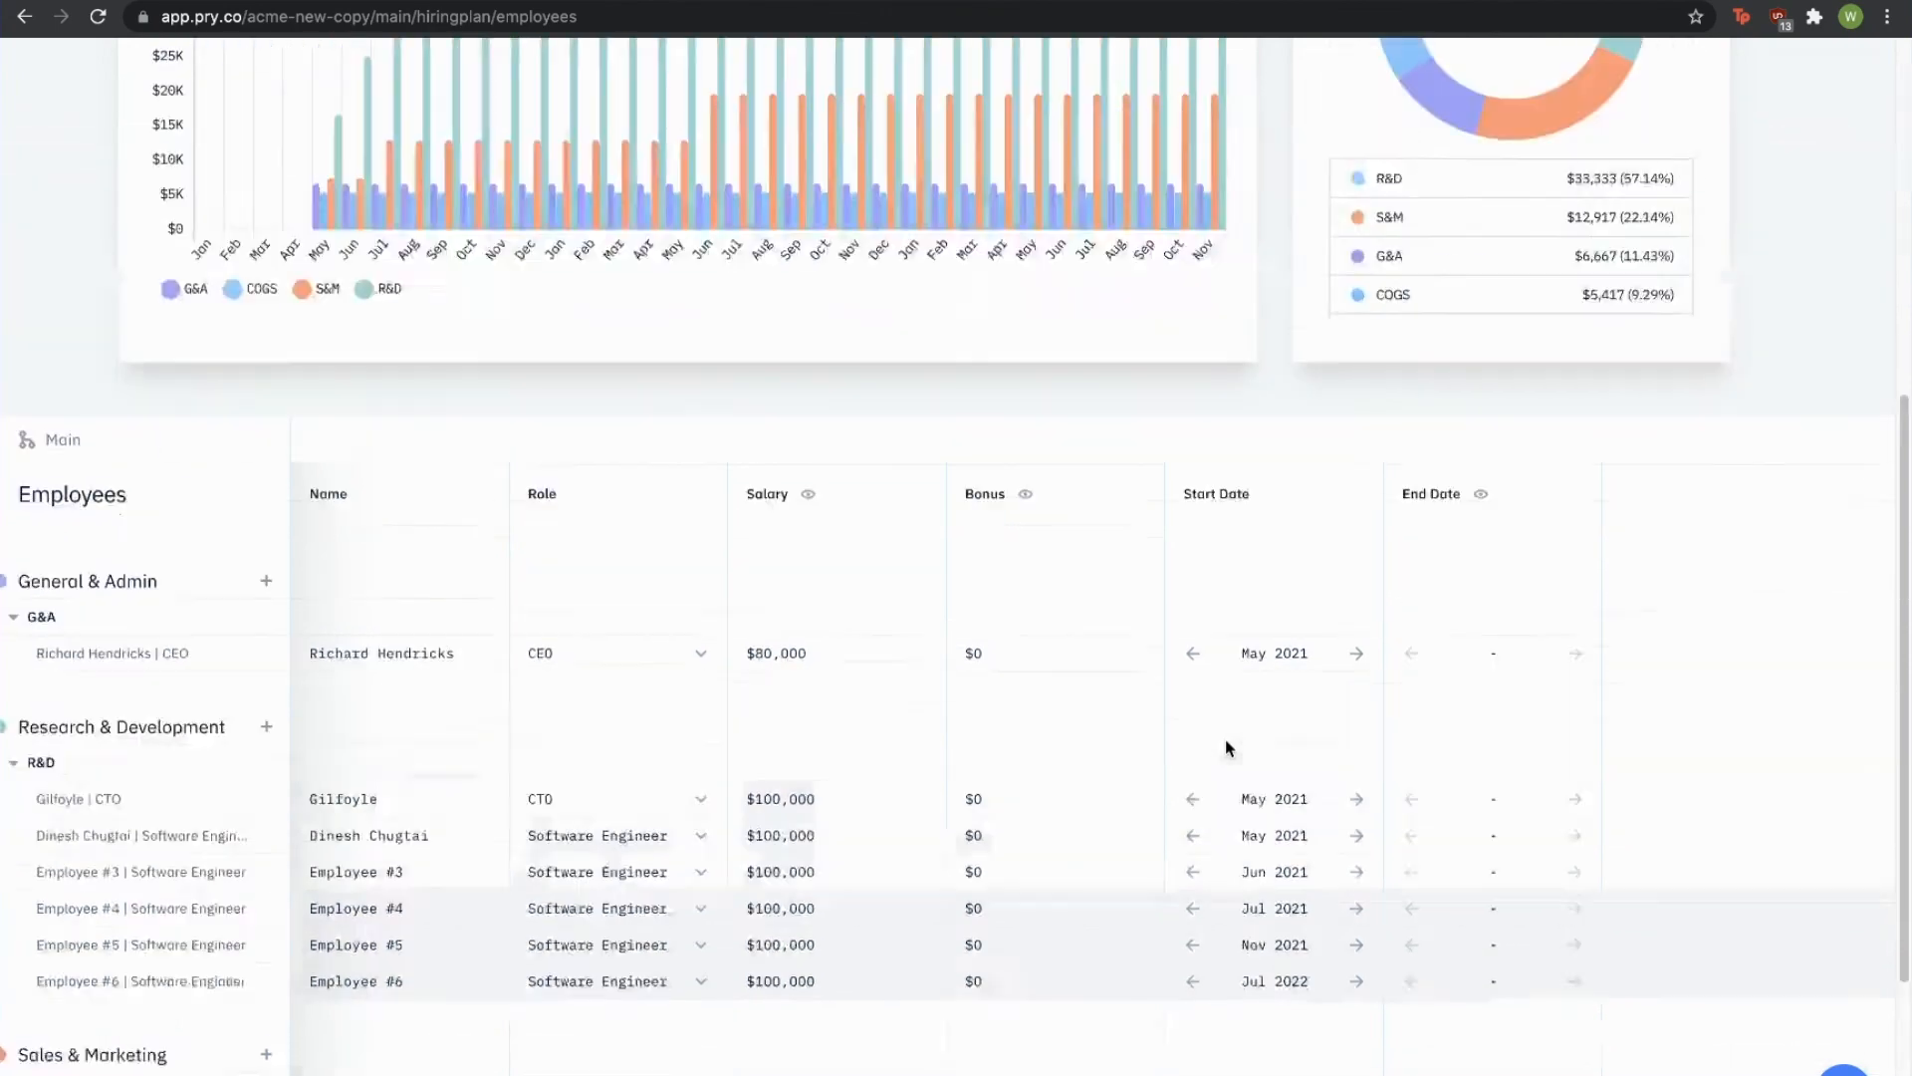